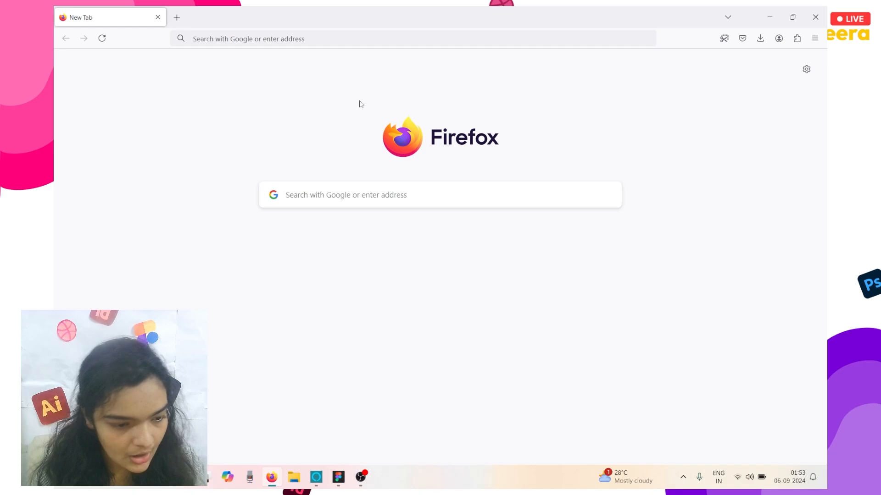
# Step: Search the web for "figma downloads", open the Figma Downloads page and view the desktop app, mobile app and font installer options
pyautogui.click(317, 197)
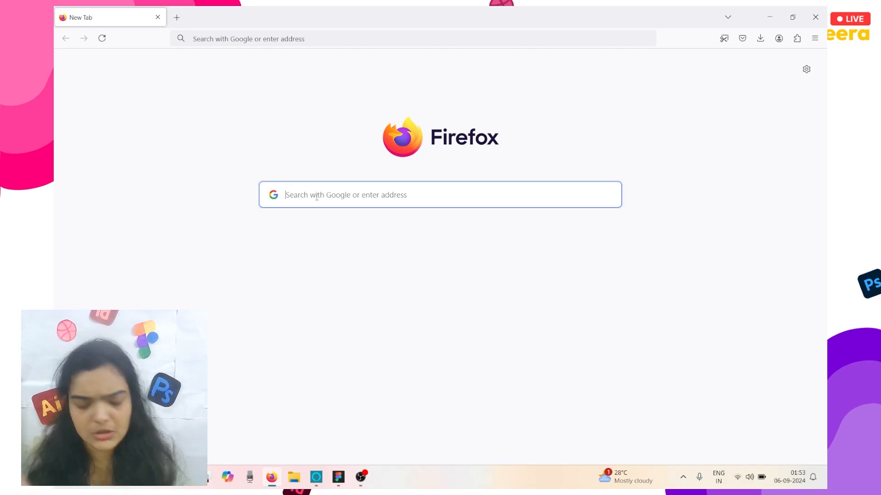
pyautogui.write('figma ')
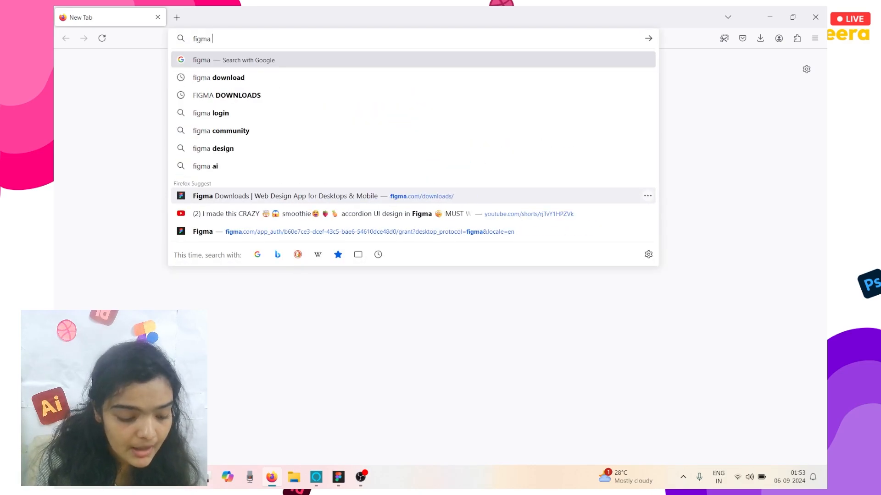
pyautogui.write('downloads')
pyautogui.press('Return')
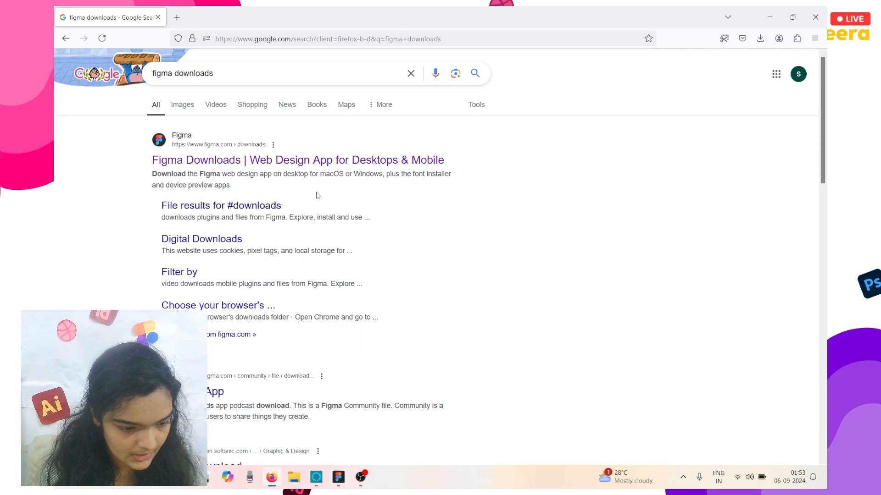
pyautogui.click(310, 162)
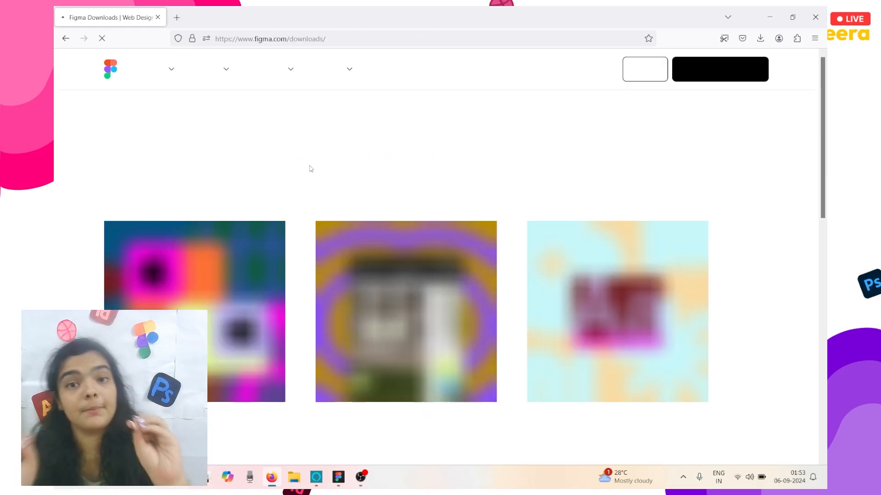
pyautogui.scroll(-3, 310, 171)
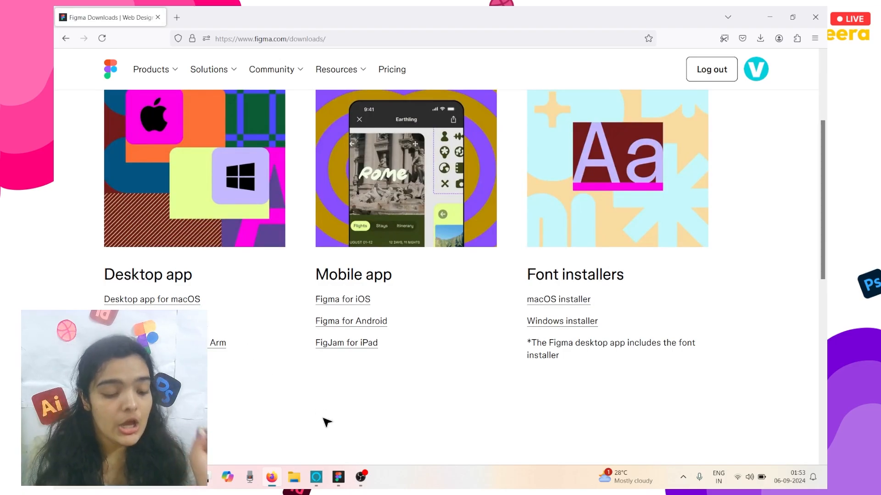
# Step: Switch to the Figma desktop app and create a new design file
pyautogui.click(345, 482)
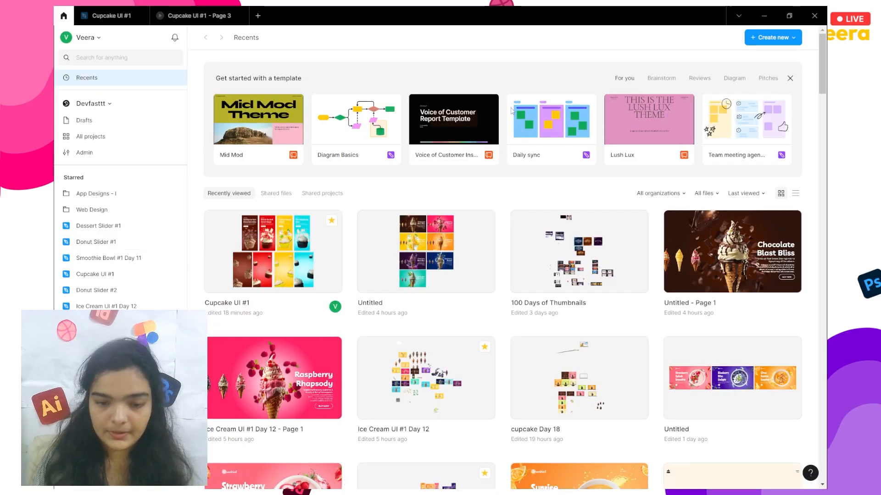
pyautogui.moveTo(513, 111)
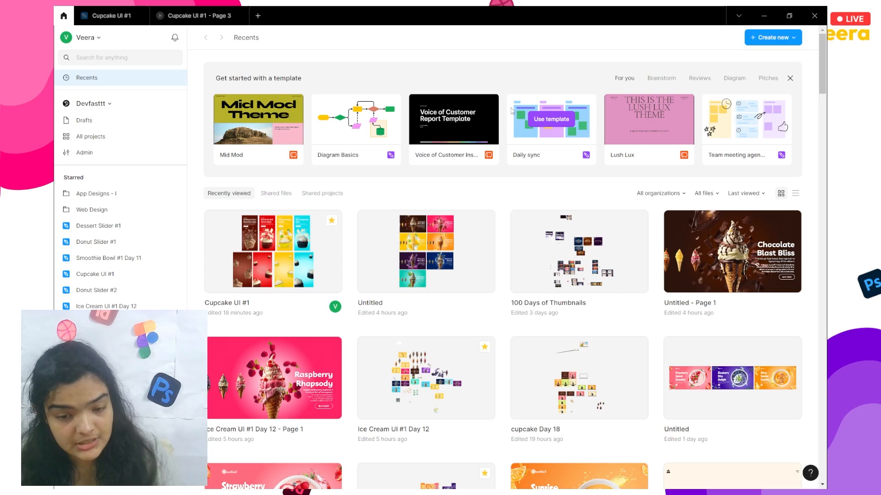
pyautogui.click(753, 40)
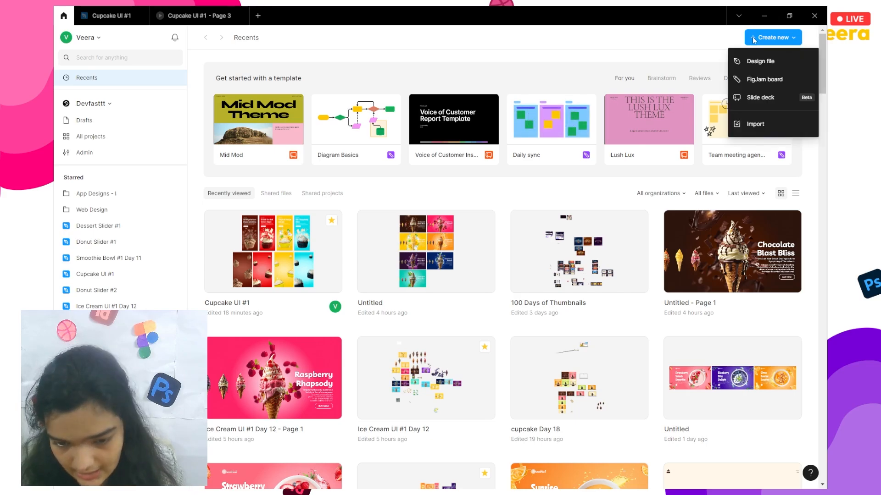
pyautogui.click(759, 59)
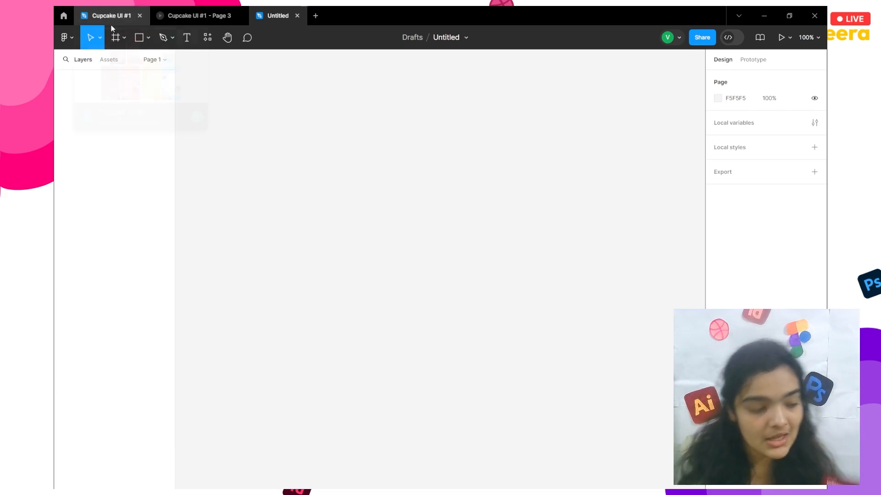
pyautogui.moveTo(111, 26)
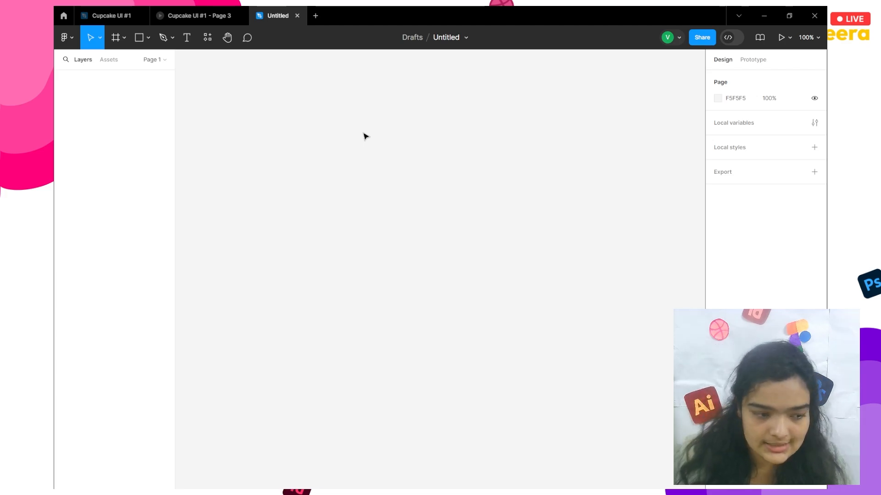
# Step: Place a new frame on the empty canvas and set its width to 414 and its height to 925
pyautogui.click(115, 37)
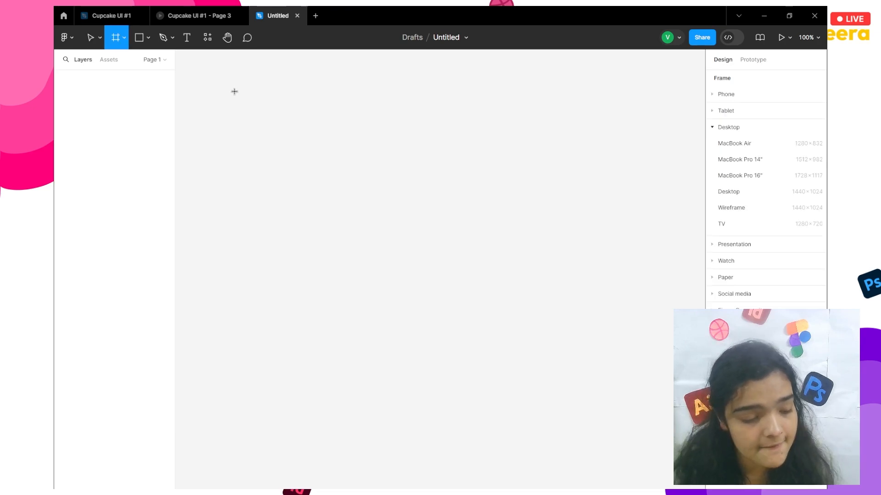
pyautogui.click(405, 162)
pyautogui.click(751, 134)
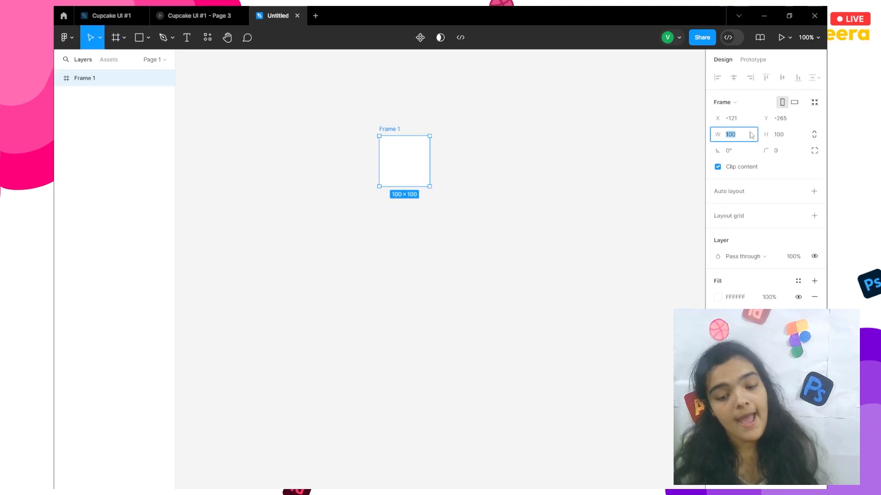
pyautogui.write('414')
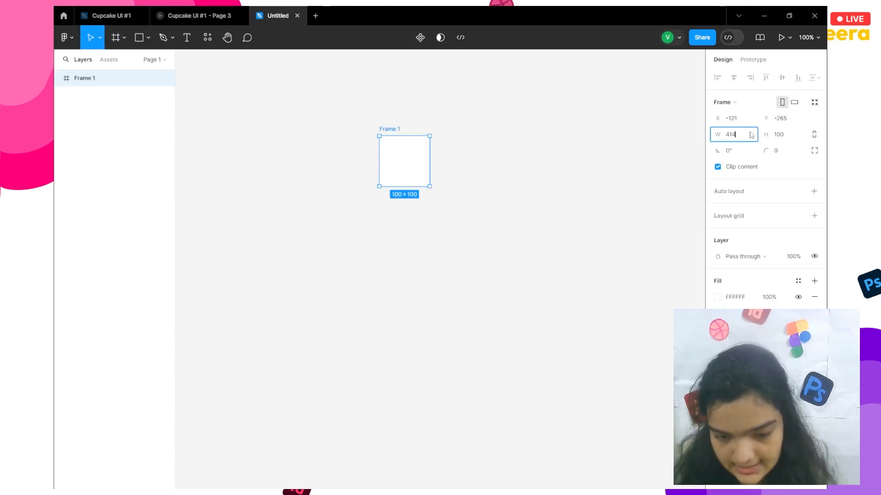
pyautogui.click(795, 138)
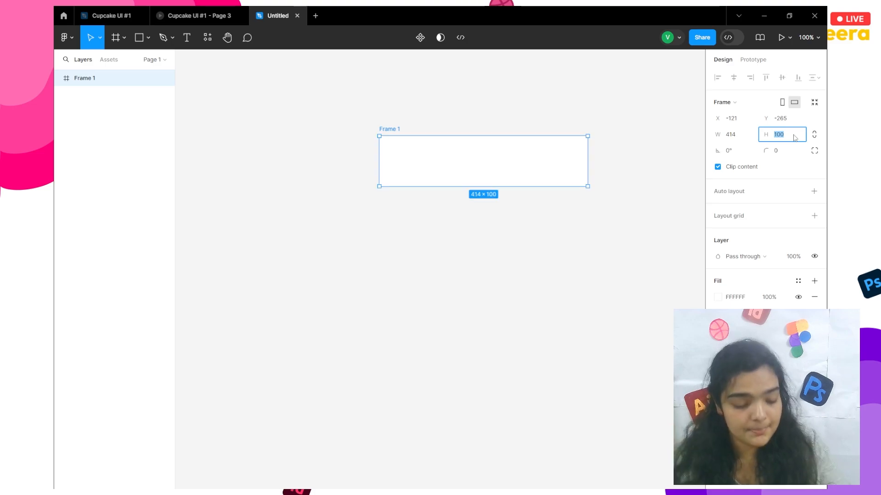
pyautogui.write('925')
pyautogui.press('Return')
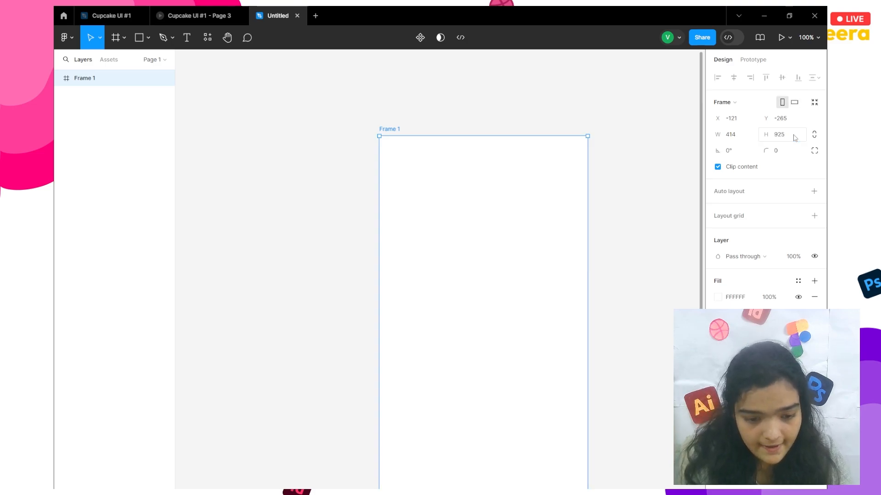
pyautogui.scroll(-5, 521, 216)
pyautogui.hscroll(2, 520, 216)
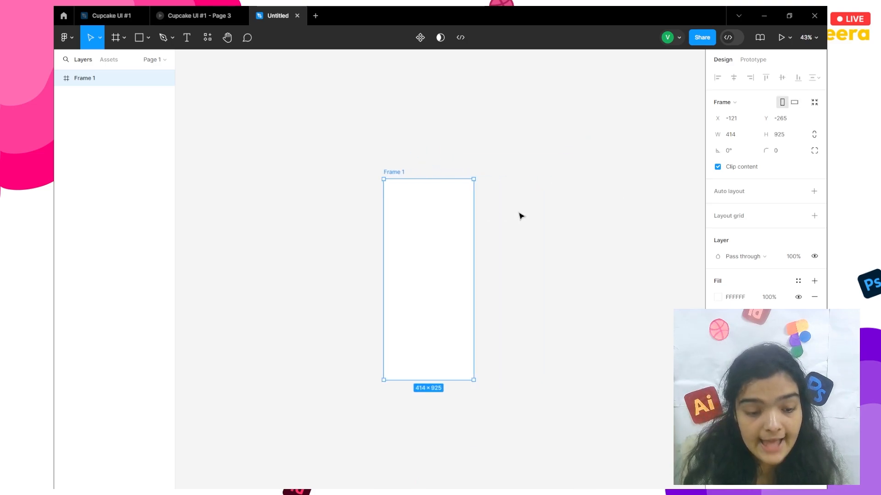
pyautogui.scroll(2, 521, 216)
pyautogui.hscroll(-1, 521, 216)
pyautogui.scroll(-1, 521, 216)
pyautogui.rightClick(520, 216)
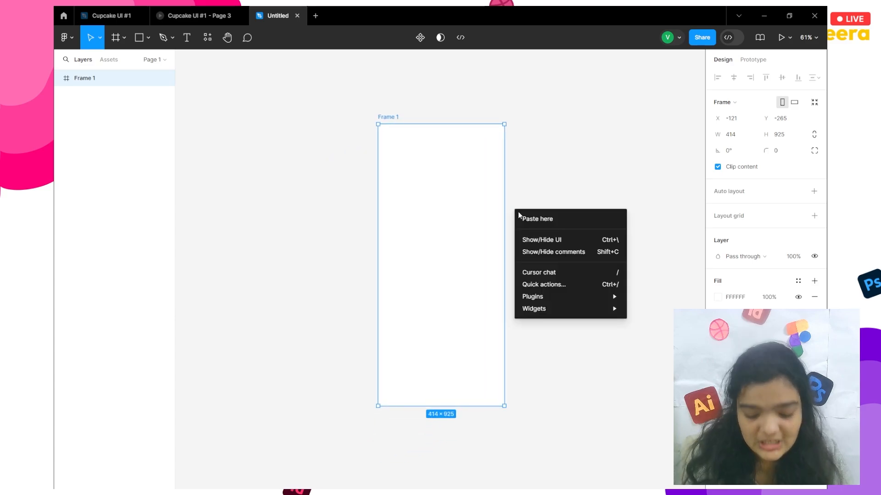
pyautogui.click(563, 182)
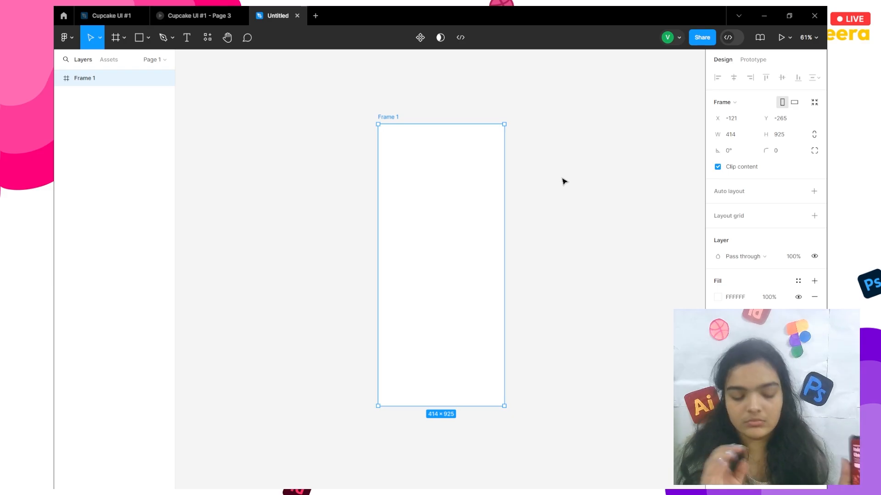
# Step: Switch to Firefox and search the web for "iphone 15 viewport ratio" in a new tab
pyautogui.scroll(-2, 564, 182)
pyautogui.press('super+Tab')
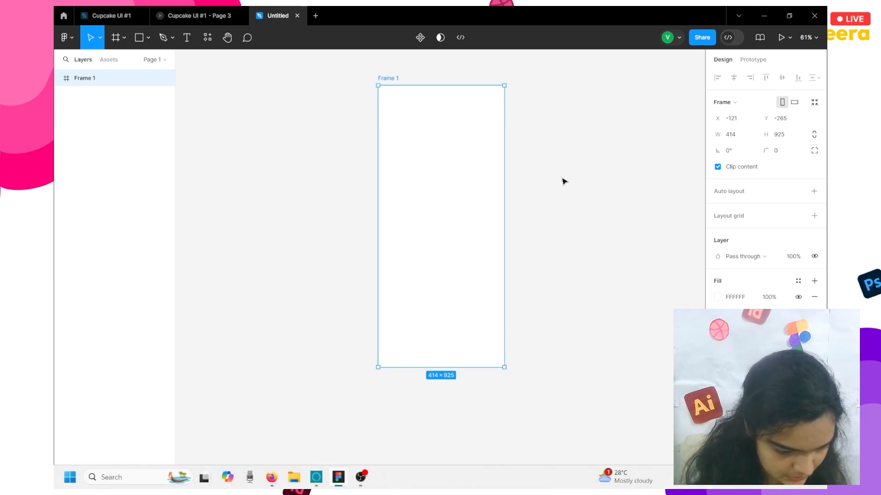
pyautogui.click(528, 138)
pyautogui.click(183, 17)
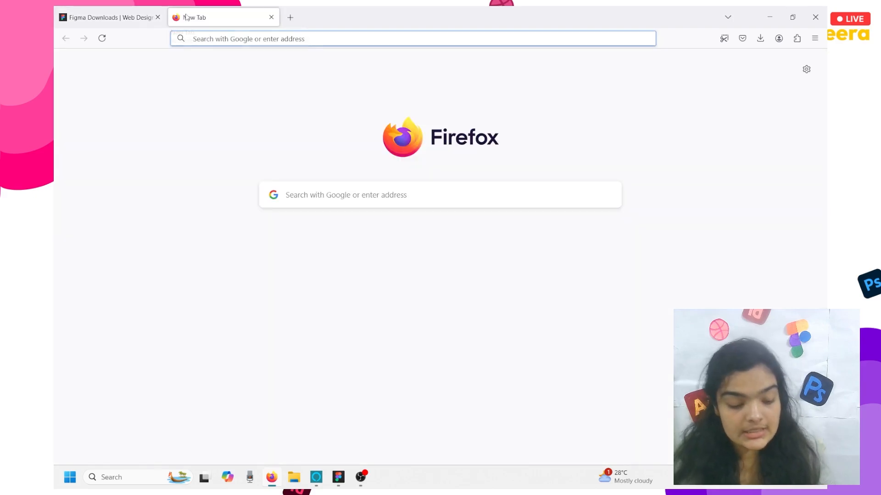
pyautogui.write('iphone 15v')
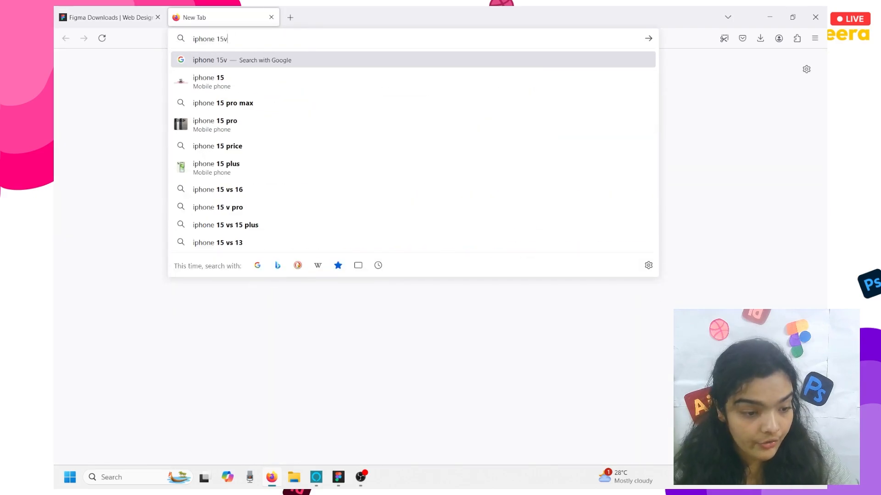
pyautogui.press('BackSpace')
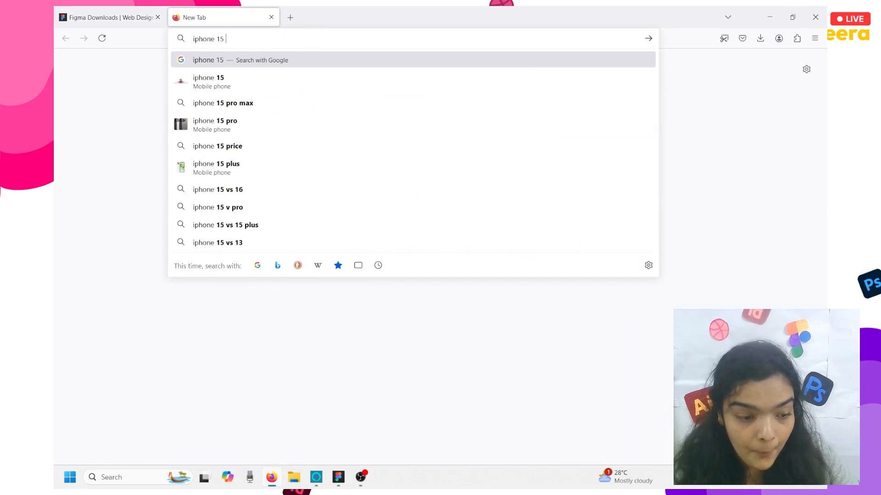
pyautogui.write('viewport ')
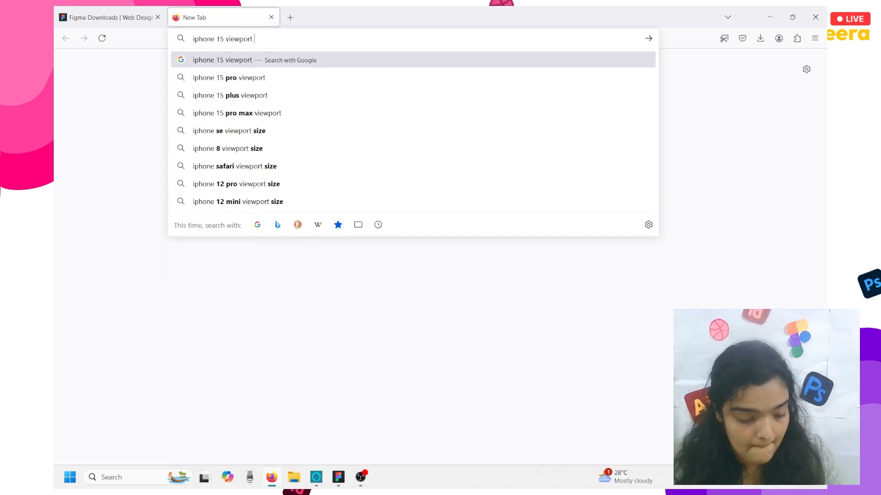
pyautogui.write('ratio')
pyautogui.press('Return')
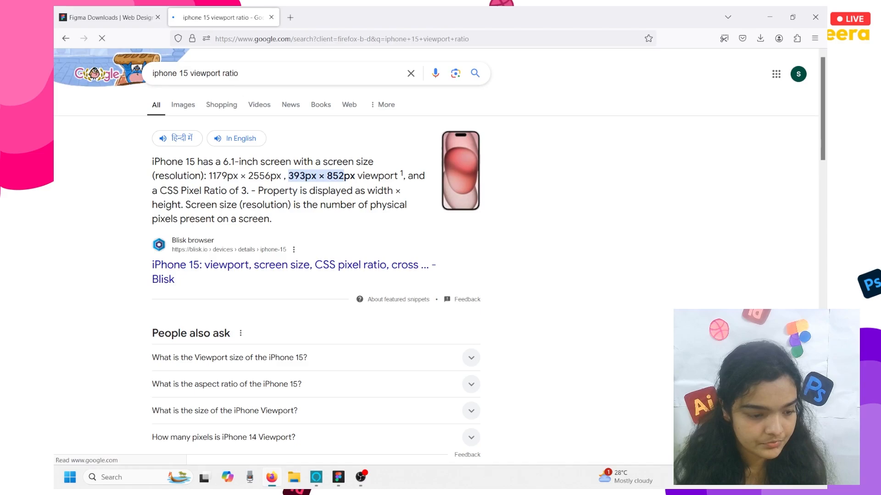
# Step: Highlight the viewport size and screen resolution of the iPhone 15 in the featured search result
pyautogui.tripleClick(308, 180)
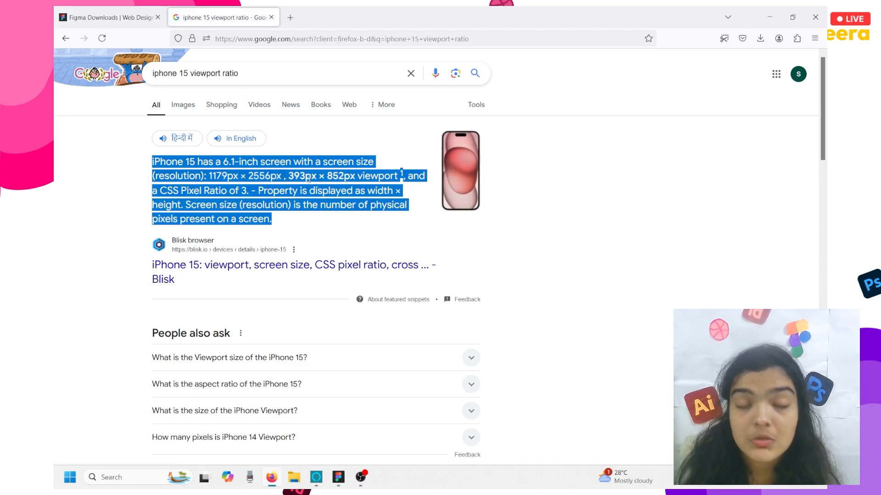
pyautogui.click(309, 180)
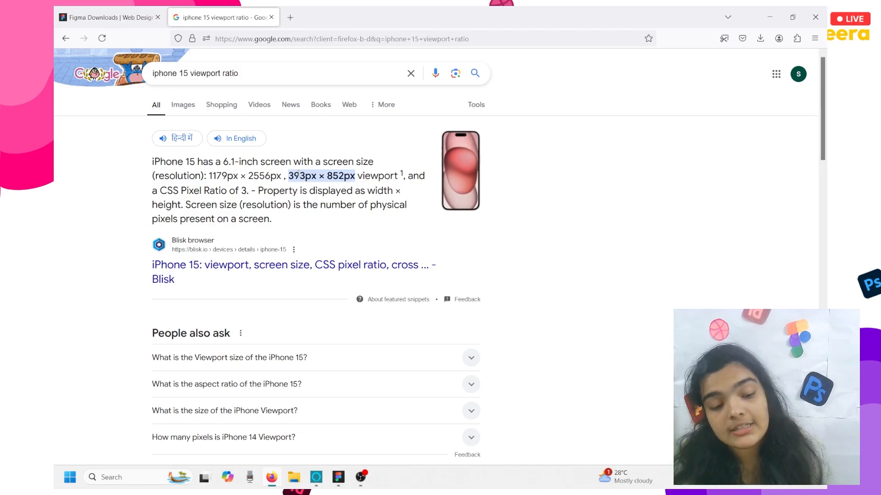
pyautogui.tripleClick(326, 176)
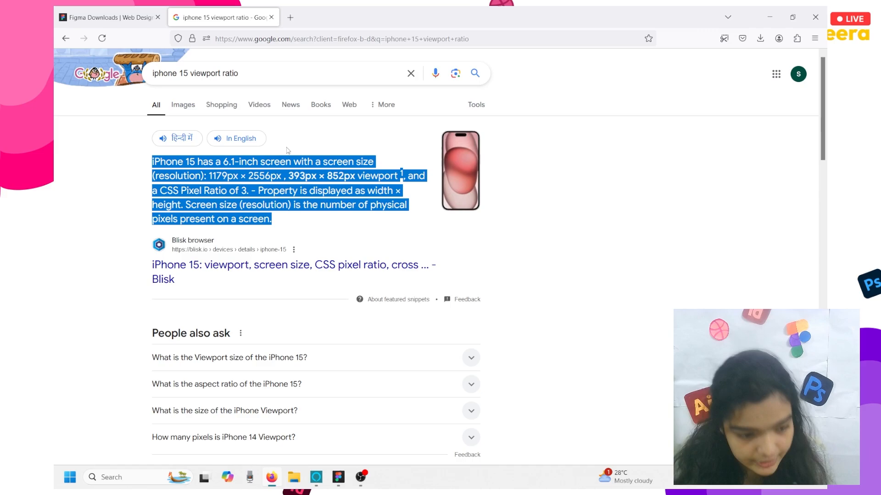
pyautogui.click(261, 166)
pyautogui.doubleClick(262, 176)
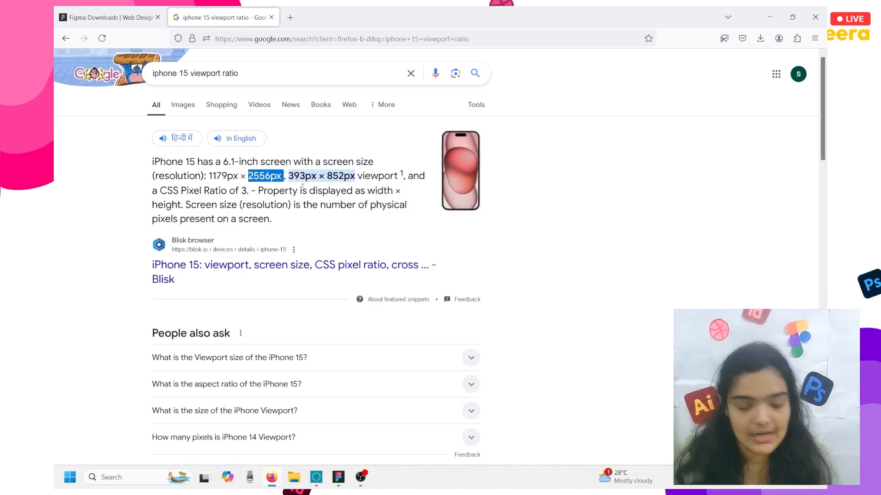
# Step: Switch back to Figma and view the empty phone frame
pyautogui.click(336, 480)
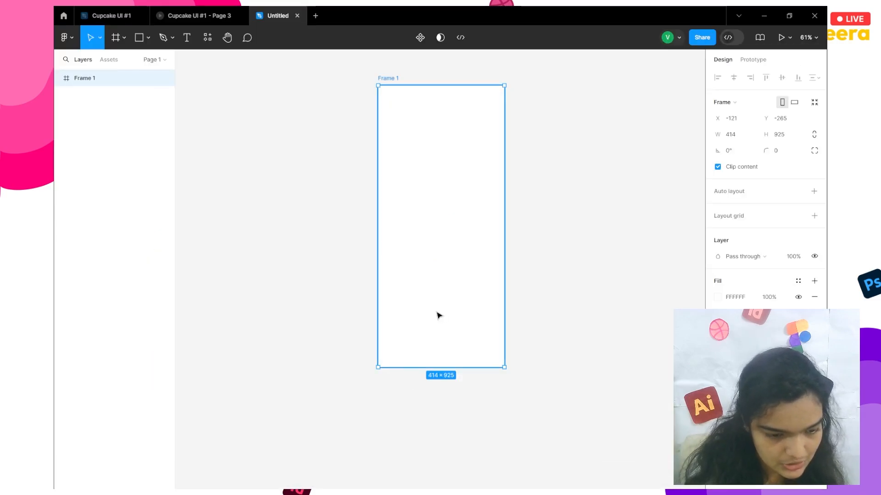
pyautogui.hscroll(2, 393, 317)
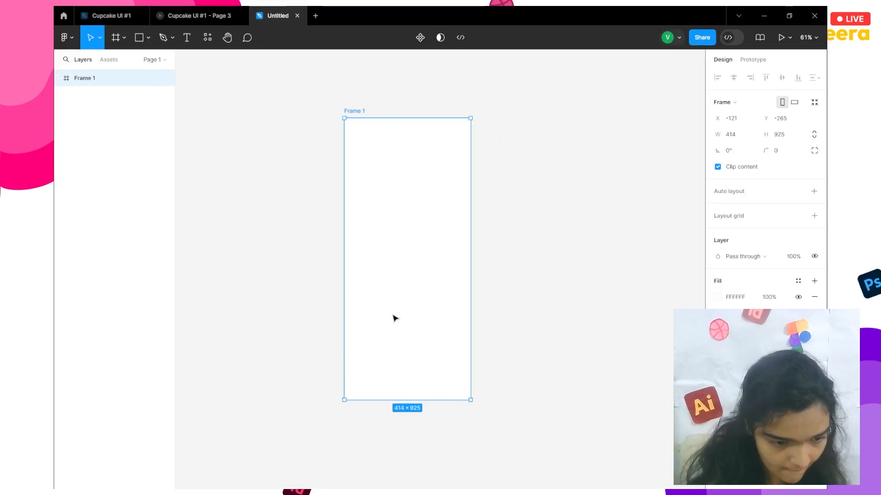
pyautogui.hscroll(-1, 394, 317)
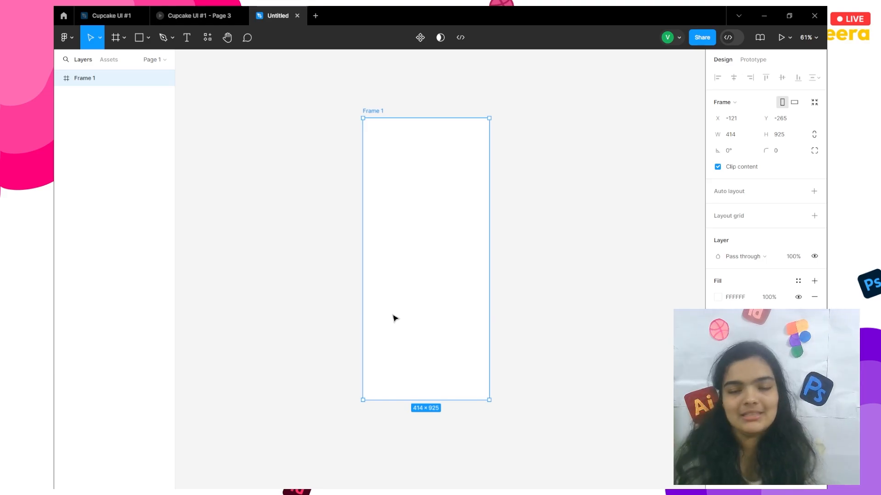
pyautogui.scroll(2, 392, 314)
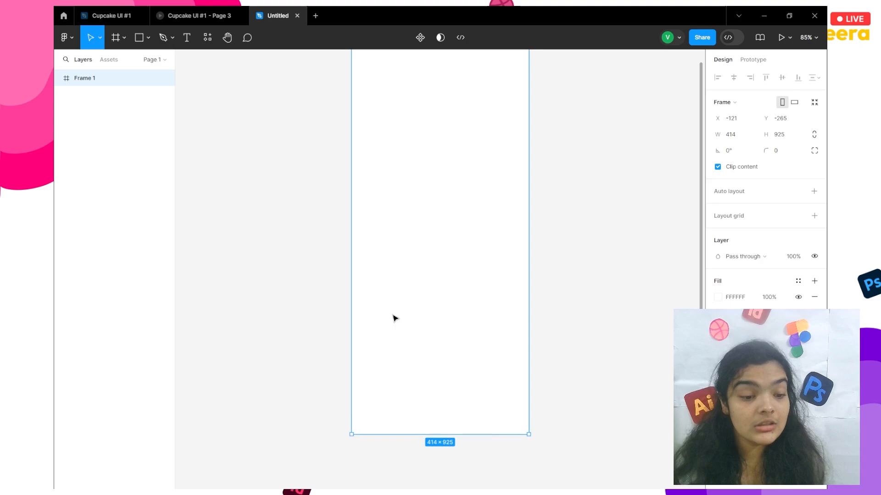
pyautogui.scroll(1, 392, 314)
pyautogui.rightClick(392, 314)
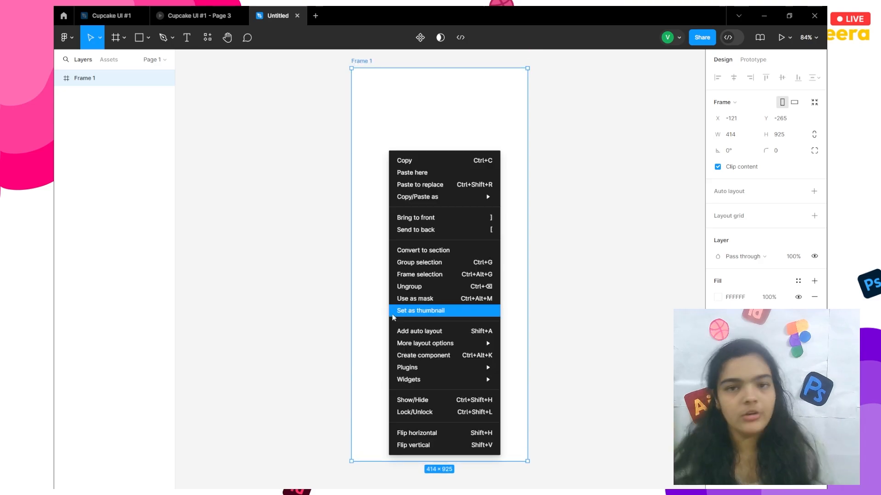
pyautogui.click(608, 353)
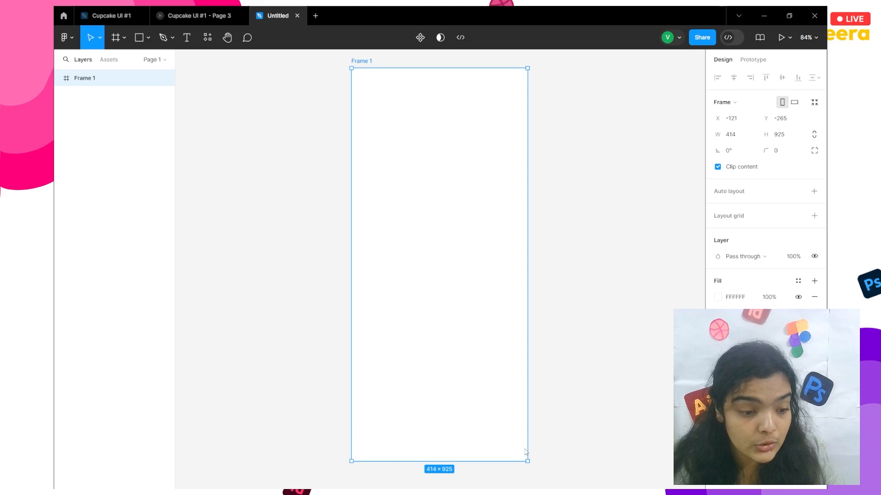
# Step: Open the folder "38" in File Explorer and read through the ChocoDélice text file with the cupcake copy
pyautogui.click(296, 477)
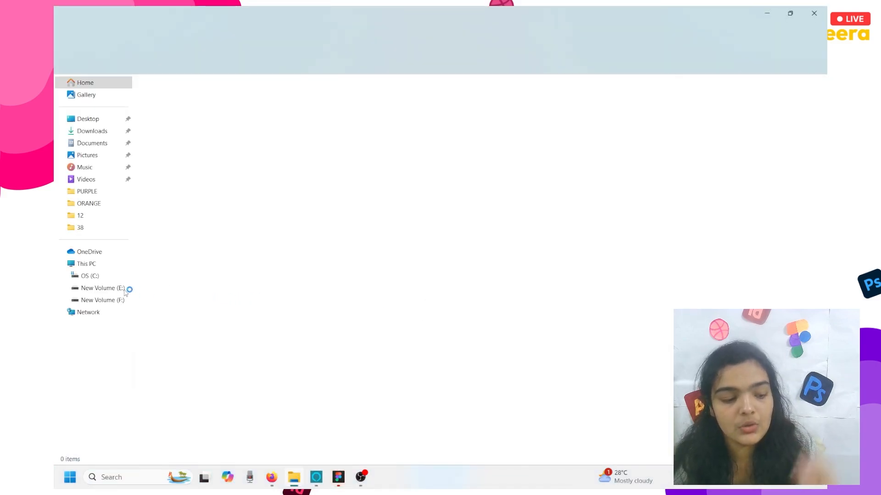
pyautogui.click(79, 232)
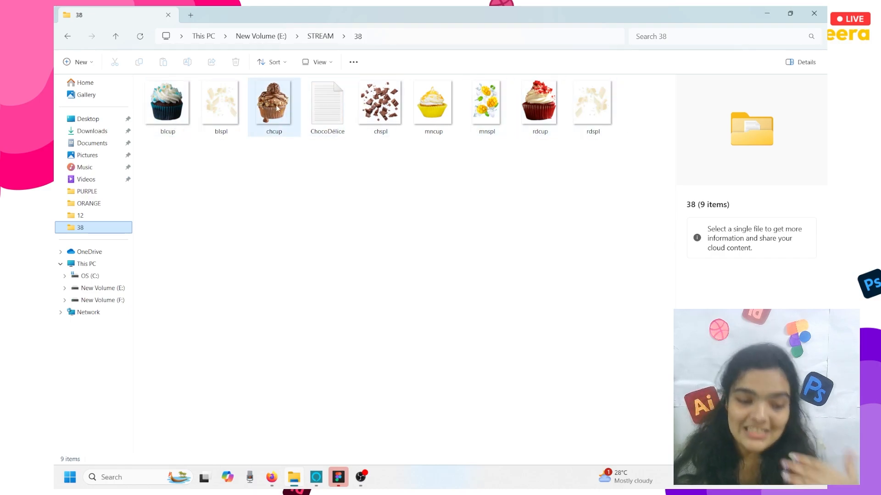
pyautogui.click(335, 115)
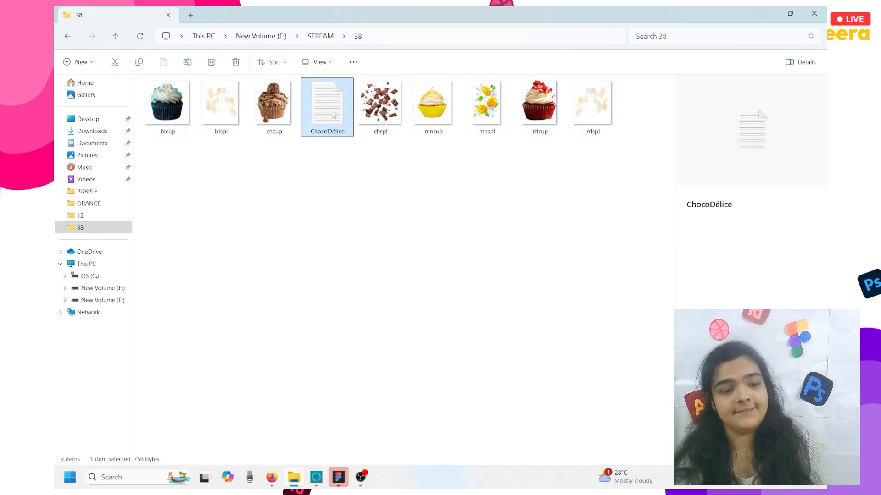
pyautogui.doubleClick(335, 115)
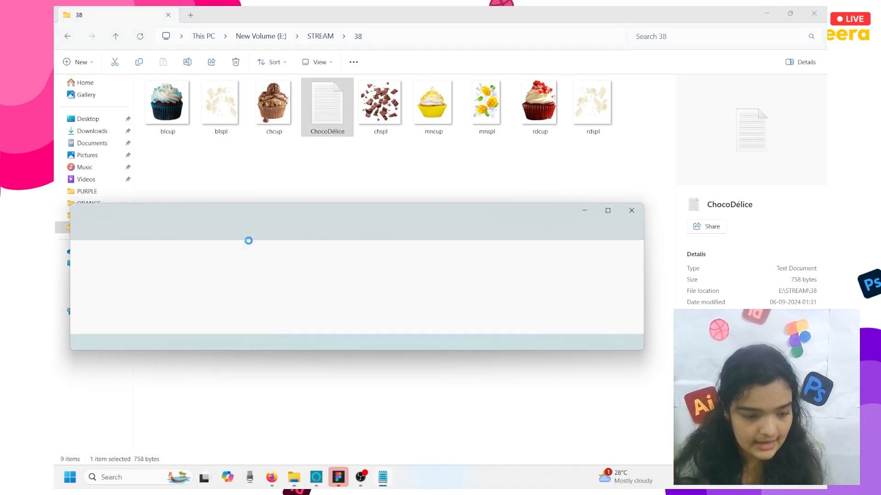
pyautogui.scroll(-5, 258, 267)
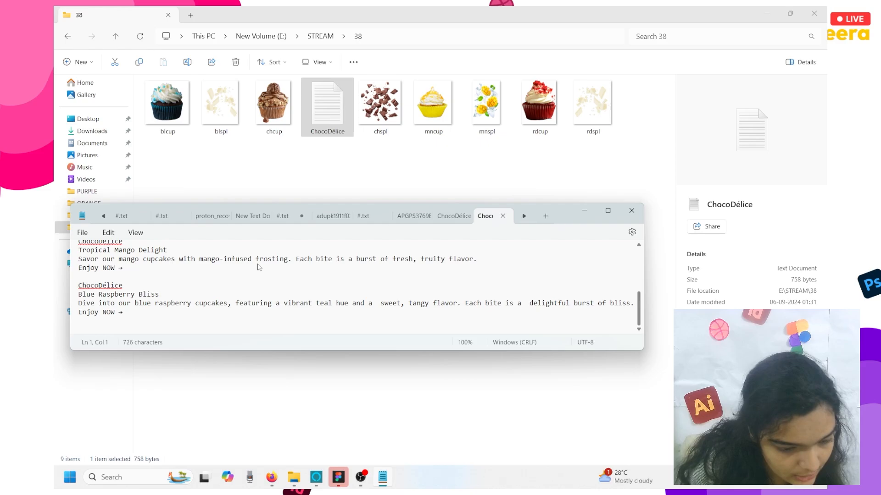
# Step: Switch back to Figma and place the chcup image in the lower part of the phone frame at X 32, Y 412
pyautogui.click(338, 477)
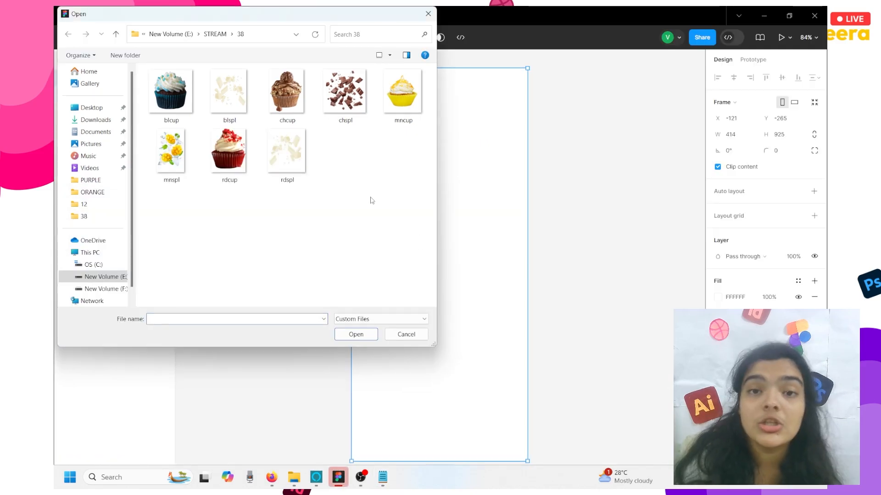
pyautogui.click(286, 94)
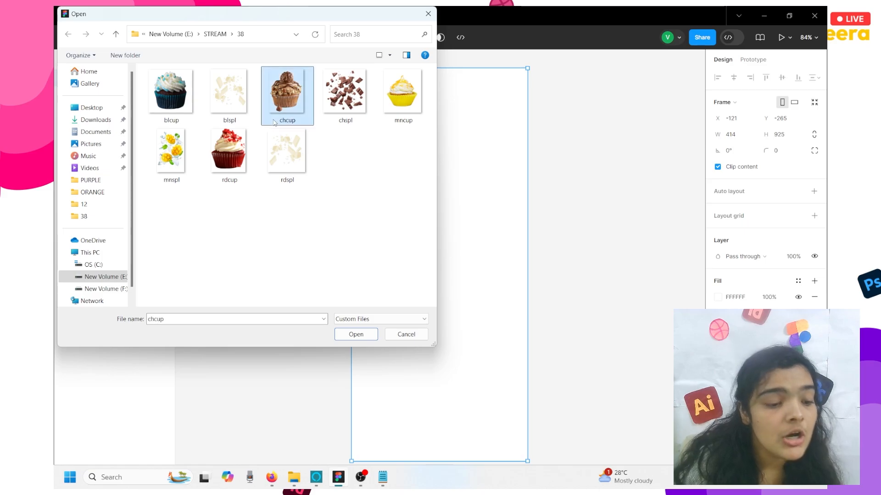
pyautogui.click(375, 335)
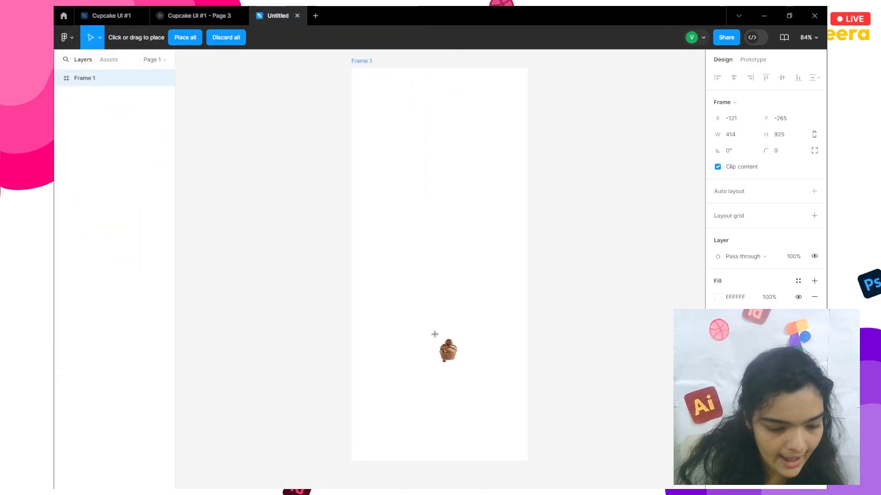
pyautogui.click(437, 336)
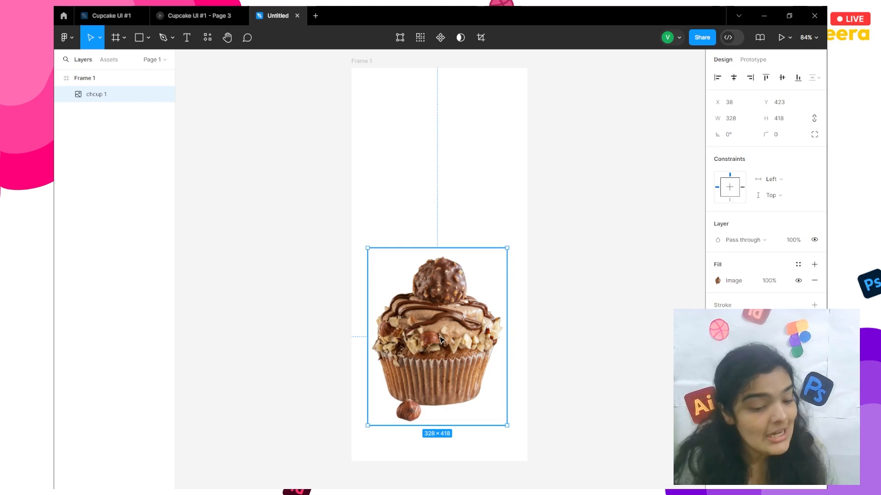
pyautogui.moveTo(439, 340); pyautogui.dragTo(438, 337)
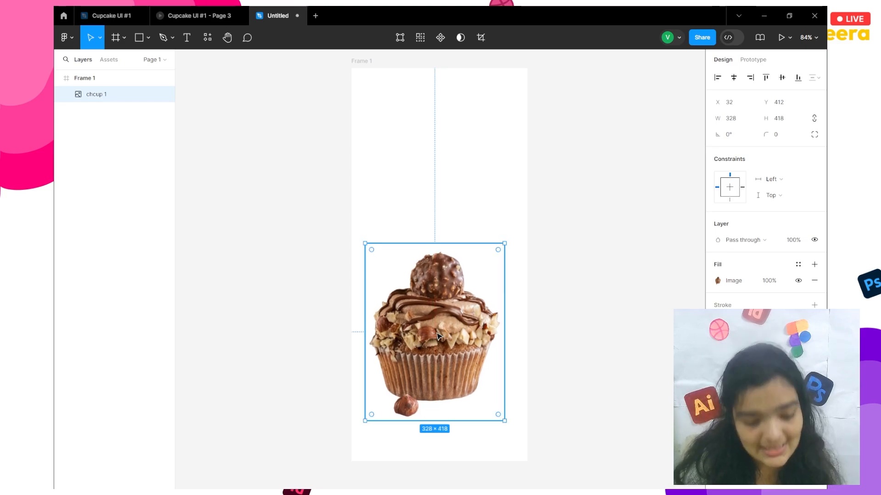
pyautogui.click(384, 98)
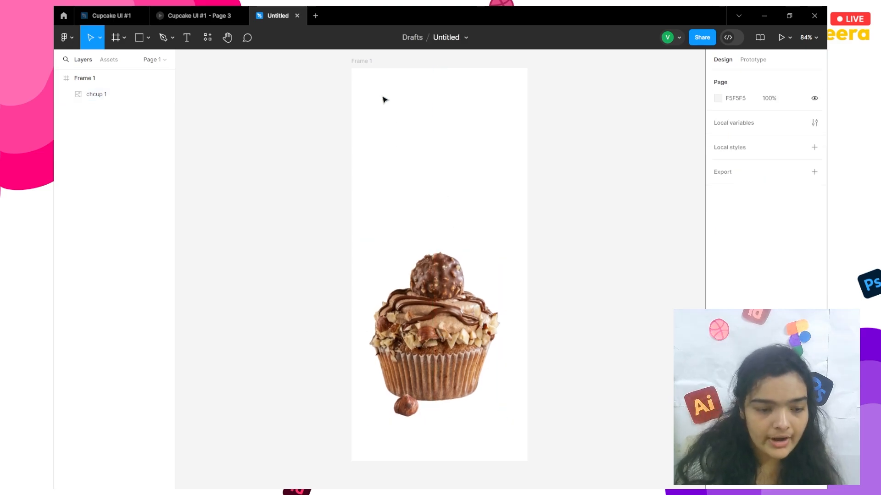
# Step: Try the dark brown fills 3F0000, 2F0E00 and 4B1803 on the phone frame, sampling base tones from the cupcake's topping
pyautogui.click(361, 61)
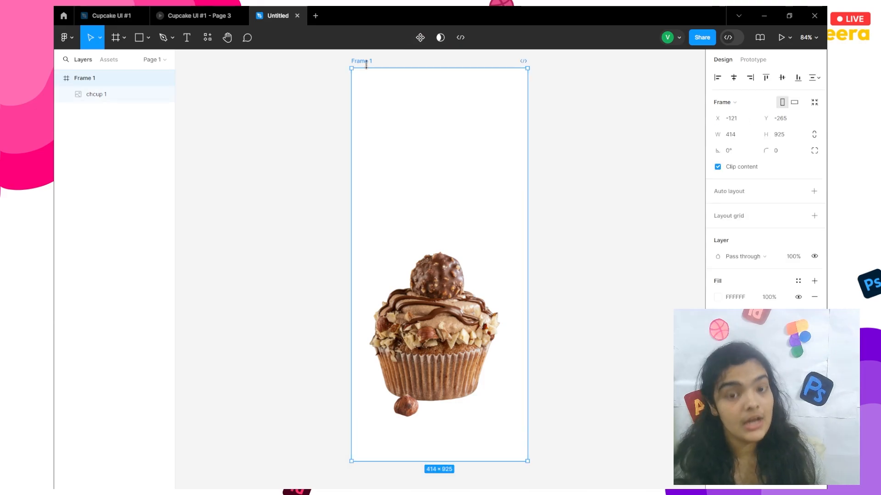
pyautogui.click(717, 299)
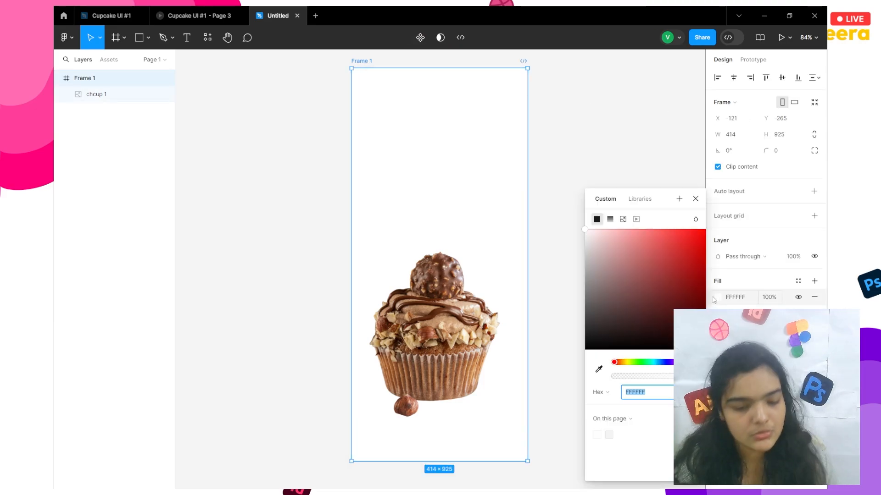
pyautogui.write('3F0000')
pyautogui.press('Return')
pyautogui.click(598, 369)
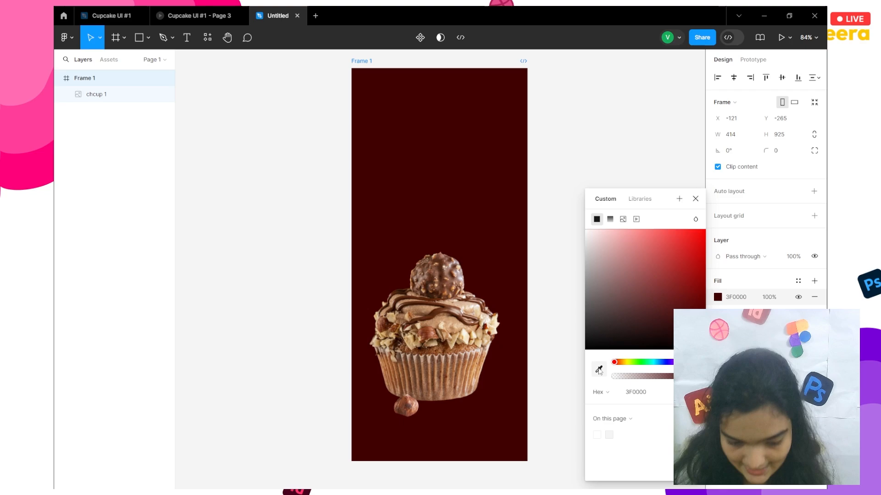
pyautogui.click(434, 276)
pyautogui.moveTo(657, 306); pyautogui.dragTo(705, 327)
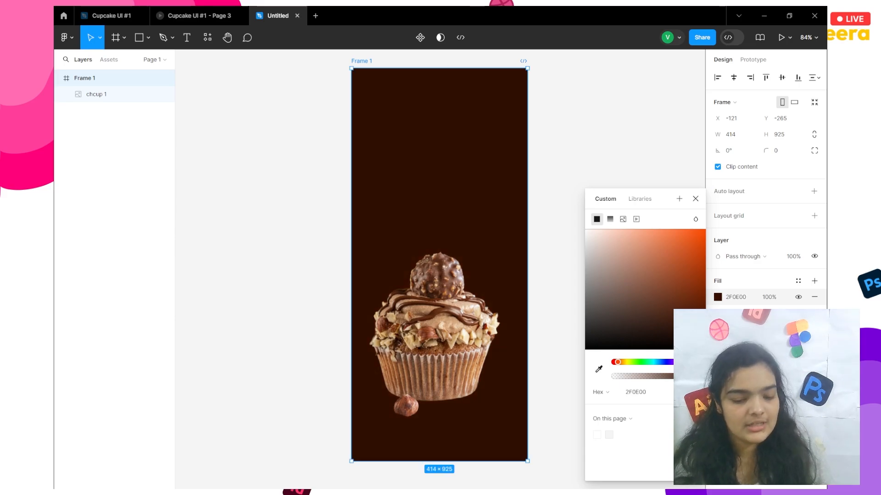
pyautogui.click(599, 368)
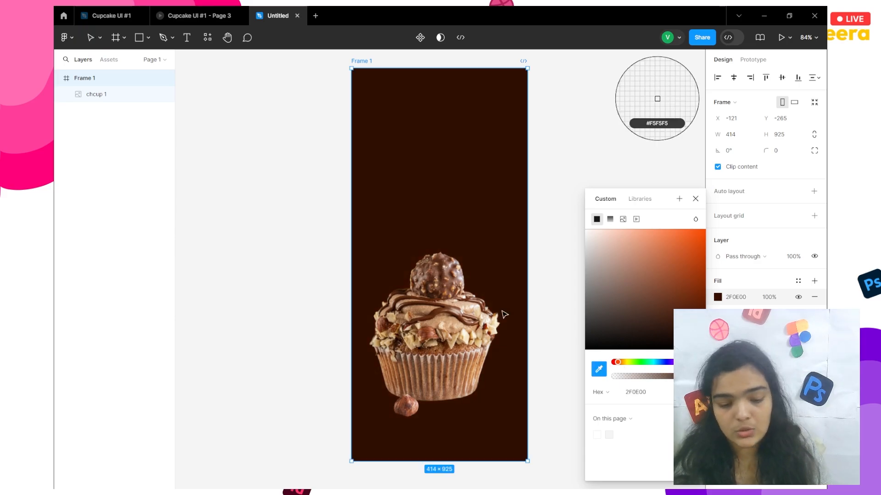
pyautogui.click(449, 272)
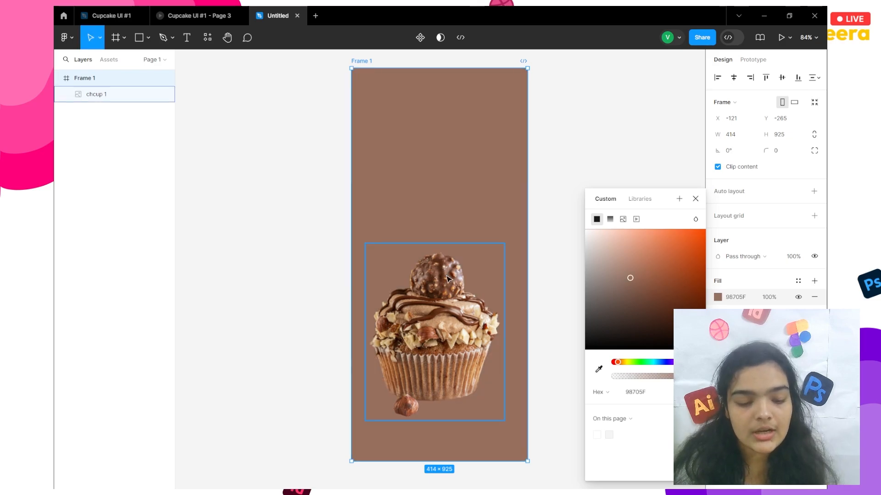
pyautogui.moveTo(662, 312); pyautogui.dragTo(702, 315)
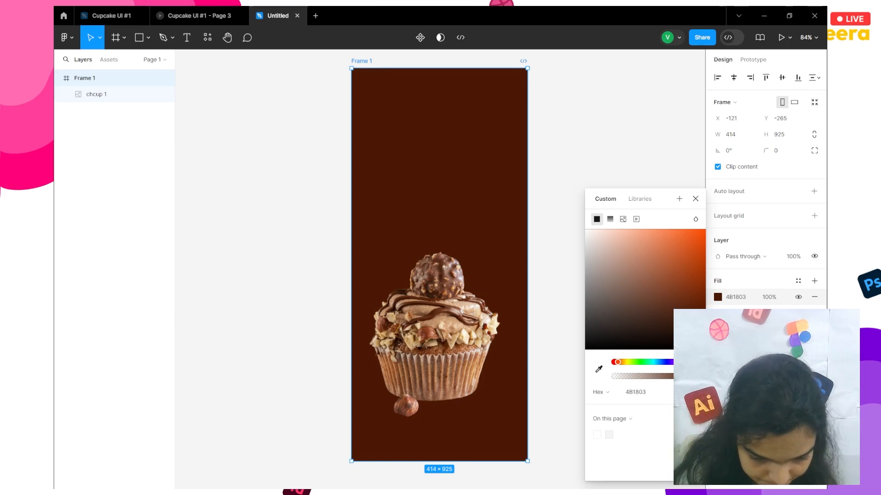
# Step: Sample a brown from the cupcake's frosting for the phone frame's fill and deepen it to 5D2309
pyautogui.moveTo(615, 362); pyautogui.dragTo(616, 361)
pyautogui.click(599, 369)
pyautogui.click(439, 313)
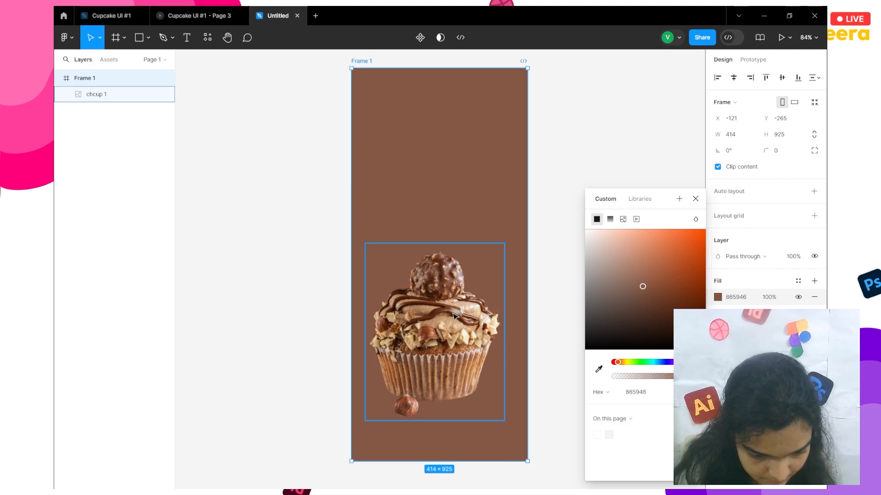
pyautogui.click(438, 312)
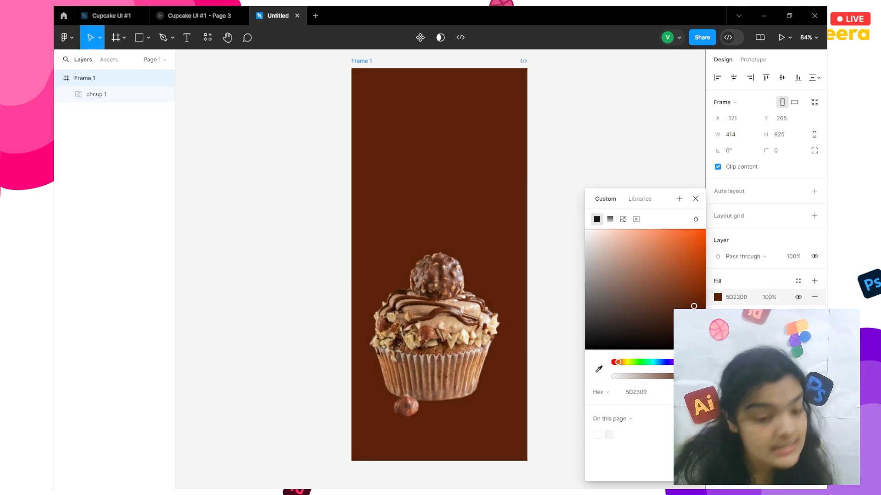
pyautogui.click(434, 322)
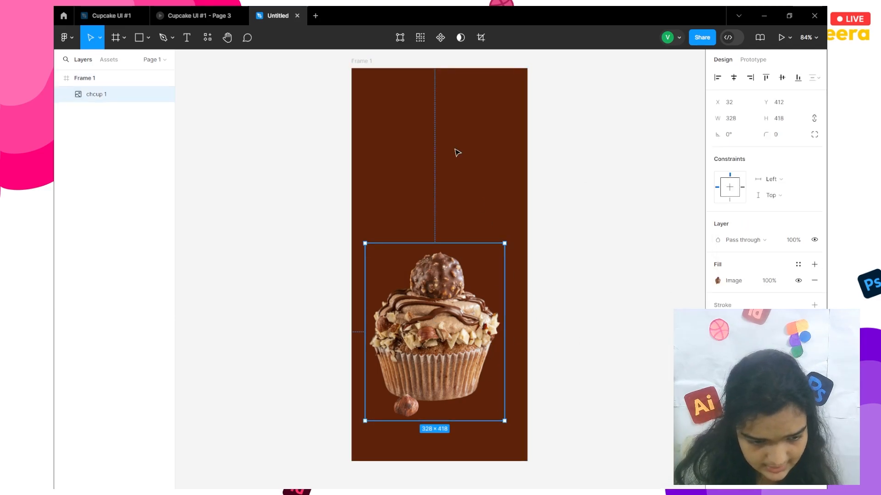
pyautogui.click(369, 66)
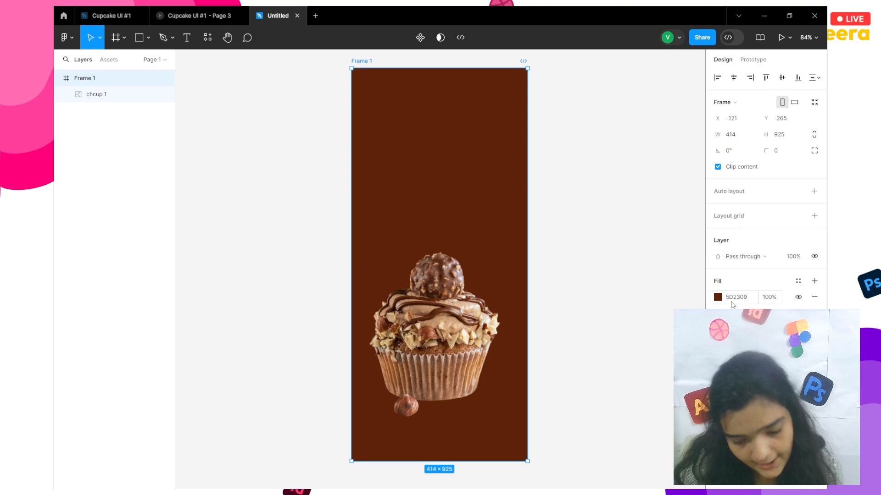
# Step: Shift the cupcake image slightly to the right within the frame, to X 42, Y 412
pyautogui.moveTo(471, 338); pyautogui.dragTo(475, 337)
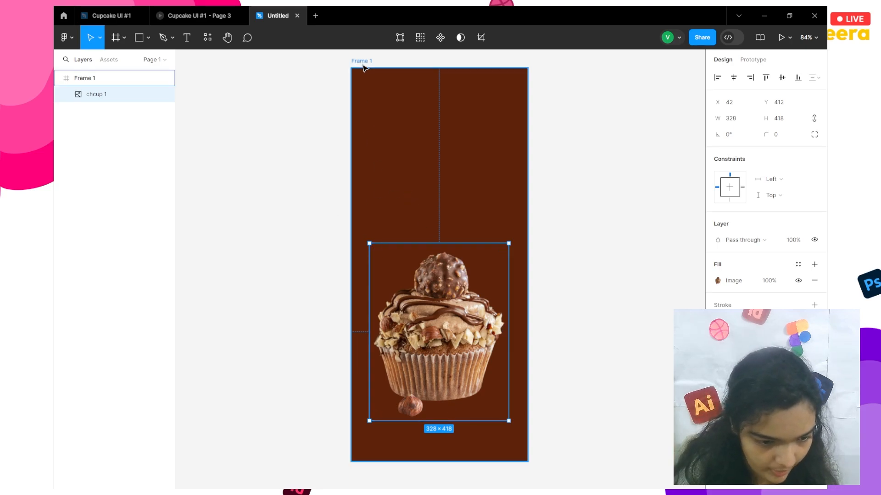
pyautogui.click(205, 152)
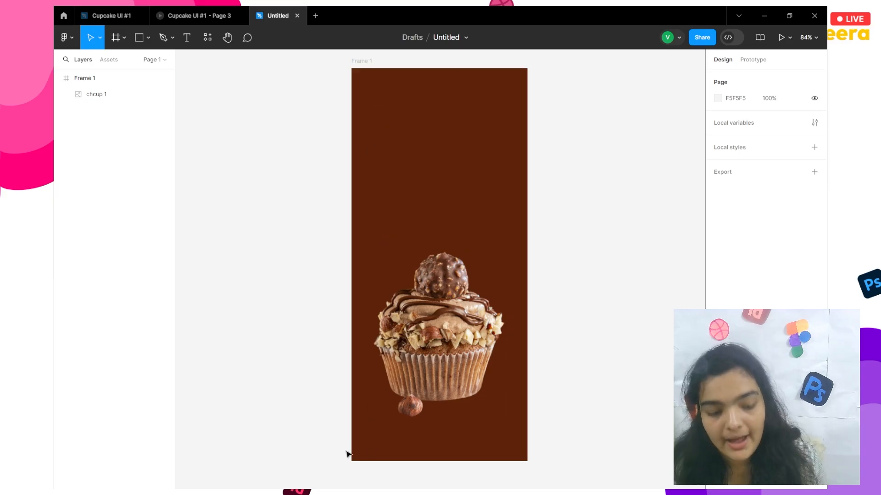
pyautogui.press('super+Tab')
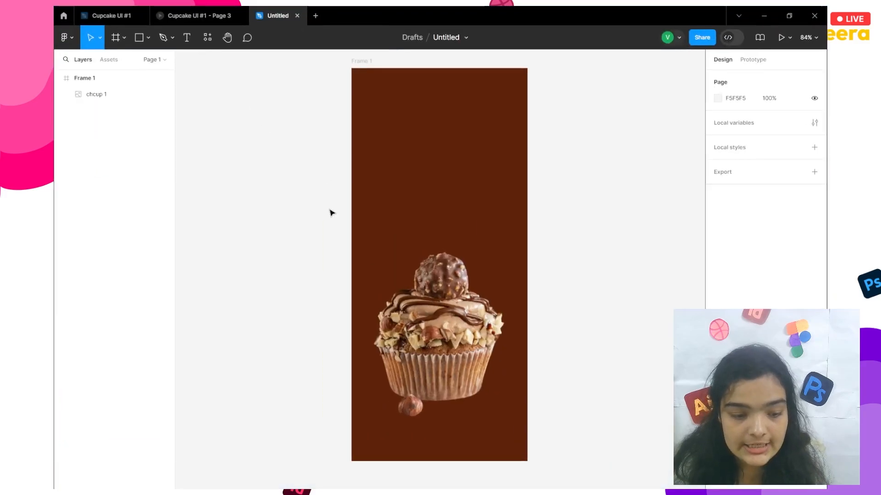
pyautogui.click(257, 151)
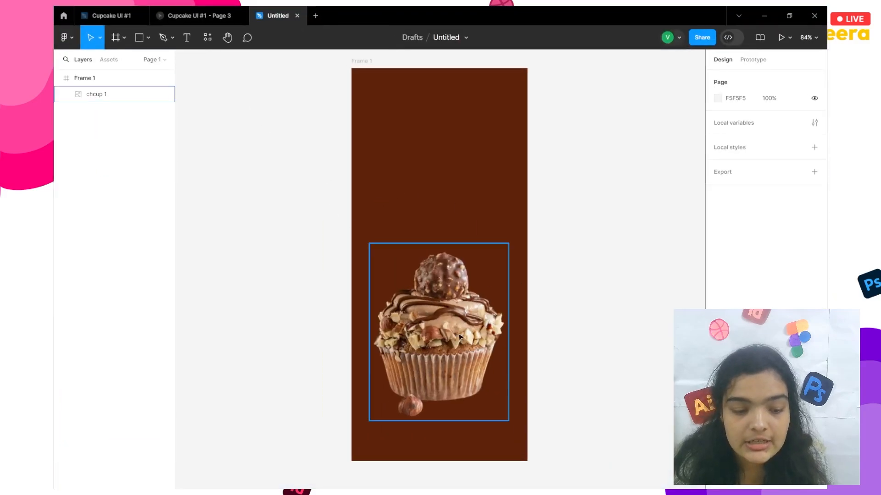
# Step: Add a 100 × 100 circle with the Ellipse tool at the frame's right edge, just above the cupcake
pyautogui.click(149, 38)
pyautogui.click(146, 98)
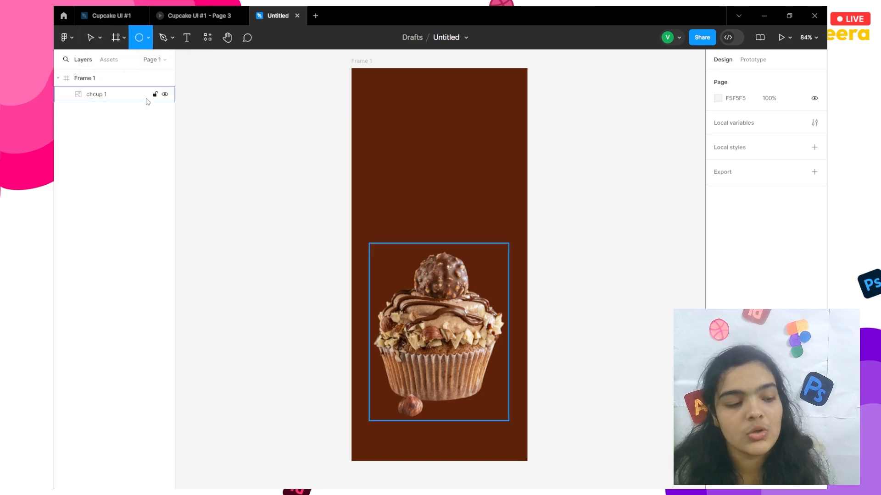
pyautogui.click(510, 233)
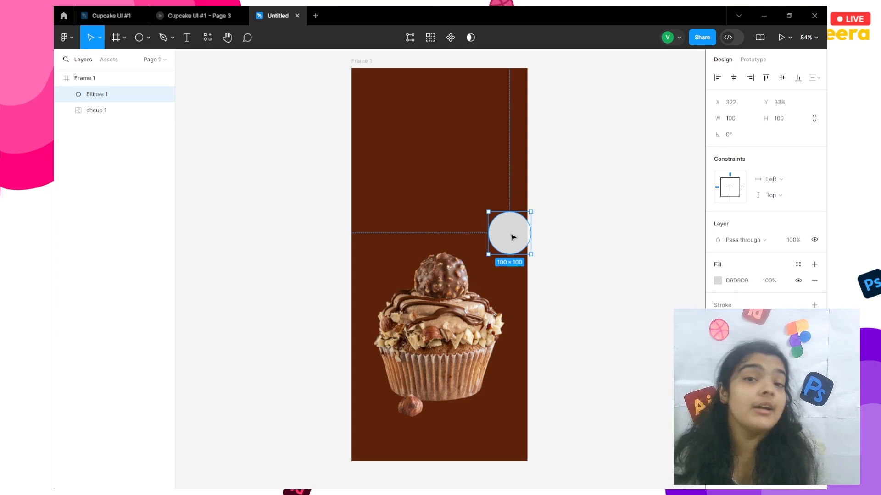
# Step: Try a linear gradient fill on the phone frame and switch it back to the solid fill
pyautogui.click(383, 87)
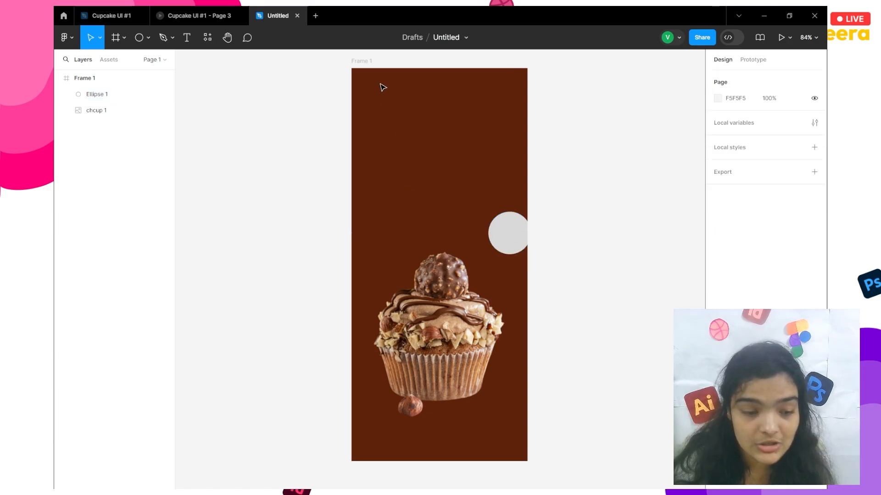
pyautogui.click(362, 62)
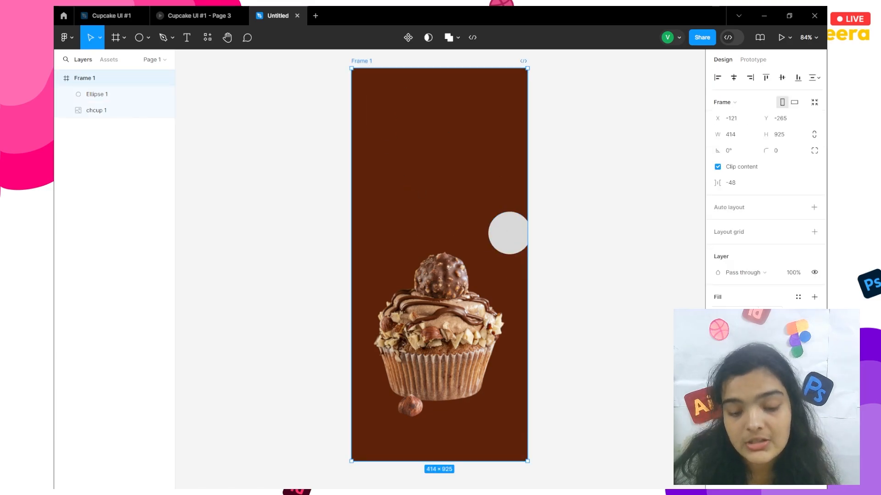
pyautogui.click(718, 313)
pyautogui.click(609, 219)
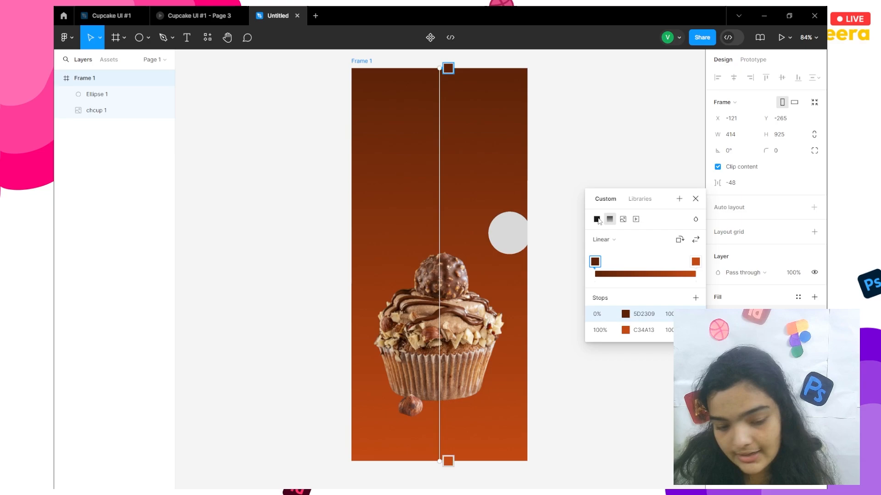
pyautogui.click(596, 219)
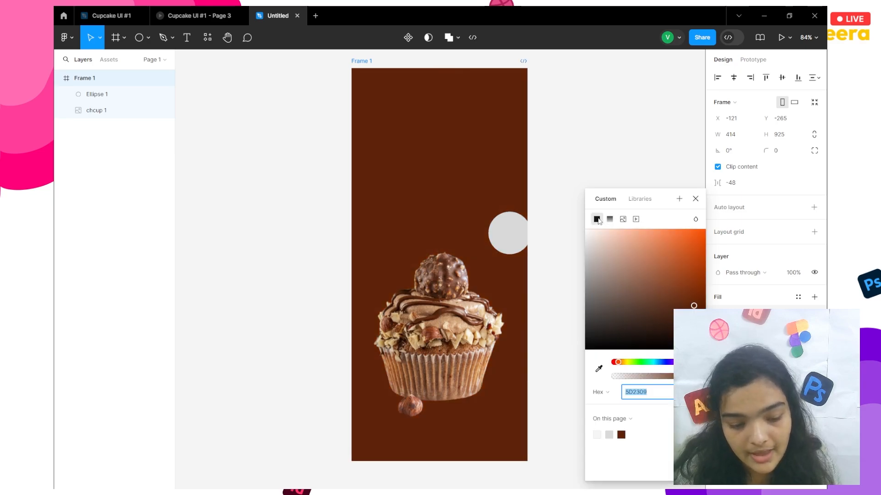
# Step: Enlarge the circle proportionally to 332 × 332 and move it over the cupcake at X 42, Y 430
pyautogui.click(520, 223)
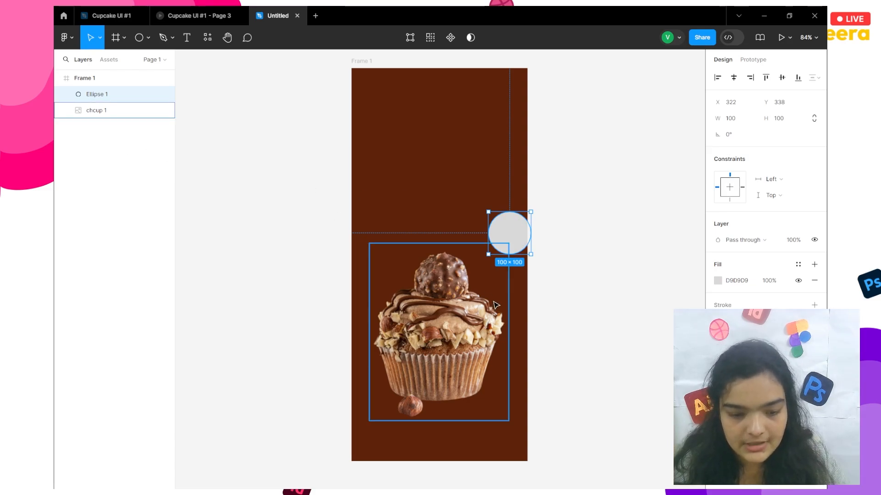
pyautogui.moveTo(530, 234); pyautogui.dragTo(630, 329)
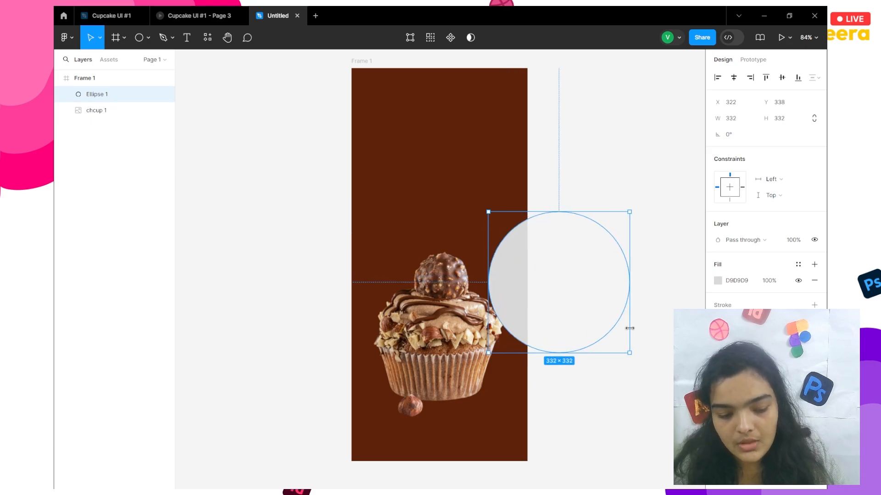
pyautogui.moveTo(556, 323); pyautogui.dragTo(479, 356)
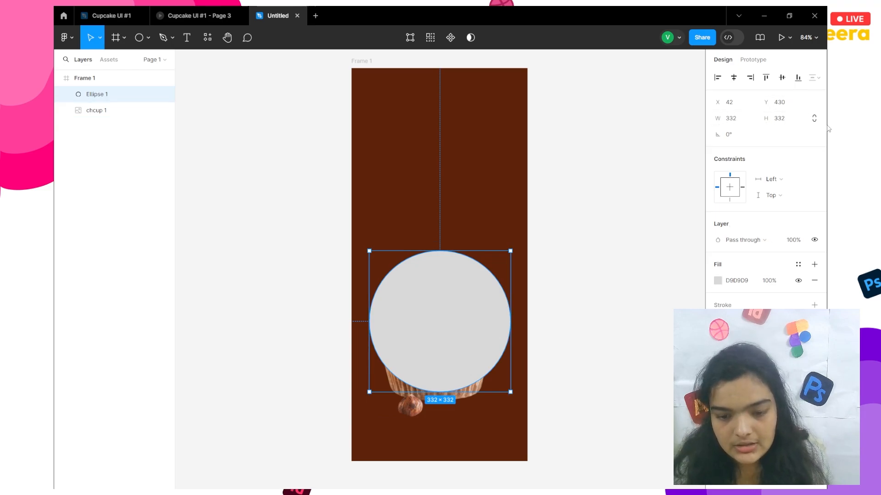
# Step: Set the circle's size to 336 × 336 with proportions locked and give it a linear gradient fill
pyautogui.click(780, 119)
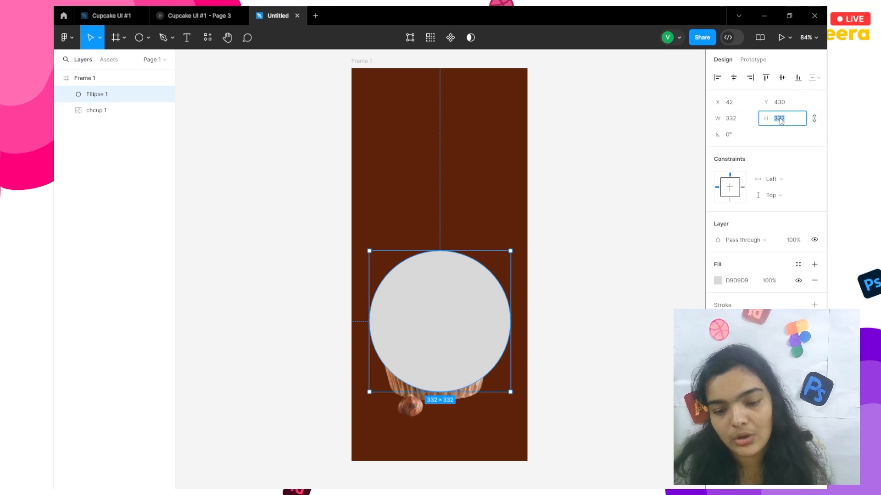
pyautogui.write('3')
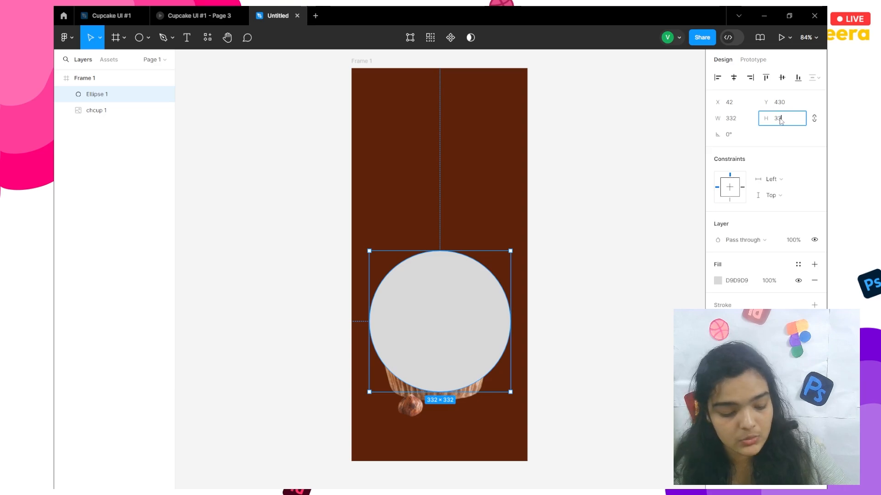
pyautogui.press('Return')
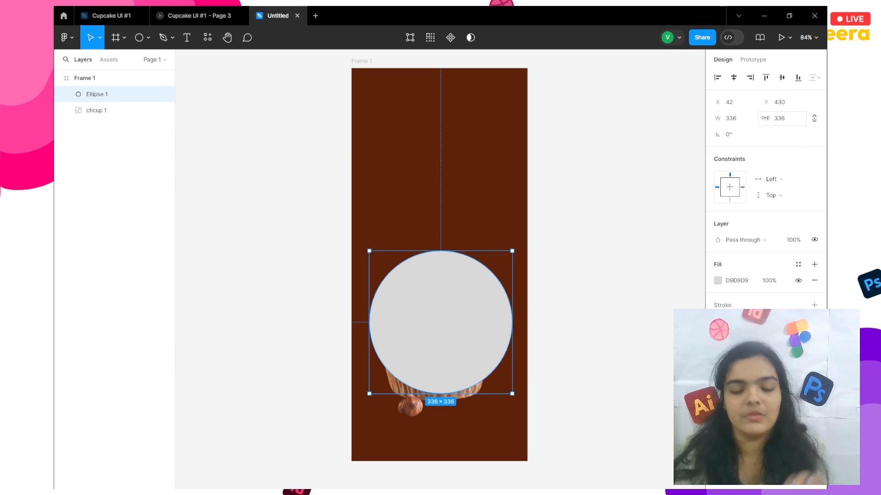
pyautogui.click(718, 282)
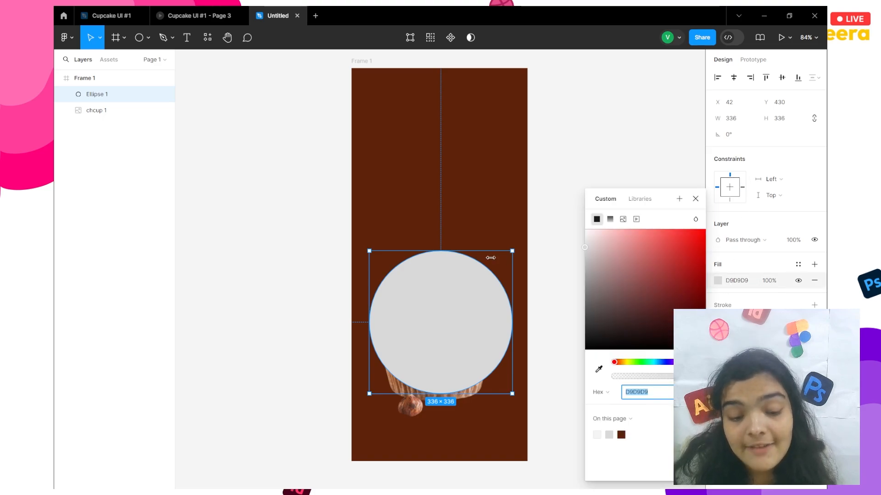
pyautogui.click(610, 219)
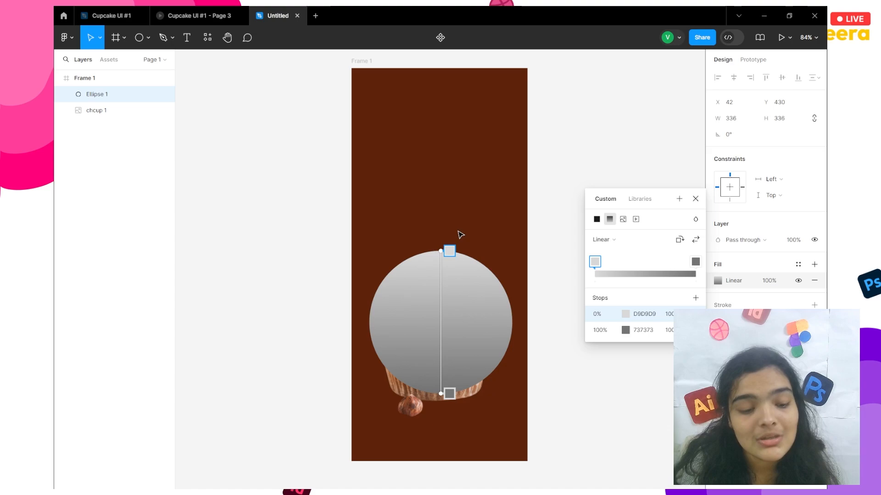
pyautogui.press('Escape')
# Step: Try stretching the circle into a tall 336 × 717 ellipse, undo it, and place the circle over the cupcake at X 39, Y 453
pyautogui.moveTo(435, 292); pyautogui.dragTo(442, 167)
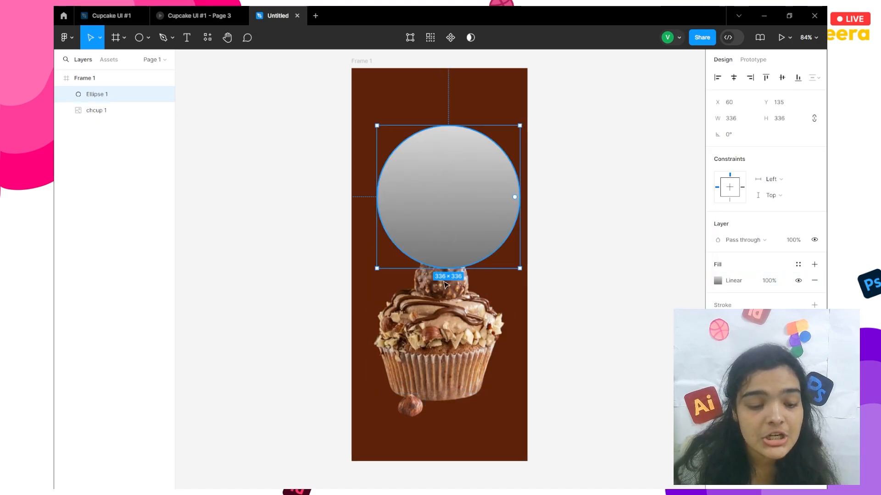
pyautogui.moveTo(377, 268); pyautogui.dragTo(372, 427)
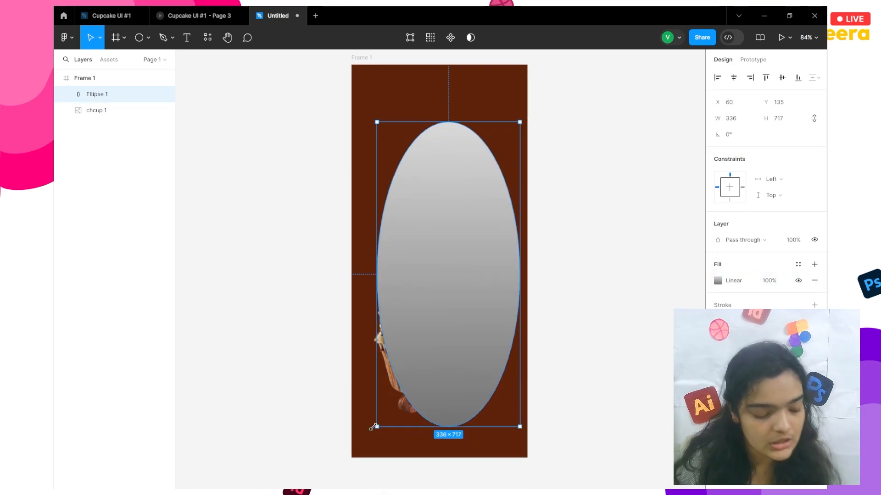
pyautogui.hotkey('ctrl', 'z')
pyautogui.moveTo(436, 211); pyautogui.dragTo(428, 348)
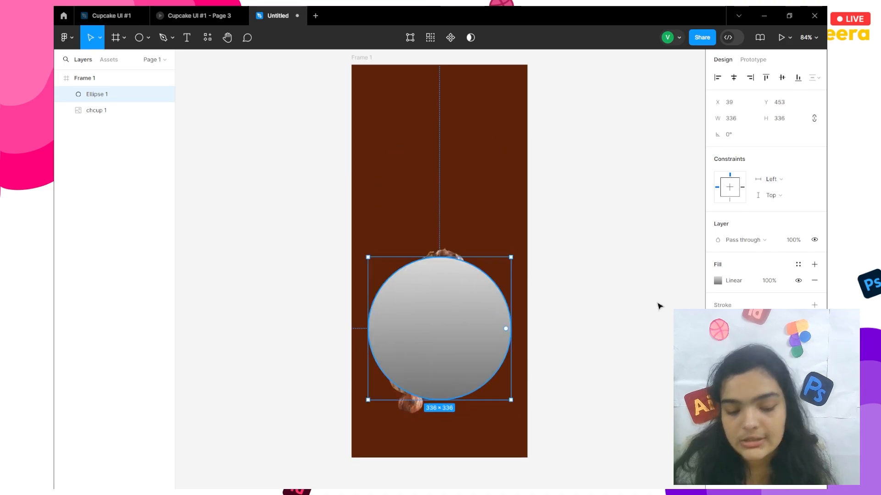
# Step: Change the circle's gradient fill type to Radial
pyautogui.click(718, 281)
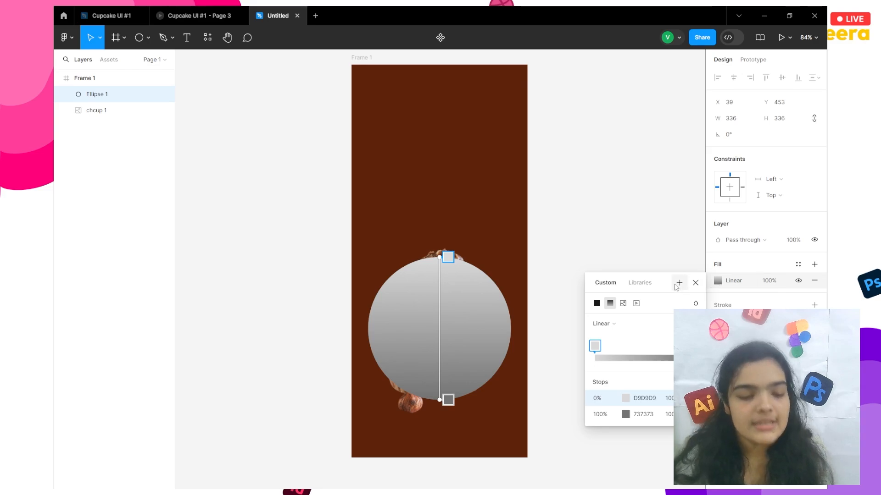
pyautogui.click(602, 326)
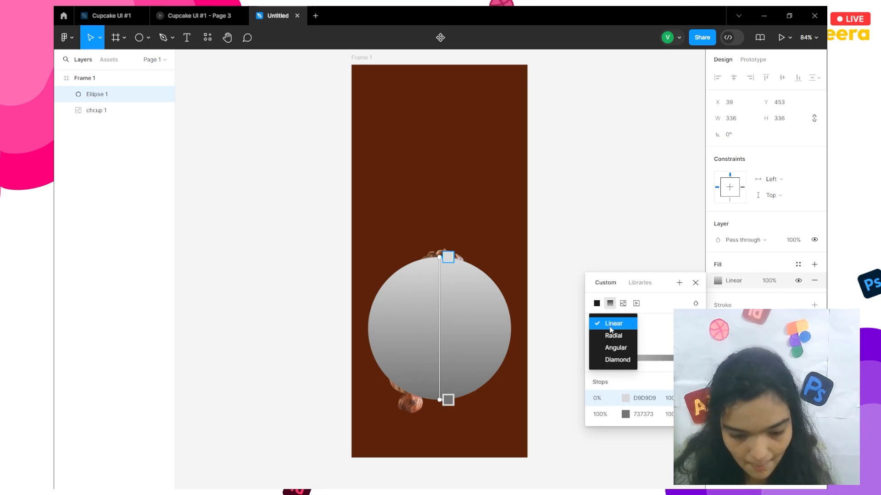
pyautogui.click(604, 335)
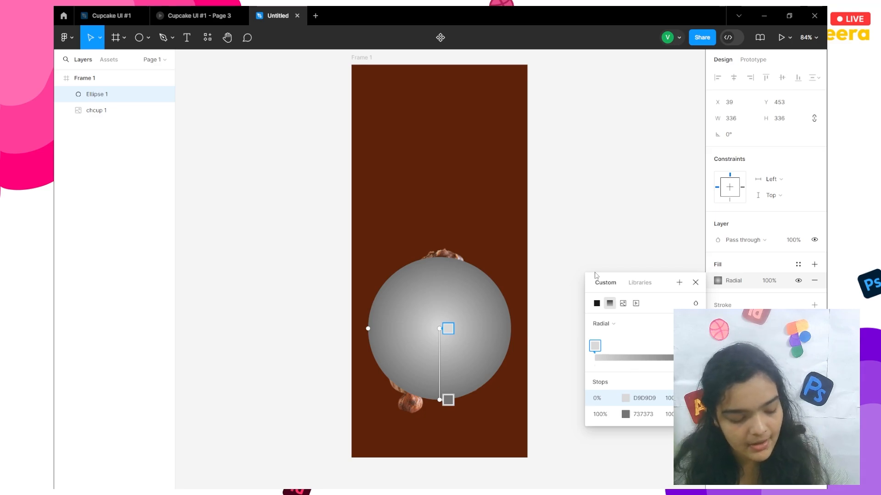
pyautogui.click(660, 249)
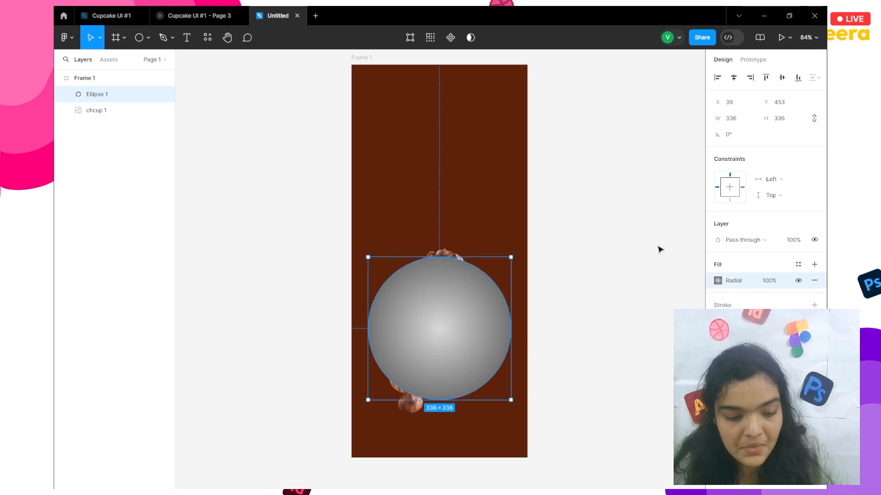
pyautogui.click(660, 249)
# Step: Duplicate the gradient circle and place the copy above the cupcake at X 39, Y 55
pyautogui.click(440, 320)
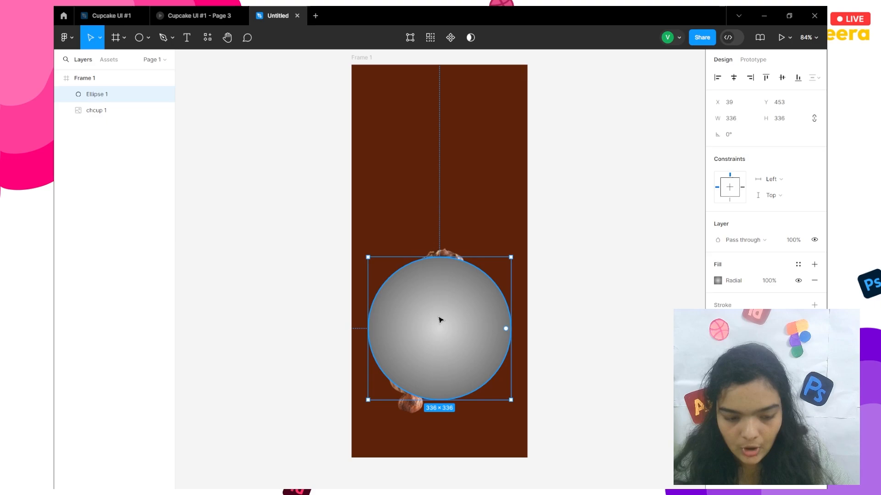
pyautogui.hotkey('ctrl', 'd')
pyautogui.moveTo(440, 319); pyautogui.dragTo(442, 153)
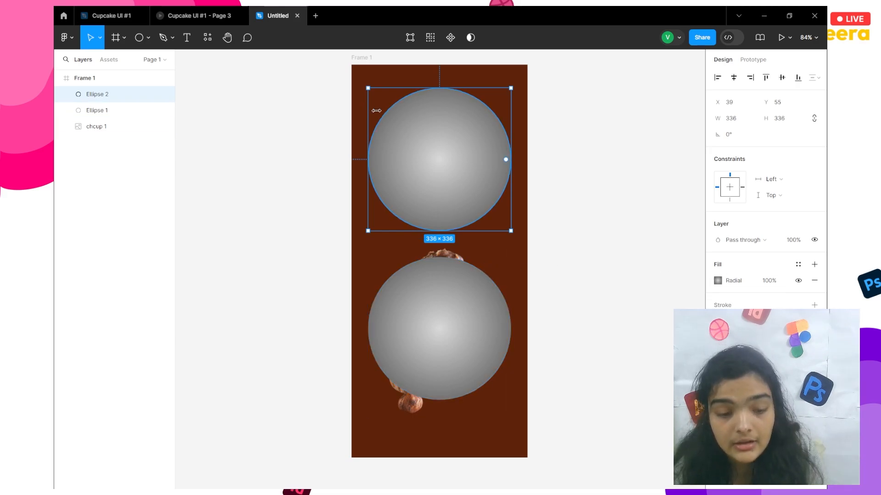
# Step: Try other colours for the upper circle's 0% gradient stop, ending on yellow-green EFFF90
pyautogui.click(717, 280)
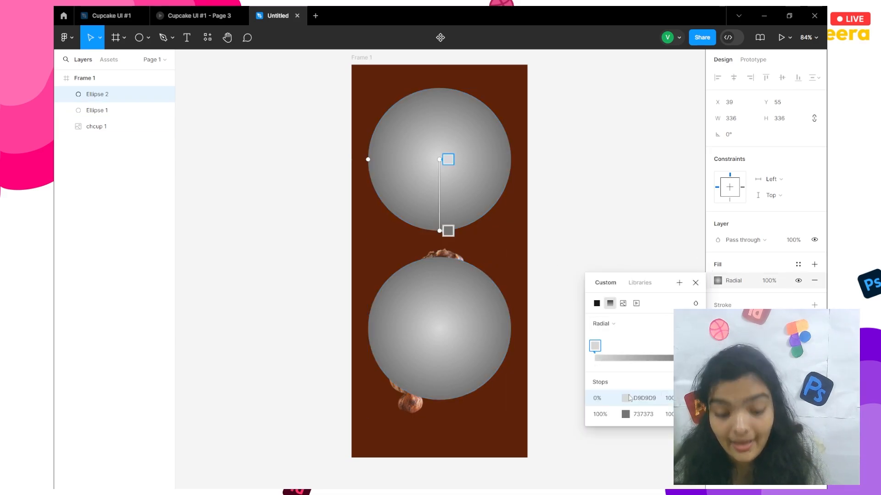
pyautogui.click(627, 396)
pyautogui.click(545, 287)
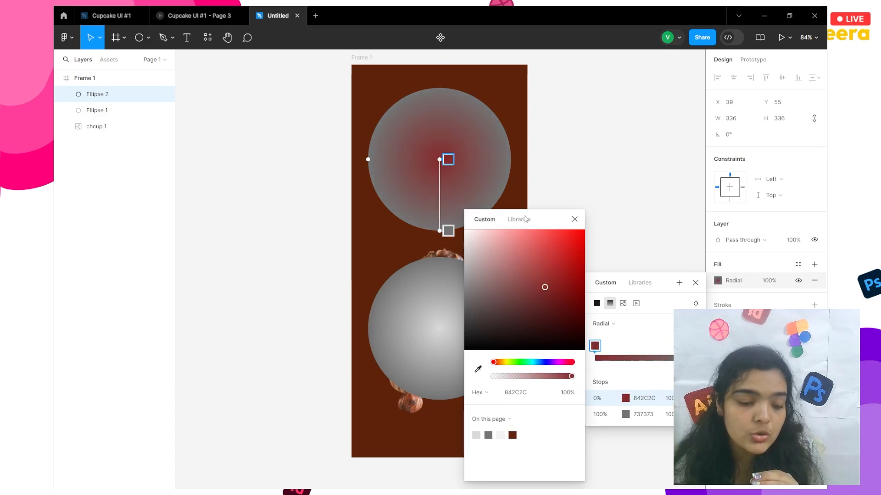
pyautogui.click(517, 230)
pyautogui.click(508, 363)
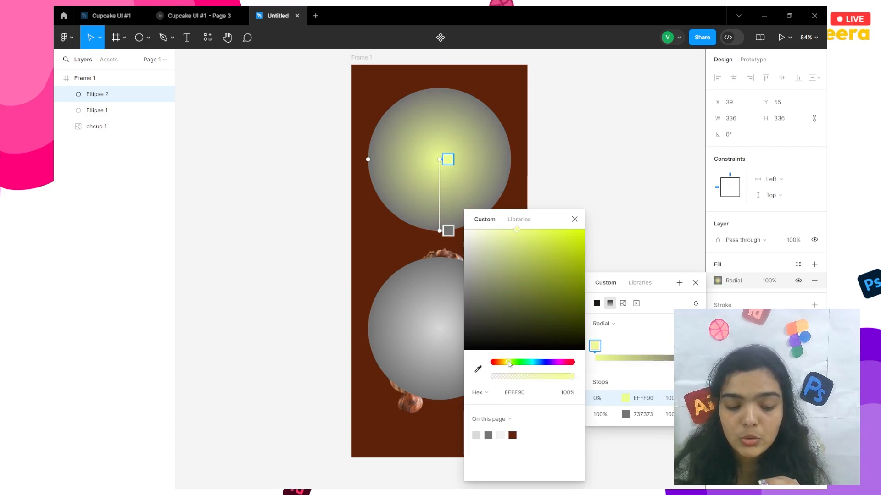
pyautogui.press('Escape')
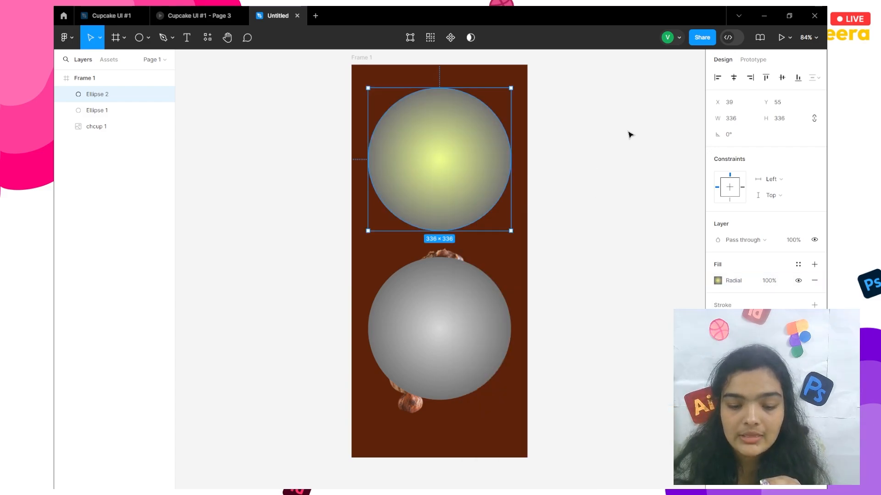
# Step: Delete the duplicate circle above the cupcake
pyautogui.click(373, 71)
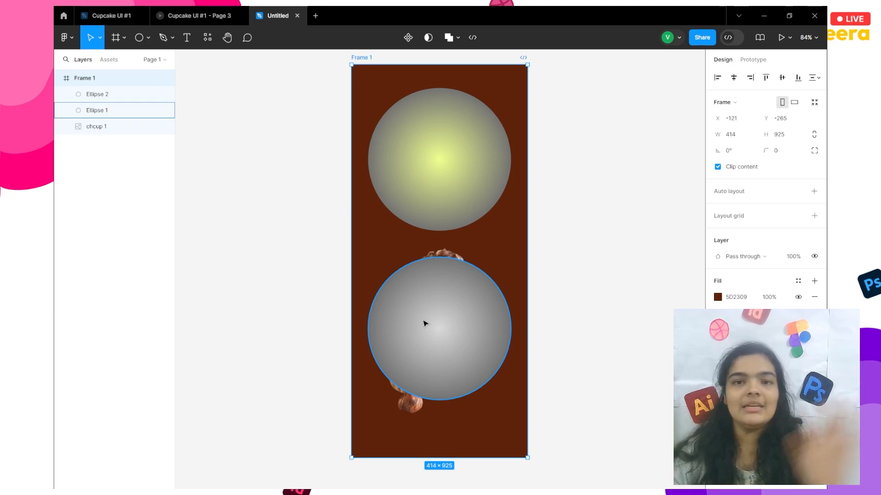
pyautogui.click(454, 152)
pyautogui.press('Delete')
# Step: Enlarge the remaining circle proportionally to about 448 × 447 at X -17, Y 342 and send it behind the cupcake image
pyautogui.click(458, 338)
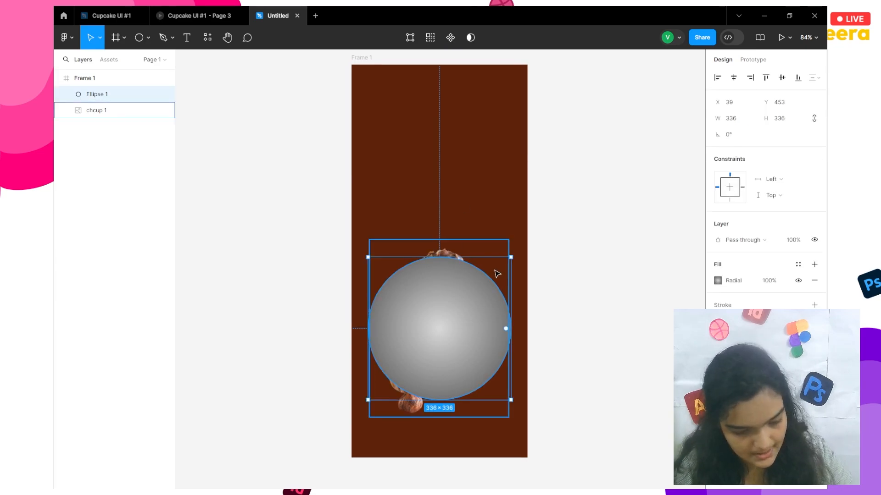
pyautogui.moveTo(472, 257); pyautogui.dragTo(473, 209)
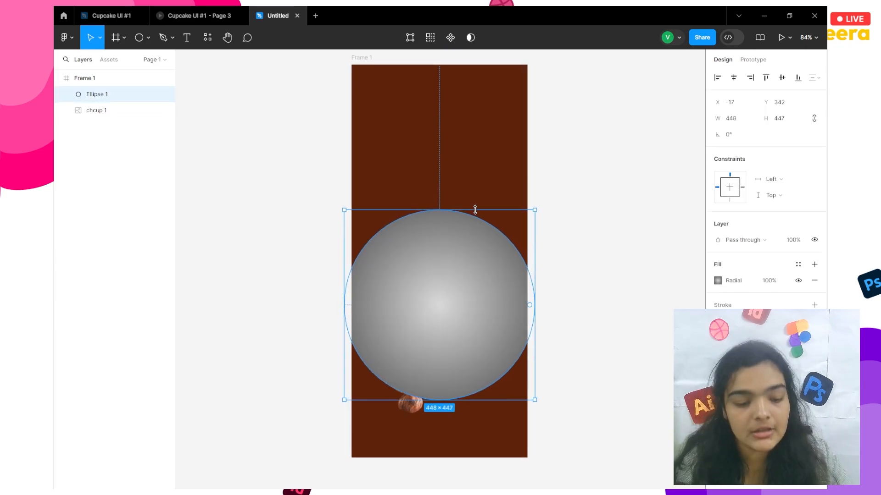
pyautogui.rightClick(457, 277)
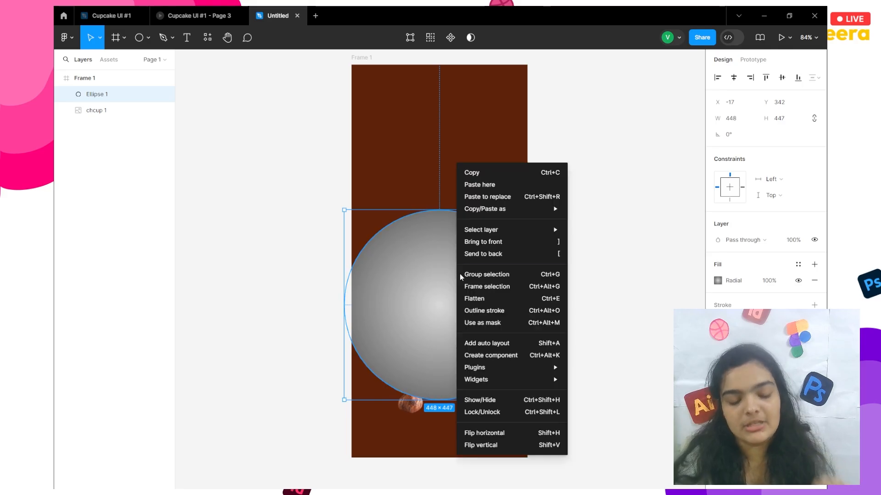
pyautogui.click(487, 261)
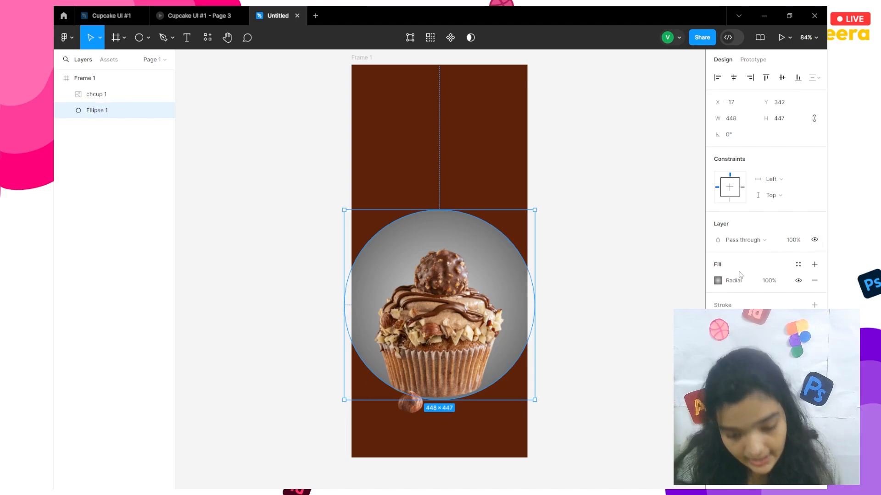
# Step: Set the circle's 0% gradient stop to brown 734A36, sampled from the chocolate ball on the cupcake
pyautogui.click(716, 280)
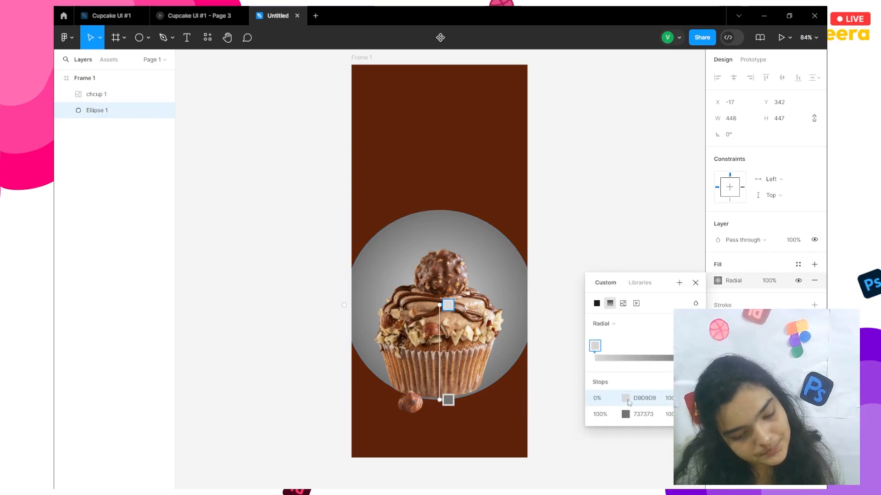
pyautogui.click(627, 400)
pyautogui.click(478, 369)
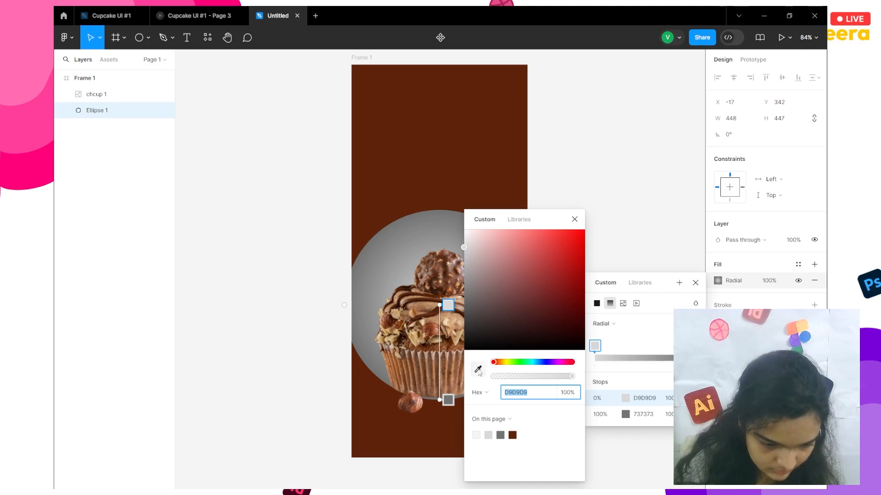
pyautogui.click(441, 267)
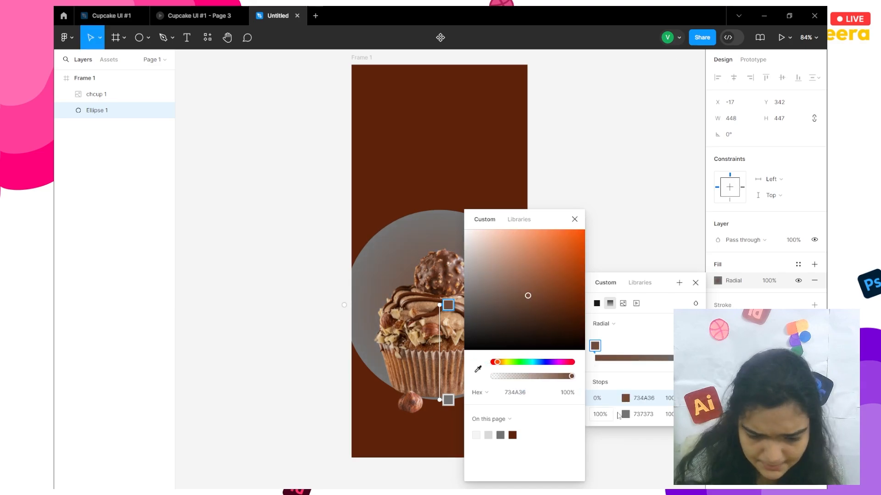
# Step: Set the circle's 100% gradient stop to 5D2309, sampled from the frame's brown background
pyautogui.click(625, 414)
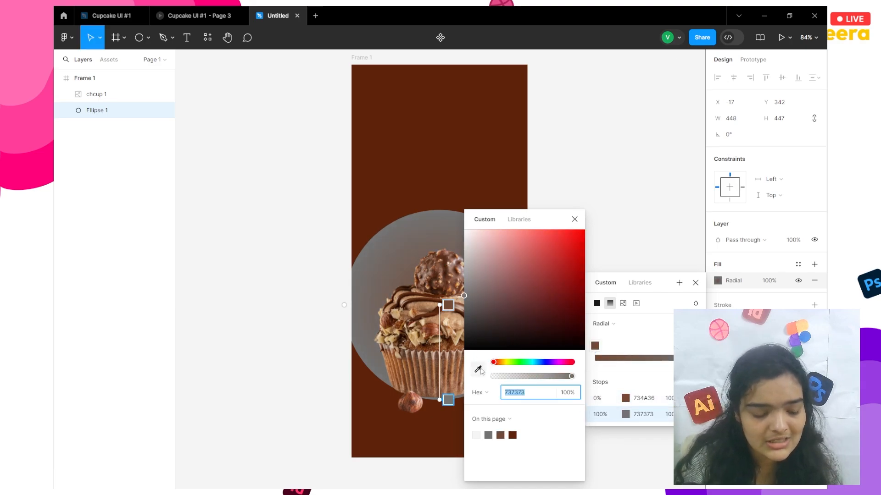
pyautogui.click(477, 369)
pyautogui.click(468, 203)
pyautogui.moveTo(573, 306); pyautogui.dragTo(583, 261)
pyautogui.moveTo(541, 229); pyautogui.dragTo(525, 229)
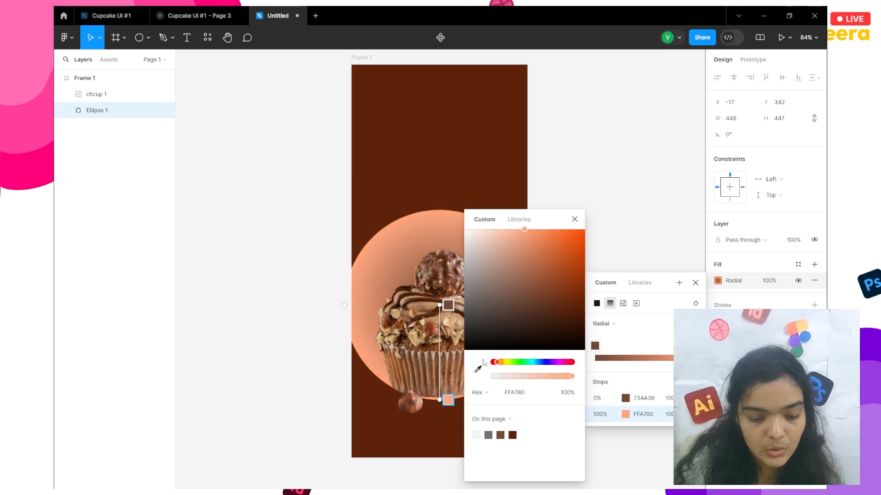
pyautogui.click(477, 369)
pyautogui.click(444, 145)
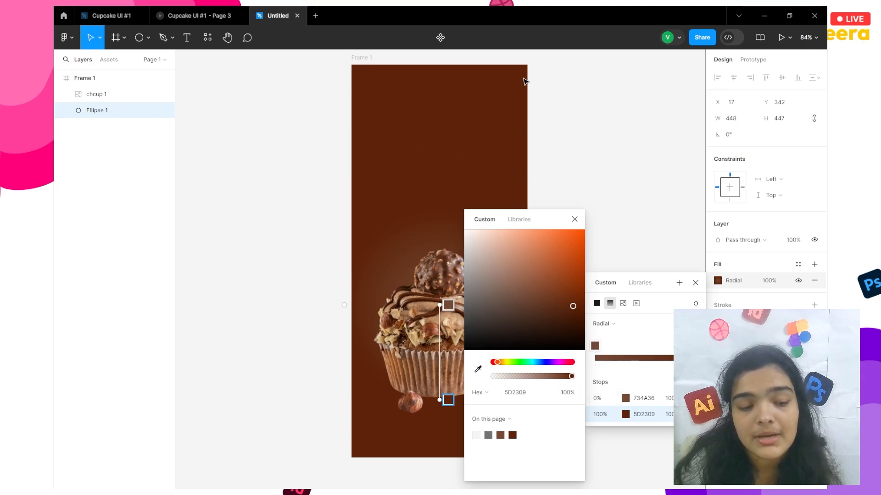
# Step: Try the outer gradient stop at 0% opacity, restore it to 100%, and leave the circle's fill editing
pyautogui.click(511, 376)
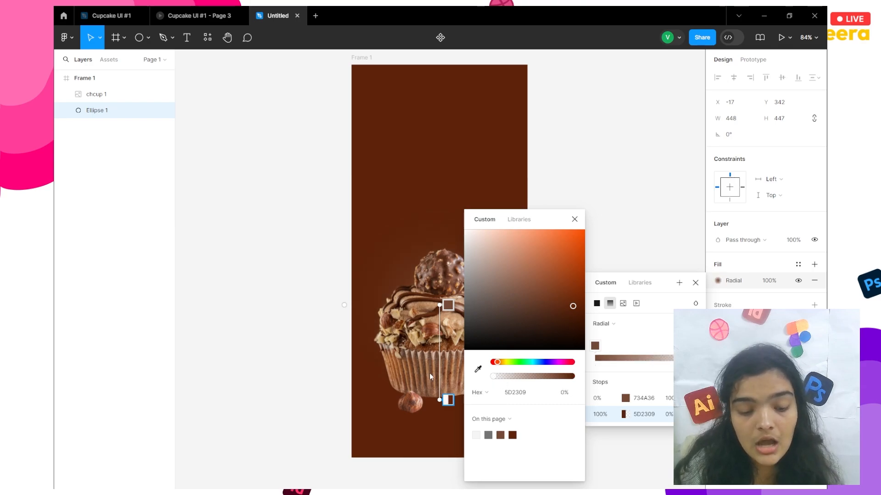
pyautogui.moveTo(511, 376); pyautogui.dragTo(618, 381)
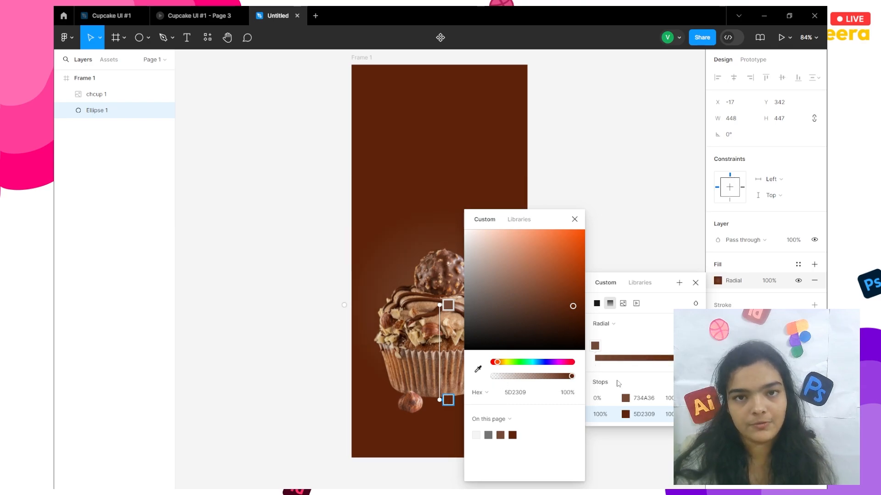
pyautogui.click(442, 233)
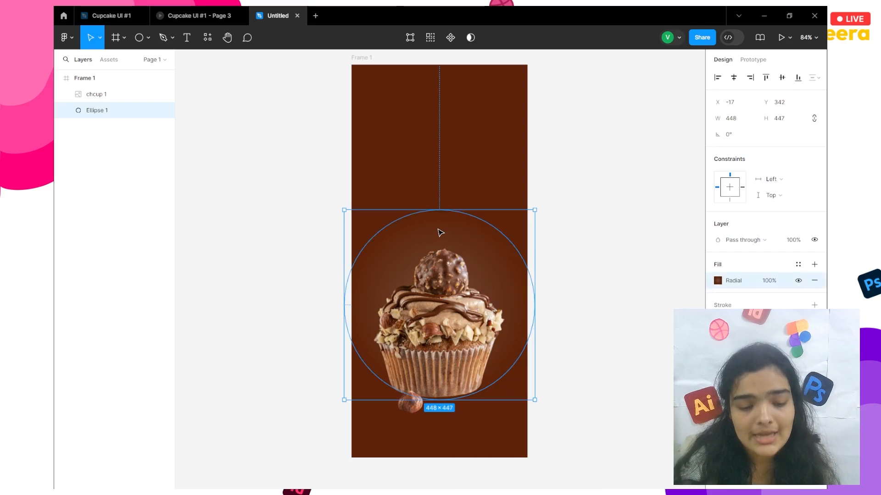
pyautogui.press('Escape')
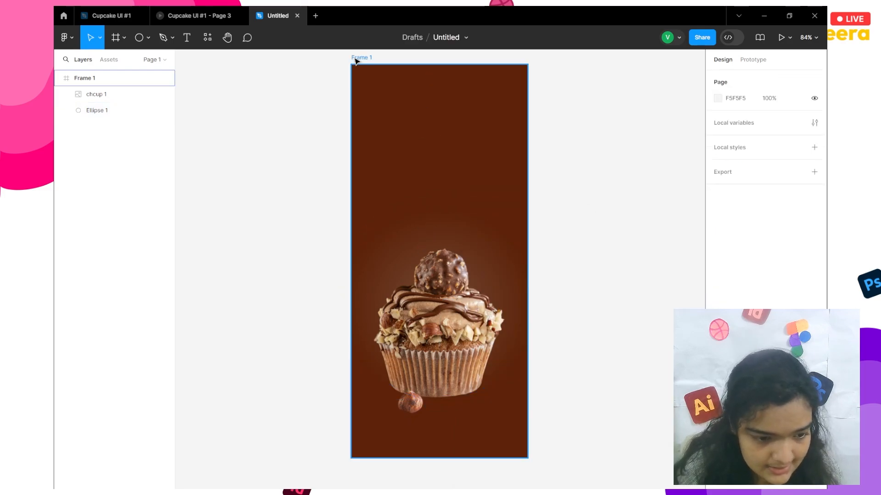
# Step: Lighten the 0% gradient stop of the circle behind the cupcake to brown 97583A
pyautogui.click(356, 59)
pyautogui.click(453, 264)
pyautogui.click(457, 223)
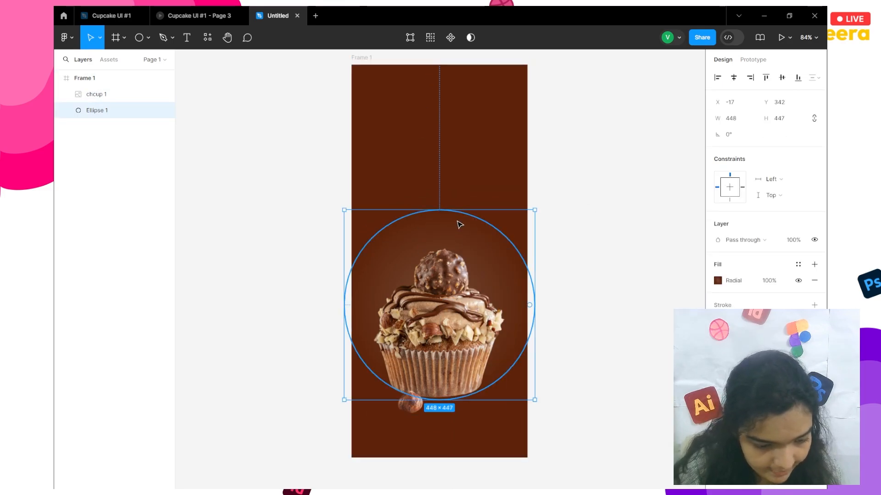
pyautogui.click(717, 281)
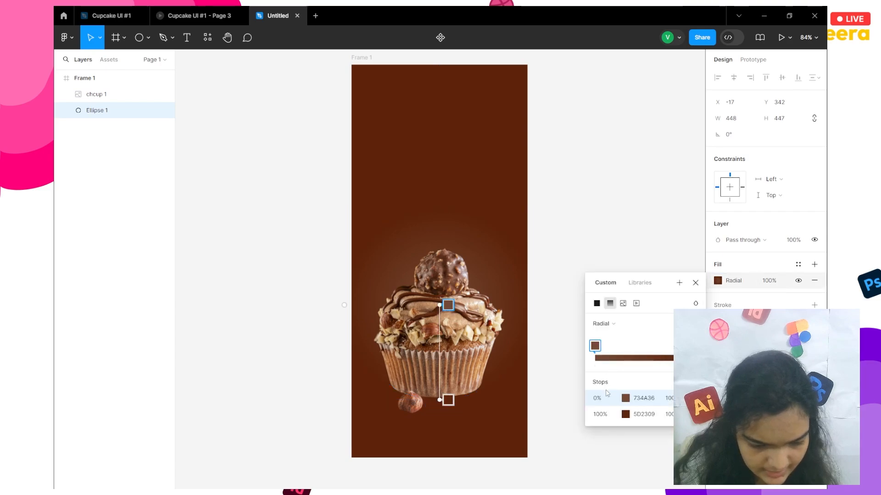
pyautogui.click(625, 398)
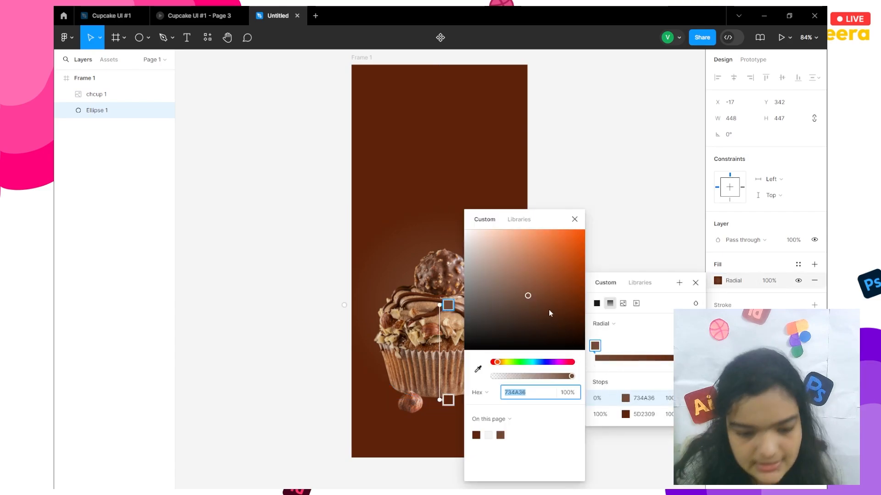
pyautogui.click(535, 287)
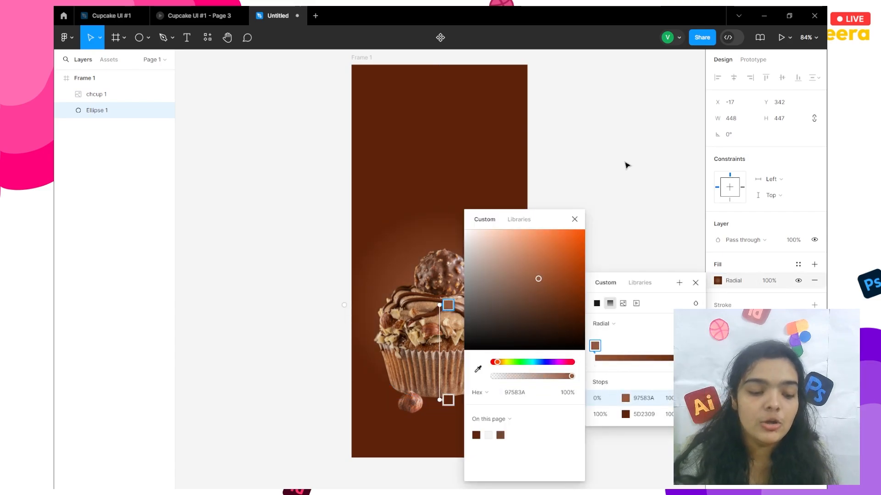
pyautogui.click(627, 165)
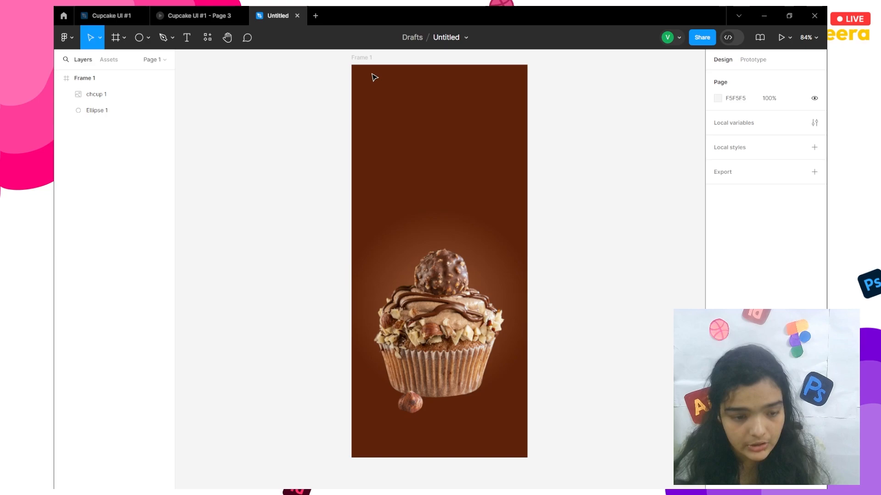
# Step: Duplicate the frame, remove the glow circle from the copy for comparison, and delete the copy
pyautogui.click(366, 58)
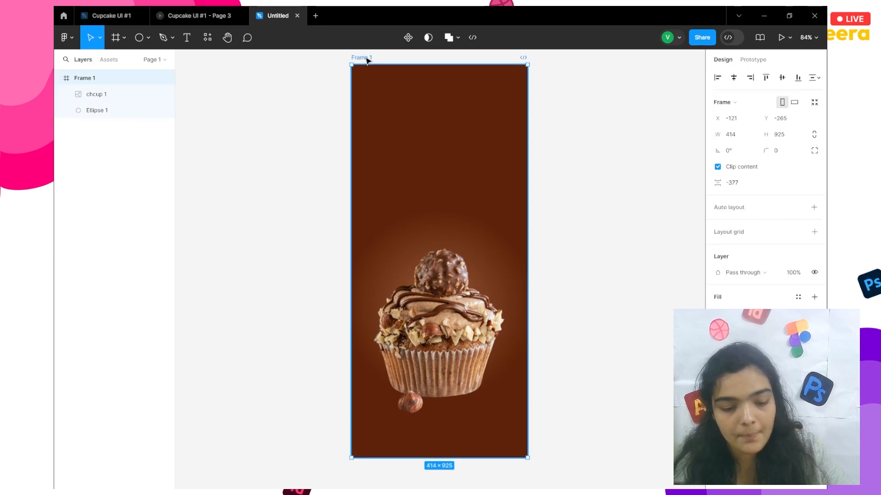
pyautogui.hotkey('ctrl', 'd')
pyautogui.hscroll(3, 491, 143)
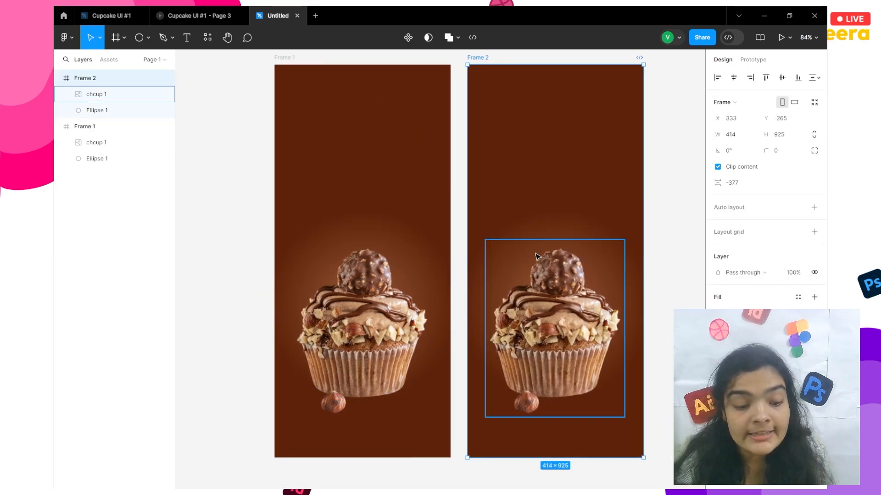
pyautogui.click(542, 224)
pyautogui.press('Delete')
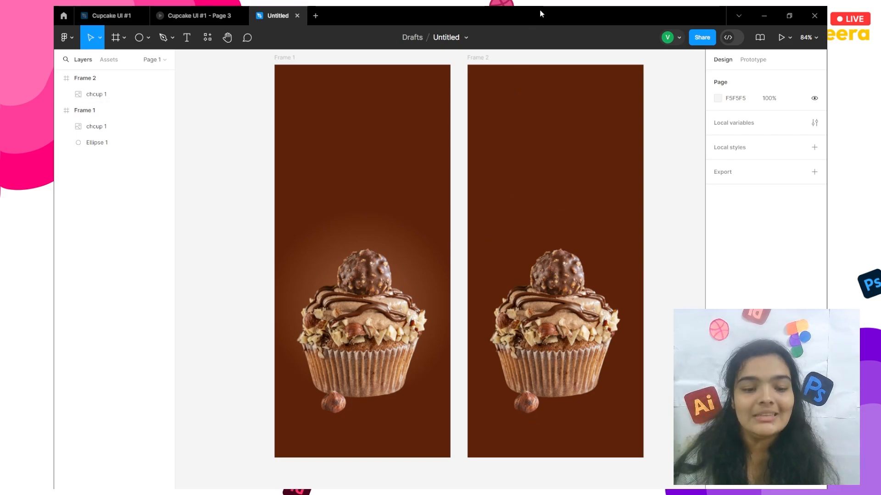
pyautogui.click(477, 58)
pyautogui.press('Delete')
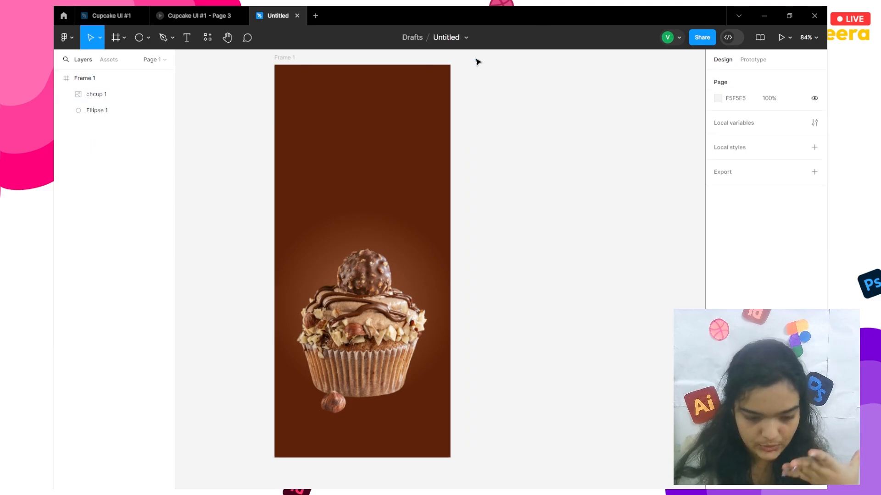
# Step: Draw a full-width rectangle along the frame's upper edge at X 0, Y 0 and set its height to 20
pyautogui.hscroll(-3, 341, 357)
pyautogui.hscroll(2, 342, 357)
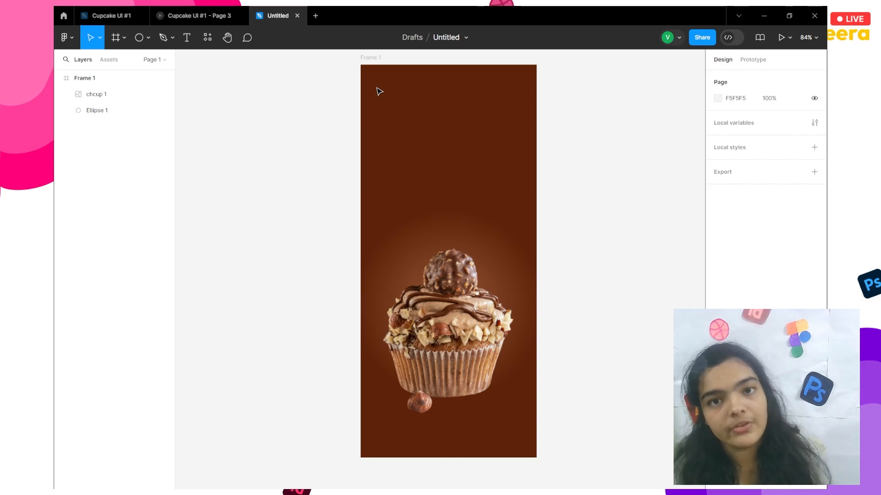
pyautogui.click(147, 39)
pyautogui.click(141, 58)
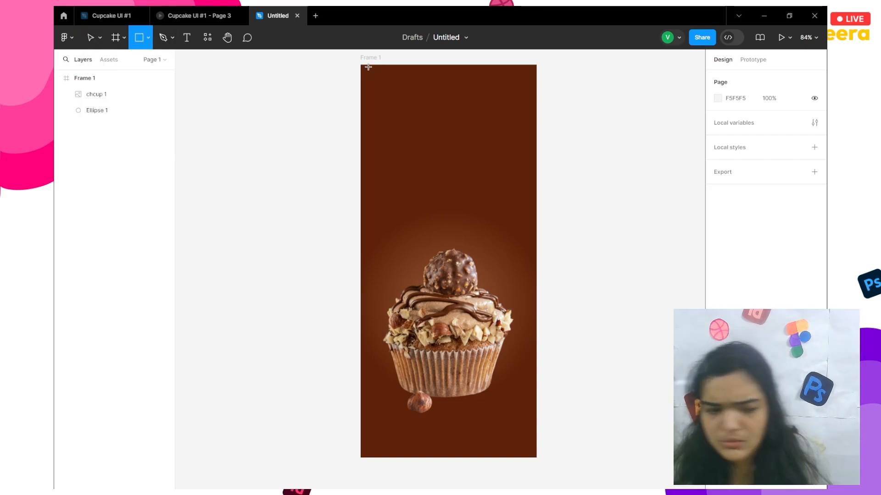
pyautogui.moveTo(361, 65)
pyautogui.mouseDown()
pyautogui.moveTo(474, 79)
pyautogui.moveTo(537, 74)
pyautogui.mouseUp()
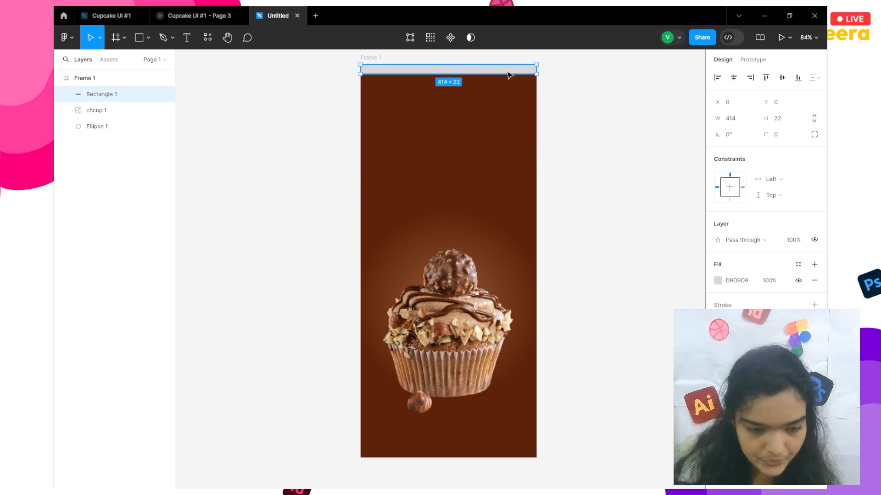
pyautogui.scroll(3, 509, 75)
pyautogui.scroll(2, 508, 75)
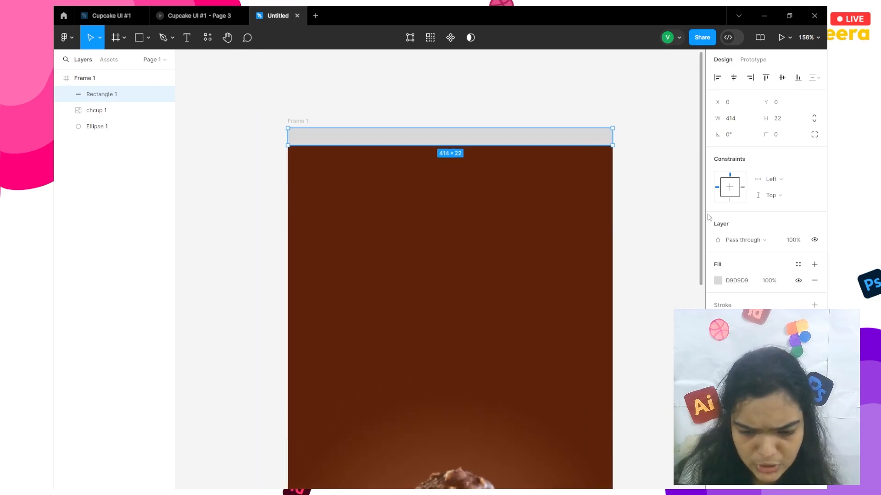
pyautogui.click(782, 120)
pyautogui.write('20')
pyautogui.press('Return')
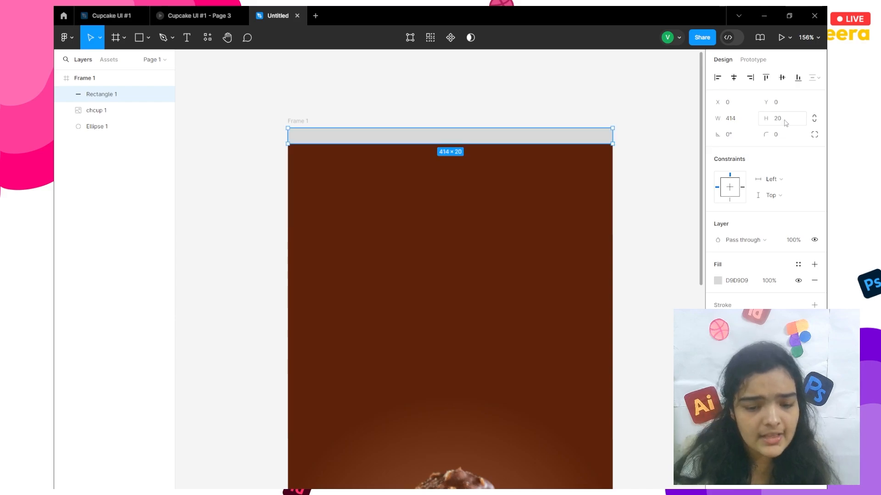
# Step: Fill the upper bar rectangle with white FFFFFF at 8% opacity and deselect it
pyautogui.click(717, 280)
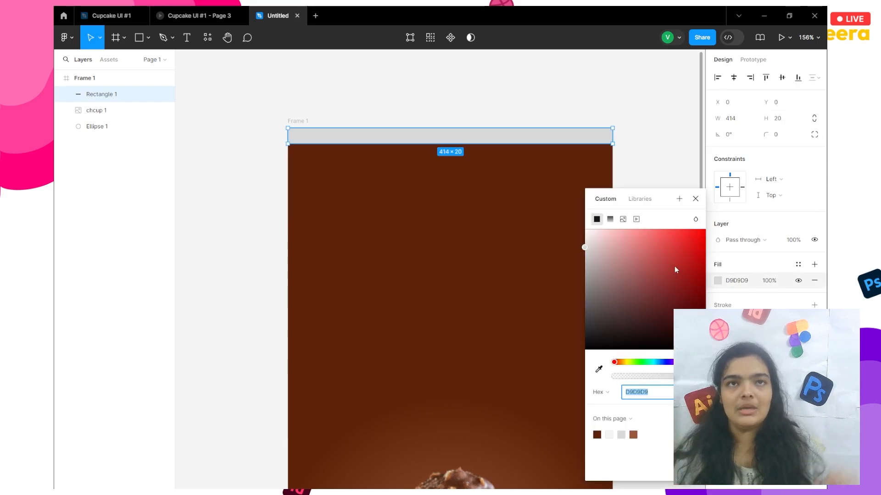
pyautogui.moveTo(674, 266); pyautogui.dragTo(561, 199)
pyautogui.click(641, 375)
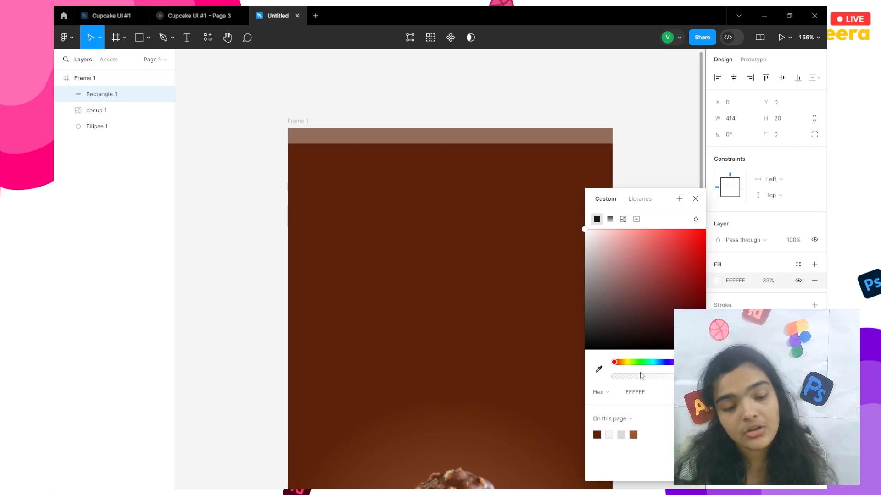
pyautogui.moveTo(641, 375); pyautogui.dragTo(619, 377)
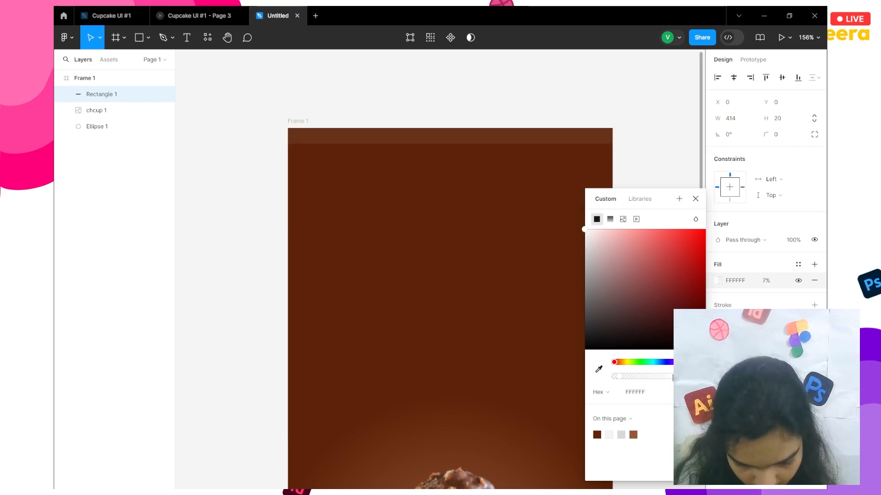
pyautogui.click(643, 392)
pyautogui.write('8')
pyautogui.press('Return')
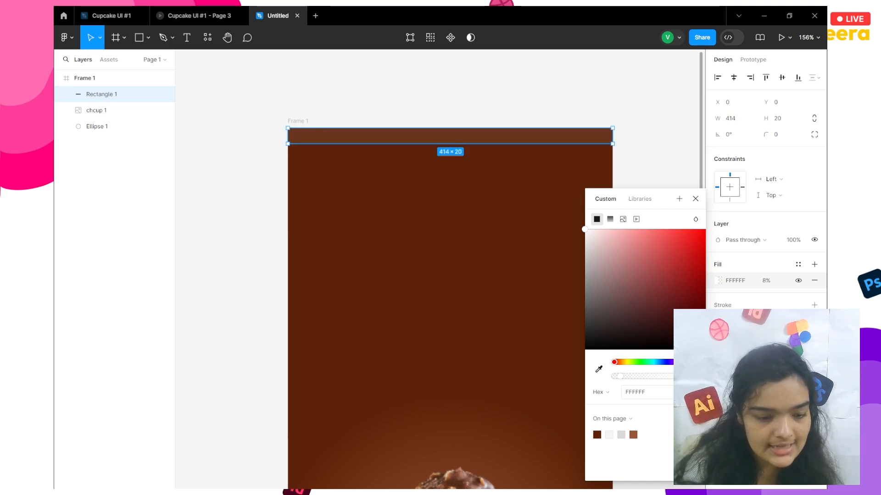
pyautogui.click(657, 124)
# Step: Start a text object, switch to the Notepad notes and copy the brand name ChocoDélice
pyautogui.scroll(-3, 657, 123)
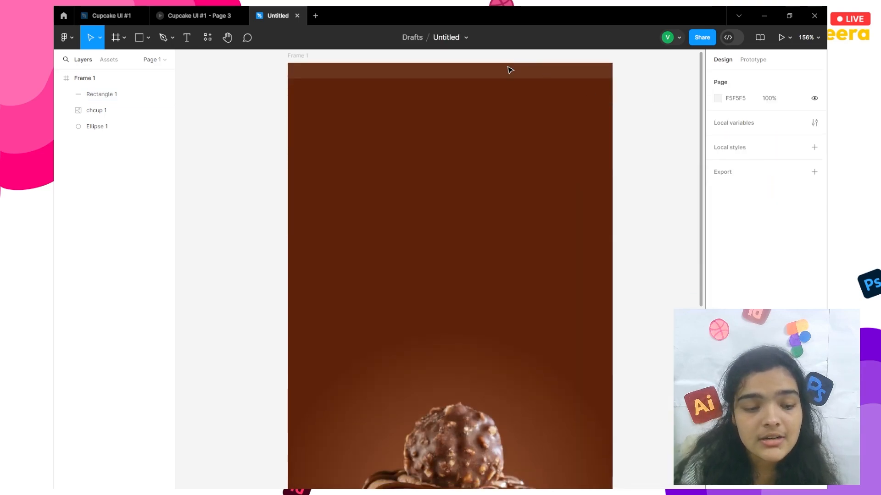
pyautogui.scroll(-5, 402, 326)
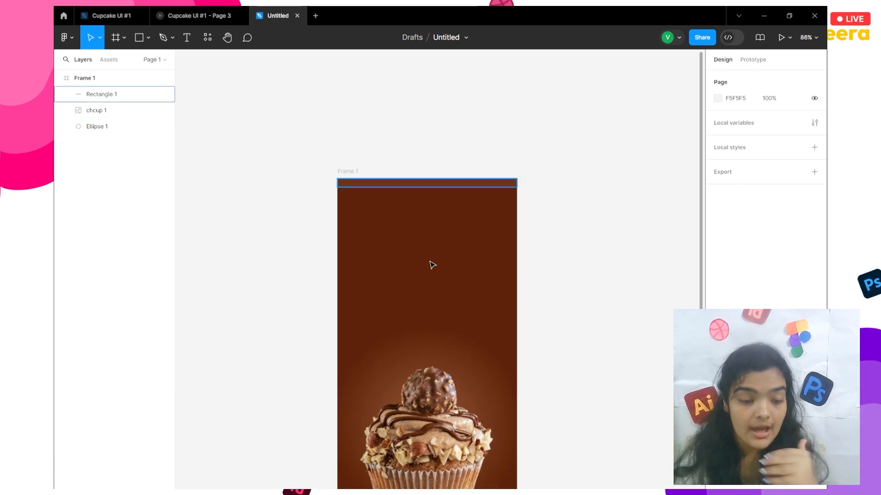
pyautogui.scroll(-3, 433, 264)
pyautogui.hscroll(-1, 433, 265)
pyautogui.scroll(1, 426, 222)
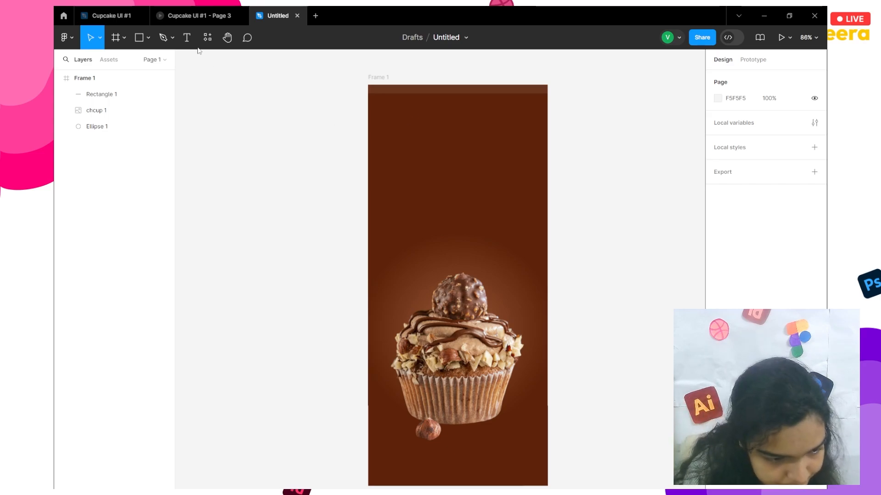
pyautogui.click(187, 38)
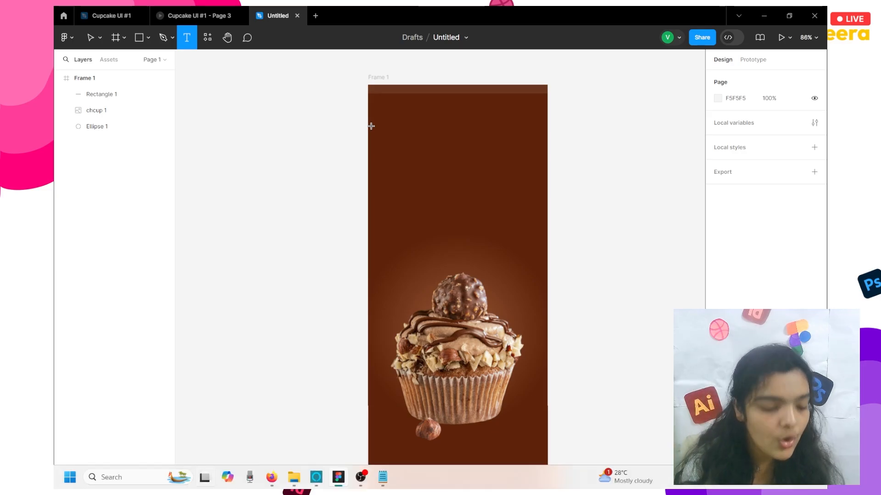
pyautogui.press('super+Tab')
pyautogui.click(418, 118)
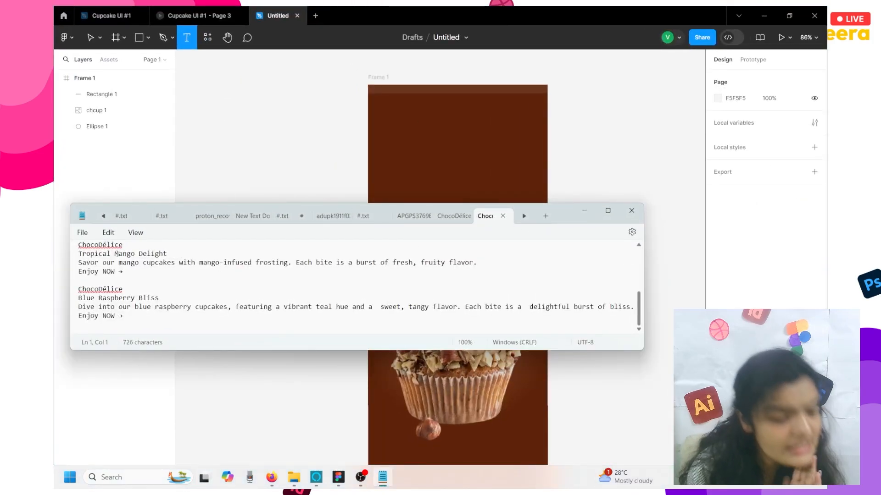
pyautogui.doubleClick(112, 247)
pyautogui.hotkey('ctrl', 'c')
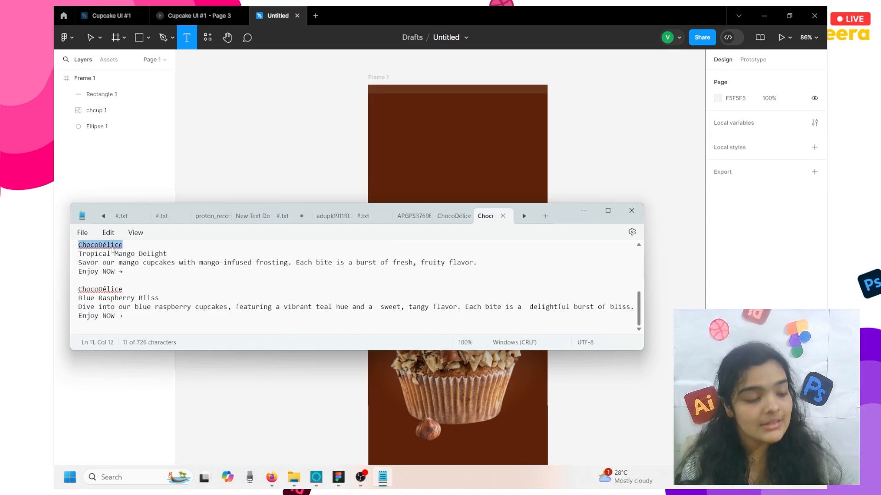
# Step: Return to Figma and paste ChocoDélice as a new text object on the empty canvas left of the frame
pyautogui.click(248, 177)
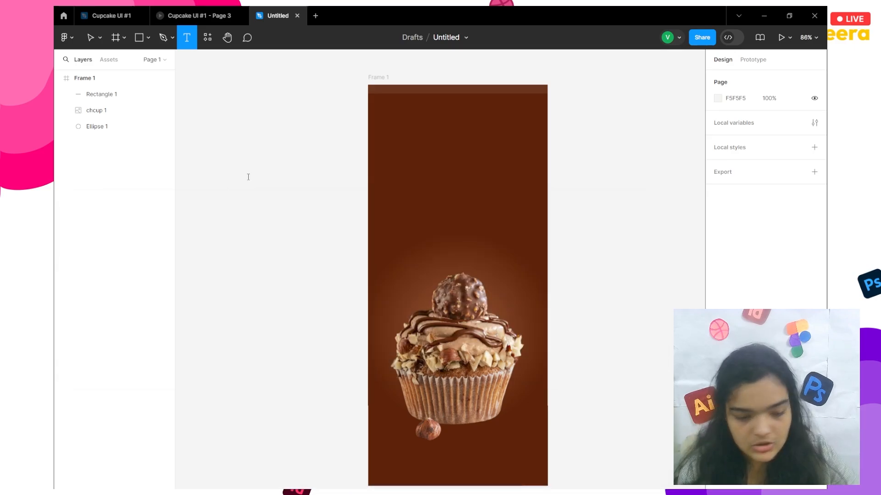
pyautogui.click(249, 177)
pyautogui.hotkey('ctrl', 'v')
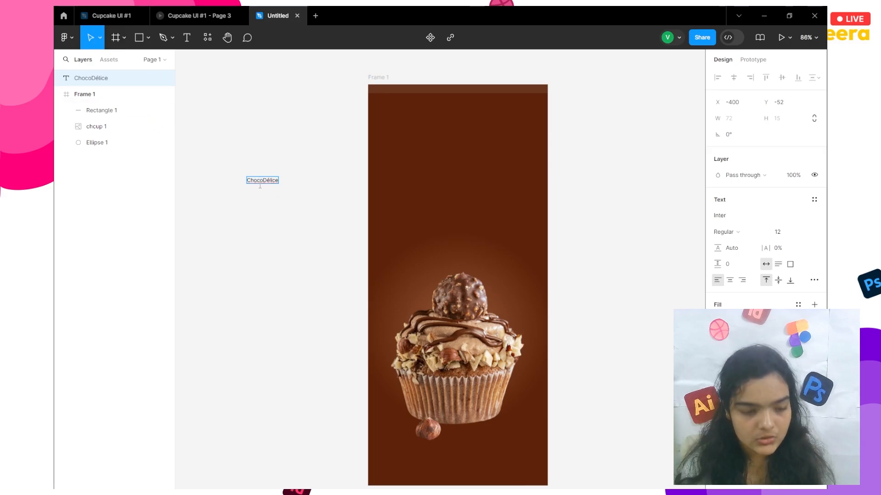
pyautogui.scroll(5, 259, 185)
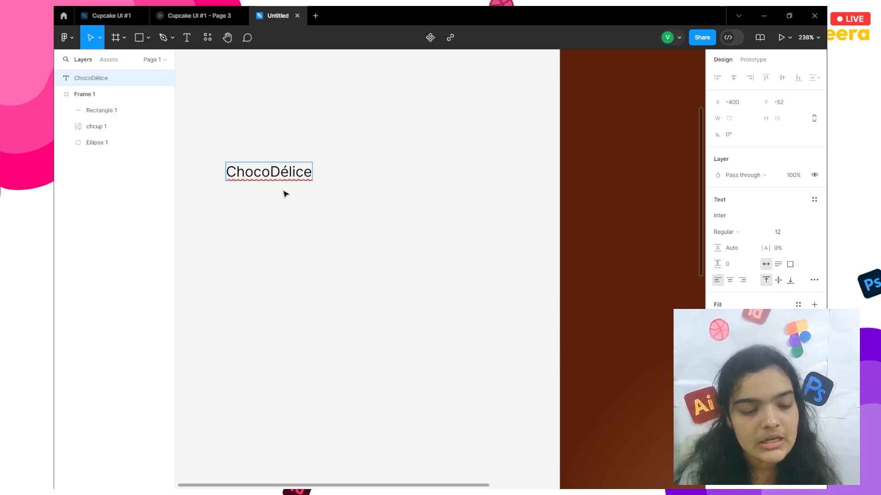
pyautogui.press('Escape')
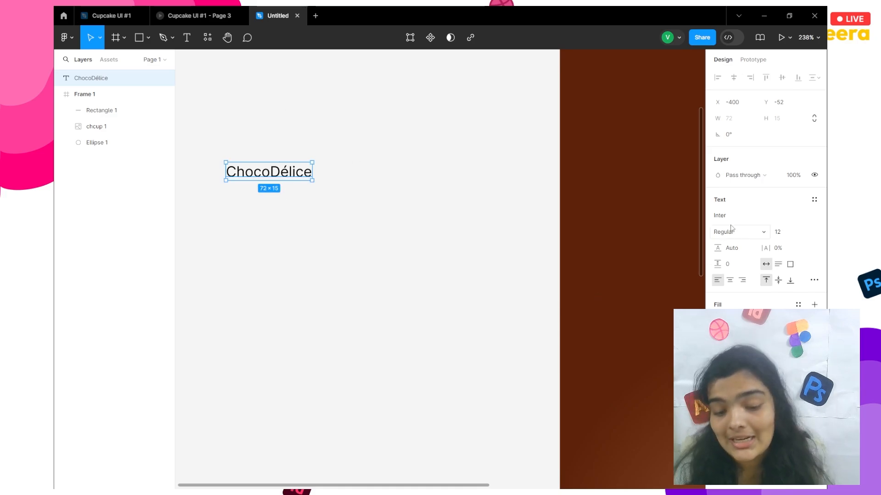
# Step: Change the ChocoDélice text's font to Sancreek
pyautogui.click(718, 321)
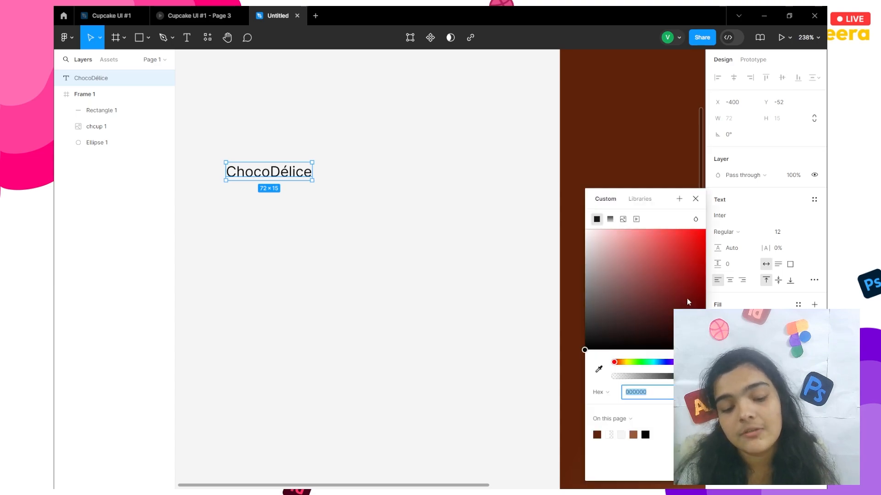
pyautogui.click(743, 216)
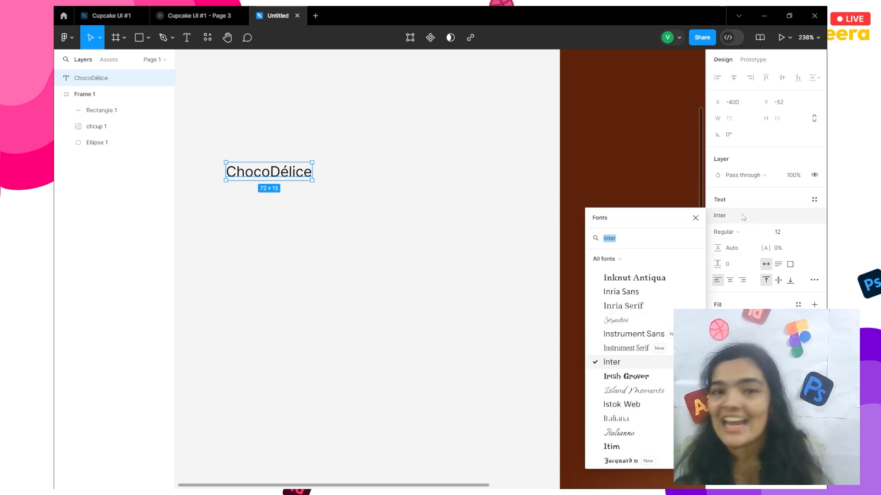
pyautogui.write('sancree')
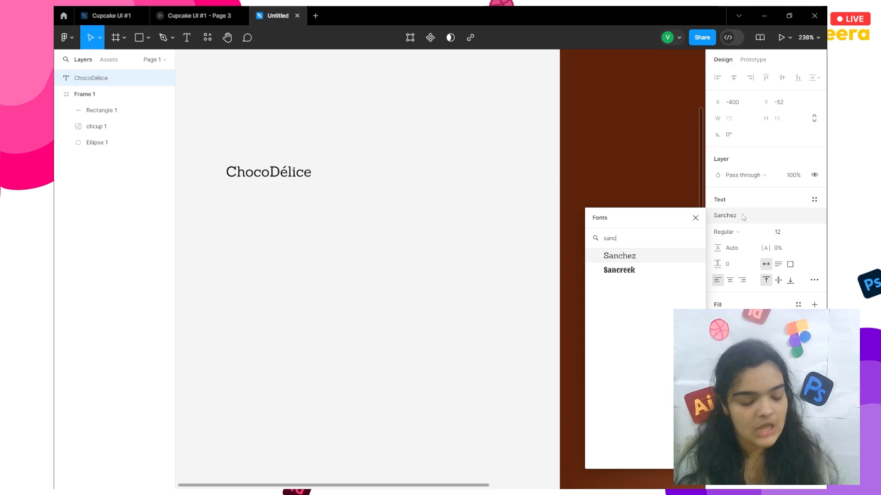
pyautogui.press('Escape')
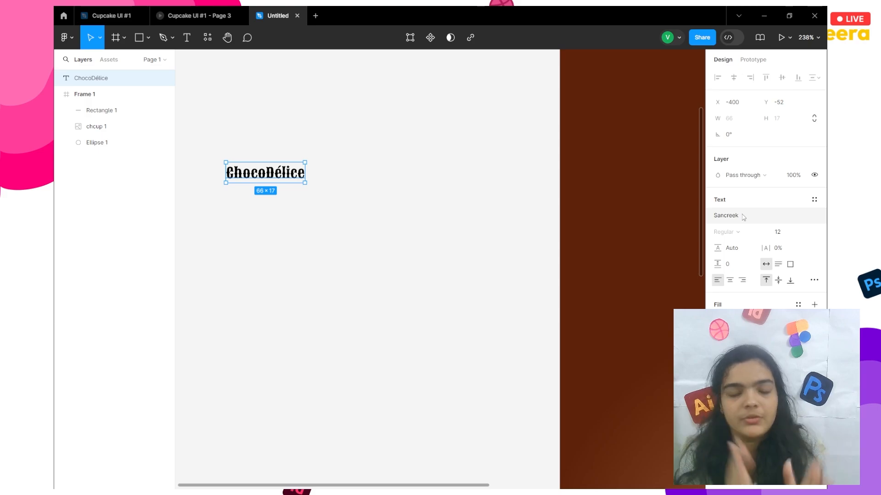
# Step: Set the ChocoDélice text to upper case and its fill to white FFFFFF
pyautogui.click(814, 280)
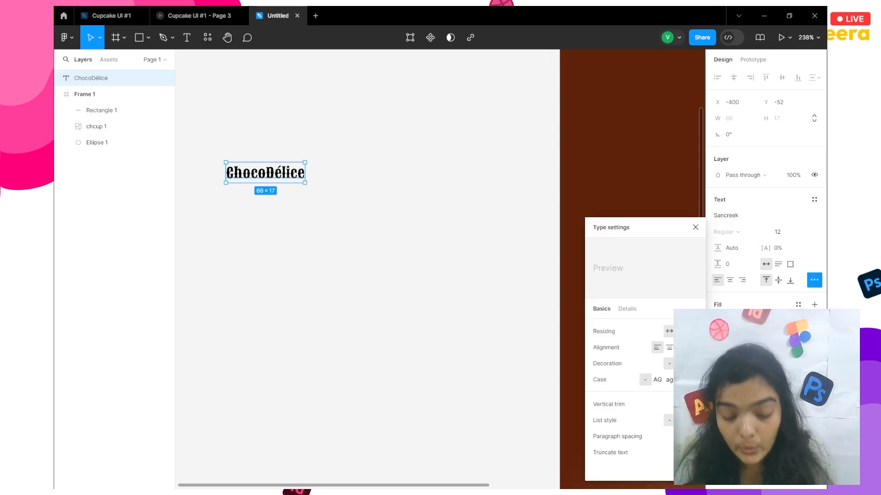
pyautogui.click(657, 380)
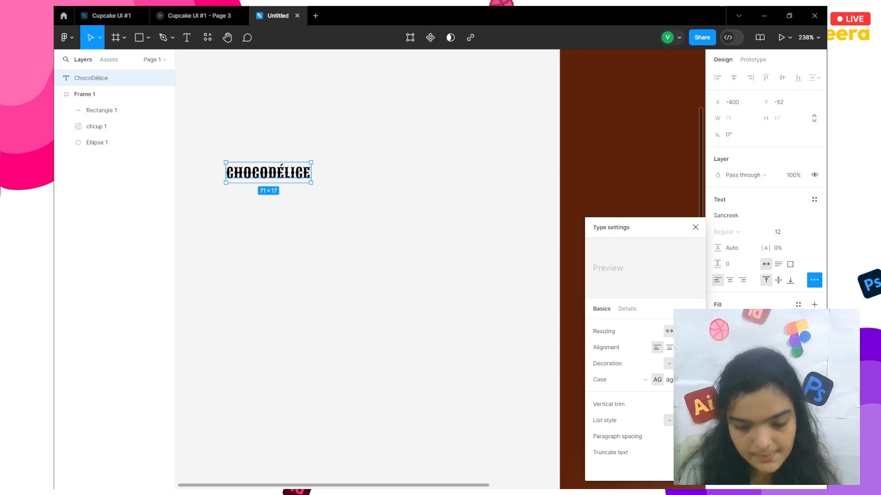
pyautogui.click(718, 321)
pyautogui.moveTo(681, 297); pyautogui.dragTo(468, 202)
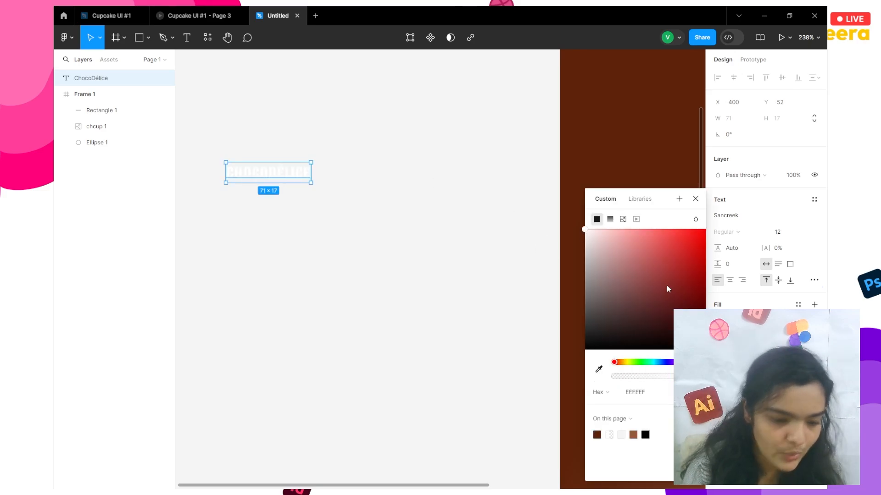
# Step: Lower the opacity of the ChocoDélice text's white fill and move the text onto the brown frame at X 0, Y 199
pyautogui.moveTo(662, 376); pyautogui.dragTo(621, 376)
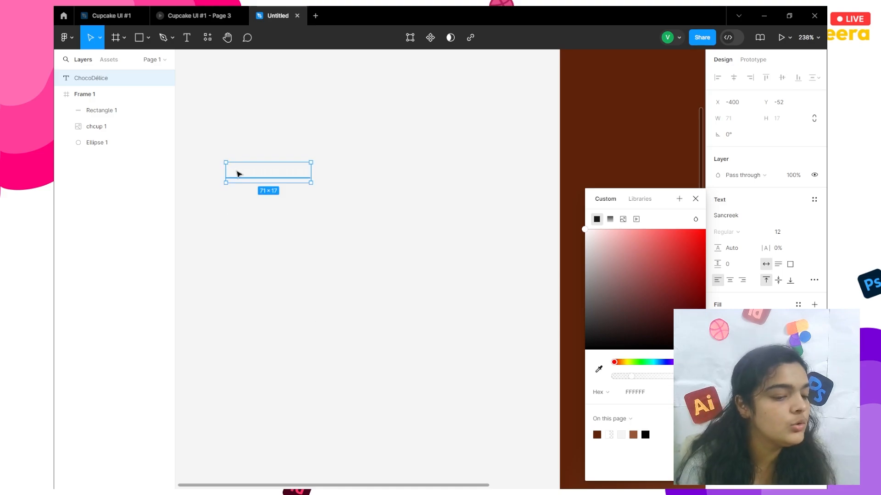
pyautogui.moveTo(238, 173); pyautogui.dragTo(571, 158)
pyautogui.hscroll(5, 570, 157)
pyautogui.scroll(-2, 570, 157)
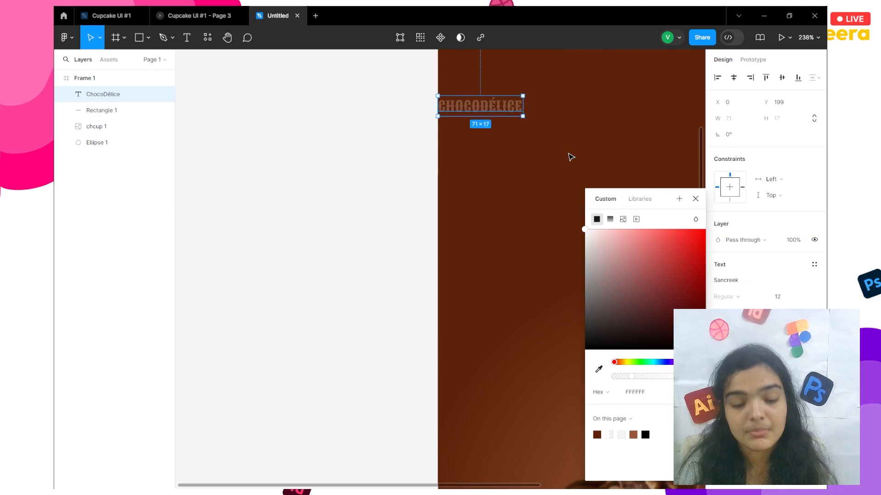
pyautogui.scroll(-3, 570, 157)
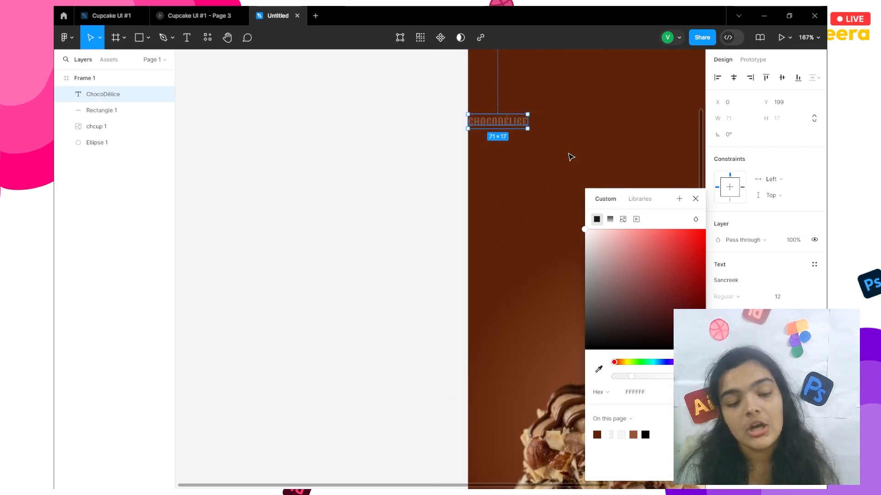
pyautogui.hscroll(1, 571, 157)
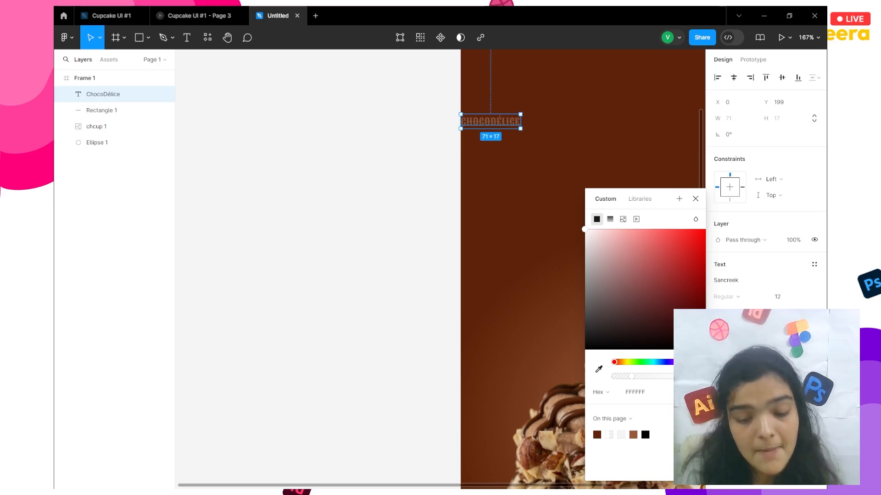
# Step: Try font sizes of 200, 128 and 64 on the ChocoDélice text
pyautogui.click(787, 296)
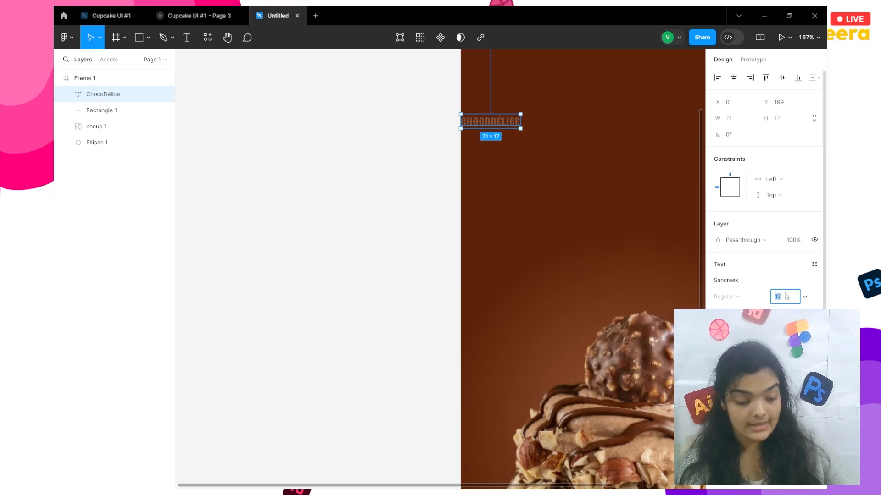
pyautogui.write('200')
pyautogui.press('Return')
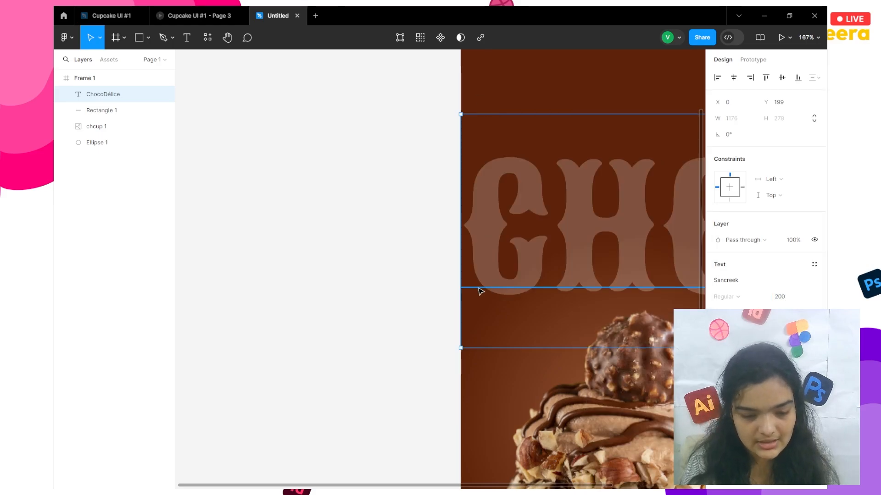
pyautogui.scroll(-3, 478, 291)
pyautogui.hscroll(-3, 479, 292)
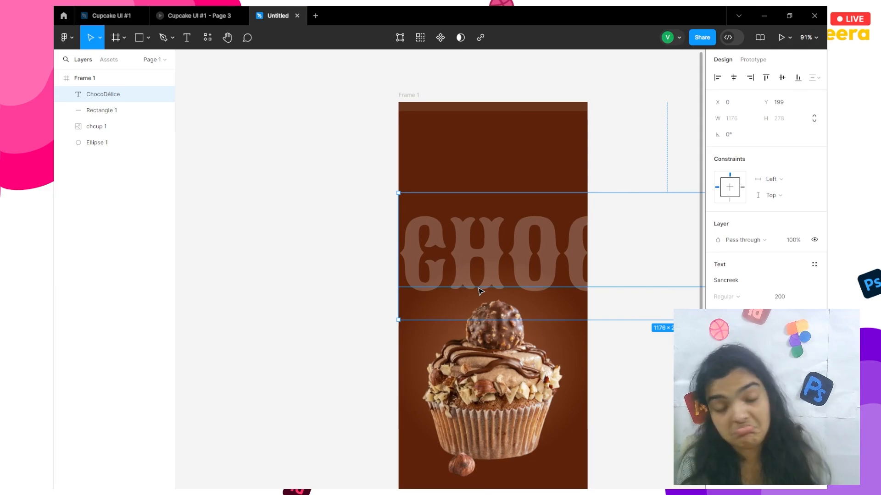
pyautogui.scroll(-1, 478, 303)
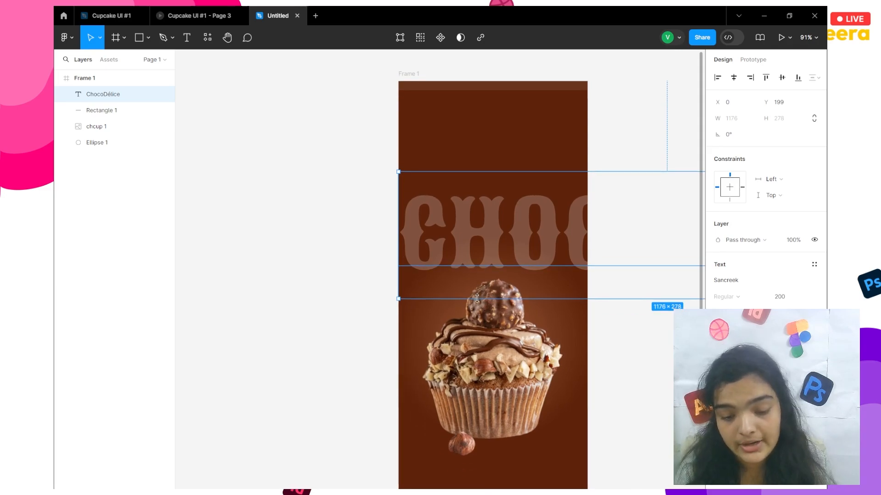
pyautogui.click(783, 300)
pyautogui.write('12')
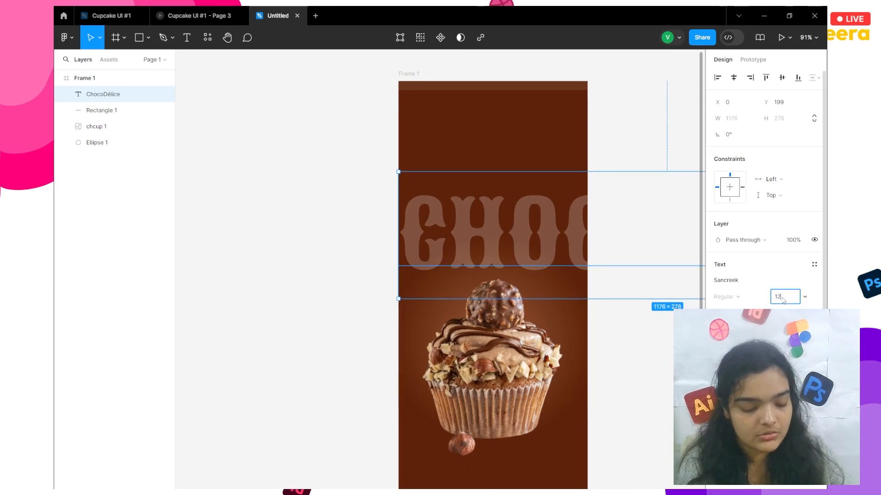
pyautogui.write('8')
pyautogui.press('Return')
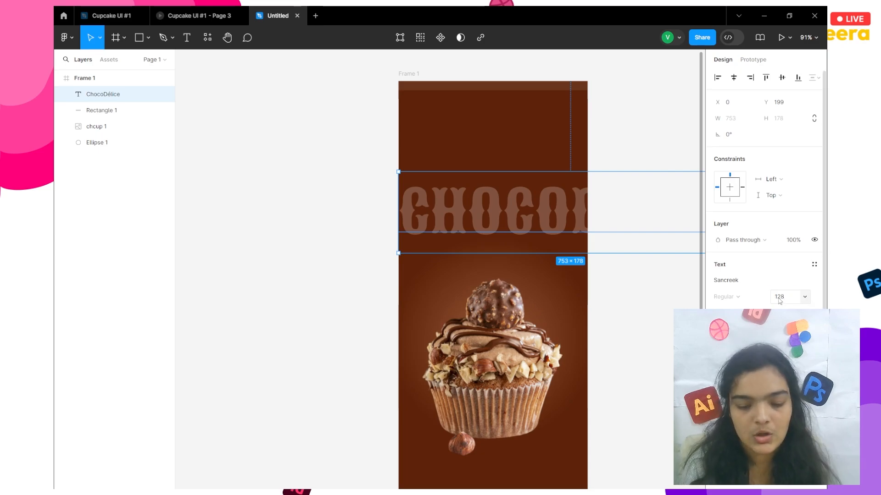
pyautogui.click(779, 301)
pyautogui.press('Return')
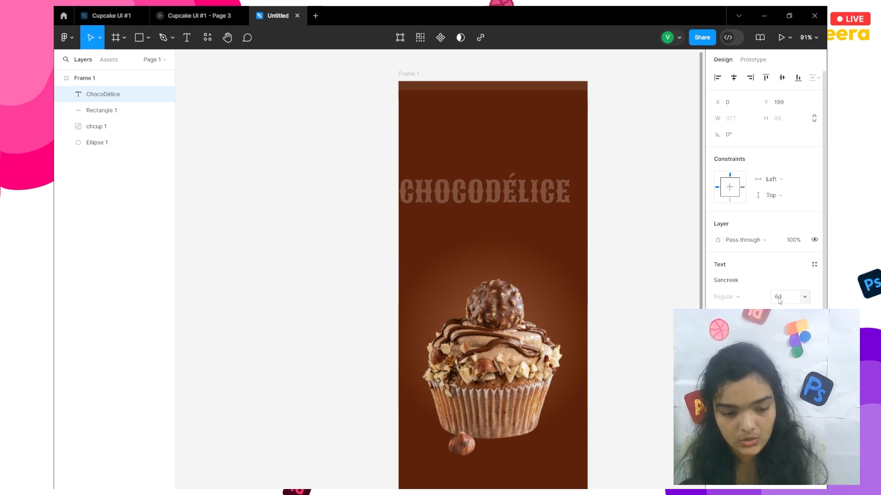
pyautogui.scroll(-1, 542, 213)
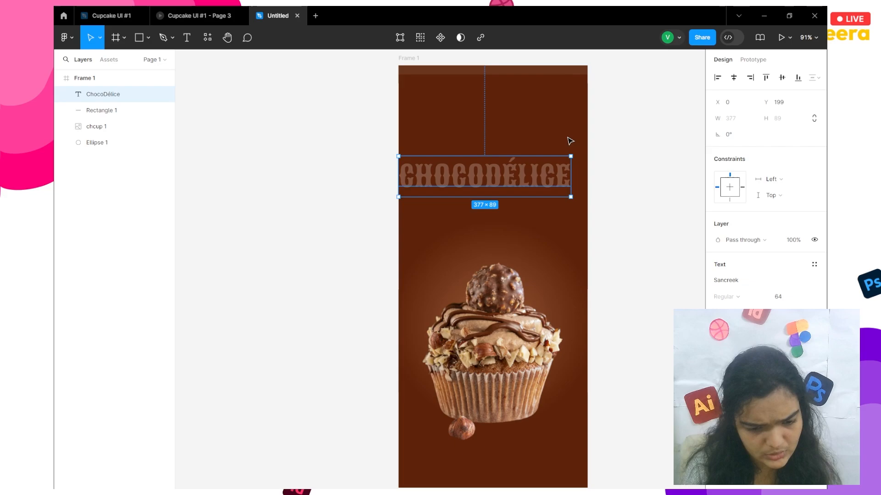
# Step: Set the ChocoDélice text's font size to 72
pyautogui.click(785, 295)
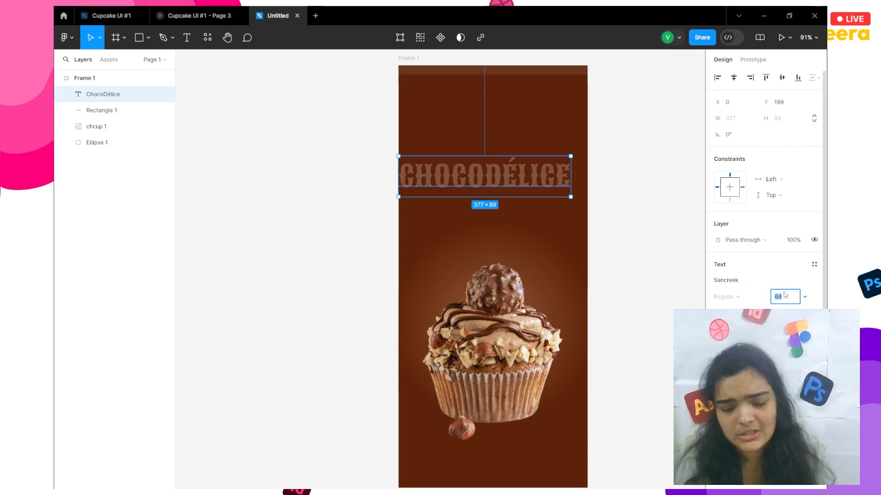
pyautogui.write('72')
pyautogui.press('Return')
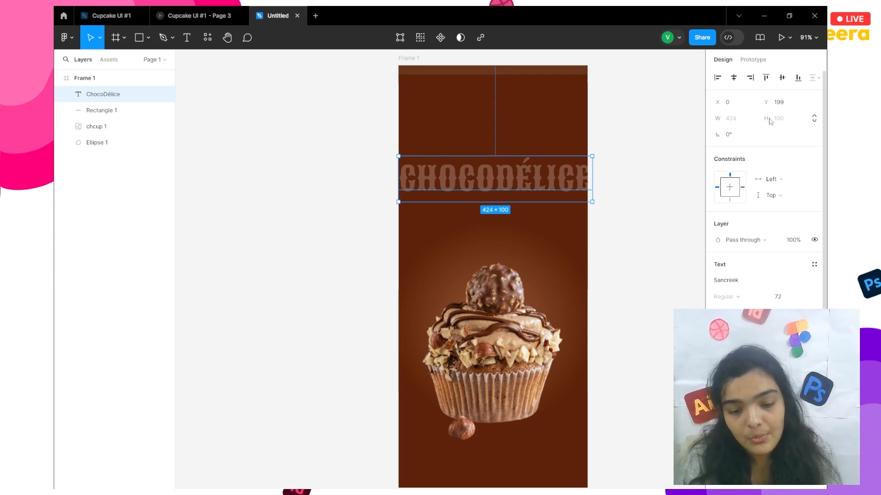
# Step: Rotate the ChocoDélice text to 90° and move it to the frame's left edge beside the cupcake
pyautogui.click(728, 135)
pyautogui.write('90')
pyautogui.press('Return')
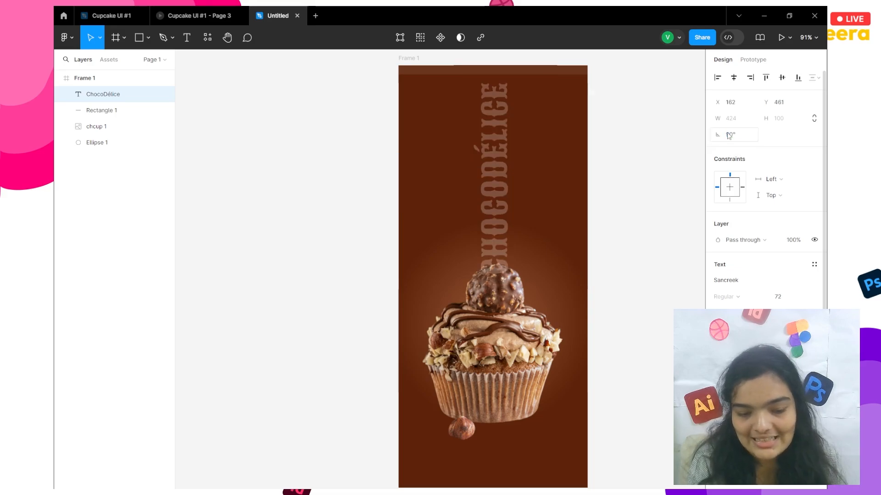
pyautogui.moveTo(494, 177); pyautogui.dragTo(414, 352)
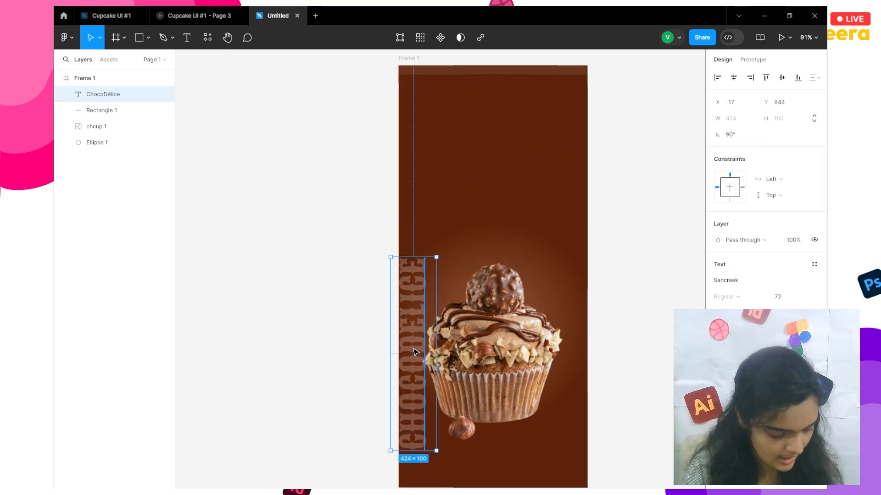
# Step: Flip the rotated ChocoDélice text horizontally and vertically so that it reads downwards
pyautogui.rightClick(414, 352)
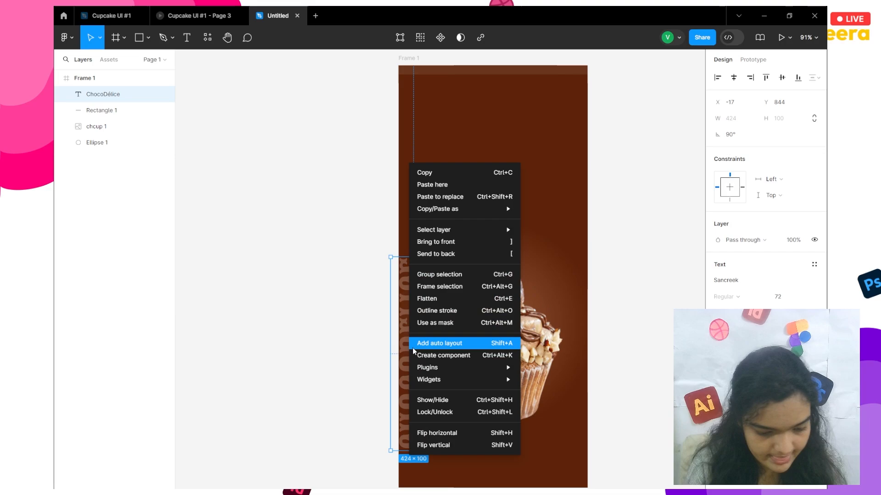
pyautogui.click(457, 434)
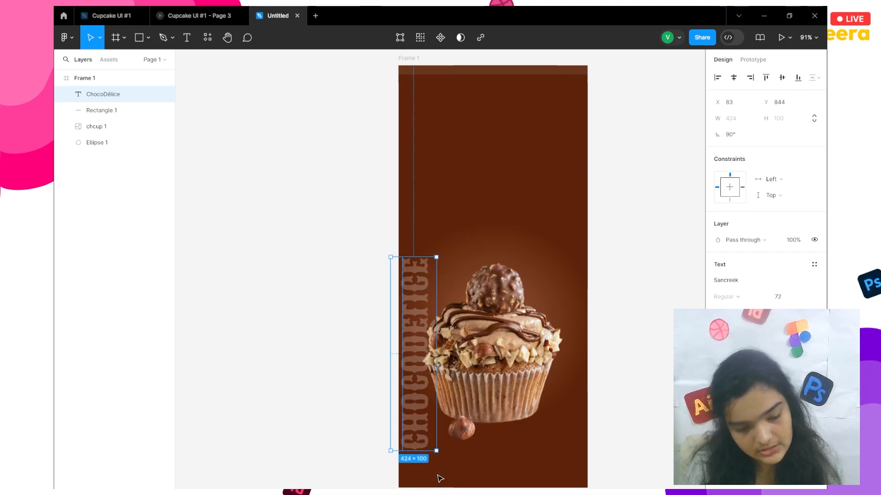
pyautogui.rightClick(411, 431)
pyautogui.click(427, 445)
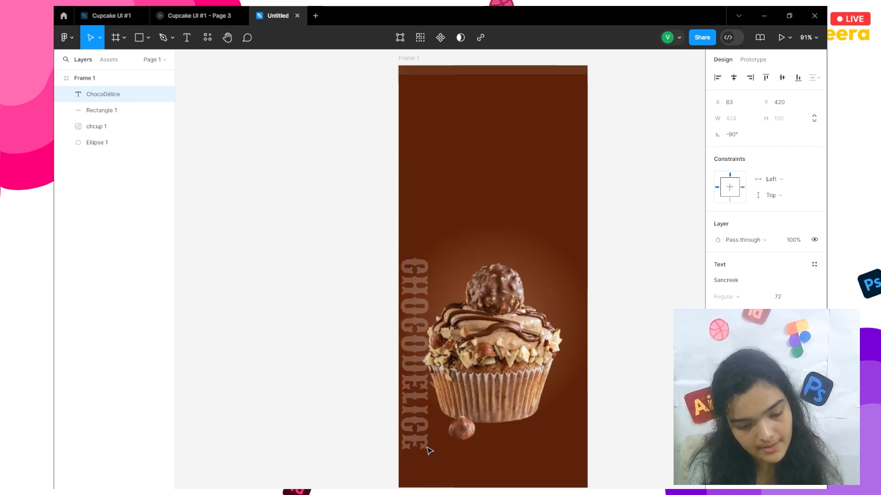
# Step: Shift the vertical ChocoDélice text against the frame's left edge beside the cupcake, at X 74 and Y 395
pyautogui.moveTo(419, 416); pyautogui.dragTo(415, 430)
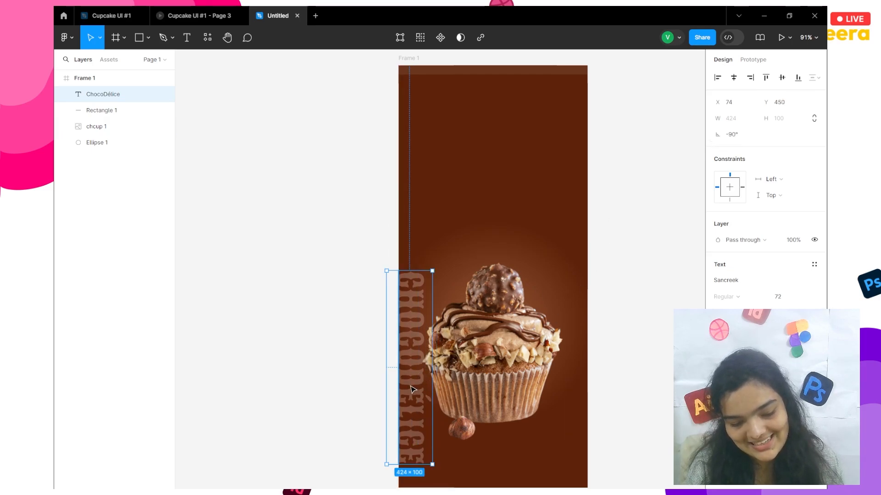
pyautogui.moveTo(412, 389); pyautogui.dragTo(412, 369)
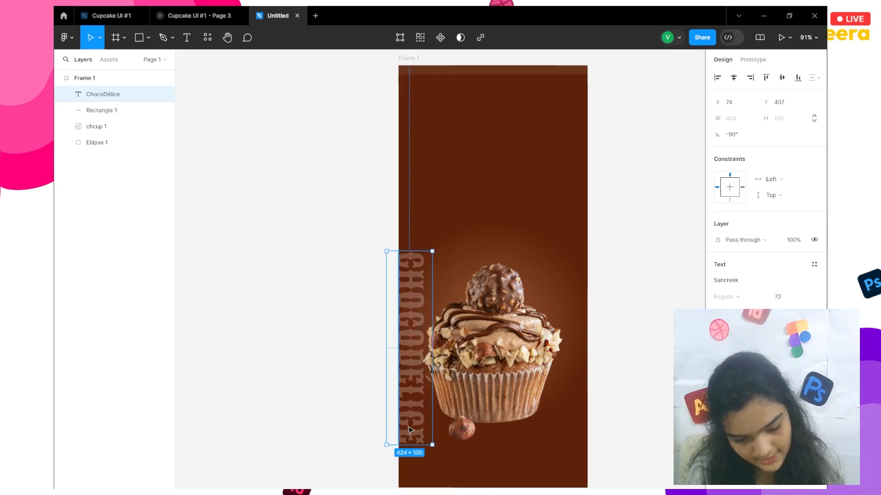
pyautogui.moveTo(411, 430); pyautogui.dragTo(410, 431)
pyautogui.scroll(-2, 415, 429)
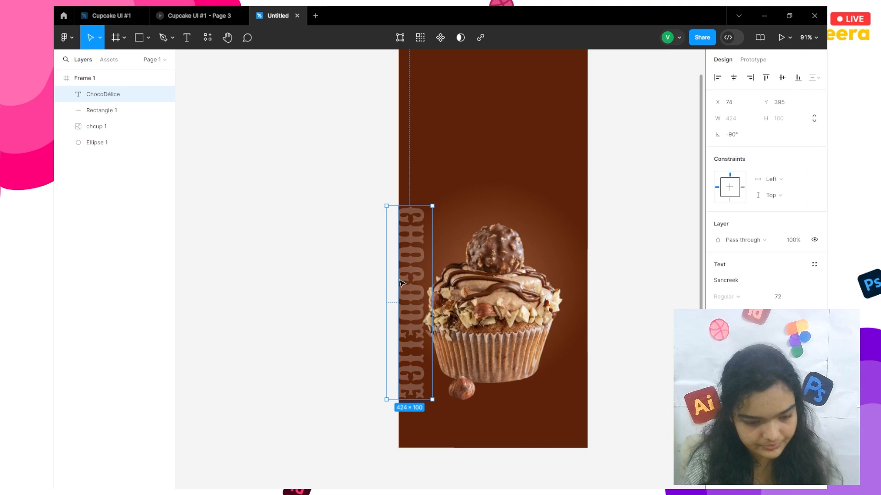
# Step: Select the ChocoDélice text, cupcake image and glow ellipse together and nudge them down towards the frame's lower edge
pyautogui.keyDown('shift'); pyautogui.click(478, 318); pyautogui.keyUp('shift')
pyautogui.moveTo(478, 317); pyautogui.dragTo(477, 330)
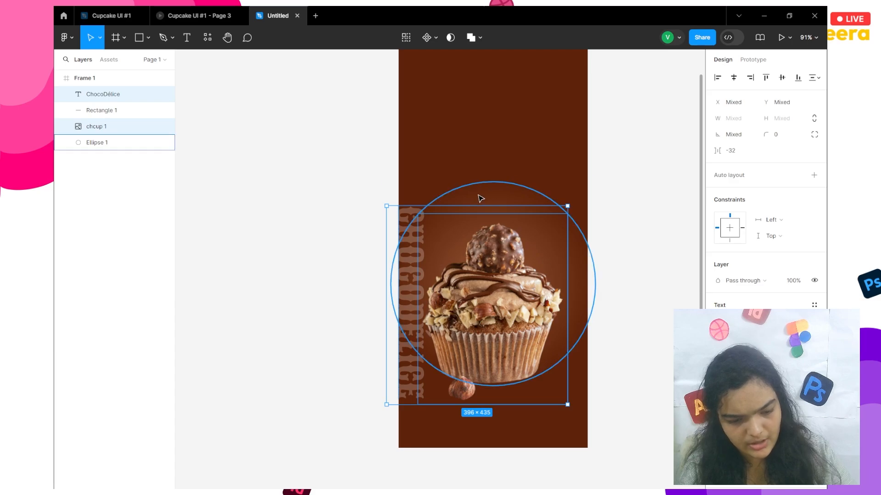
pyautogui.keyDown('shift'); pyautogui.click(479, 196); pyautogui.keyUp('shift')
pyautogui.hotkey('shift', 'Down')
pyautogui.hotkey('shift', 'Down')
pyautogui.hotkey('shift', 'Down')
pyautogui.hotkey('shift', 'Down')
pyautogui.hotkey('shift', 'Down')
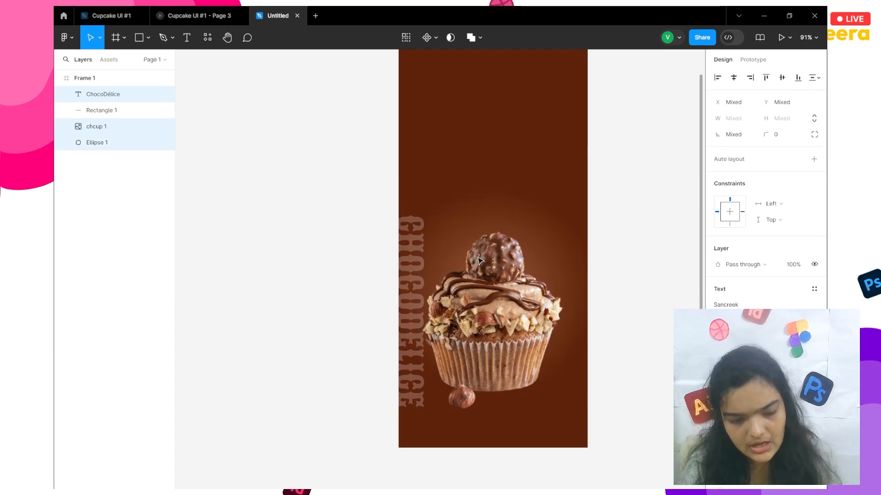
pyautogui.hotkey('shift', 'Down')
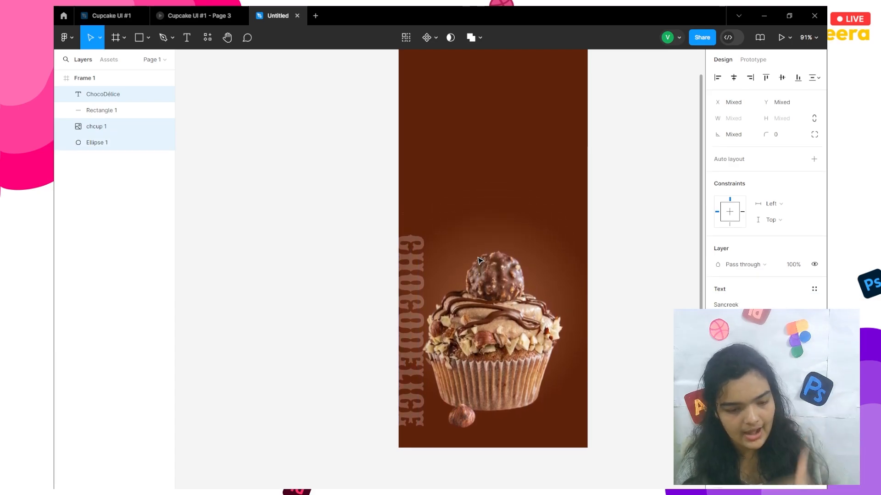
pyautogui.hotkey('shift', 'Up')
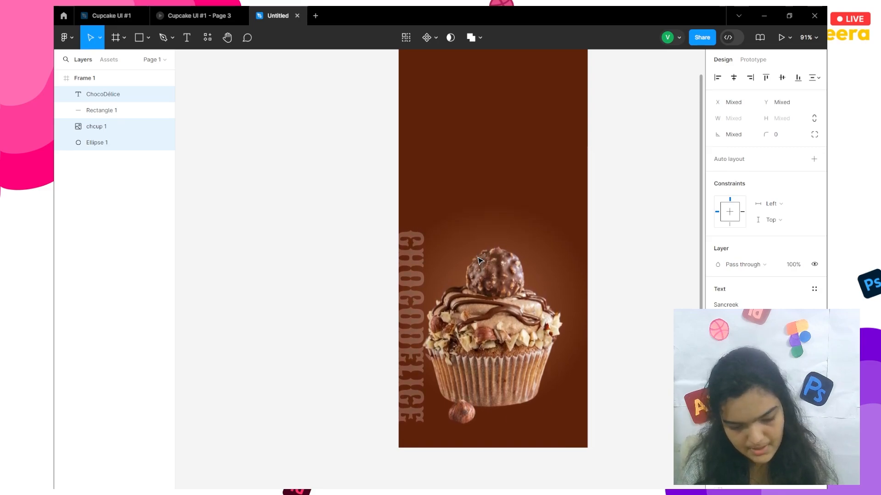
pyautogui.hotkey('shift', 'Down')
pyautogui.hotkey('shift', 'Down')
pyautogui.press('Up')
pyautogui.press('Up')
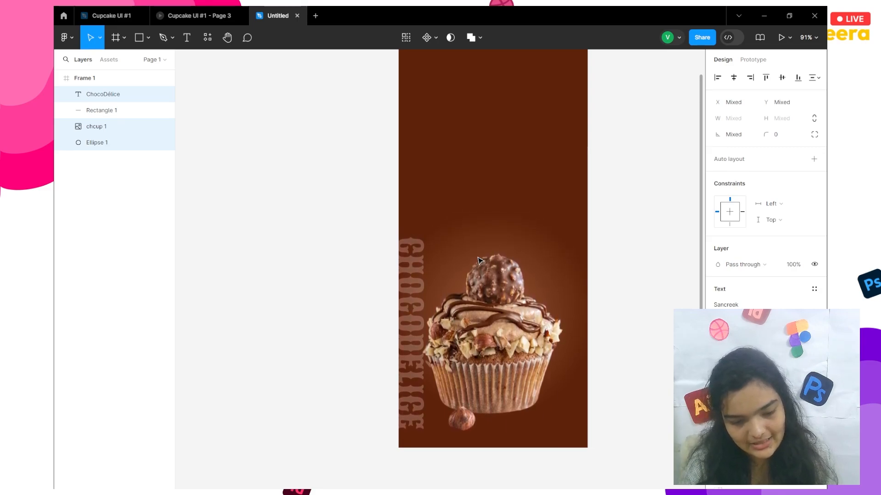
# Step: Enlarge the glow ellipse behind the cupcake proportionally to about 468 × 467
pyautogui.scroll(2, 478, 261)
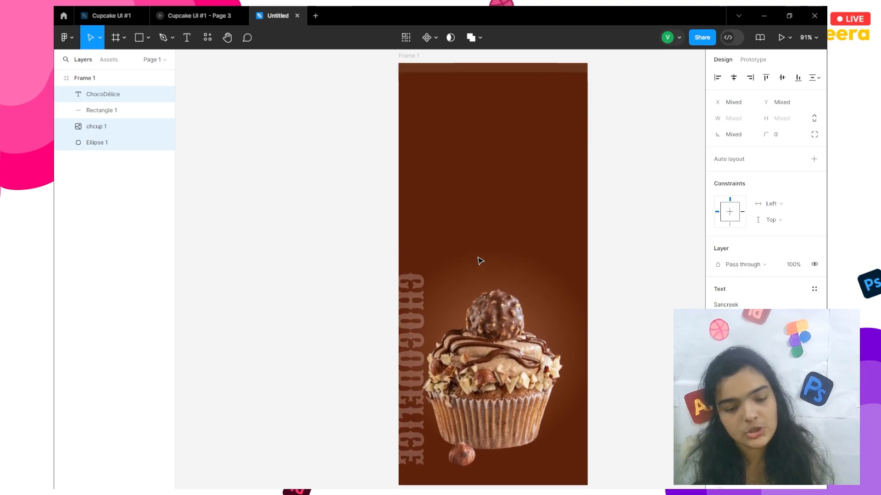
pyautogui.click(494, 258)
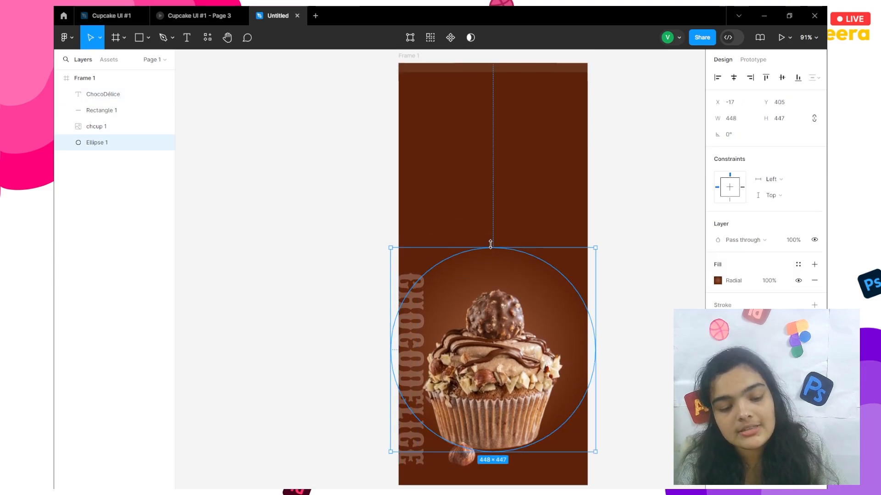
pyautogui.moveTo(491, 248)
pyautogui.mouseDown()
pyautogui.moveTo(489, 227)
pyautogui.moveTo(488, 238)
pyautogui.mouseUp()
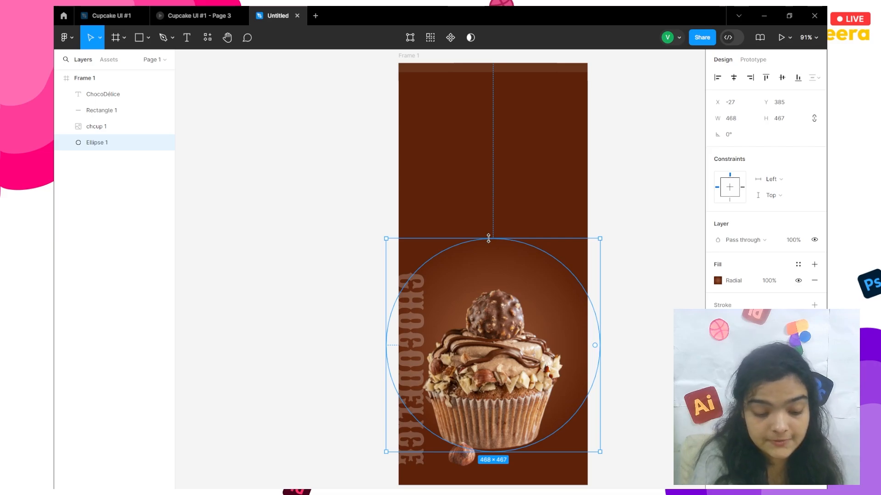
# Step: Place the chspl chocolate splash image in the frame above the cupcake at 414 × 425
pyautogui.hotkey('ctrl', 'shift', 'k')
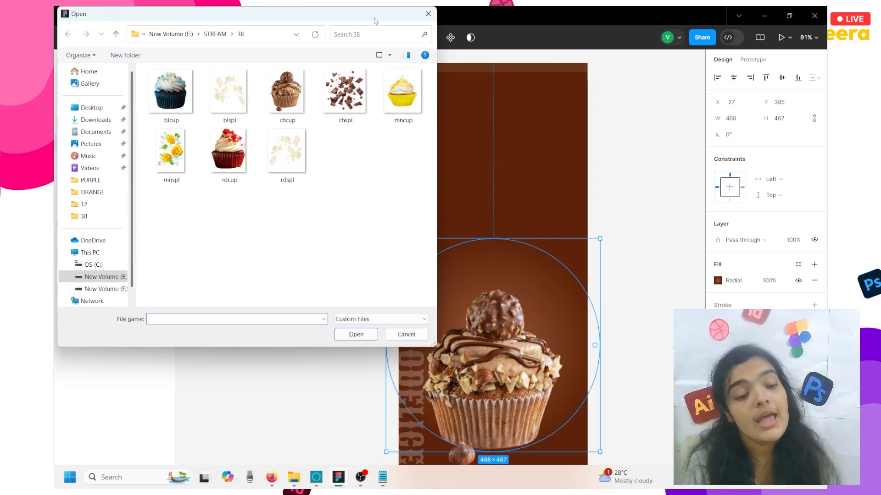
pyautogui.click(331, 112)
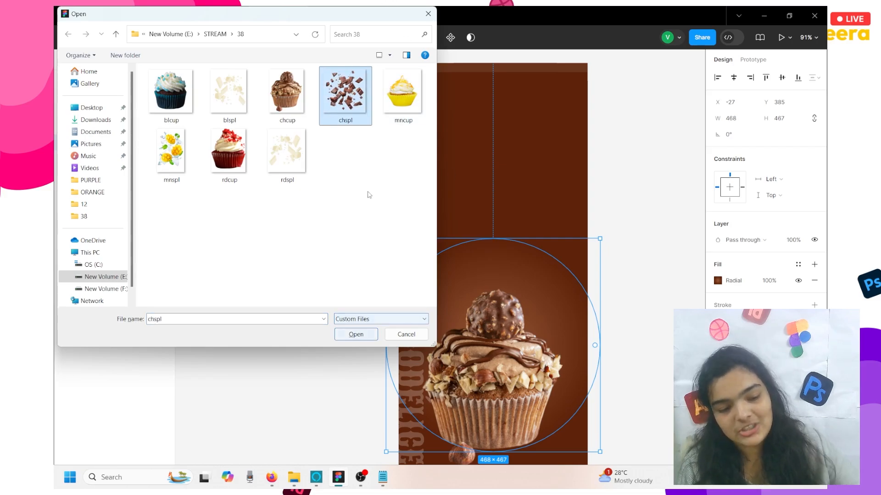
pyautogui.click(357, 336)
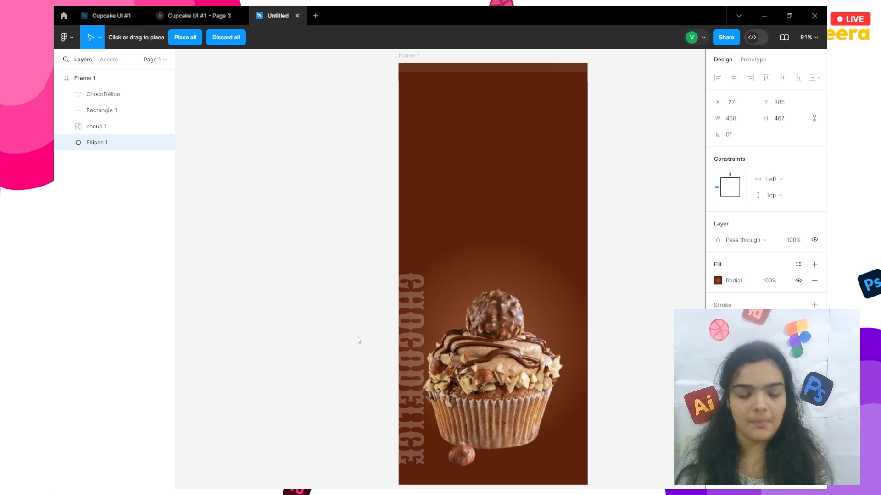
pyautogui.click(185, 37)
pyautogui.moveTo(431, 224); pyautogui.dragTo(481, 224)
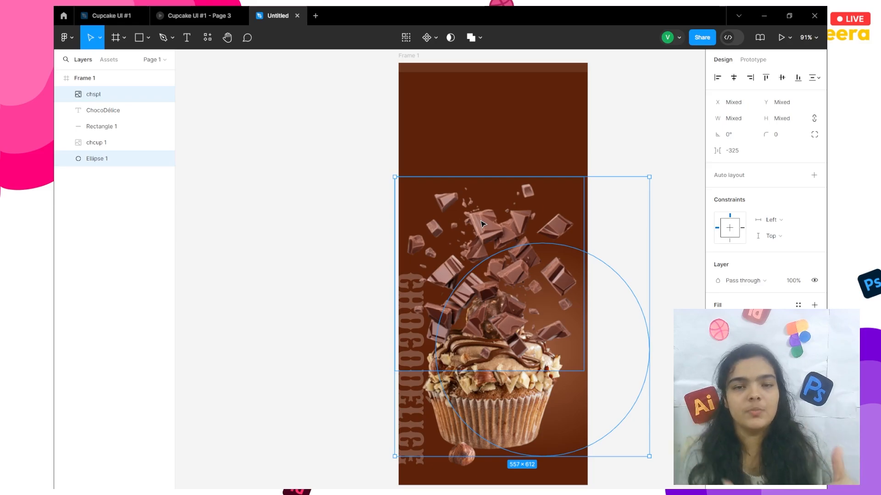
# Step: Send the chocolate splash image and glow ellipse behind the cupcake
pyautogui.rightClick(460, 204)
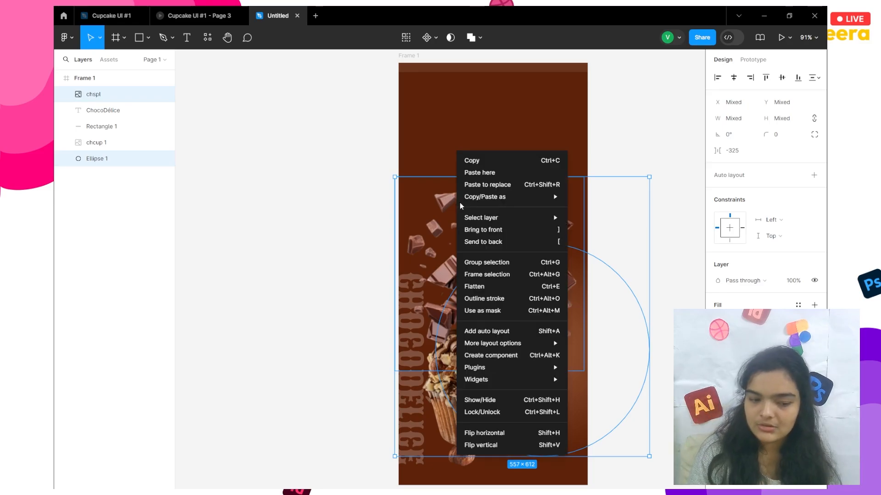
pyautogui.click(486, 242)
pyautogui.scroll(-5, 489, 244)
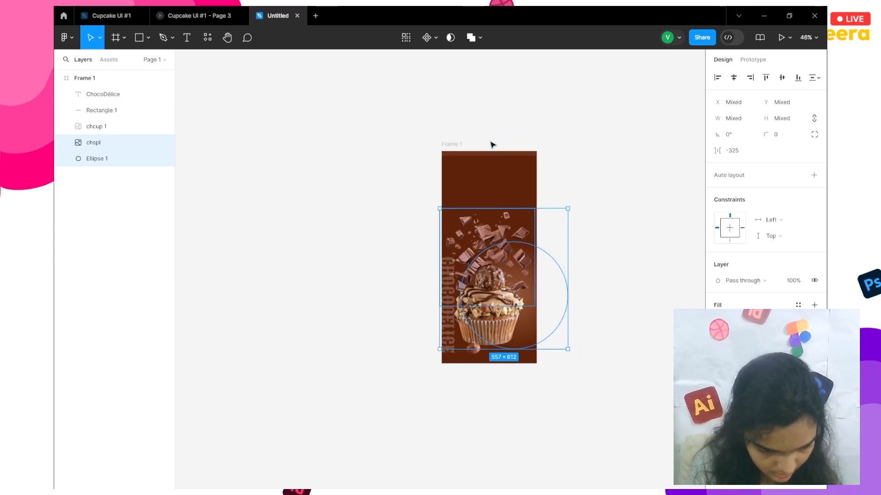
pyautogui.scroll(6, 503, 258)
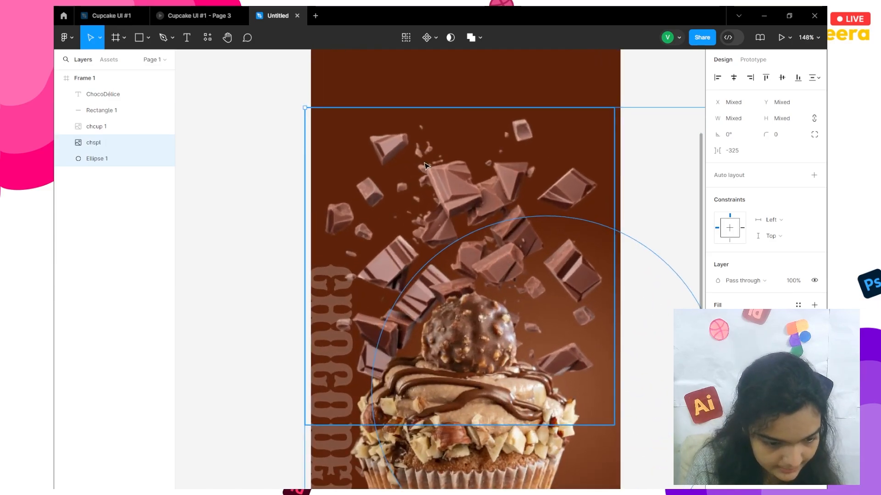
# Step: Send the chocolate splash image alone to the very back, beneath the glow ellipse
pyautogui.click(424, 165)
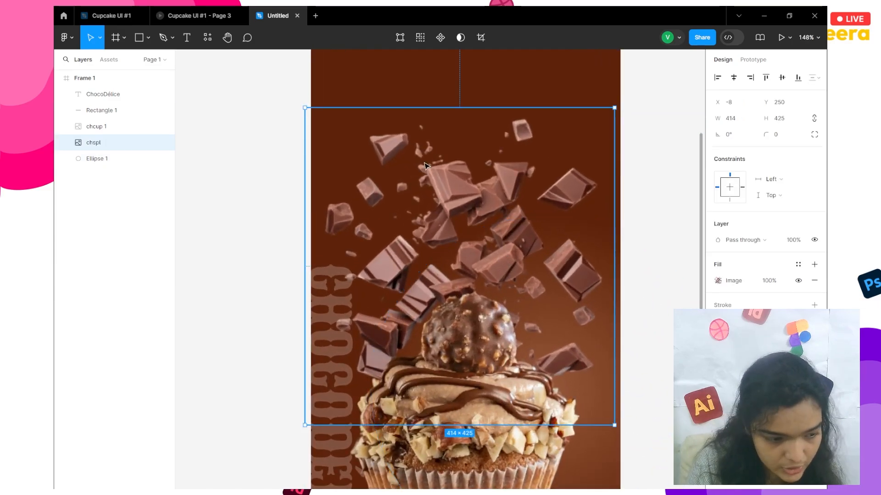
pyautogui.rightClick(385, 184)
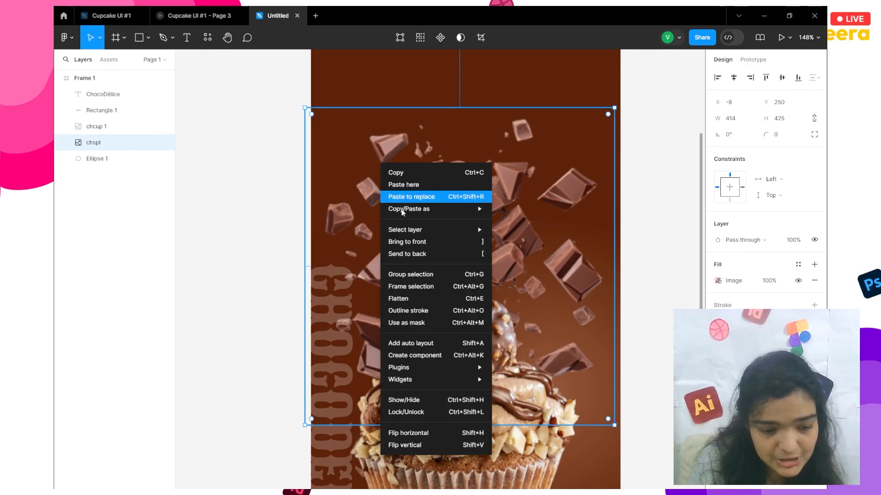
pyautogui.click(405, 254)
pyautogui.scroll(-1, 407, 259)
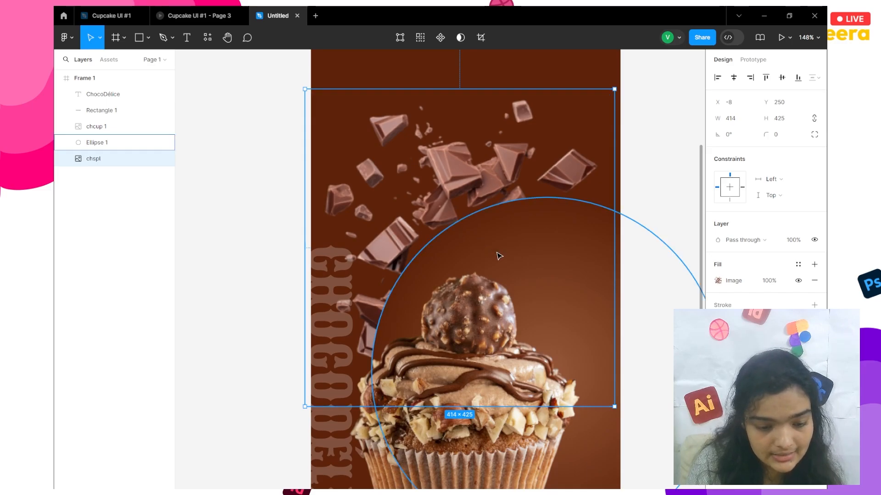
# Step: Recentre the glow ellipse behind the cupcake at X -26, Y 328 and reorder it beneath the chspl layer
pyautogui.moveTo(497, 255); pyautogui.dragTo(419, 207)
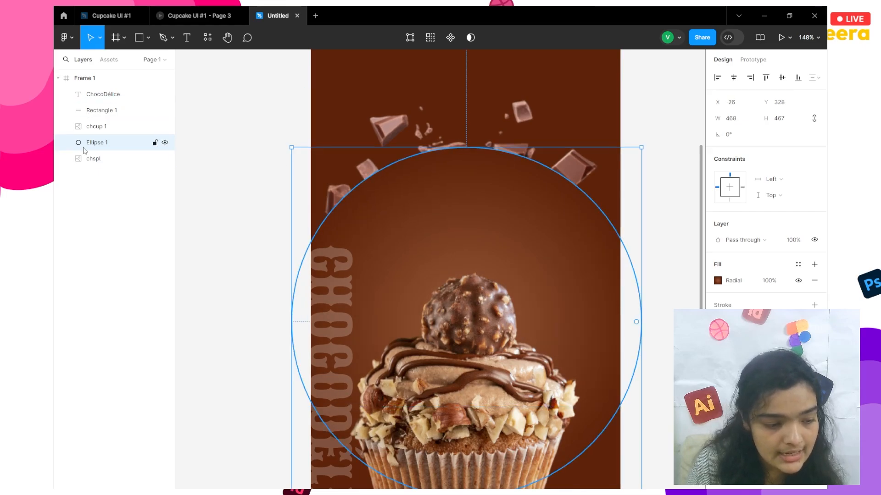
pyautogui.moveTo(86, 145); pyautogui.dragTo(90, 167)
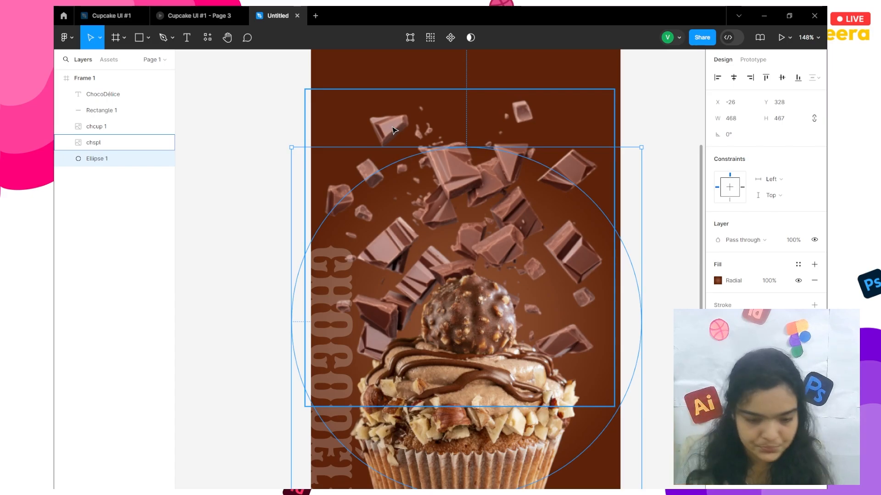
# Step: Shift the chocolate splash image to X 0, Y 250 so that it spans the frame, and deselect it
pyautogui.moveTo(473, 130); pyautogui.dragTo(480, 128)
pyautogui.keyDown('ctrl'); pyautogui.scroll(-4, 480, 129); pyautogui.keyUp('ctrl')
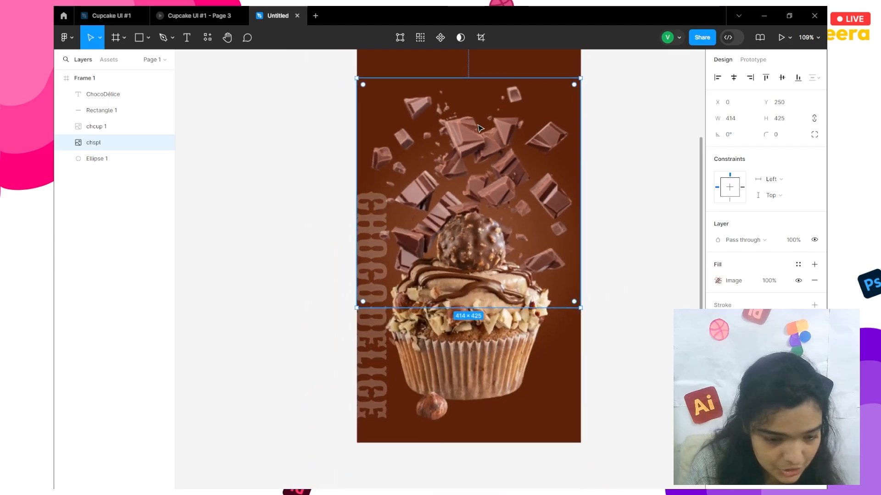
pyautogui.scroll(1, 480, 129)
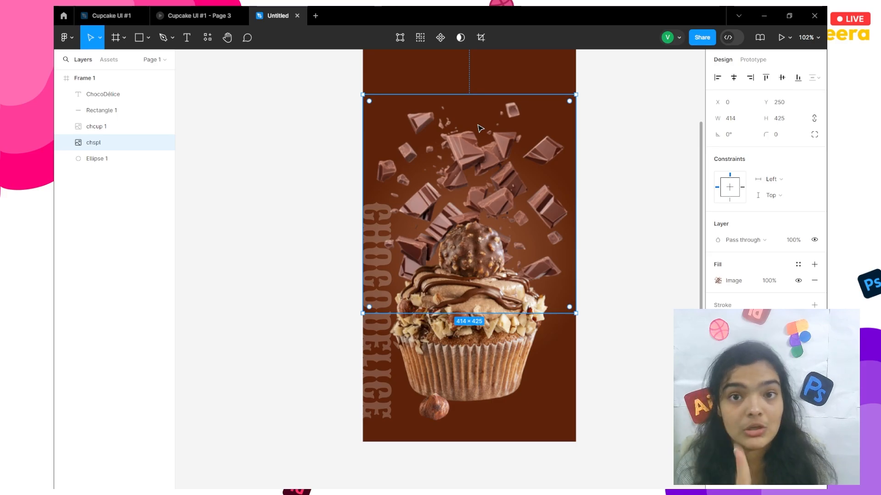
pyautogui.scroll(4, 479, 129)
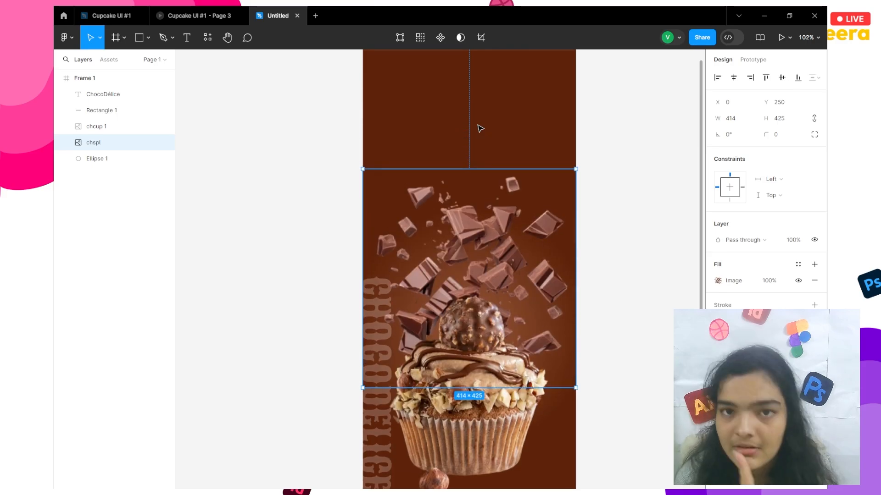
pyautogui.scroll(5, 436, 299)
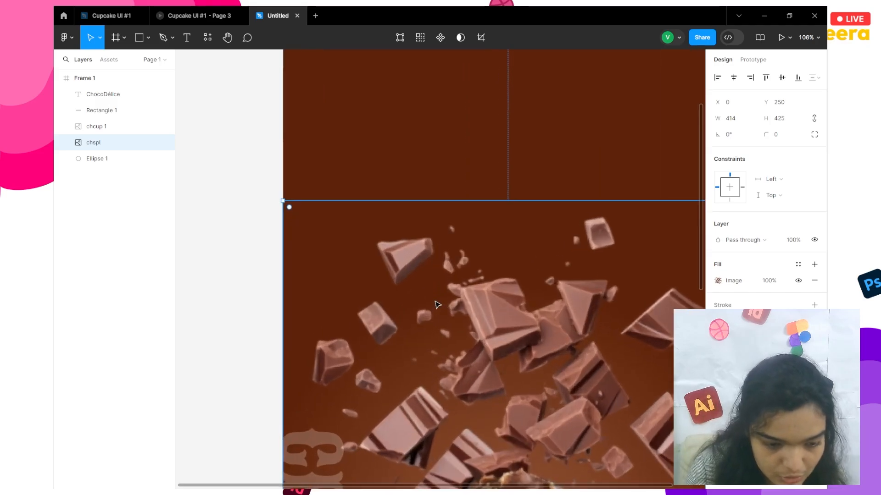
pyautogui.scroll(-2, 438, 305)
pyautogui.click(265, 336)
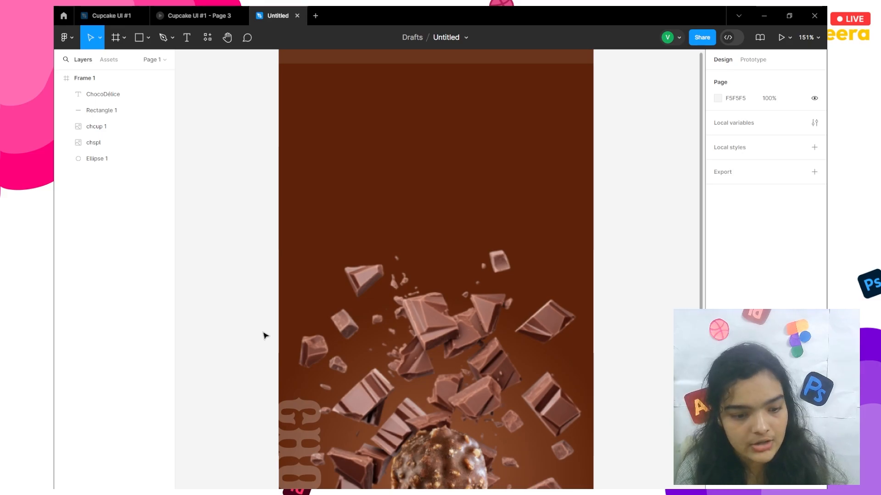
# Step: Switch to the ChocoDélice text file in Notepad and copy the line "Indulge in Pure Chocolate Bliss"
pyautogui.press('super+Tab')
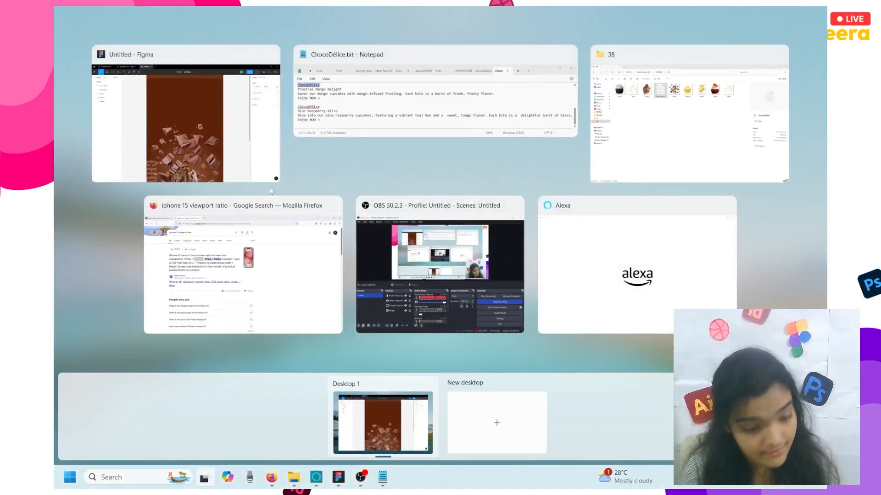
pyautogui.click(252, 181)
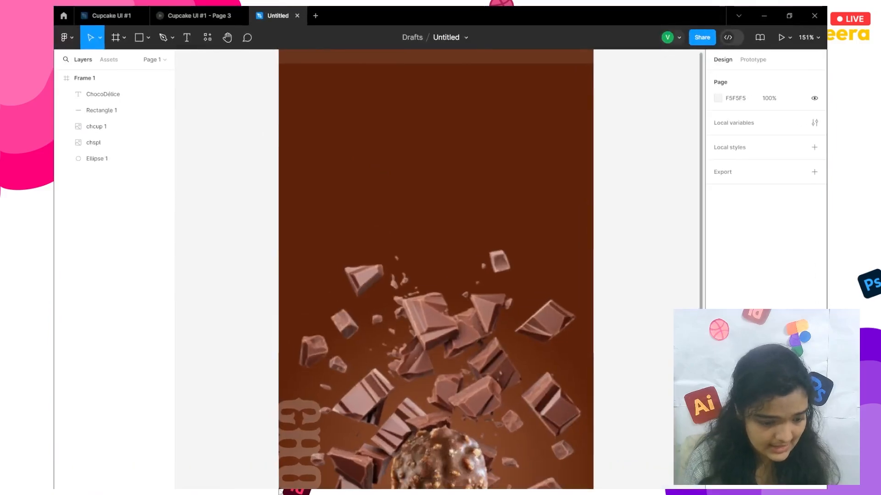
pyautogui.press('super+Tab')
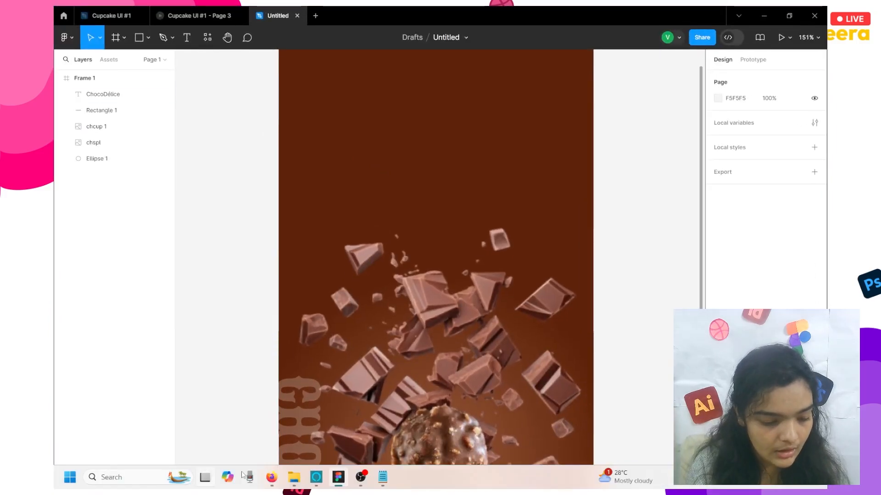
pyautogui.click(334, 131)
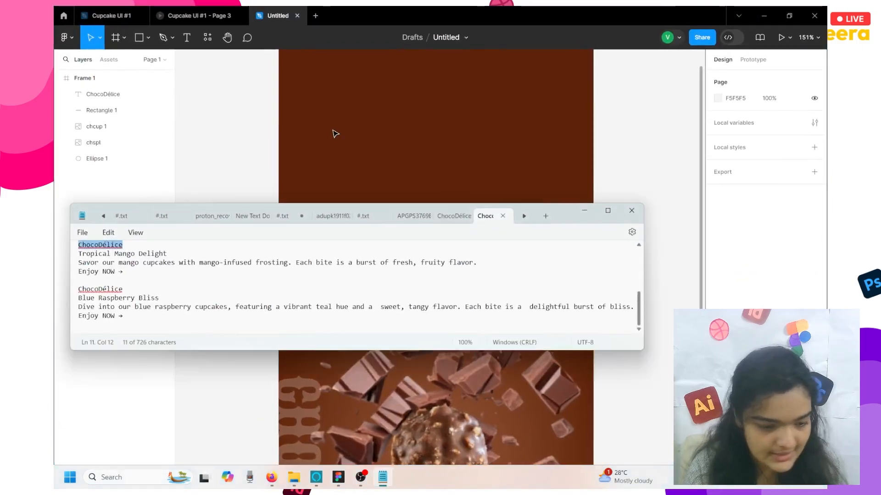
pyautogui.click(156, 261)
pyautogui.scroll(4, 155, 263)
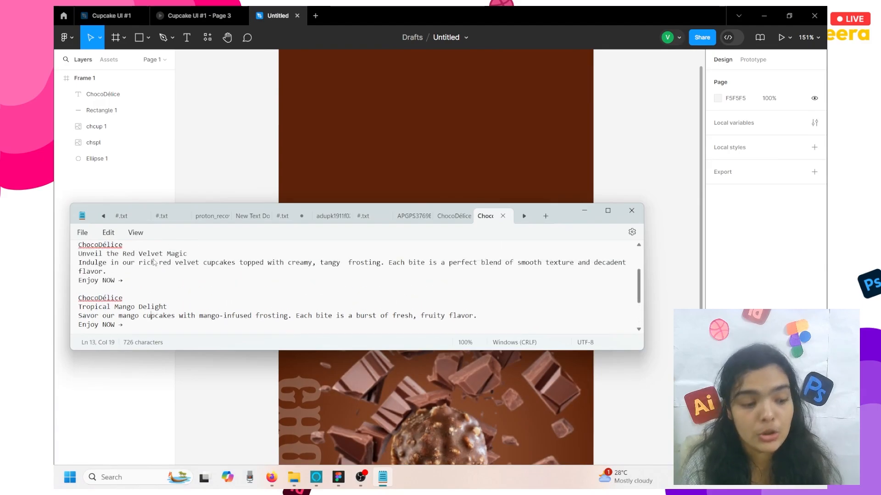
pyautogui.tripleClick(154, 263)
pyautogui.hotkey('ctrl', 'c')
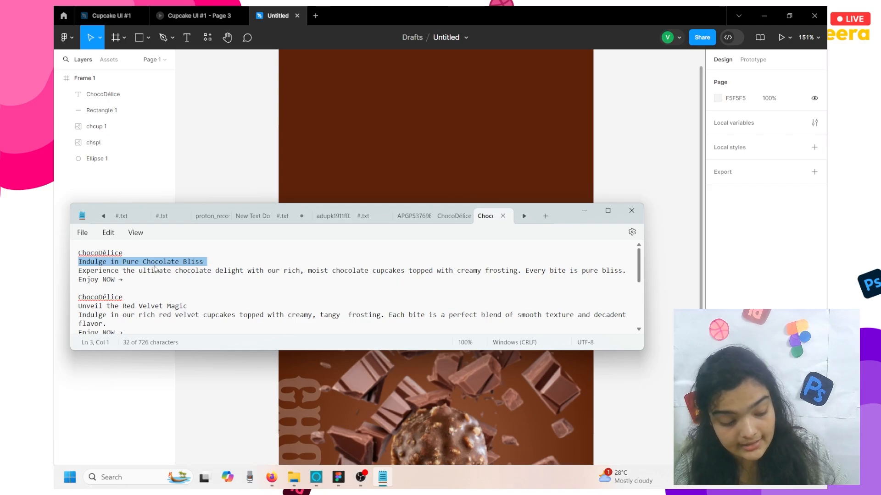
# Step: Return to Figma and paste the copied headline as a text layer across the frame's upper part
pyautogui.click(254, 175)
pyautogui.scroll(5, 255, 177)
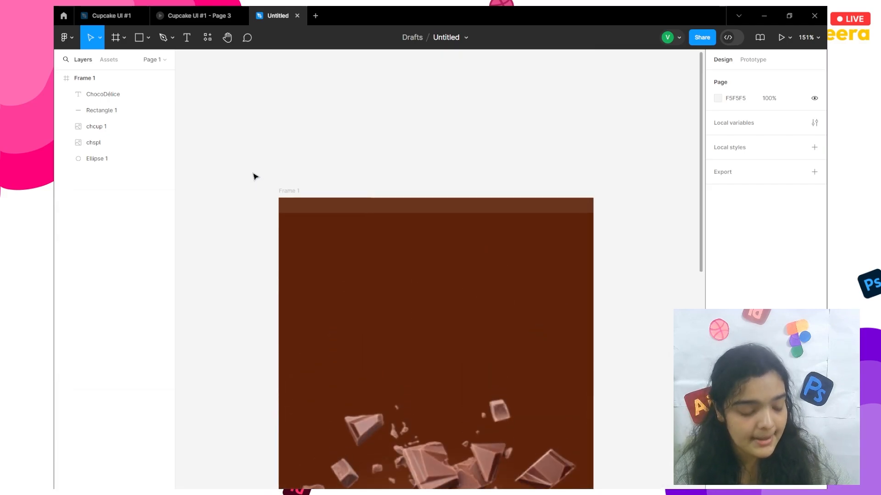
pyautogui.hotkey('ctrl', 'v')
pyautogui.scroll(-2, 255, 177)
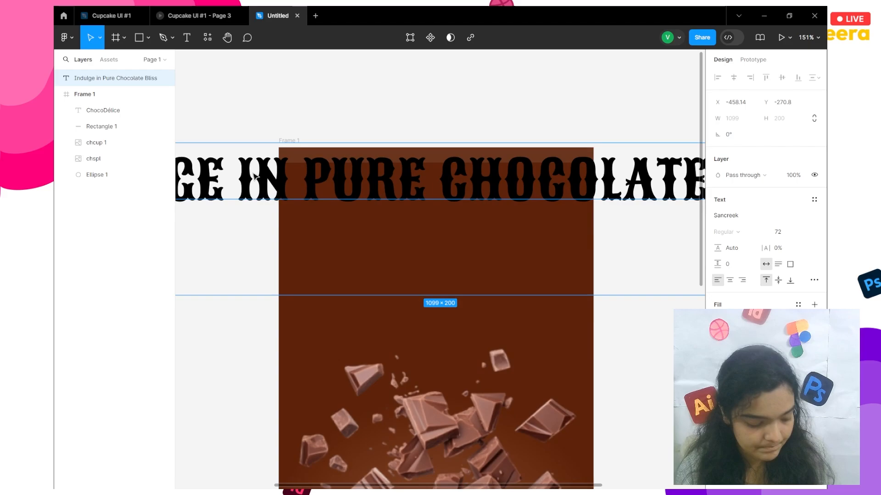
pyautogui.hscroll(-3, 254, 177)
pyautogui.scroll(-5, 255, 177)
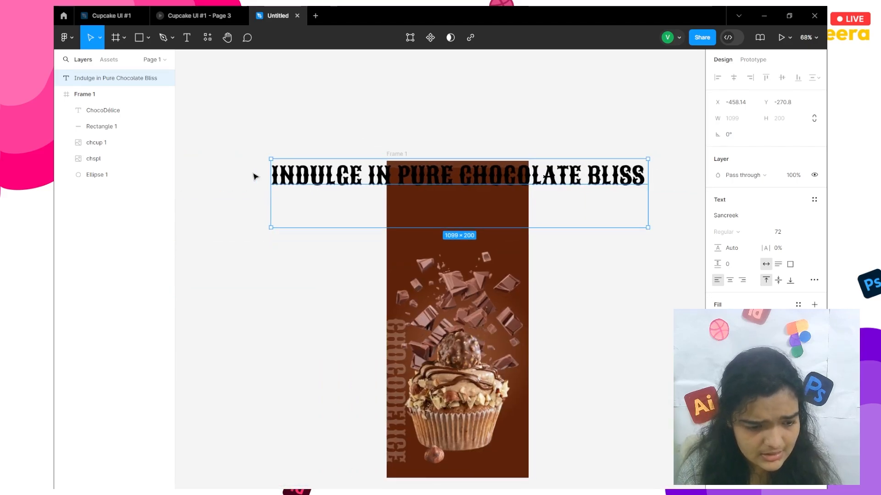
pyautogui.hscroll(1, 307, 223)
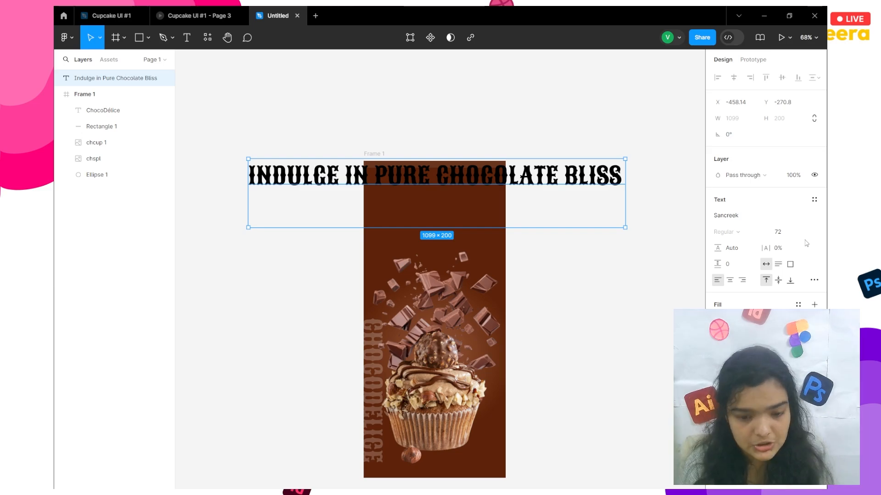
# Step: Set the headline's fill to white (FFFFFF) and its letter case to title case
pyautogui.click(718, 321)
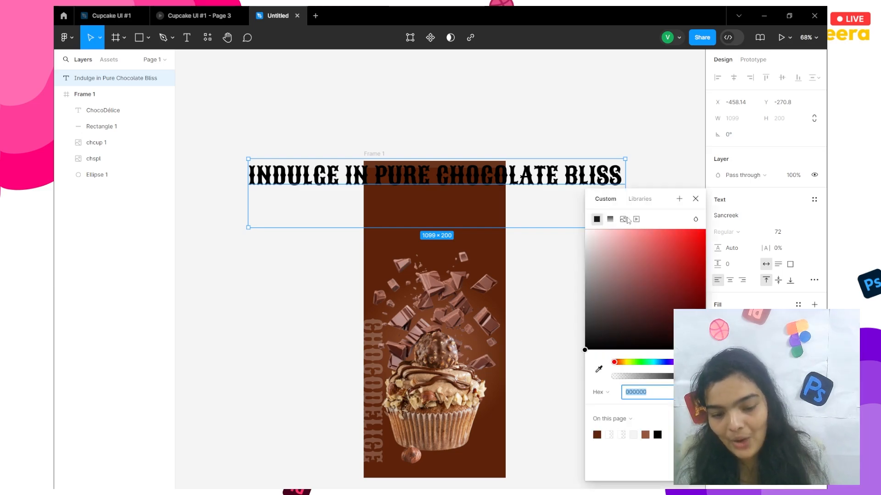
pyautogui.moveTo(615, 267); pyautogui.dragTo(471, 182)
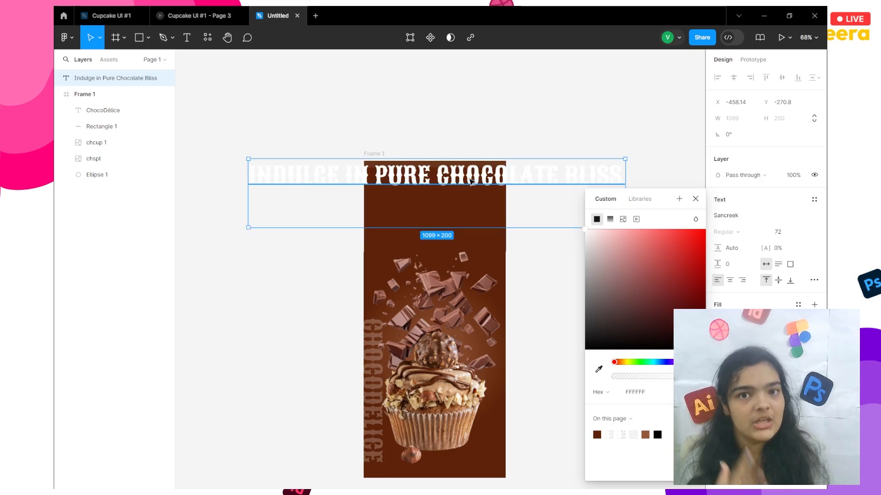
pyautogui.click(814, 280)
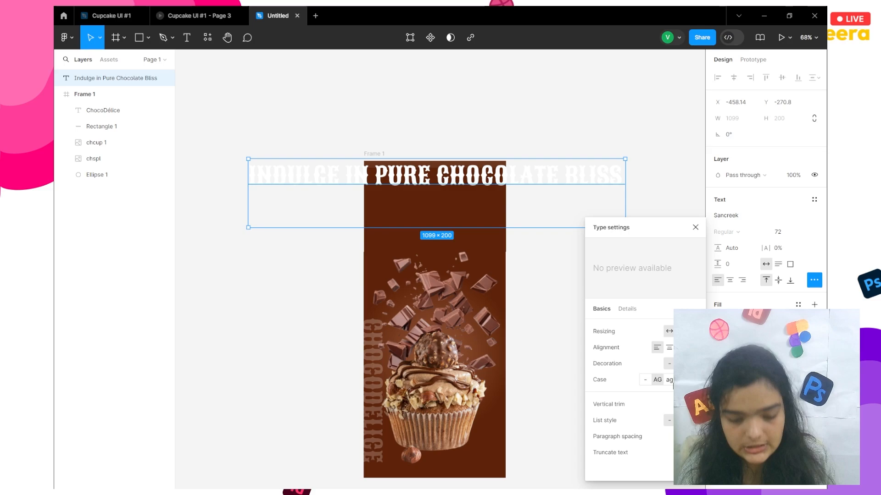
pyautogui.click(645, 380)
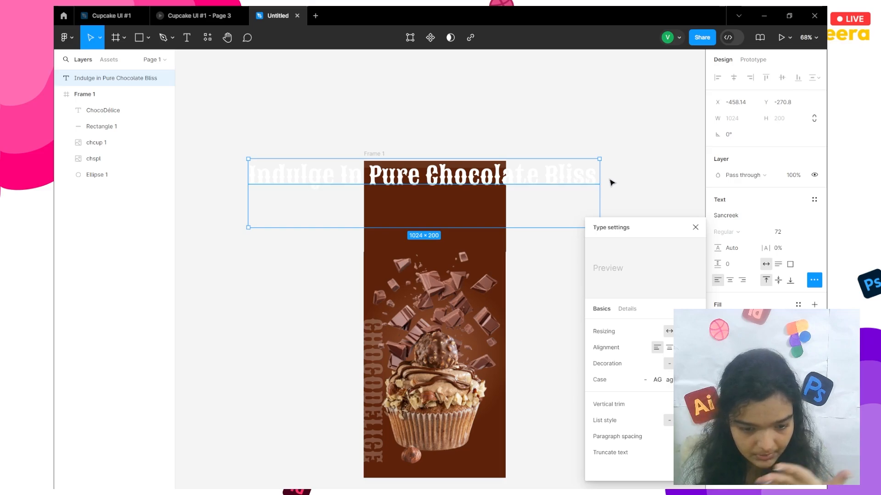
# Step: Wrap the headline in a 647-wide text box inside the frame at X 26, Y 38, and set its font size to 56
pyautogui.moveTo(599, 176); pyautogui.dragTo(567, 209)
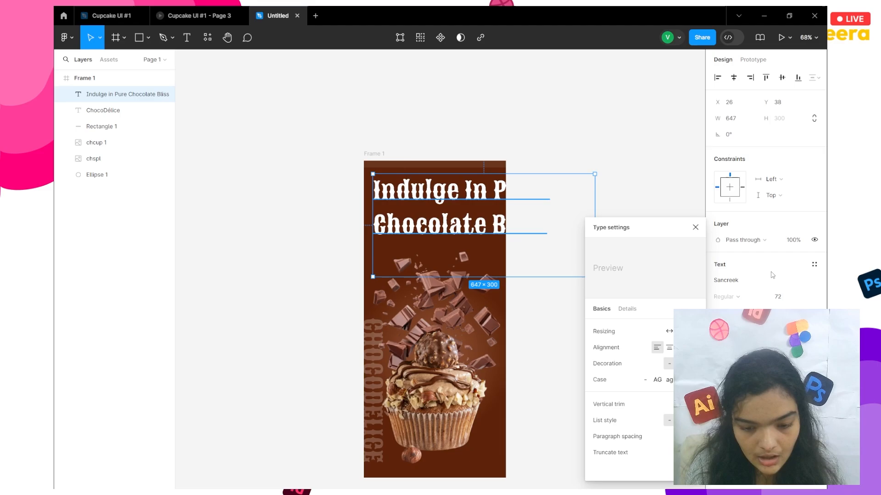
pyautogui.click(806, 297)
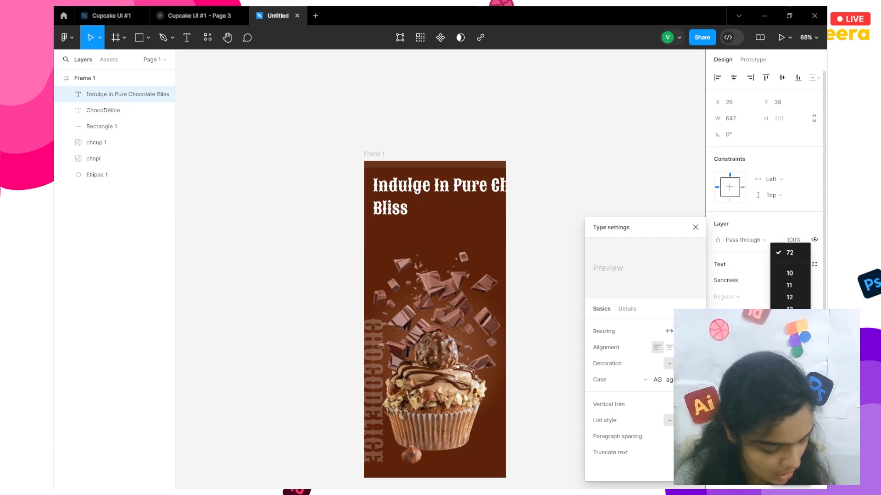
pyautogui.click(785, 294)
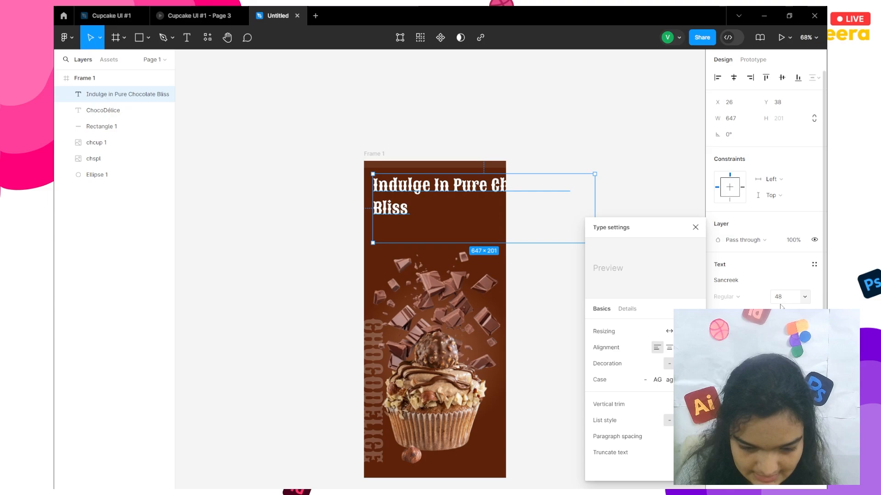
pyautogui.click(782, 298)
pyautogui.write('56')
pyautogui.press('Return')
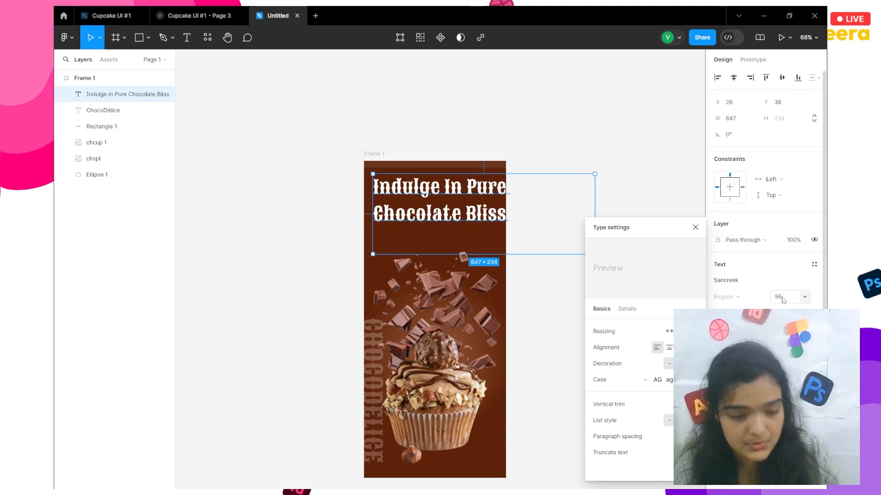
# Step: Move the headline to X 33, Y 67 and set its font size to 48
pyautogui.moveTo(444, 224); pyautogui.dragTo(446, 234)
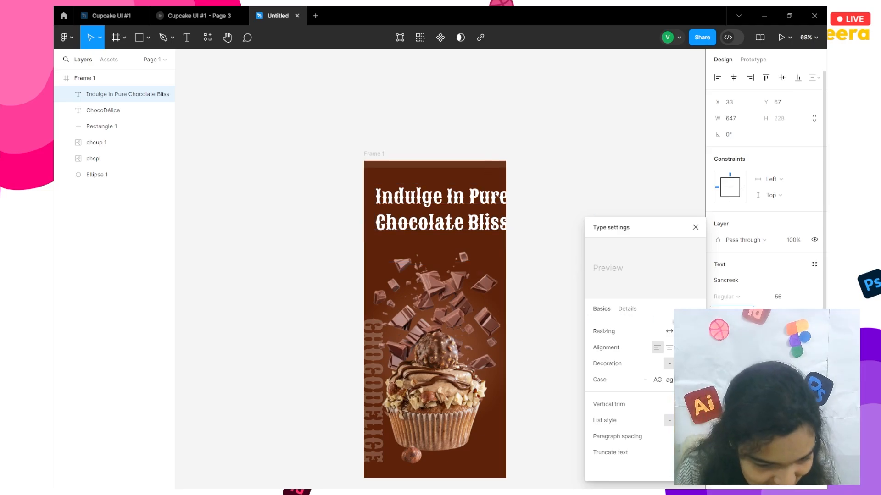
pyautogui.click(577, 171)
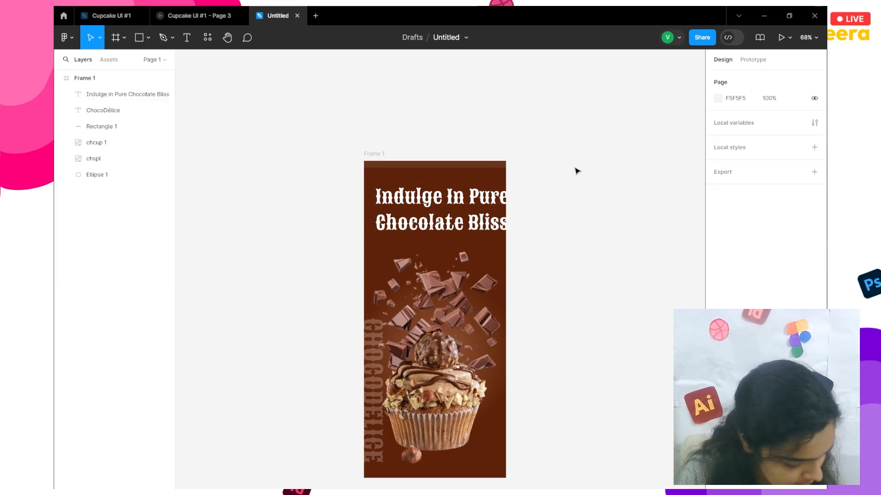
pyautogui.moveTo(579, 168); pyautogui.dragTo(507, 204)
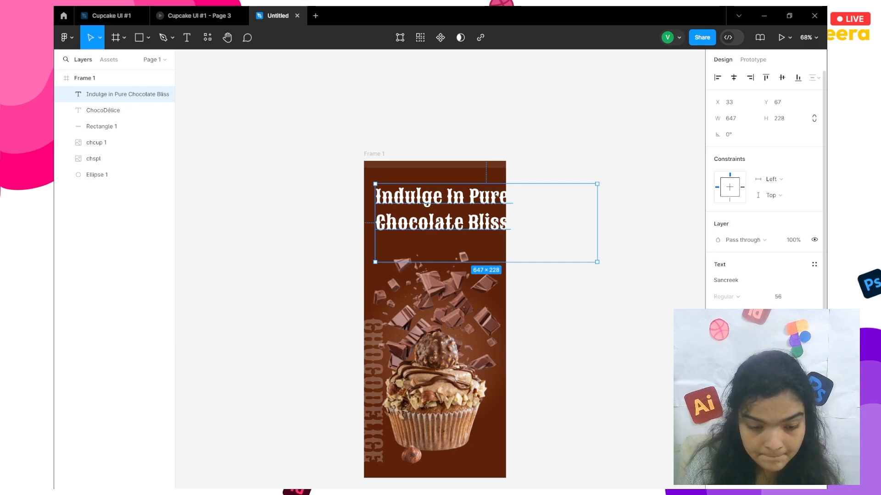
pyautogui.click(783, 299)
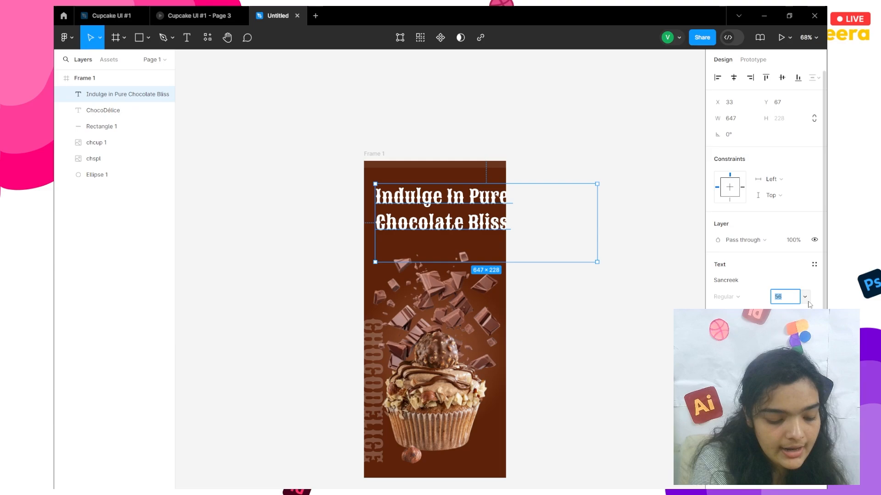
pyautogui.write('48')
pyautogui.press('Return')
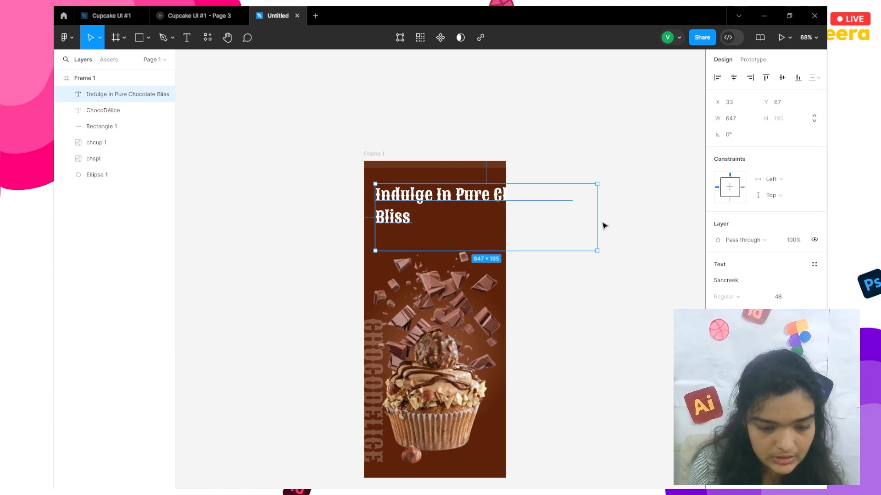
# Step: Resize the headline's text box to 365 × 123 and reposition it at X 37, Y 70 in the frame
pyautogui.moveTo(563, 220); pyautogui.dragTo(501, 205)
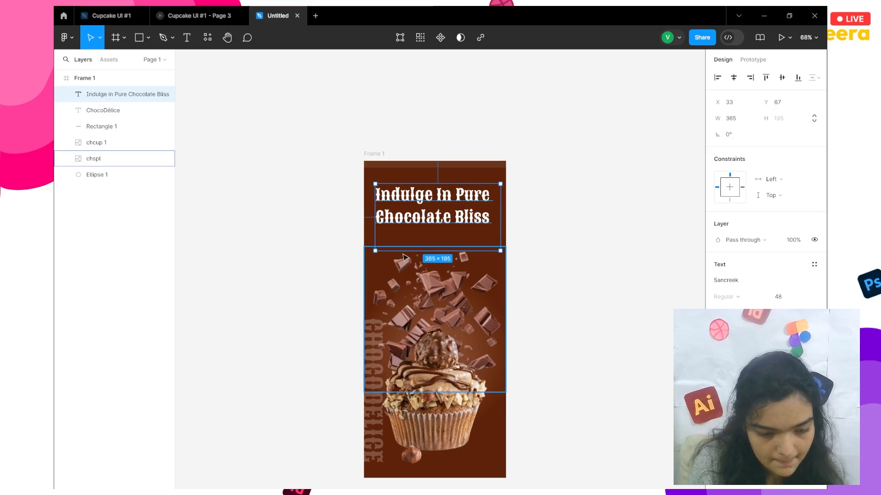
pyautogui.moveTo(395, 236); pyautogui.dragTo(395, 227)
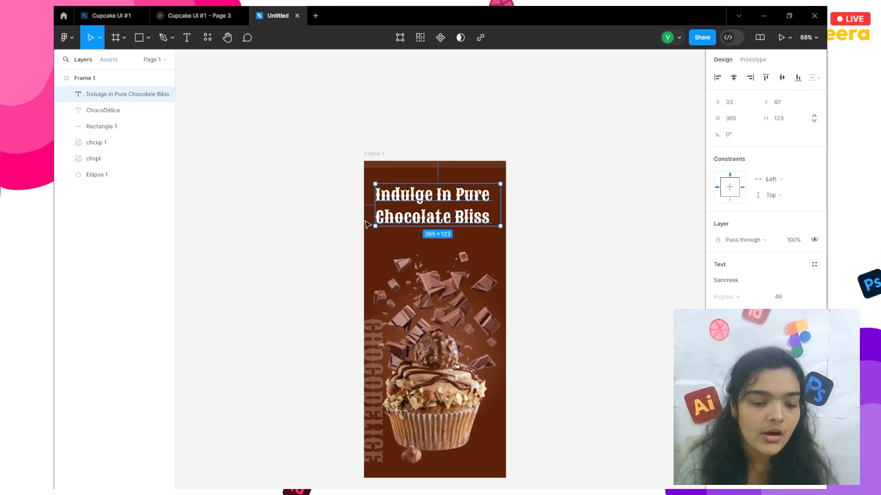
pyautogui.keyDown('ctrl'); pyautogui.scroll(5, 397, 222); pyautogui.keyUp('ctrl')
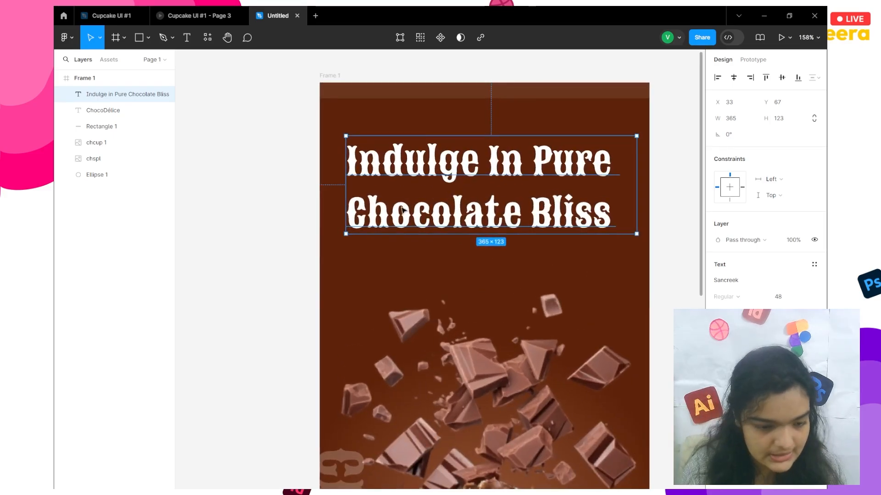
pyautogui.moveTo(403, 206)
pyautogui.mouseDown()
pyautogui.moveTo(409, 201)
pyautogui.moveTo(403, 197)
pyautogui.mouseUp()
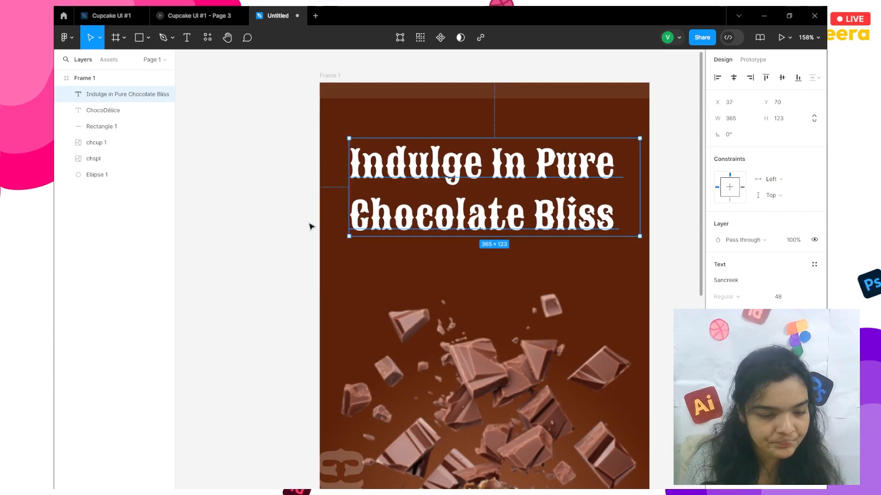
pyautogui.moveTo(307, 222); pyautogui.dragTo(309, 200)
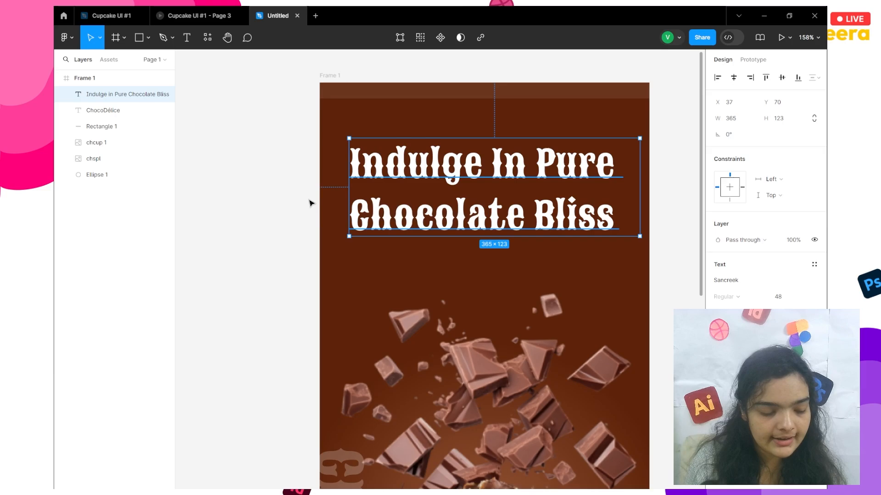
pyautogui.click(311, 202)
# Step: Copy the brand name "ChocoDélice" from the Notepad text file and paste it into Figma as a new text layer
pyautogui.press('super+Tab')
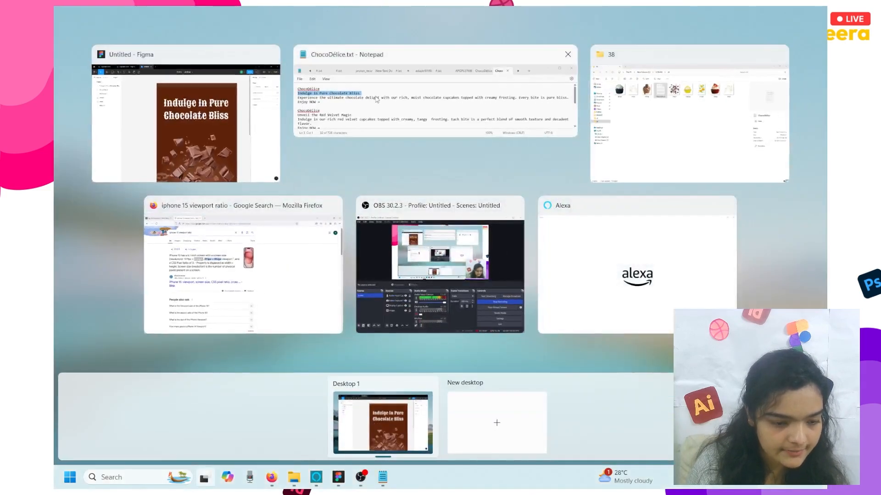
pyautogui.click(375, 96)
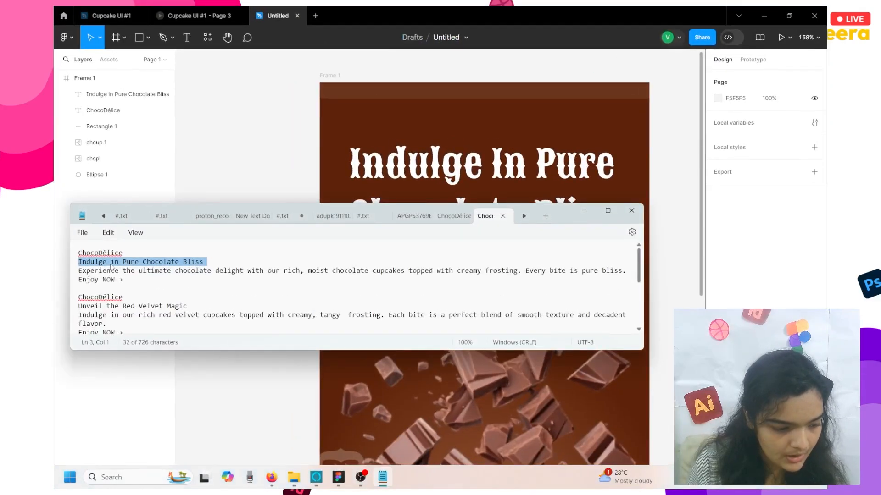
pyautogui.doubleClick(100, 253)
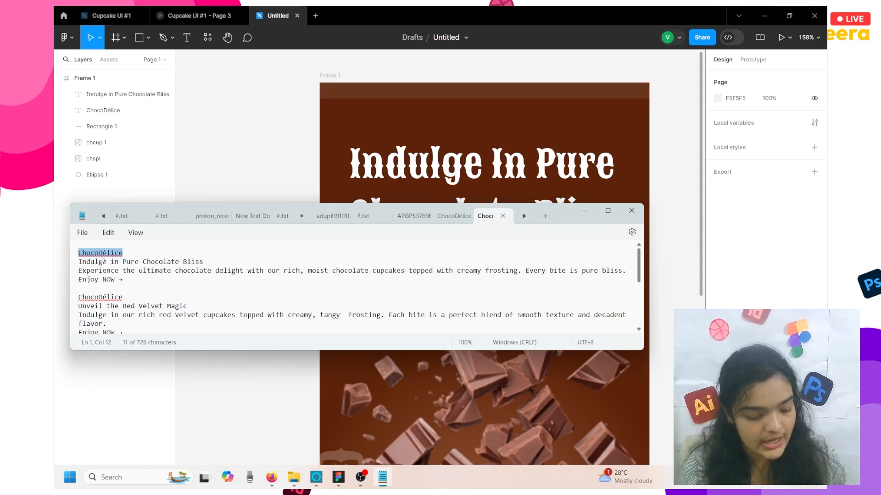
pyautogui.hotkey('ctrl', 'c')
pyautogui.click(280, 157)
pyautogui.hotkey('ctrl', 'v')
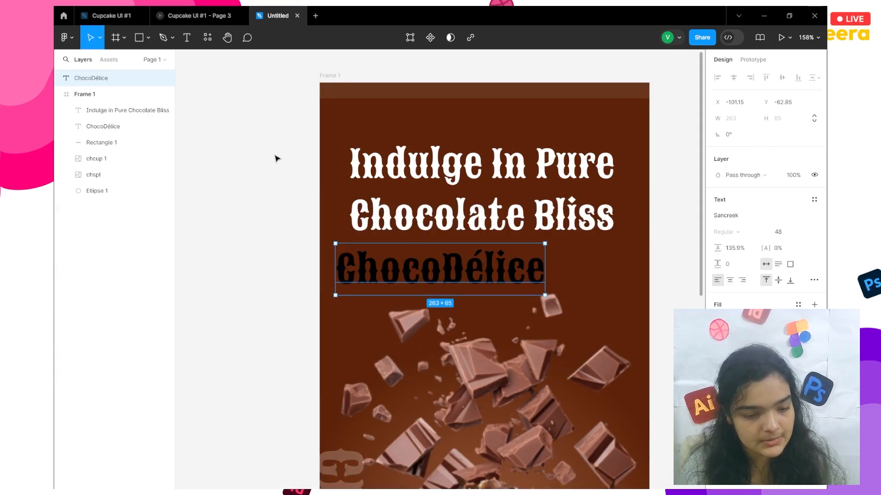
# Step: Set the pasted brand name's fill to white (FFFFFF) and its letter case to uppercase
pyautogui.click(718, 320)
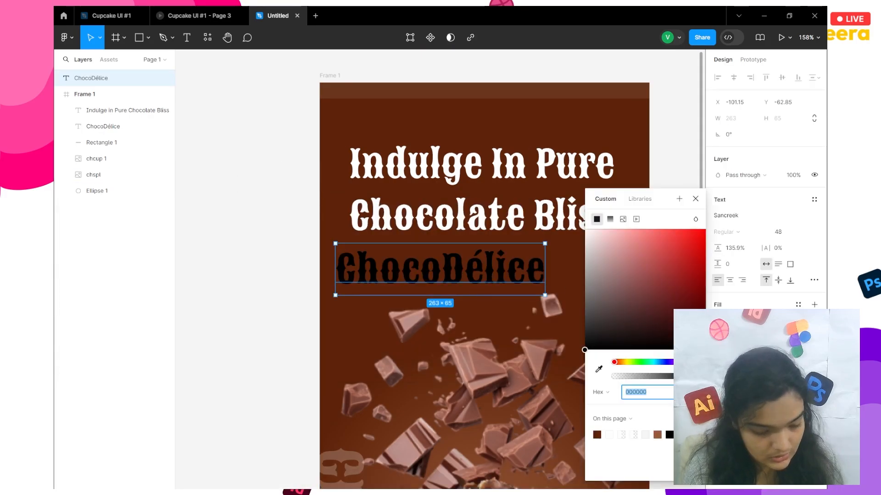
pyautogui.moveTo(608, 269); pyautogui.dragTo(528, 194)
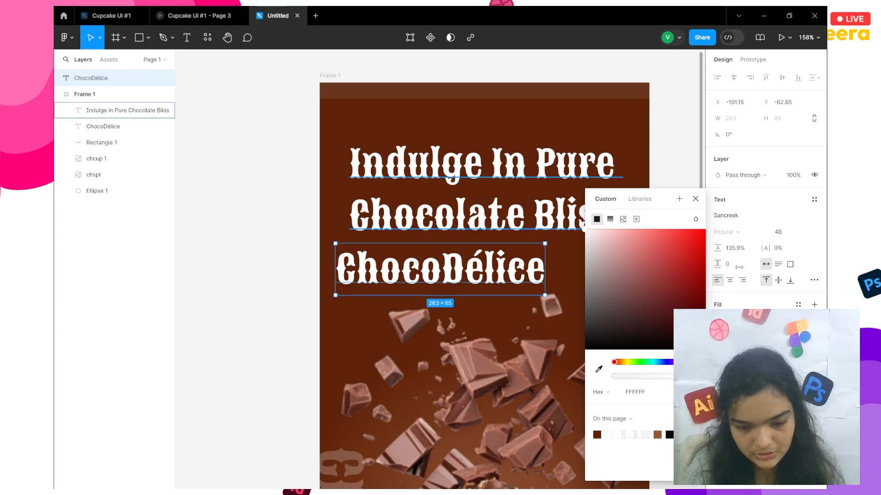
pyautogui.click(815, 281)
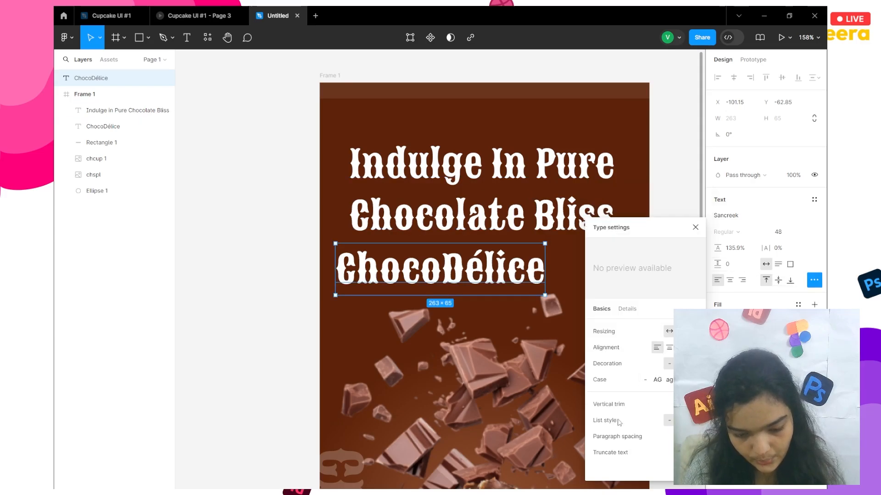
pyautogui.click(657, 381)
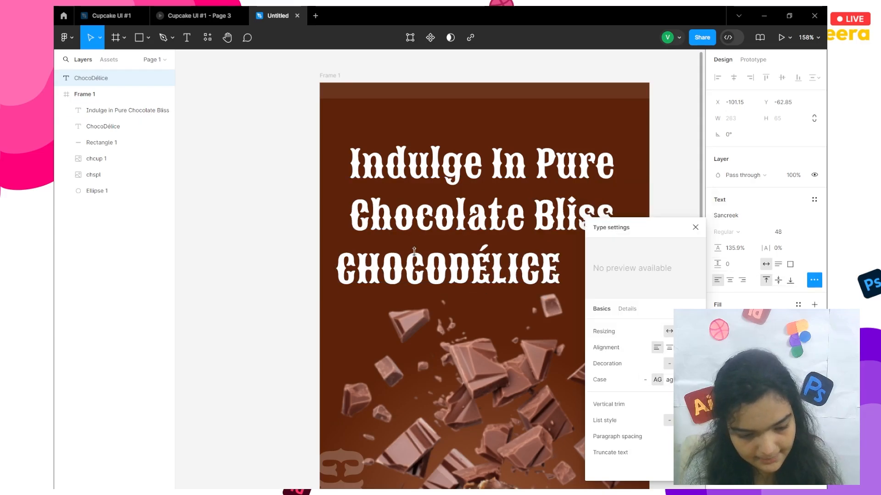
# Step: Set the white horizontal brand name's font size to 14 and place it just above the headline at X -80, Y -199
pyautogui.click(804, 233)
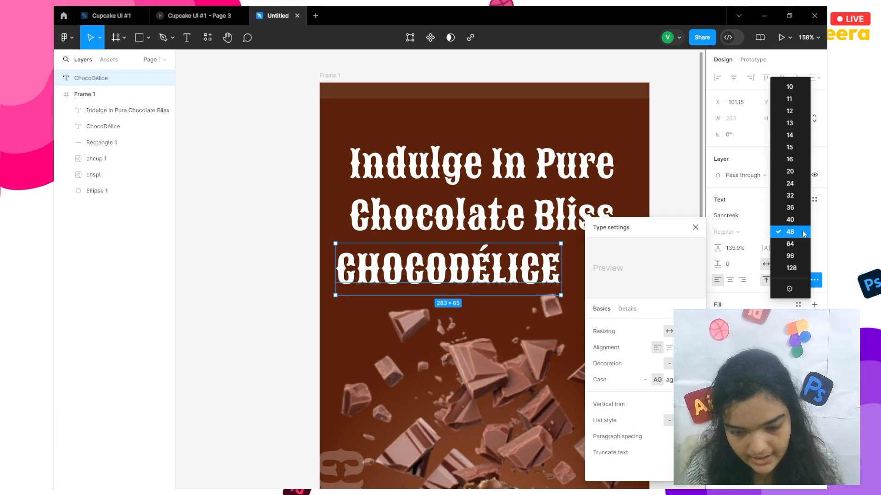
pyautogui.click(789, 159)
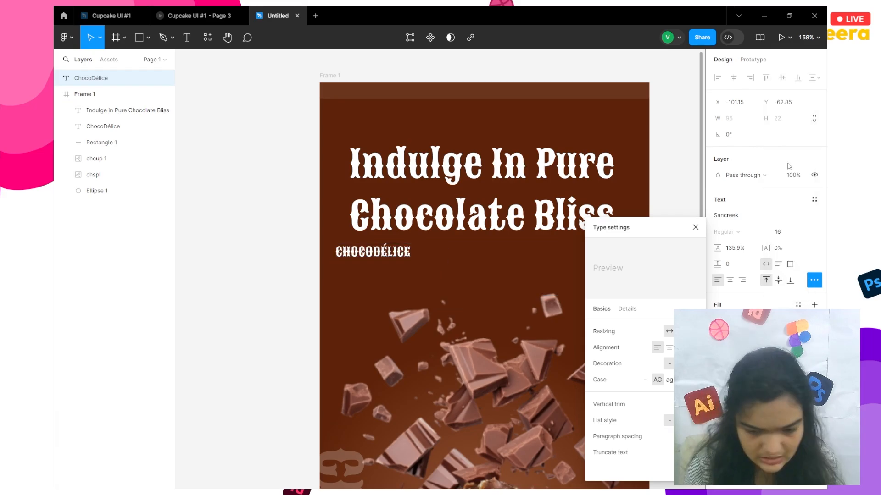
pyautogui.click(795, 235)
pyautogui.press('Return')
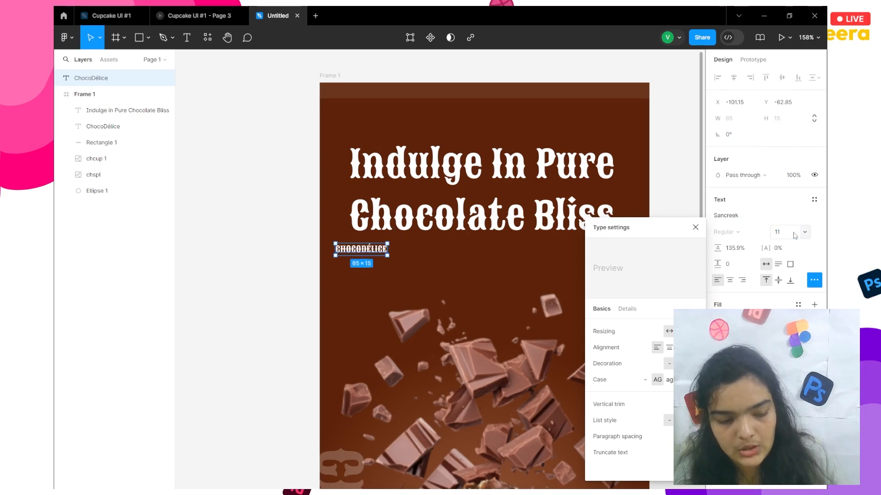
pyautogui.moveTo(363, 252); pyautogui.dragTo(371, 151)
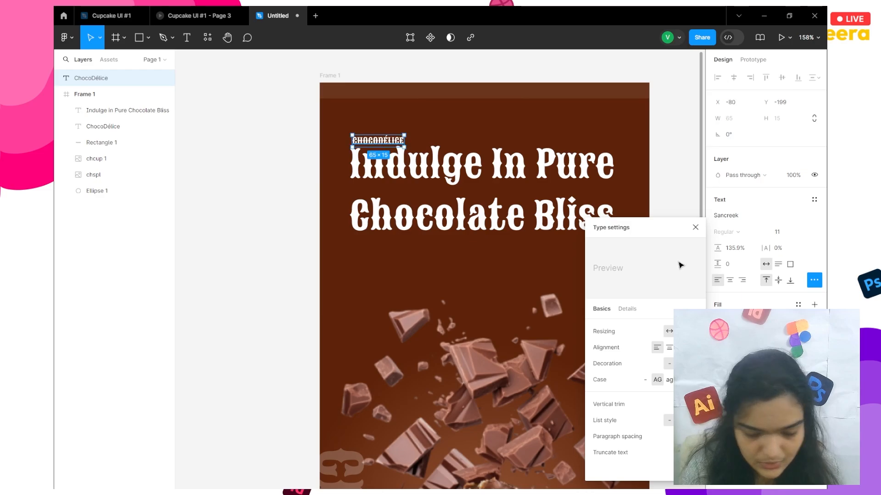
pyautogui.click(778, 237)
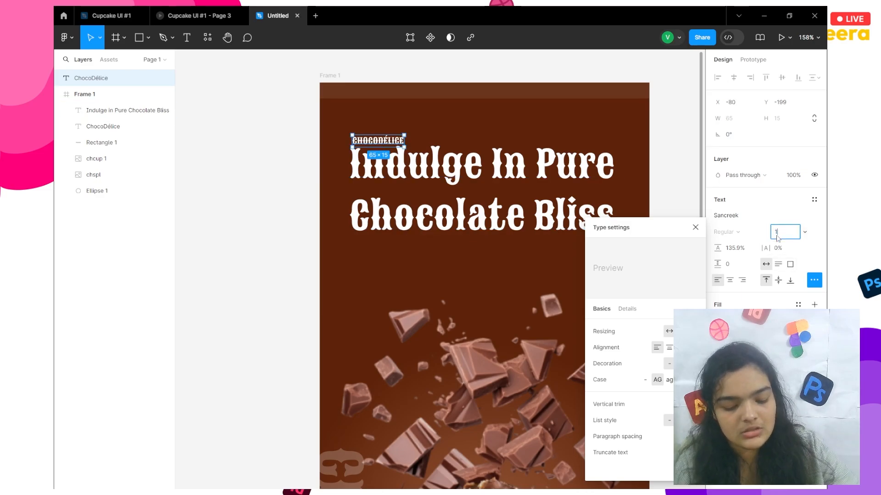
pyautogui.press('Return')
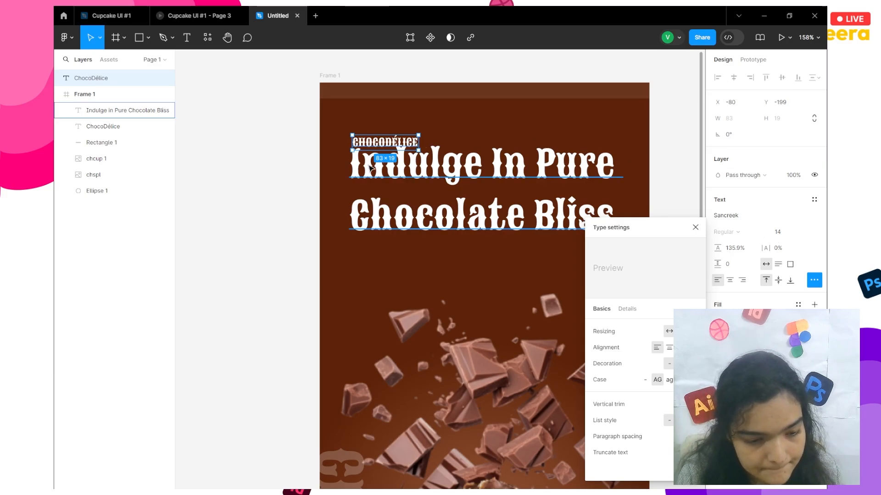
# Step: Nudge the headline down to Y 80 to leave a gap below the small brand name
pyautogui.scroll(5, 370, 168)
pyautogui.scroll(2, 390, 216)
pyautogui.click(411, 254)
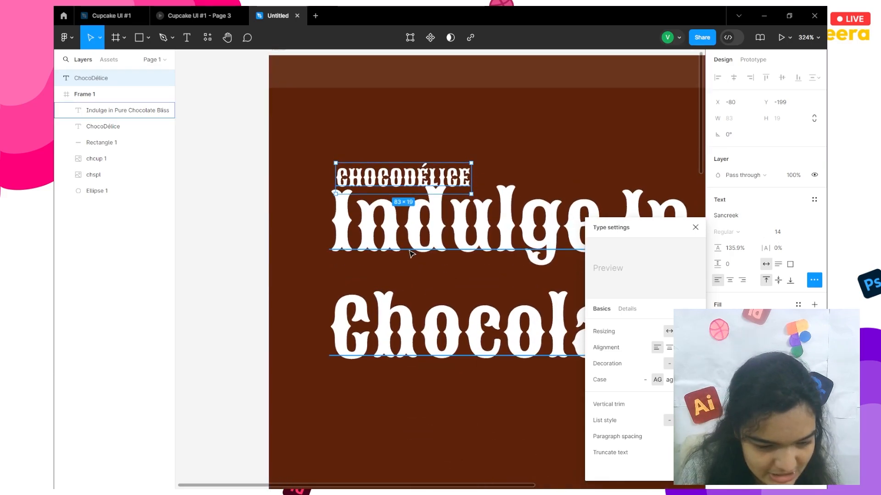
pyautogui.press('Down')
pyautogui.press('Down')
pyautogui.press('Down')
pyautogui.press('Down')
pyautogui.press('Down')
pyautogui.press('Down')
pyautogui.press('Down')
pyautogui.press('Down')
pyautogui.press('Down')
pyautogui.press('Down')
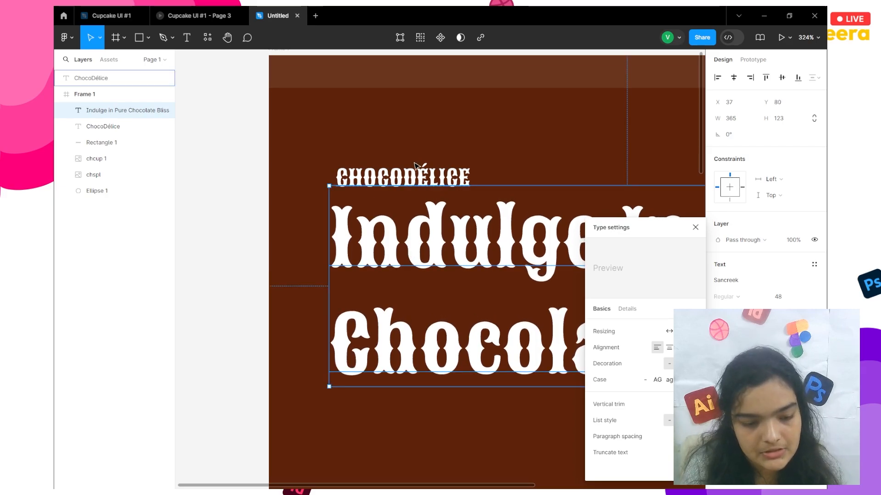
# Step: Shift the small brand name to X -87, Y -199 near the headline's starting edge and close its type settings
pyautogui.moveTo(405, 176); pyautogui.dragTo(398, 176)
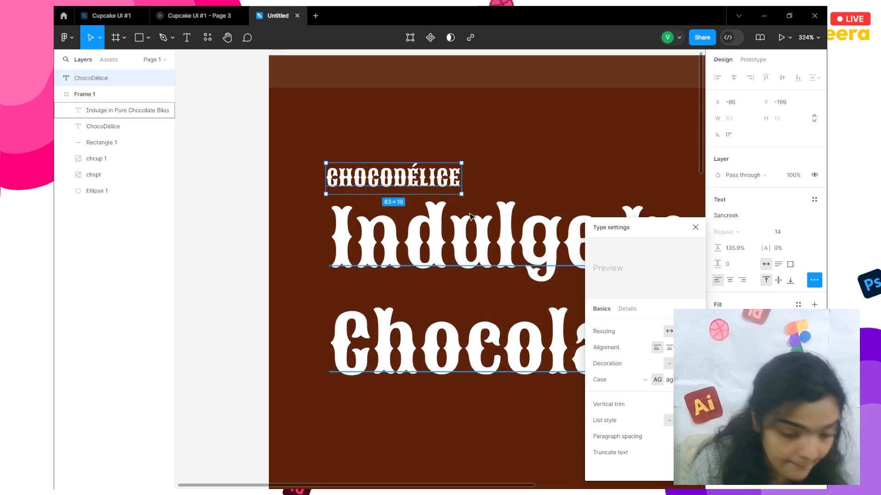
pyautogui.moveTo(404, 186)
pyautogui.mouseDown()
pyautogui.moveTo(413, 192)
pyautogui.moveTo(403, 185)
pyautogui.mouseUp()
pyautogui.click(696, 229)
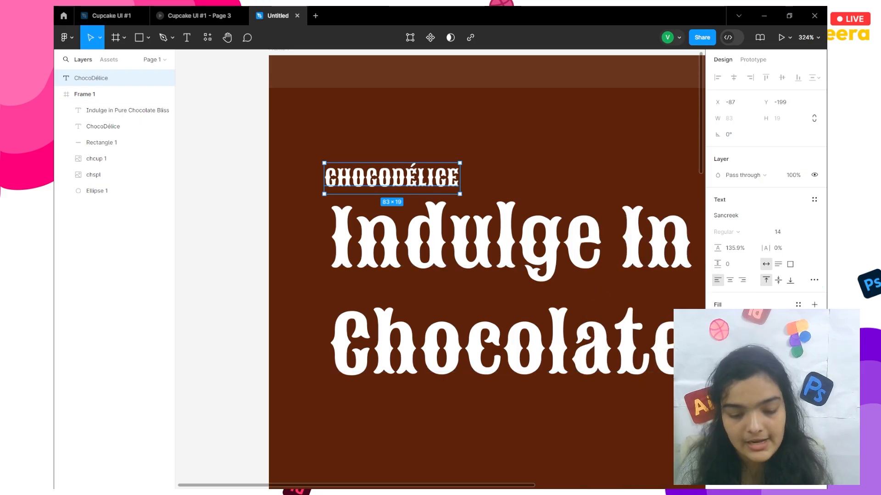
# Step: Apply a drop shadow to both the small brand name and the headline
pyautogui.press('Escape')
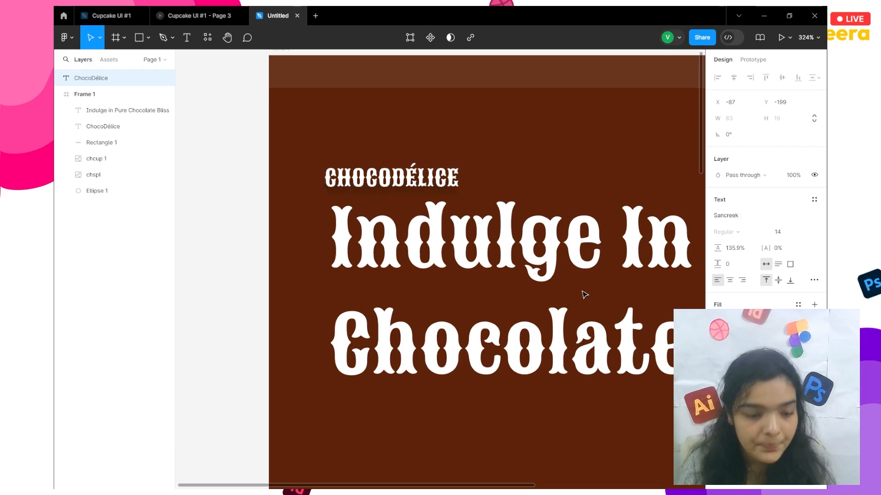
pyautogui.click(409, 283)
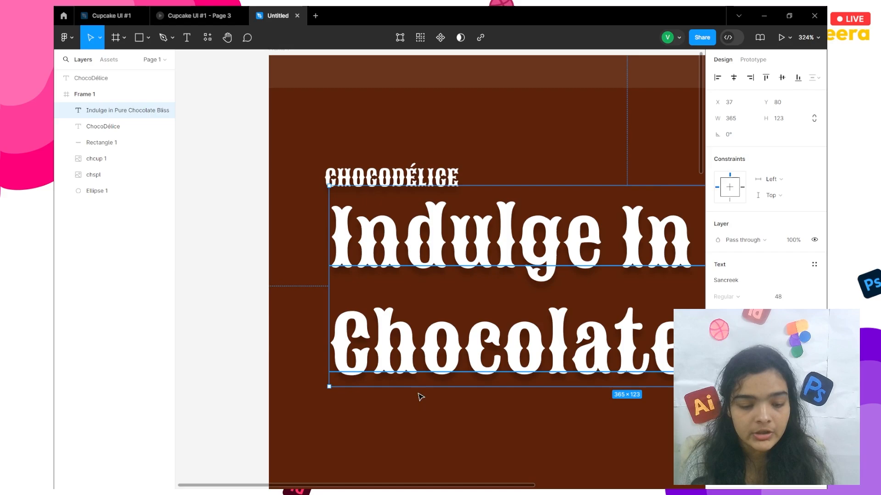
pyautogui.press('Escape')
pyautogui.scroll(-5, 394, 421)
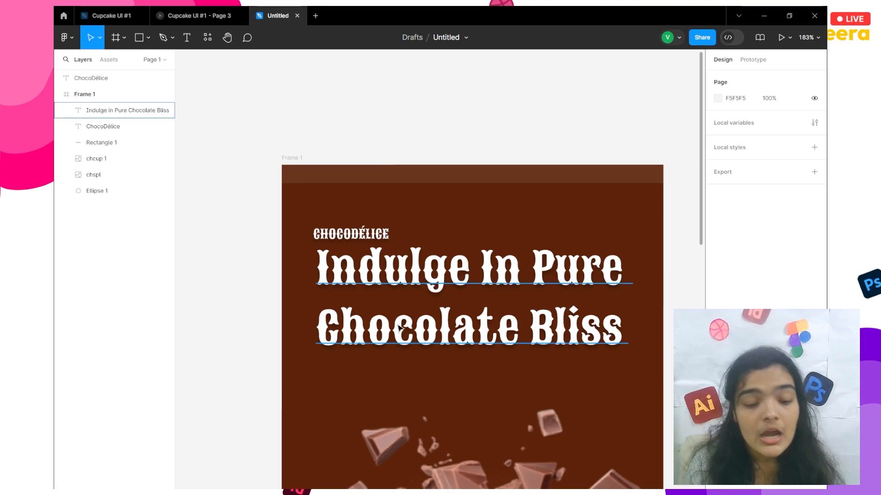
# Step: Set the Y offset of the headline's drop shadow to 2
pyautogui.click(124, 110)
pyautogui.click(718, 434)
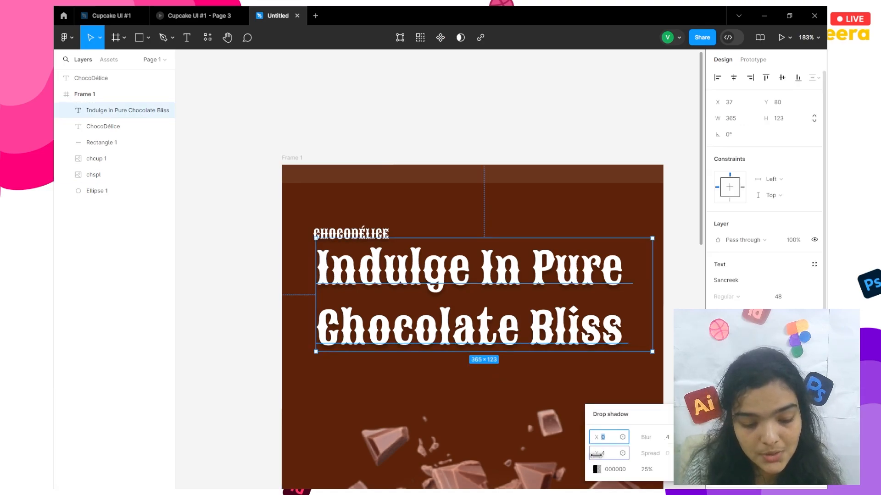
pyautogui.moveTo(596, 453)
pyautogui.mouseDown()
pyautogui.moveTo(587, 451)
pyautogui.moveTo(594, 451)
pyautogui.mouseUp()
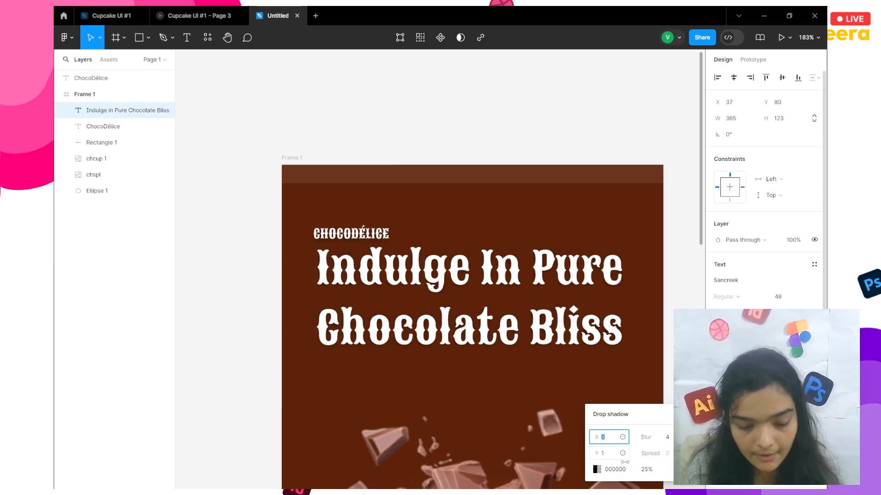
pyautogui.click(602, 454)
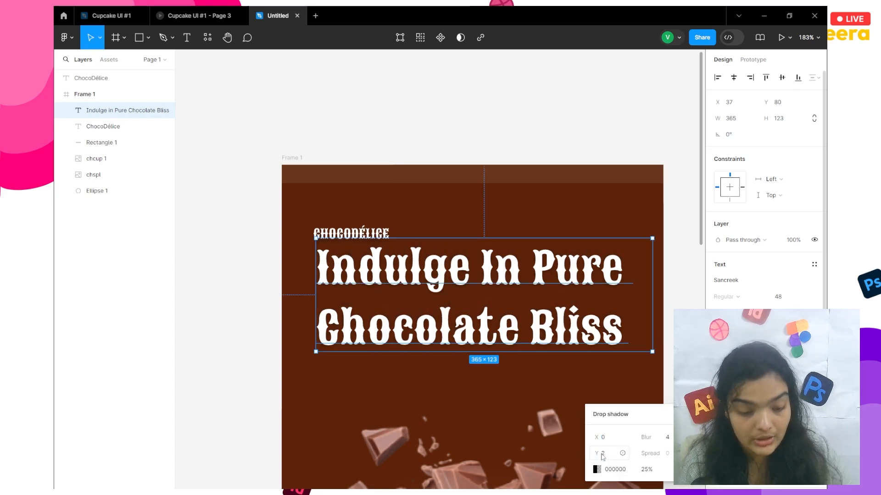
# Step: Set the Y offset of the small brand name's drop shadow to 2
pyautogui.click(353, 233)
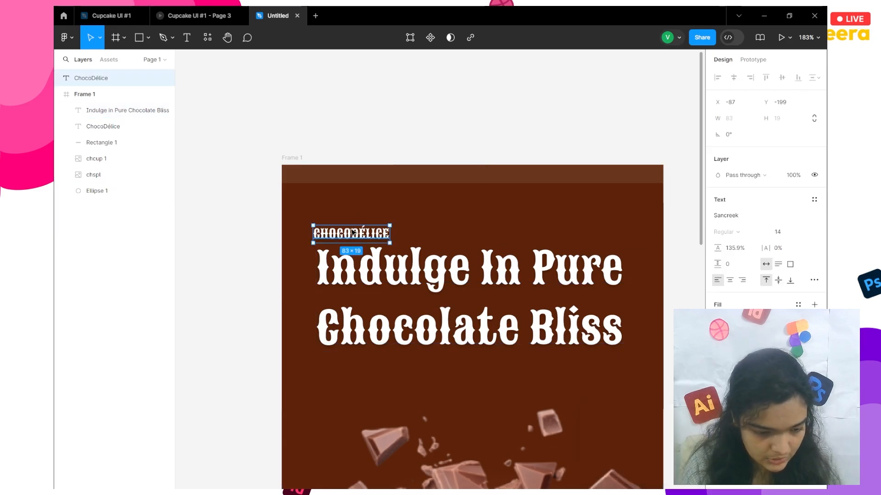
pyautogui.click(718, 386)
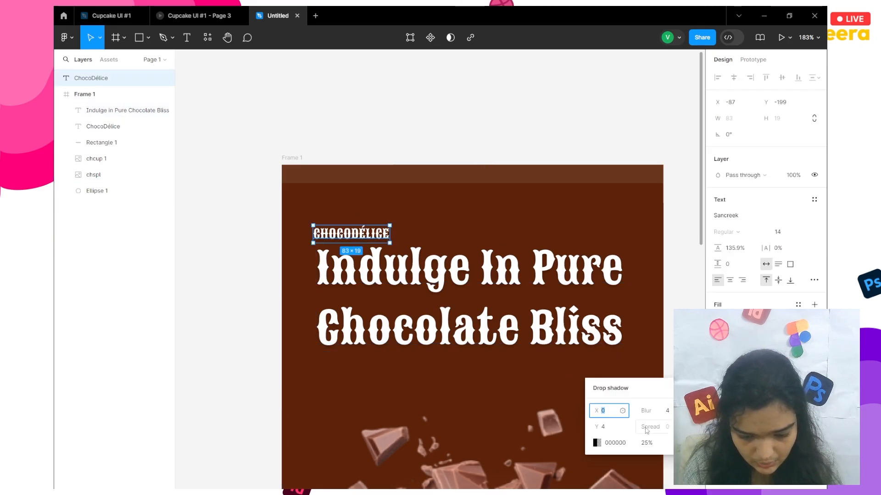
pyautogui.click(616, 425)
pyautogui.write('2')
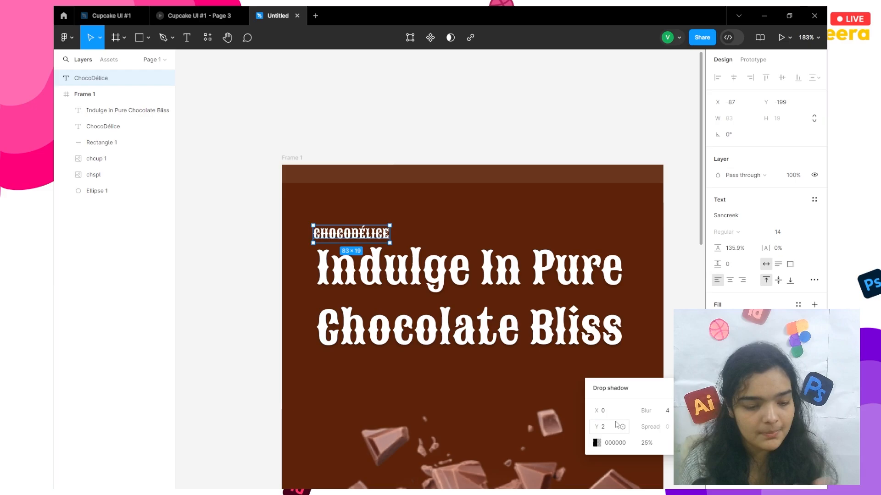
pyautogui.click(448, 366)
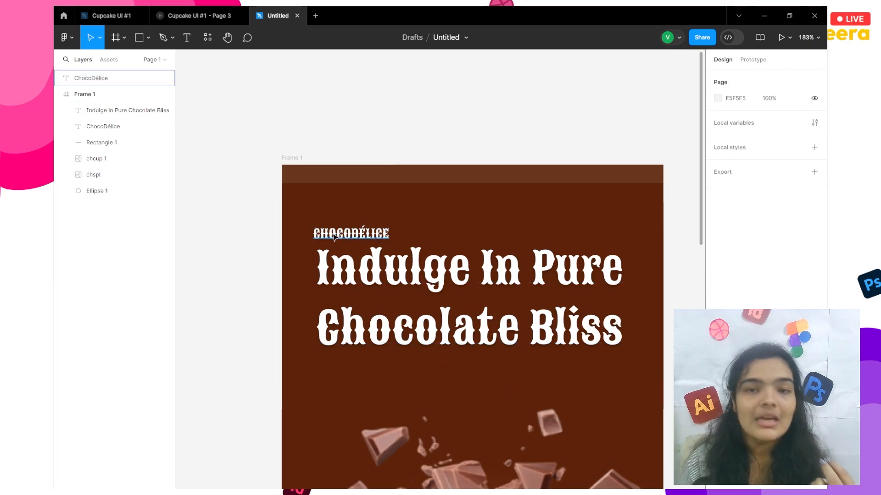
# Step: Reposition the small brand name slightly up and across so it lines up with the headline's starting edge
pyautogui.scroll(5, 331, 244)
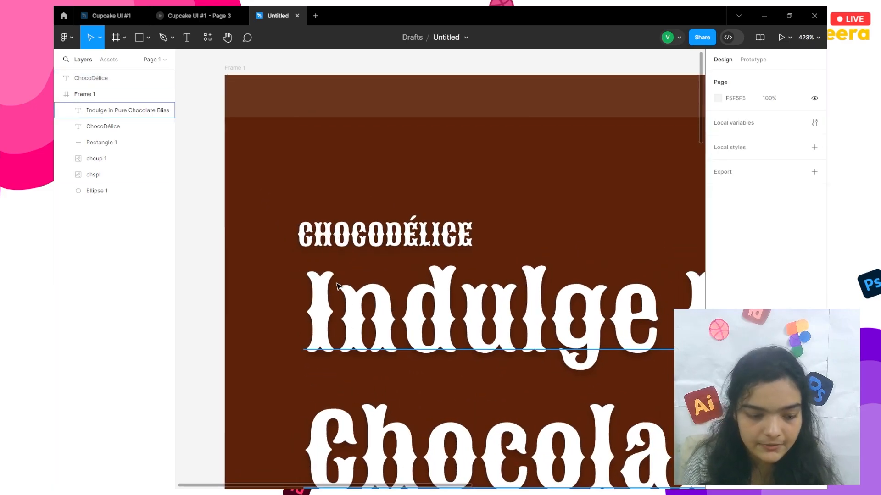
pyautogui.moveTo(323, 229)
pyautogui.mouseDown()
pyautogui.moveTo(345, 236)
pyautogui.moveTo(332, 236)
pyautogui.moveTo(333, 226)
pyautogui.mouseUp()
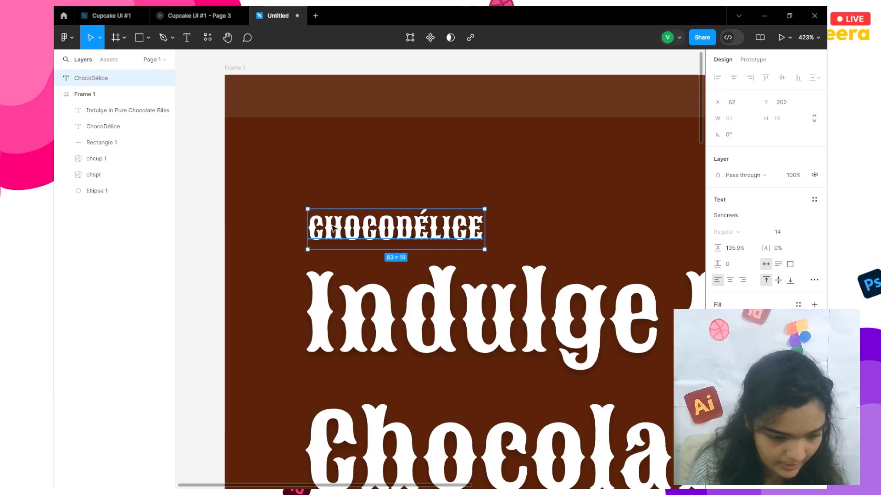
pyautogui.click(262, 264)
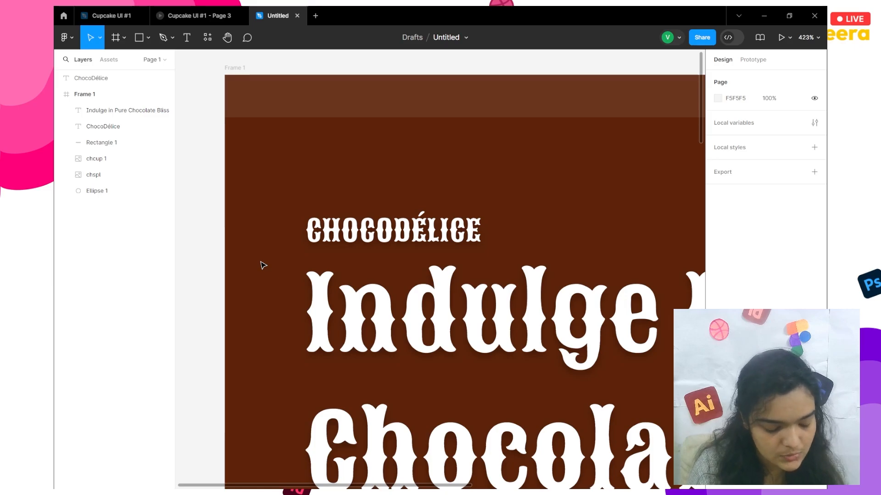
# Step: Copy the "Experience the ultimate chocolate delight" description from ChocoDélice.txt in Notepad and paste it onto the Figma canvas below the headline
pyautogui.press('super+Tab')
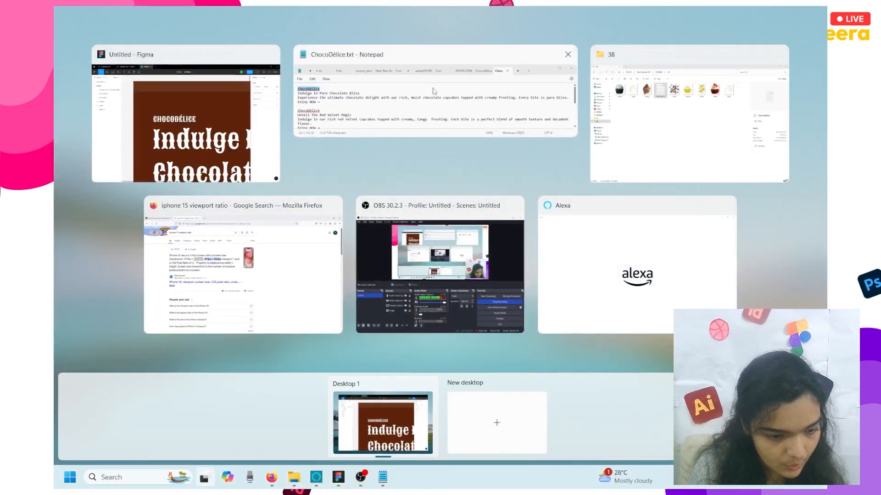
pyautogui.click(434, 90)
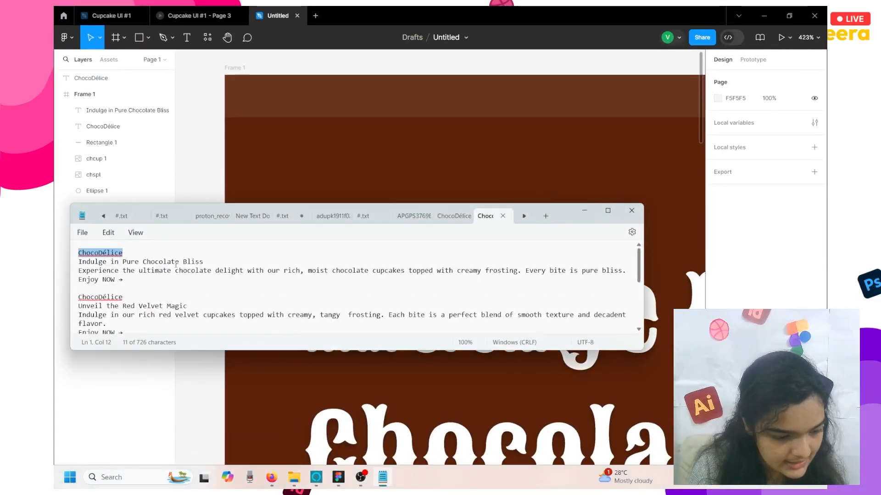
pyautogui.doubleClick(156, 271)
pyautogui.tripleClick(156, 271)
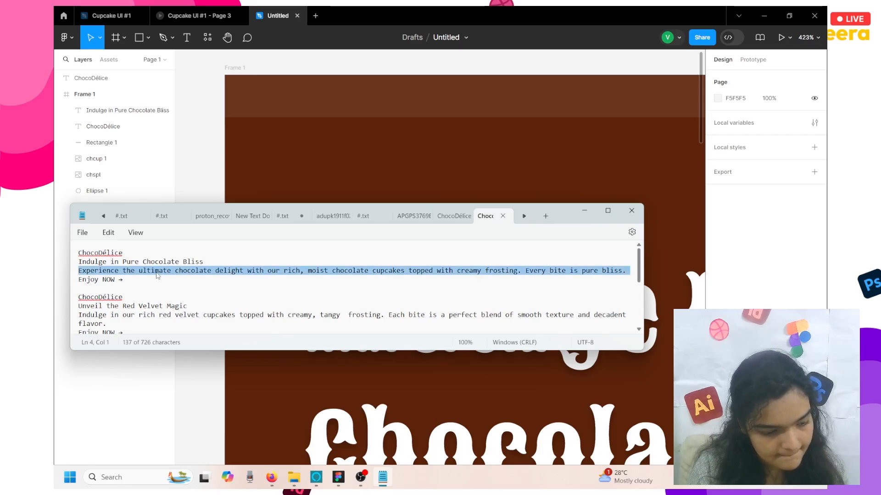
pyautogui.click(174, 157)
pyautogui.scroll(-10, 189, 158)
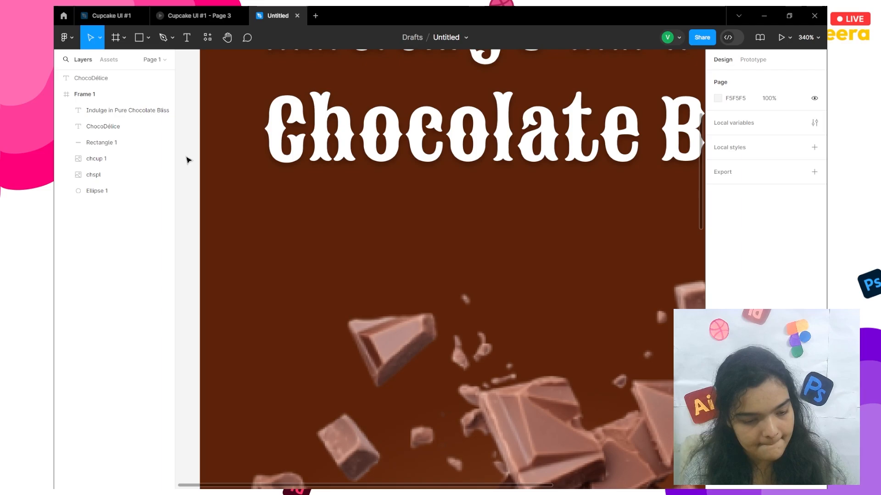
pyautogui.hotkey('ctrl', 'v')
pyautogui.scroll(-10, 281, 193)
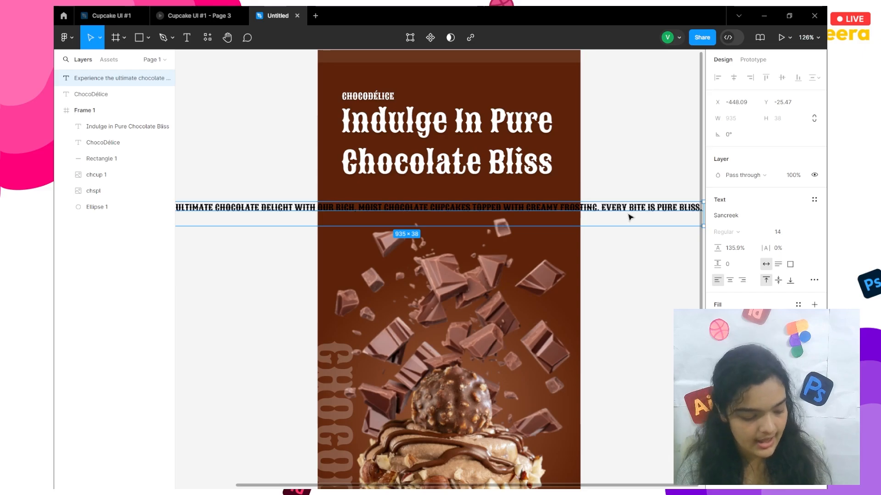
# Step: Change the pasted description's font to Inter
pyautogui.click(724, 220)
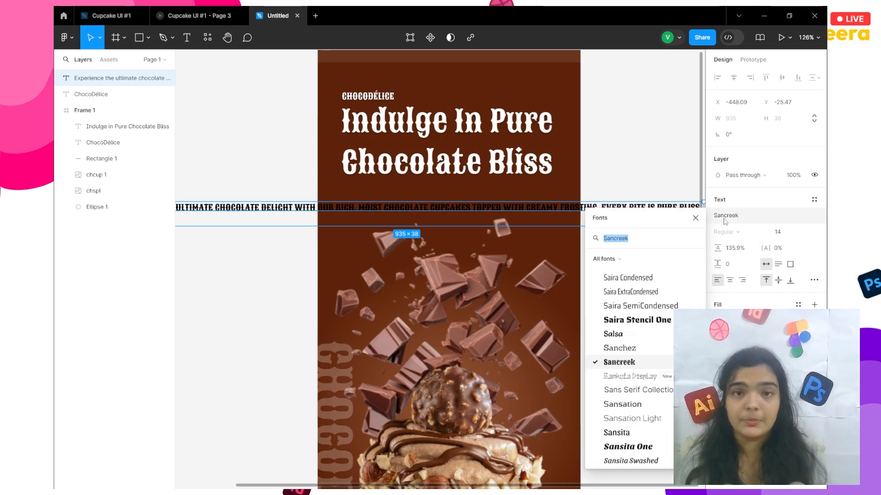
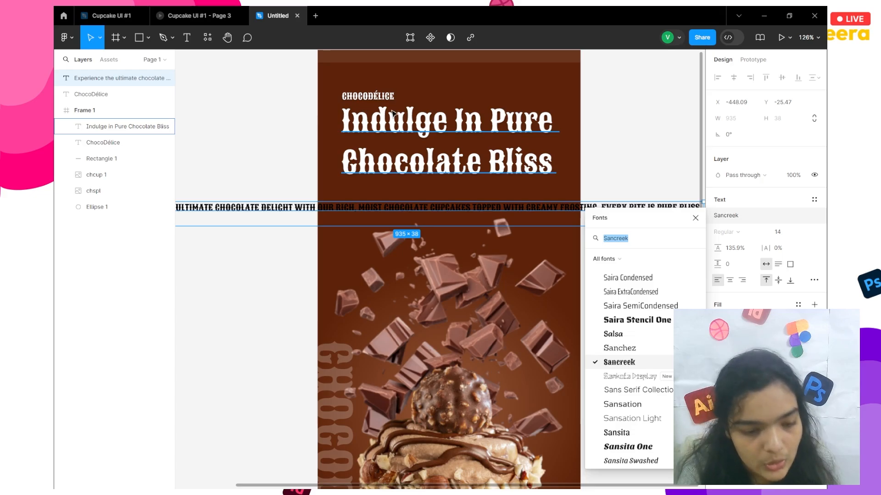
pyautogui.scroll(10, 364, 110)
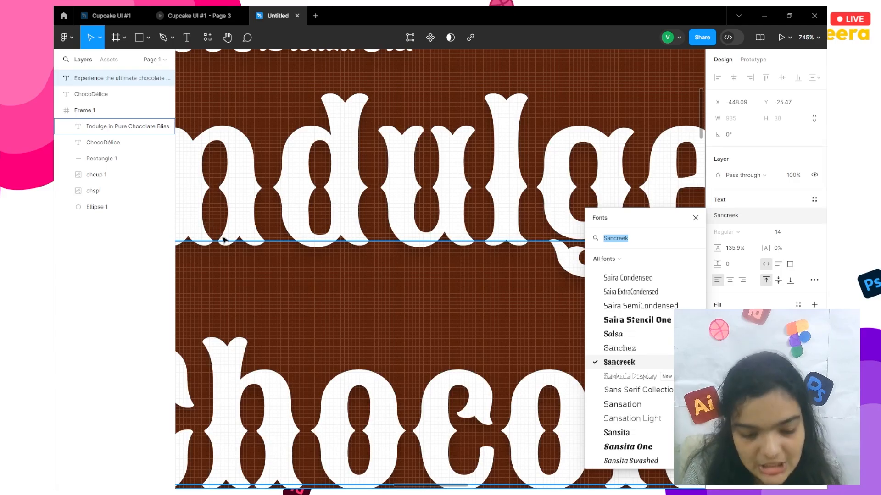
pyautogui.write('int')
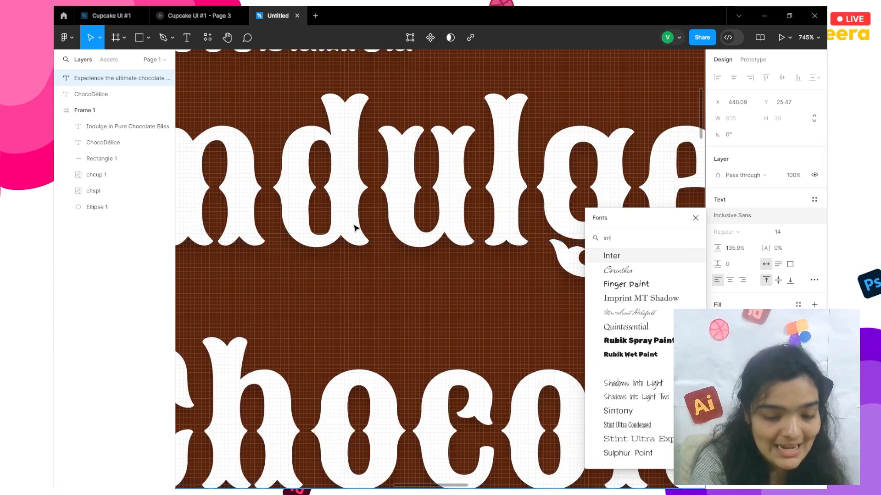
pyautogui.write('rr')
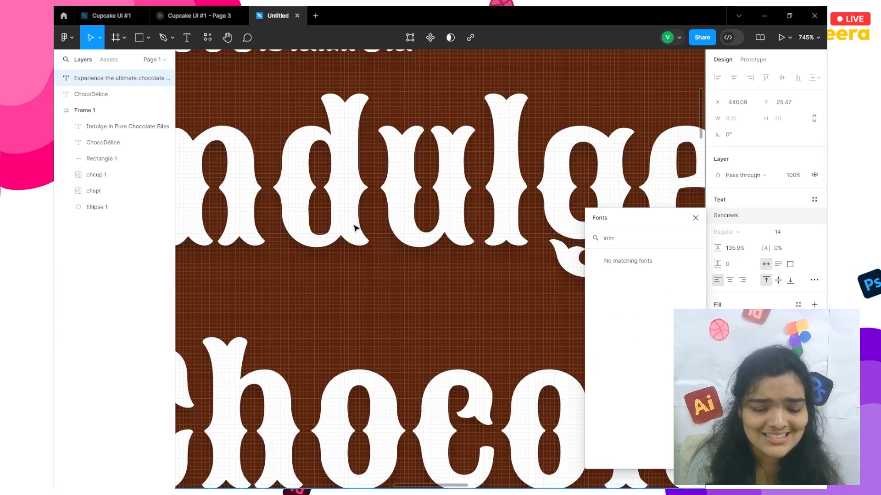
pyautogui.keyDown('ctrl'); pyautogui.scroll(-3, 316, 262); pyautogui.keyUp('ctrl')
pyautogui.scroll(-6, 313, 265)
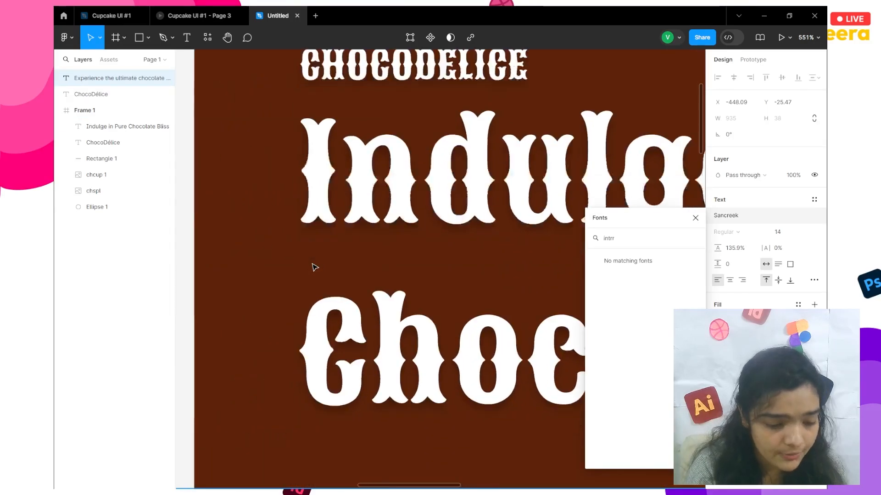
pyautogui.click(619, 238)
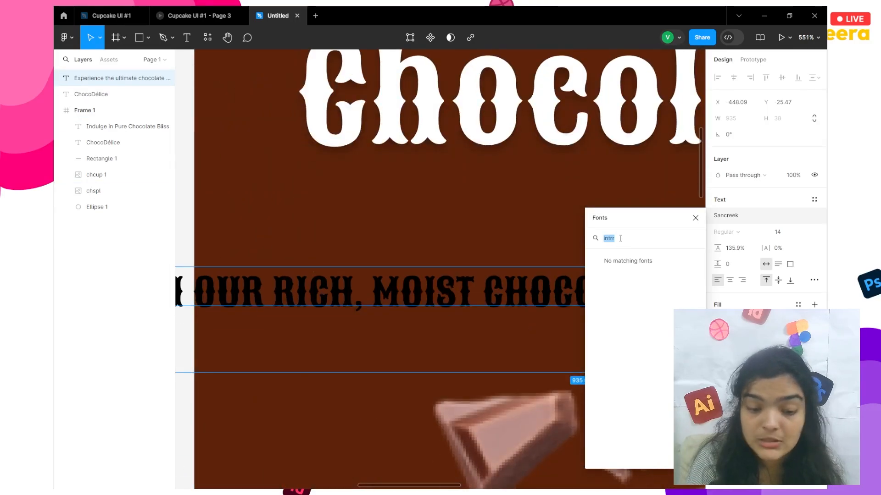
pyautogui.write('inter')
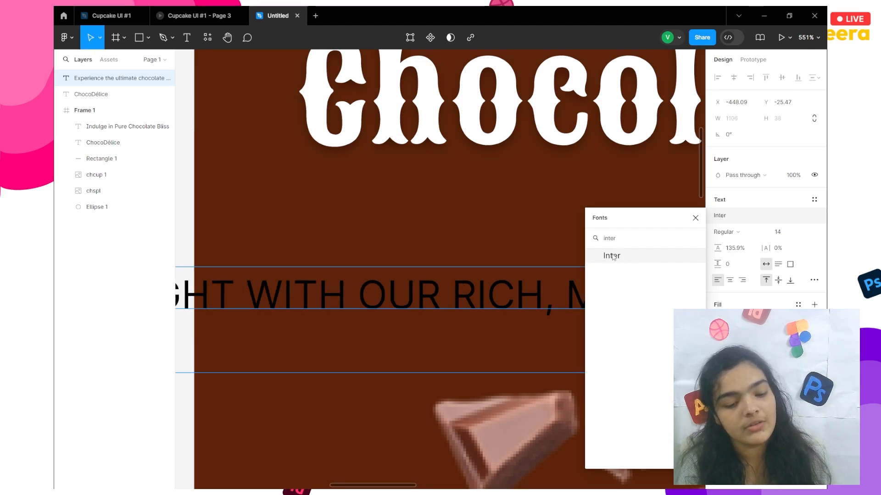
pyautogui.click(612, 256)
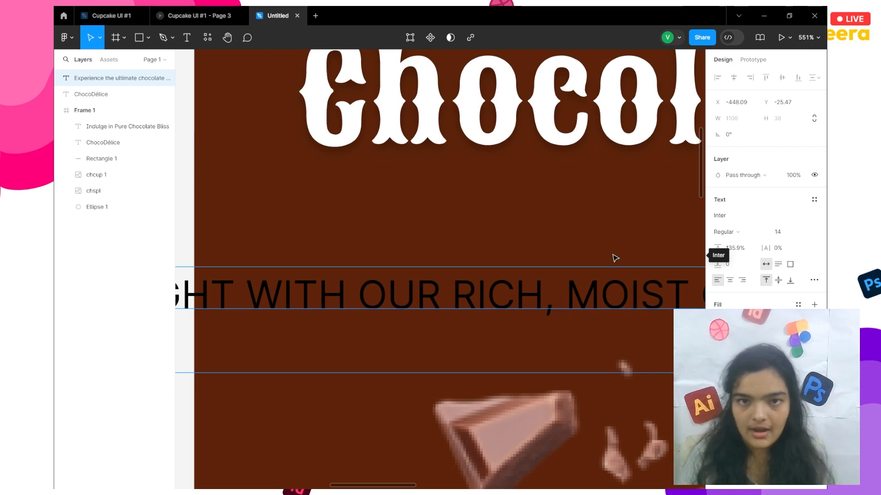
# Step: Remove the description's uppercase setting so it uses its original as-typed letter case
pyautogui.click(814, 280)
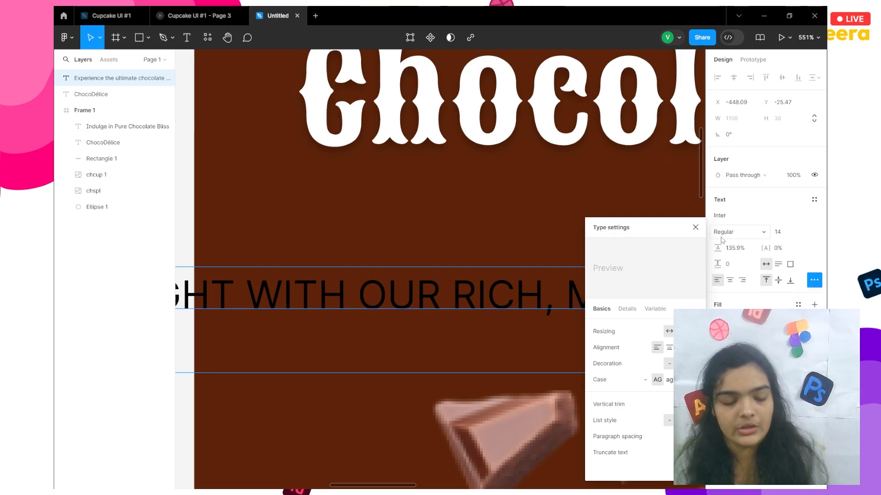
pyautogui.scroll(-3, 507, 301)
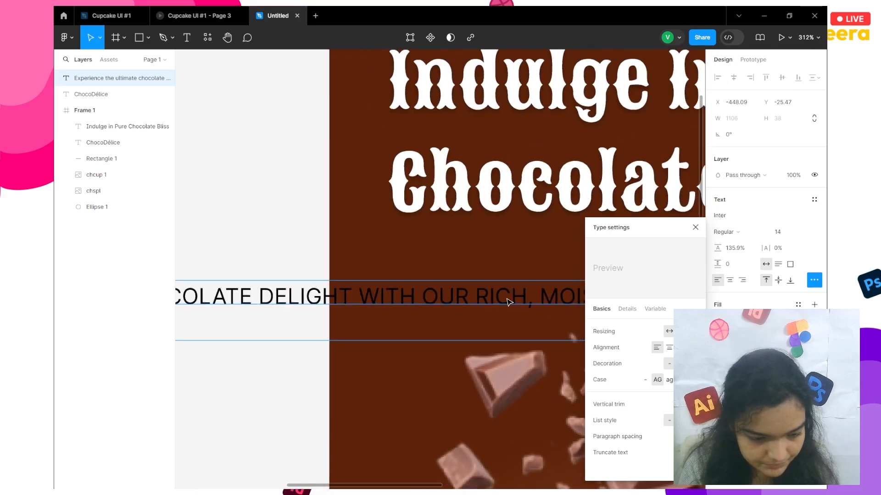
pyautogui.scroll(-5, 507, 301)
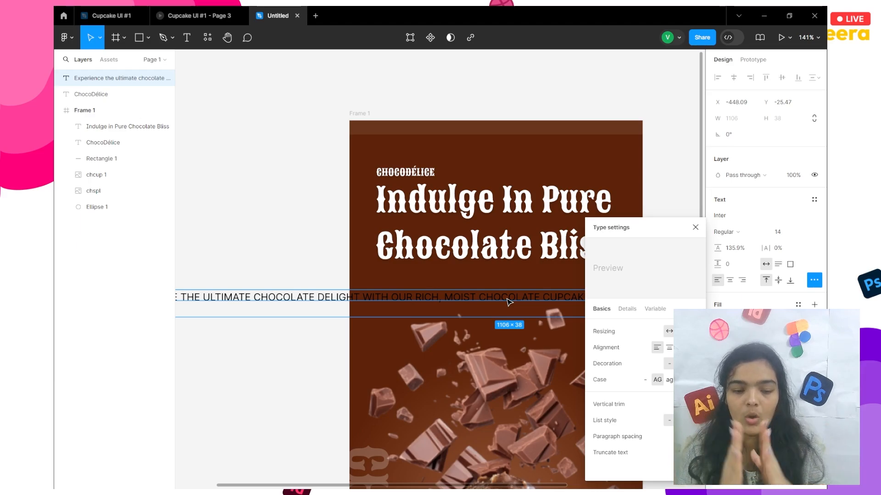
pyautogui.click(440, 247)
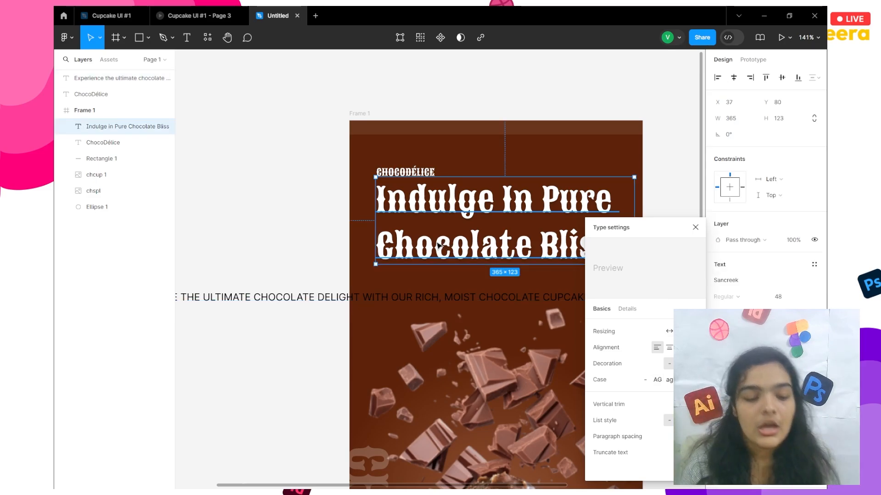
pyautogui.scroll(5, 438, 247)
pyautogui.click(376, 400)
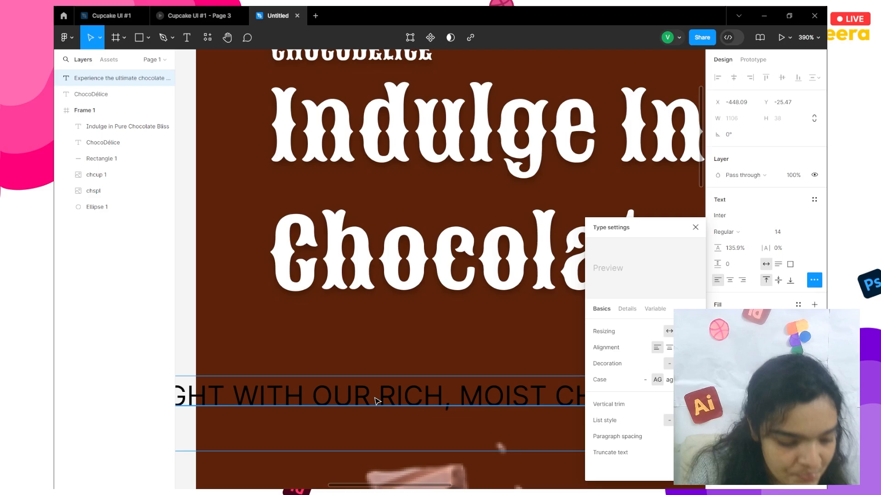
pyautogui.scroll(-5, 375, 402)
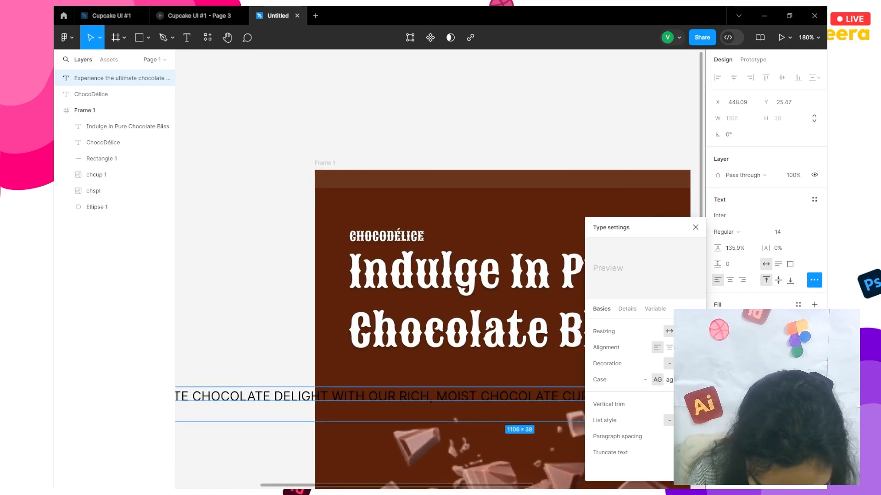
pyautogui.click(682, 380)
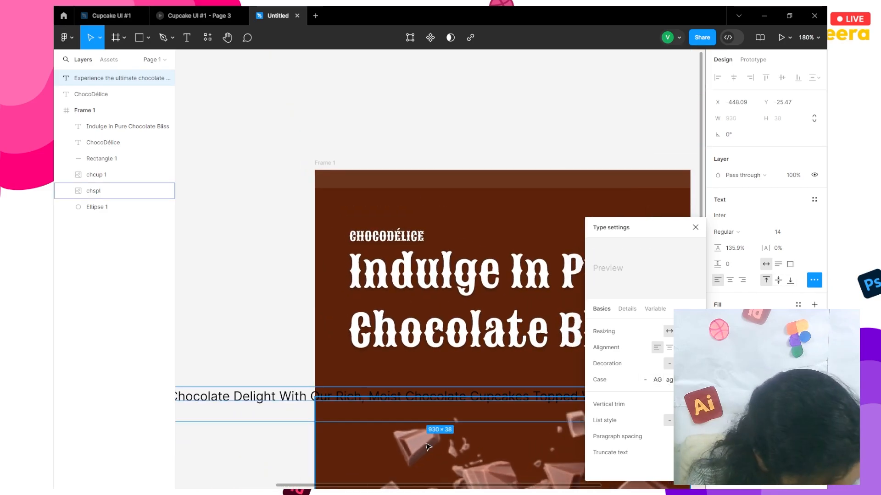
pyautogui.scroll(-2, 426, 446)
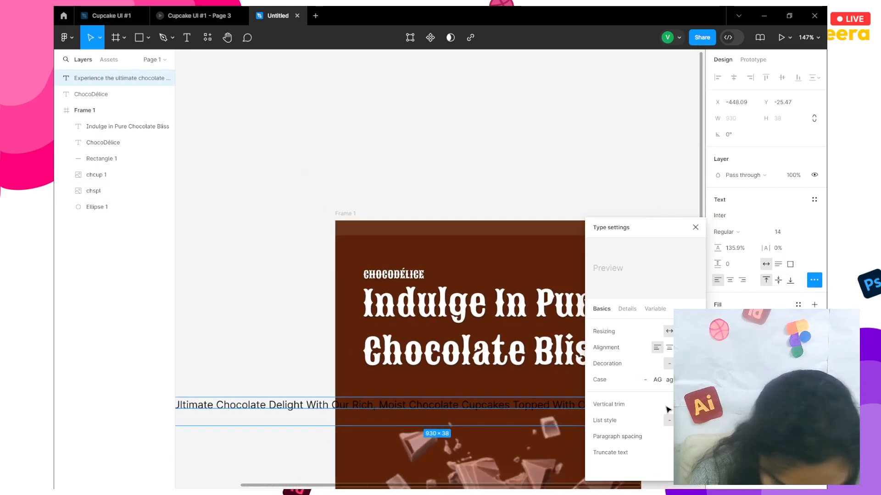
pyautogui.click(645, 380)
pyautogui.scroll(-4, 448, 426)
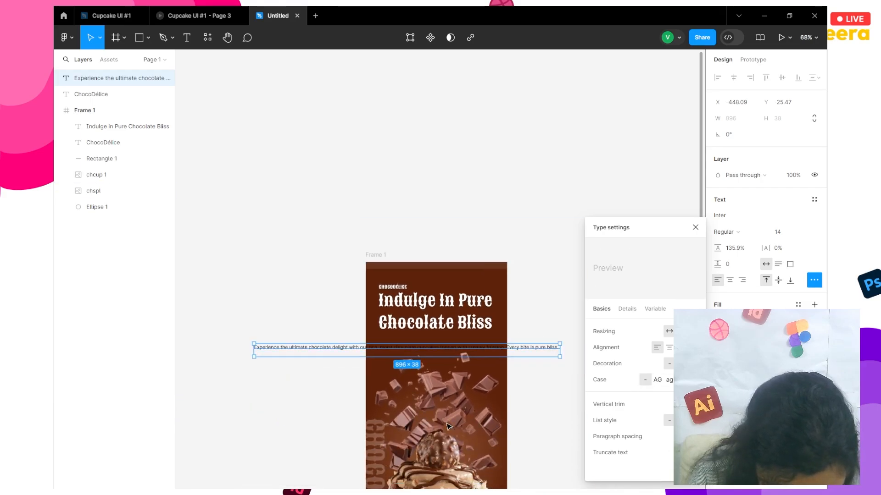
# Step: Narrow the description's text box to 200 wide and place it under the headline inside Frame 1 at X 47, Y 203
pyautogui.hscroll(3, 447, 427)
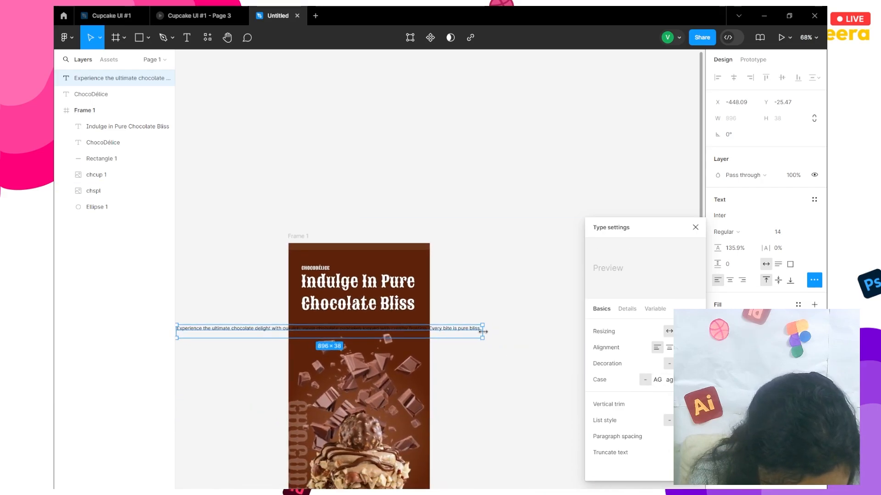
pyautogui.moveTo(483, 332); pyautogui.dragTo(332, 331)
pyautogui.scroll(5, 327, 329)
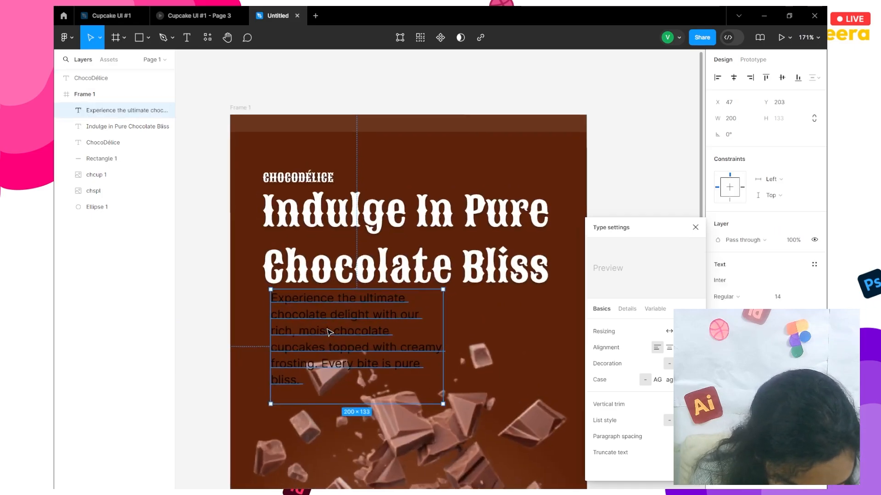
# Step: Tighten the headline's line height and move the headline down to Y 84
pyautogui.scroll(3, 327, 331)
pyautogui.click(276, 190)
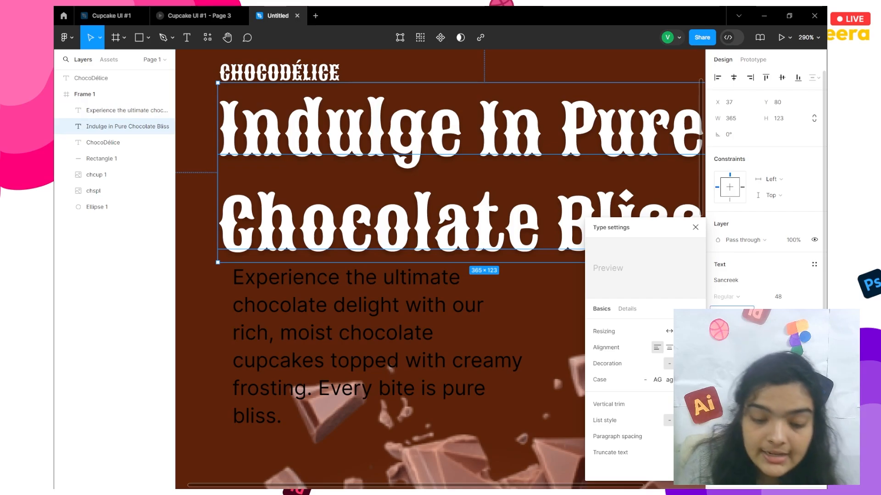
pyautogui.moveTo(707, 300)
pyautogui.mouseDown()
pyautogui.moveTo(686, 299)
pyautogui.moveTo(706, 299)
pyautogui.mouseUp()
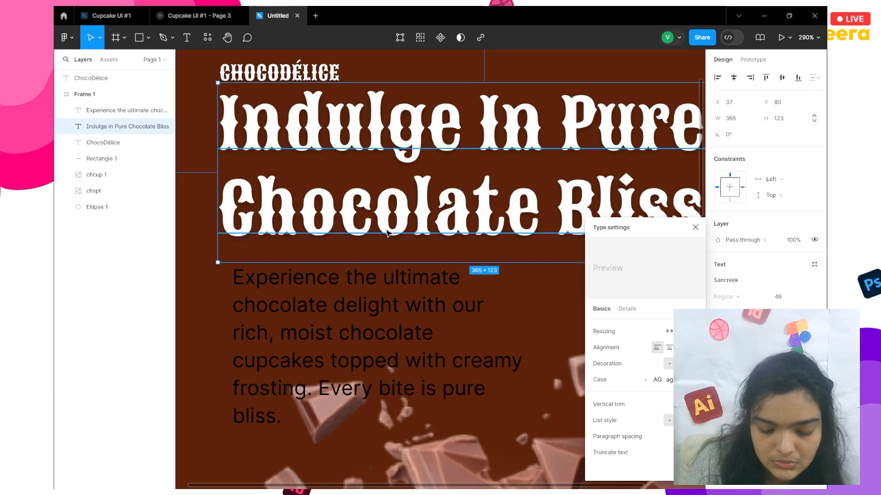
pyautogui.moveTo(387, 228); pyautogui.dragTo(386, 232)
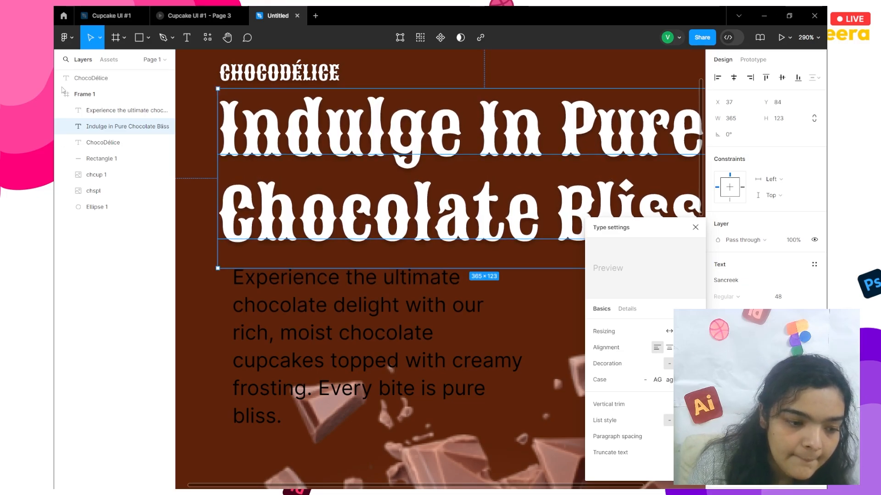
# Step: Nudge the small brand name above the headline slightly down, and change the description's text colour to white, FFFFFF
pyautogui.click(271, 75)
pyautogui.moveTo(271, 75); pyautogui.dragTo(272, 76)
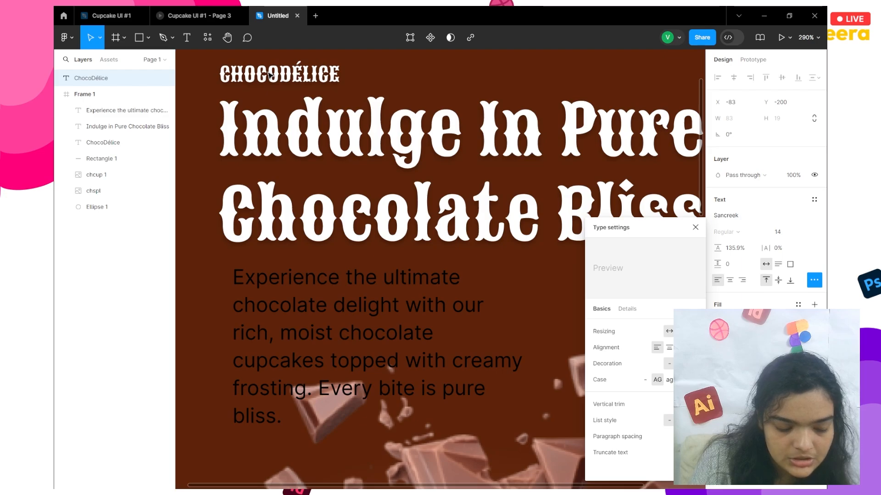
pyautogui.click(262, 344)
pyautogui.scroll(-3, 262, 344)
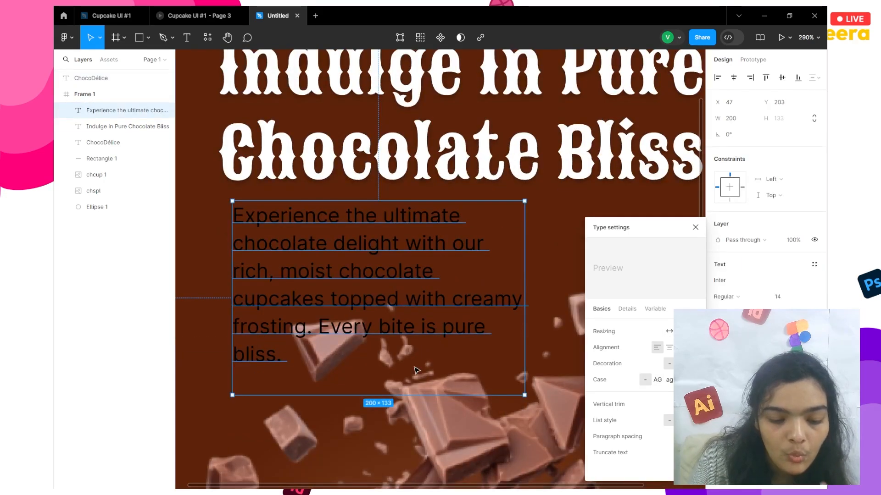
pyautogui.click(717, 370)
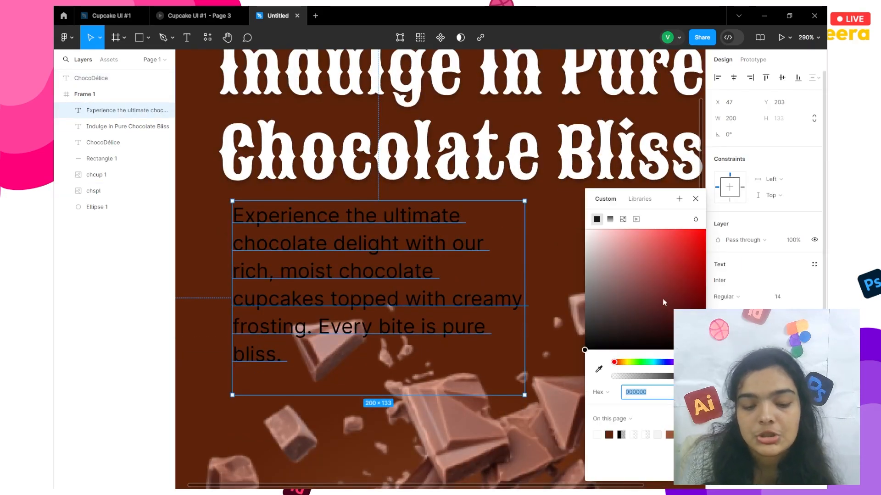
pyautogui.moveTo(663, 299); pyautogui.dragTo(503, 177)
pyautogui.scroll(-3, 503, 177)
pyautogui.hscroll(5, 504, 180)
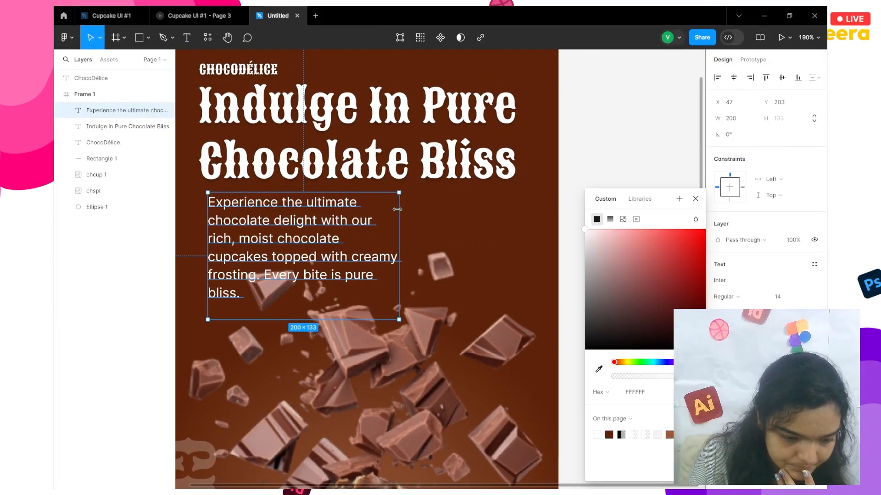
# Step: Set the description's font weight to Medium and its size to 12
pyautogui.click(736, 302)
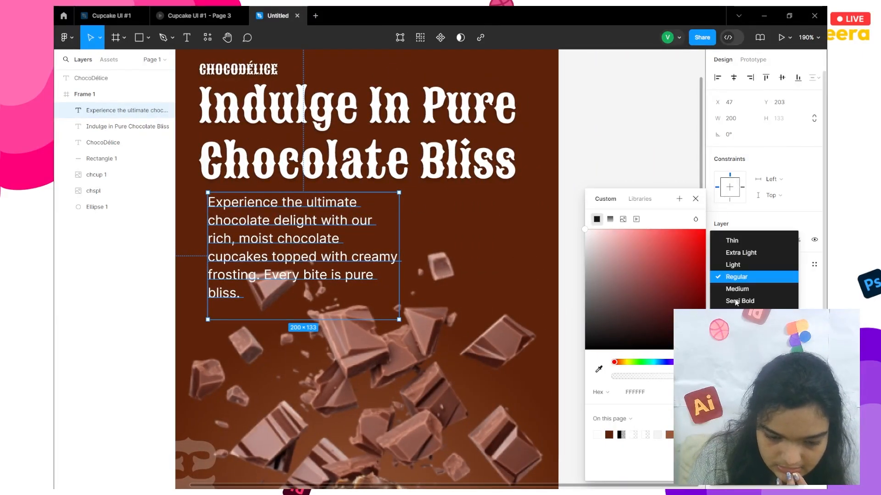
pyautogui.click(735, 289)
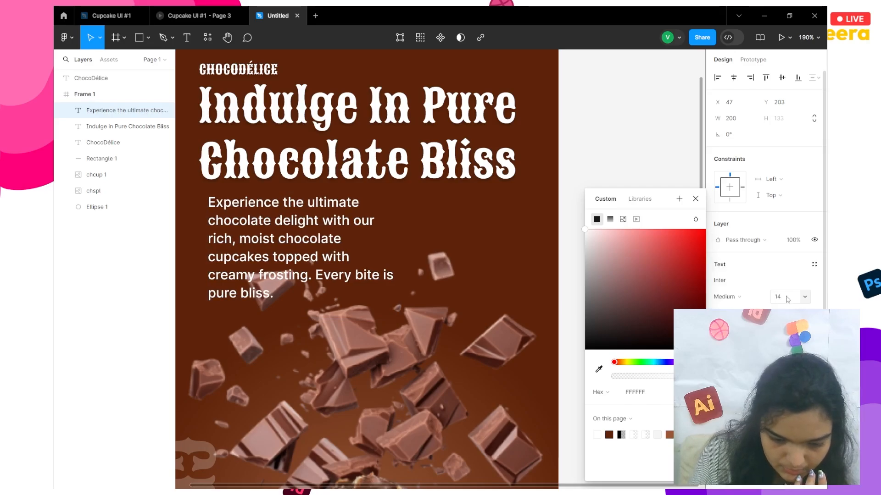
pyautogui.click(805, 297)
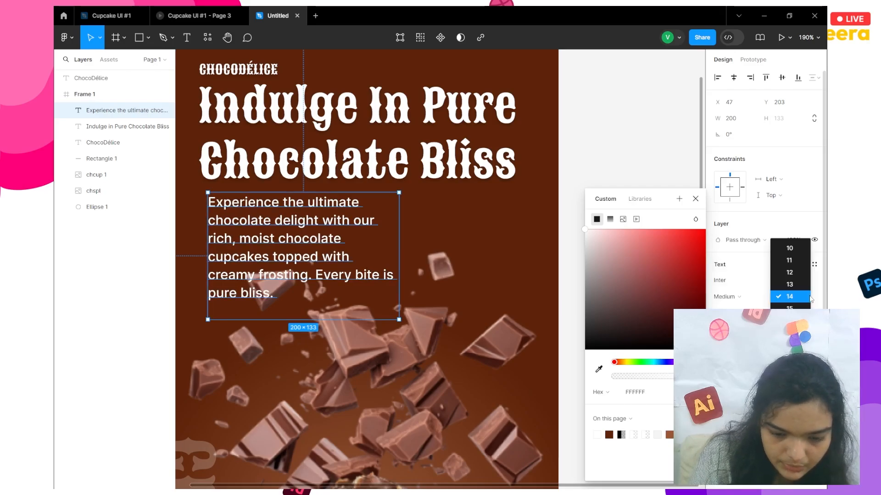
pyautogui.click(798, 275)
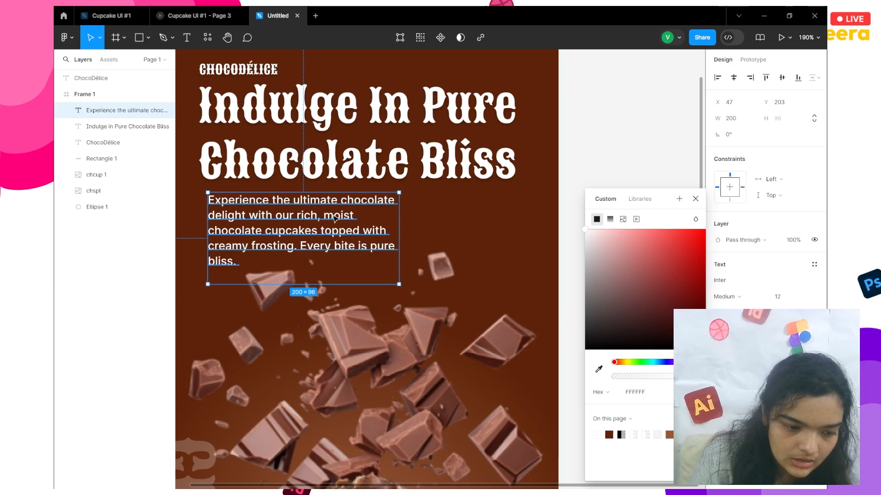
# Step: Widen the description's text box to about 317 so it spans most of the headline's width
pyautogui.hscroll(-1, 399, 221)
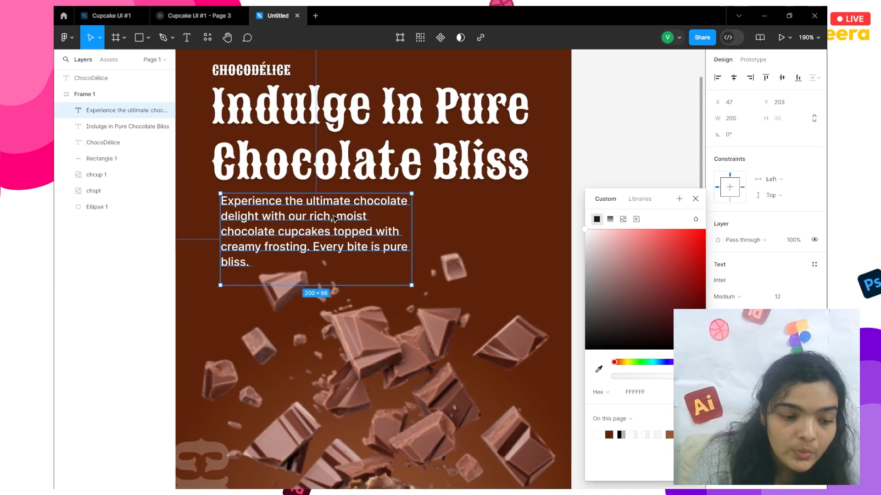
pyautogui.press('Escape')
pyautogui.click(412, 223)
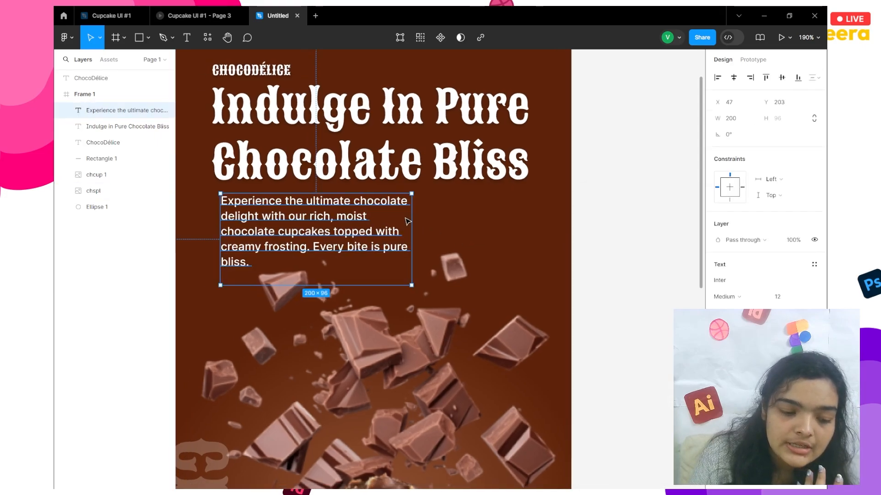
pyautogui.moveTo(415, 220); pyautogui.dragTo(524, 233)
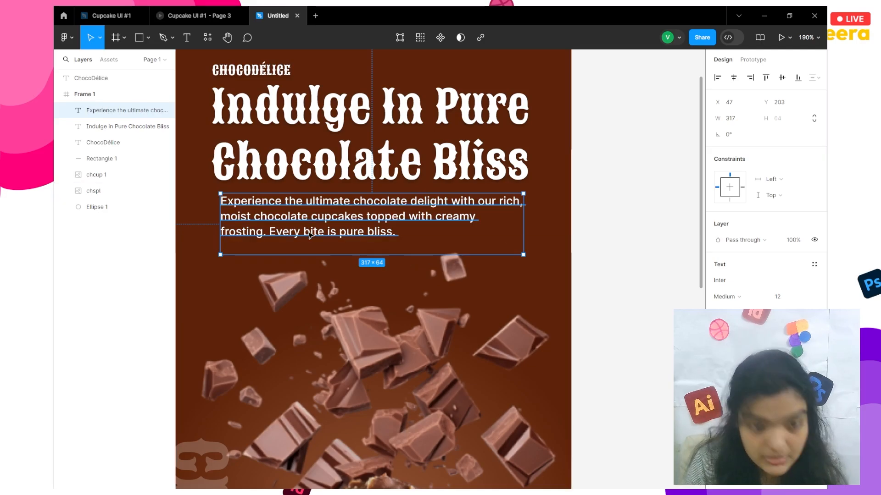
# Step: Move the description near the headline's starting edge, to about X 34, Y 207
pyautogui.scroll(5, 321, 236)
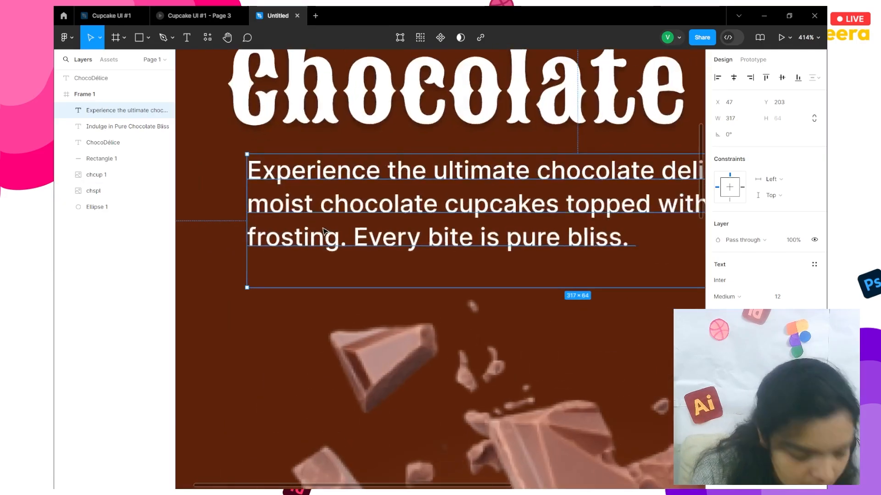
pyautogui.moveTo(345, 236)
pyautogui.mouseDown()
pyautogui.moveTo(321, 245)
pyautogui.moveTo(331, 242)
pyautogui.mouseUp()
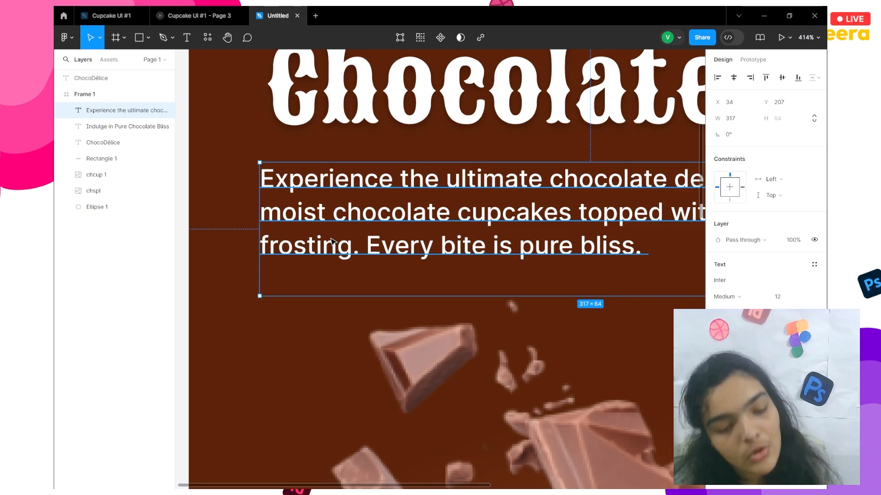
pyautogui.scroll(3, 330, 241)
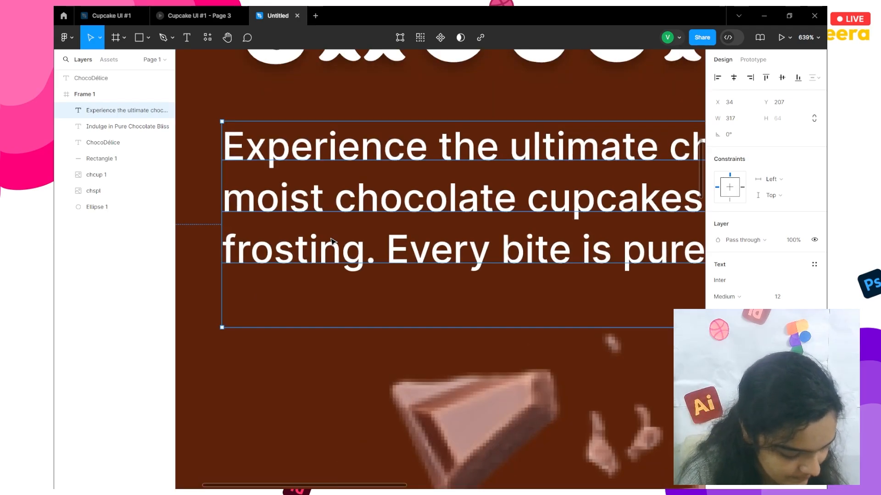
pyautogui.scroll(-6, 330, 242)
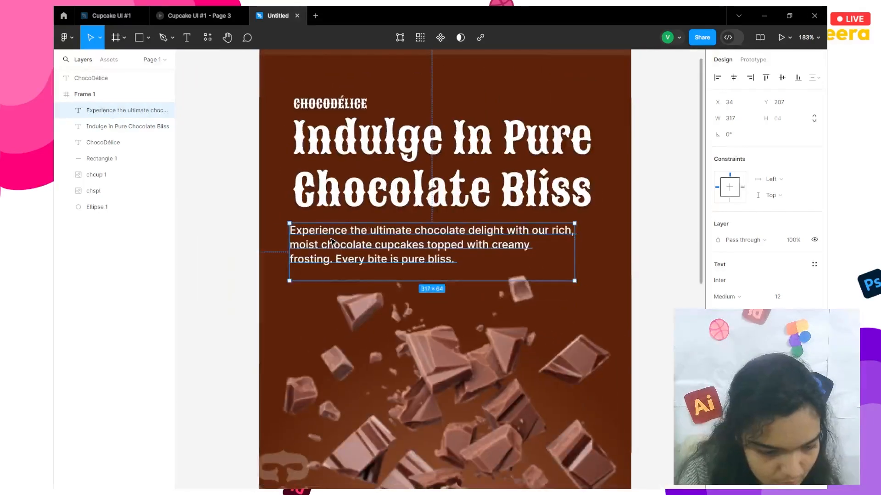
pyautogui.scroll(-1, 330, 241)
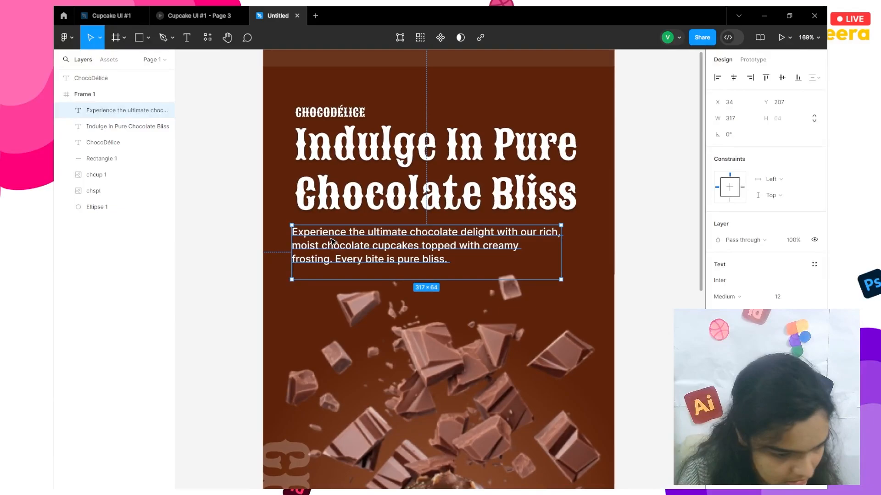
# Step: Move the headline down to Y 88 and nudge the small brand name down slightly
pyautogui.click(357, 201)
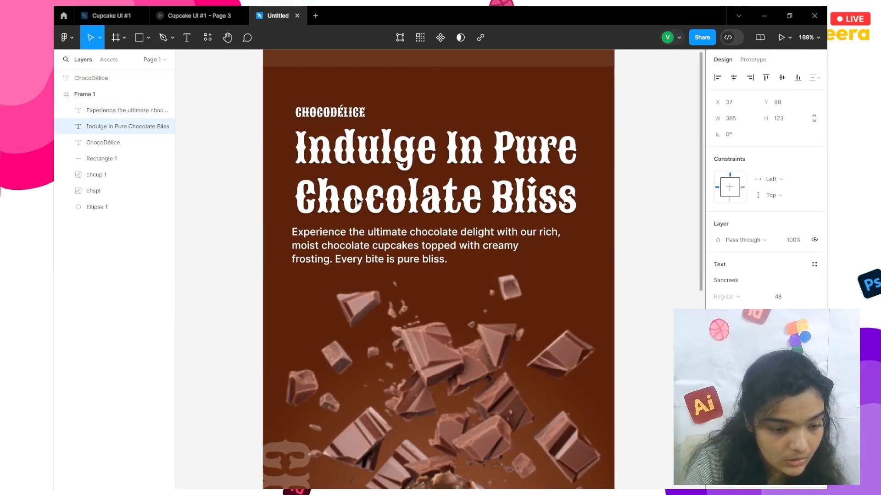
pyautogui.press('Down')
pyautogui.click(333, 112)
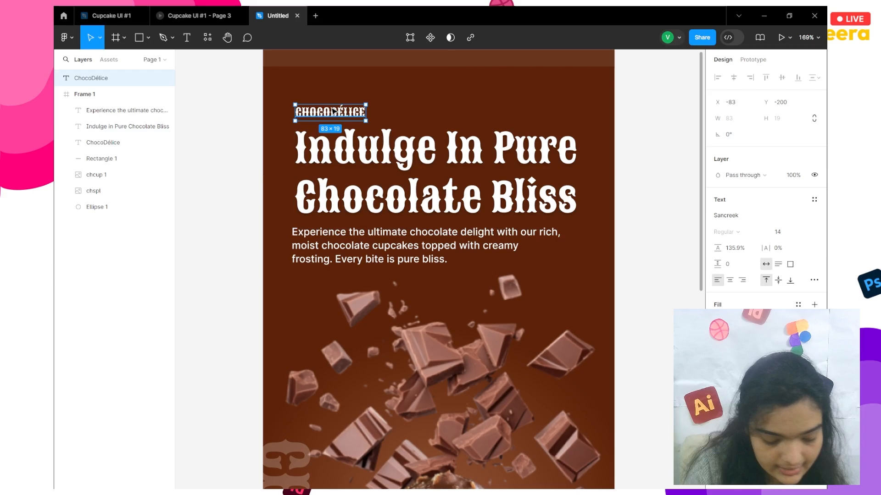
# Step: Nudge the description to X 37, Y 203 so it aligns with the headline's starting edge
pyautogui.click(357, 235)
pyautogui.press('Up')
pyautogui.press('Up')
pyautogui.press('Up')
pyautogui.press('Up')
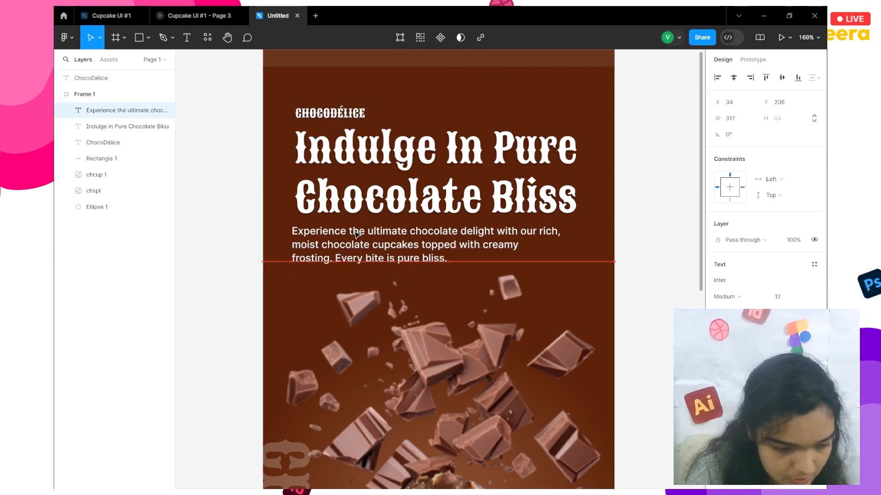
pyautogui.press('Right')
pyautogui.press('Right')
pyautogui.press('Right')
pyautogui.press('Right')
pyautogui.press('Right')
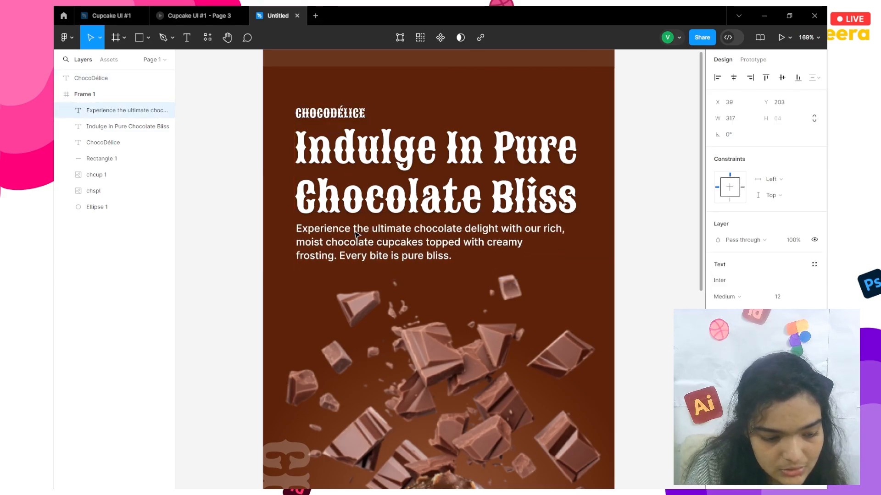
pyautogui.press('Left')
pyautogui.press('Left')
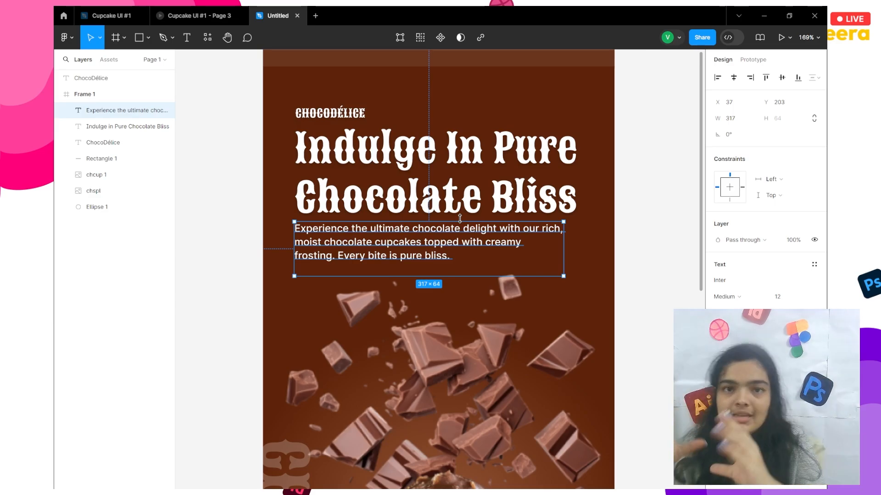
# Step: Set the description's font size to 11
pyautogui.scroll(5, 460, 219)
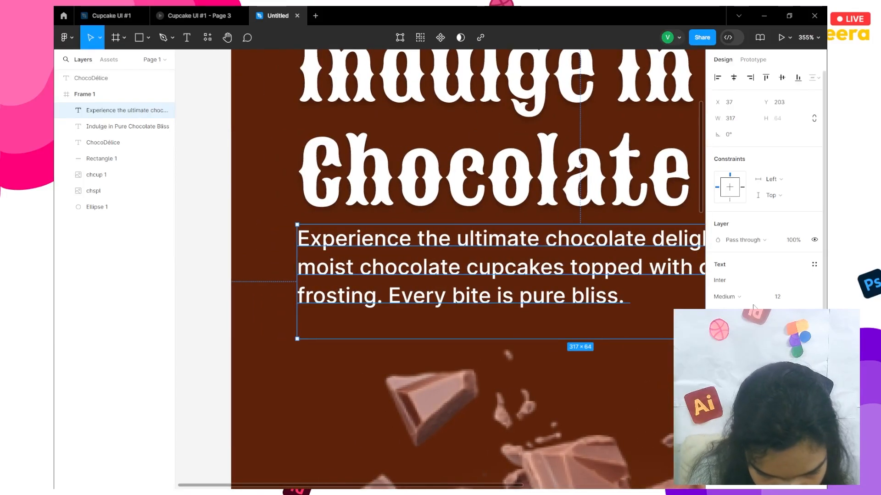
pyautogui.click(737, 299)
pyautogui.click(738, 297)
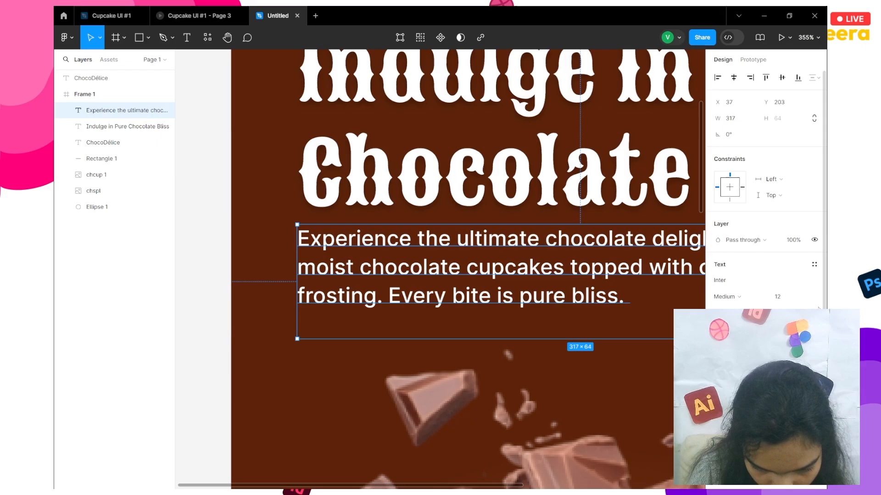
pyautogui.click(786, 299)
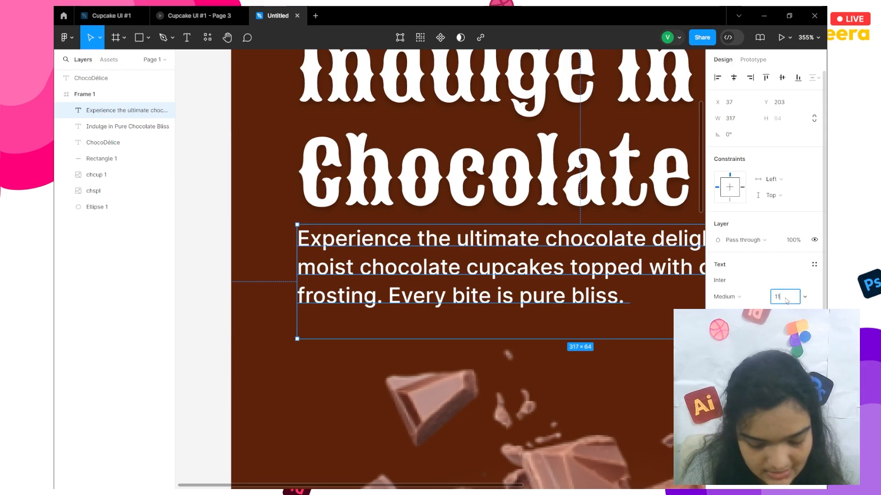
pyautogui.write('11')
pyautogui.press('Return')
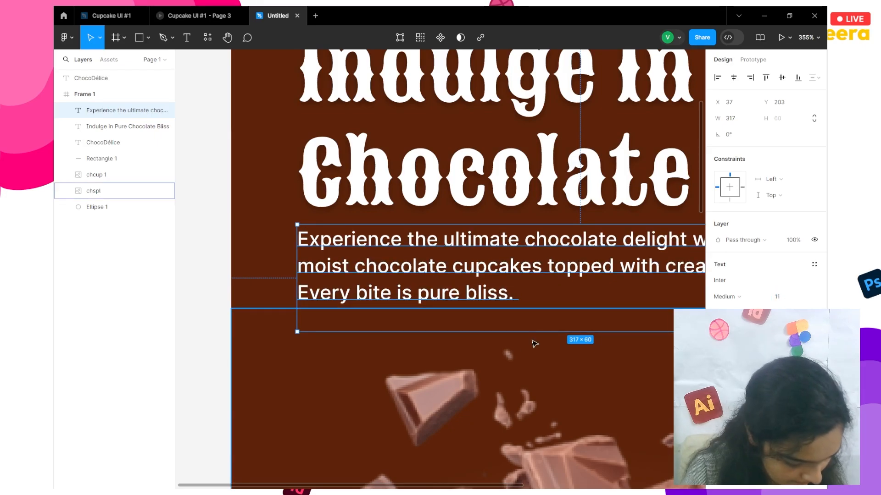
# Step: Widen the description's text box to about 339
pyautogui.scroll(-3, 517, 359)
pyautogui.scroll(-2, 518, 359)
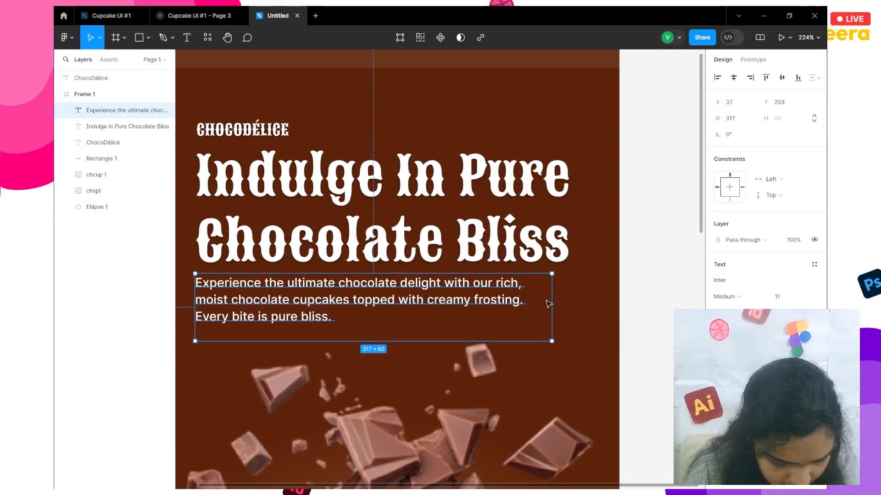
pyautogui.moveTo(591, 307); pyautogui.dragTo(577, 307)
# Step: Try the description at font size 14, and set it back to 12
pyautogui.click(787, 296)
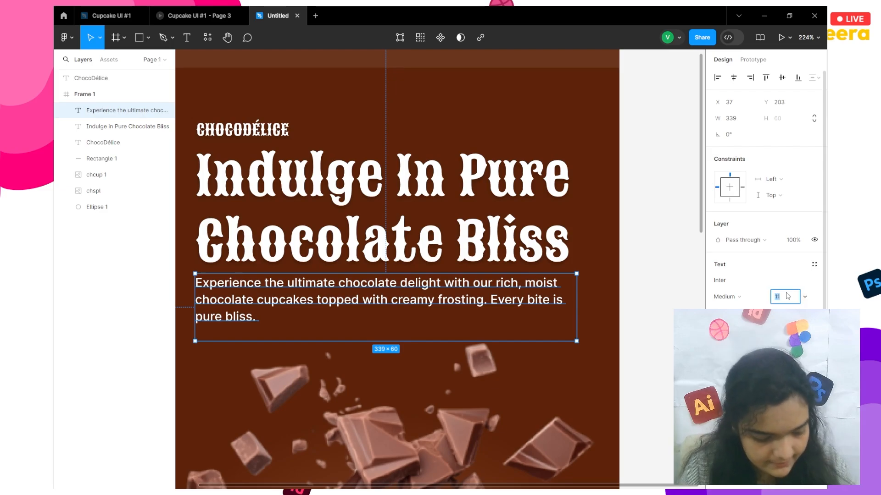
pyautogui.write('14')
pyautogui.press('Return')
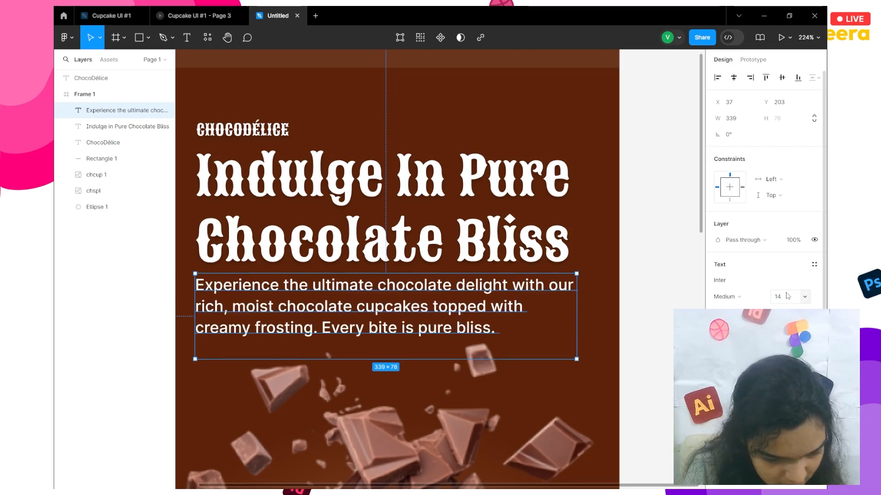
pyautogui.click(788, 296)
pyautogui.write('12')
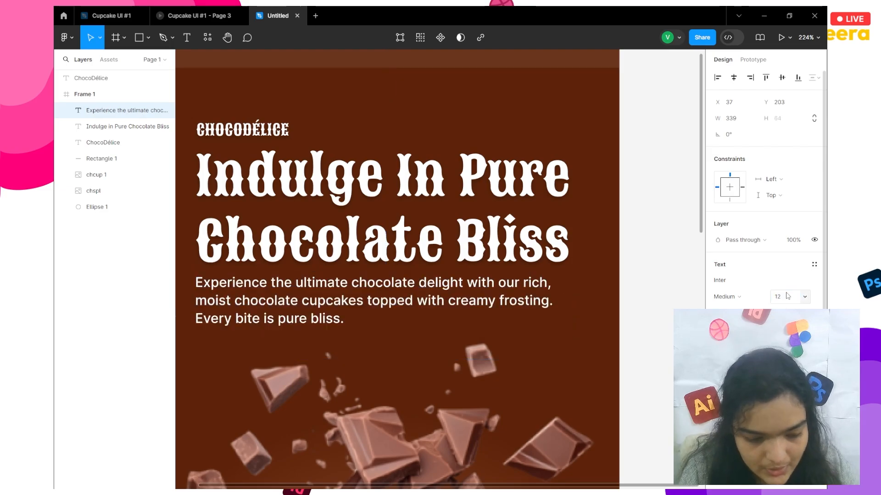
pyautogui.press('Return')
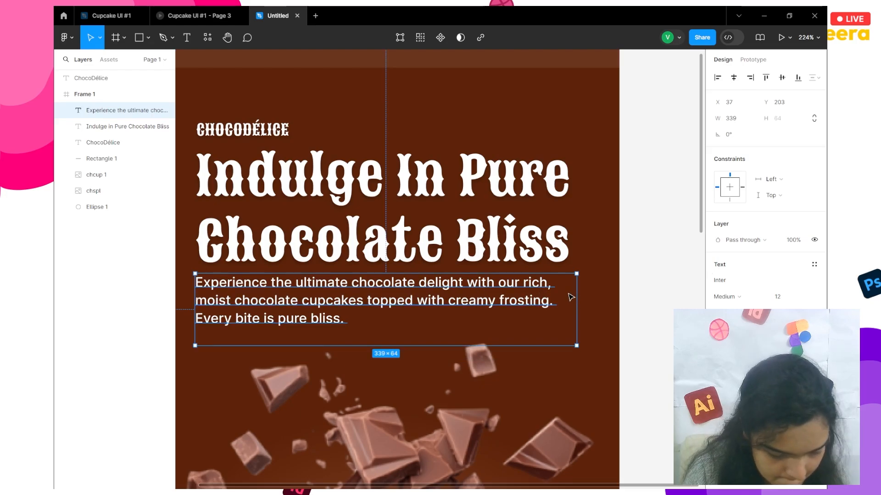
pyautogui.moveTo(562, 289)
pyautogui.mouseDown()
pyautogui.moveTo(548, 290)
pyautogui.moveTo(597, 290)
pyautogui.moveTo(577, 290)
pyautogui.mouseUp()
# Step: Add the text "Enjoy NOW" over the chocolate splash, just below the start of the description
pyautogui.hscroll(-2, 578, 293)
pyautogui.scroll(-4, 579, 292)
pyautogui.hscroll(-2, 579, 292)
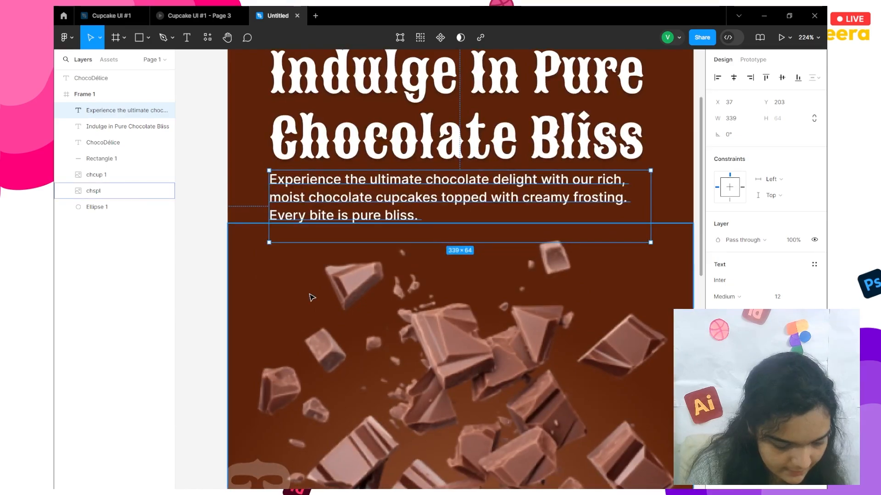
pyautogui.click(275, 295)
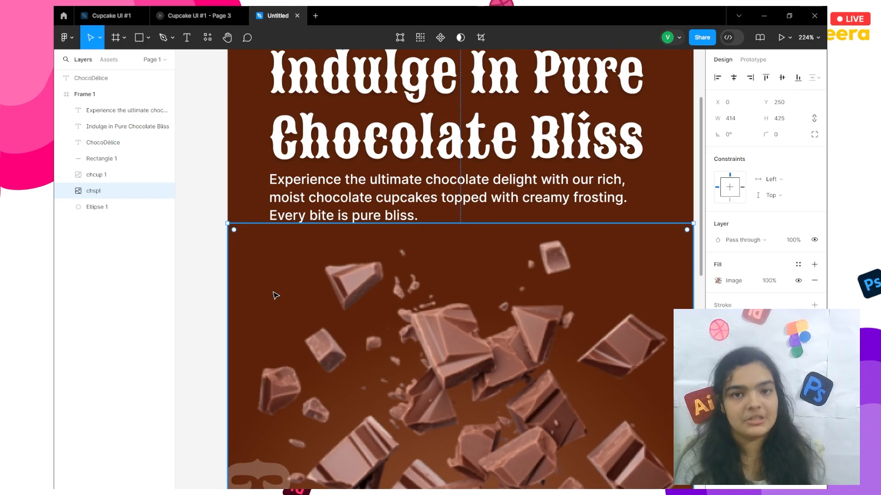
pyautogui.click(217, 223)
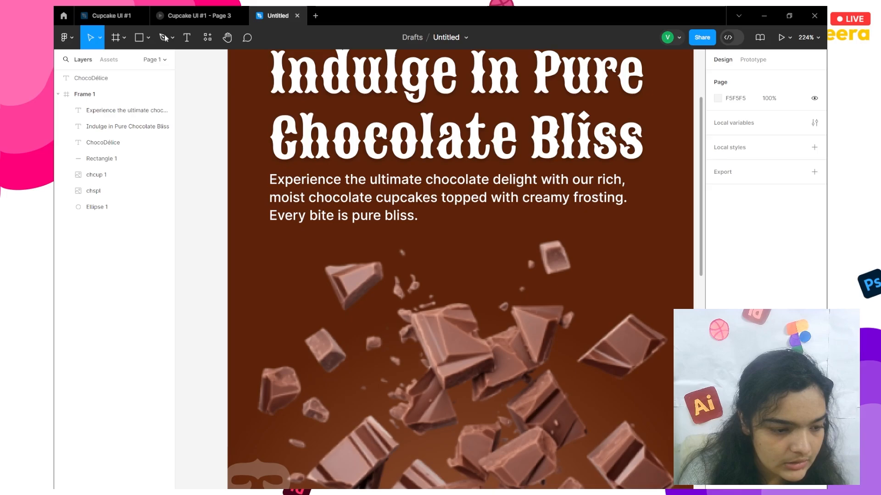
pyautogui.click(186, 38)
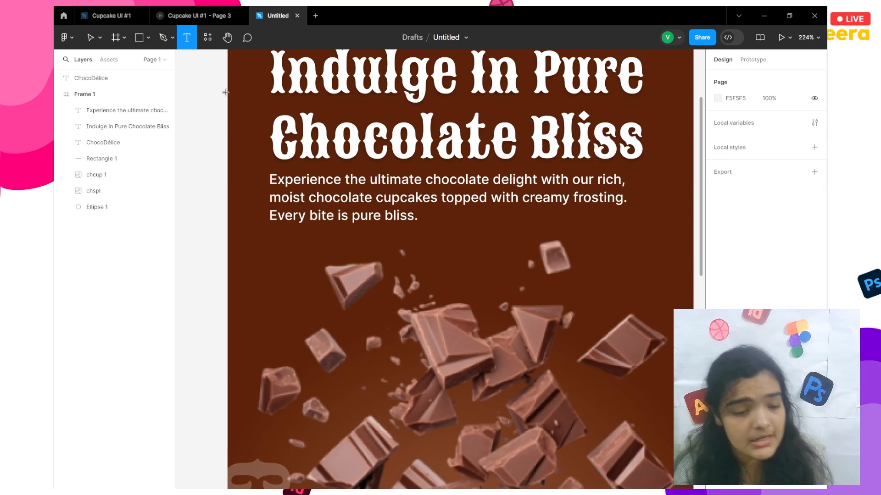
pyautogui.click(275, 261)
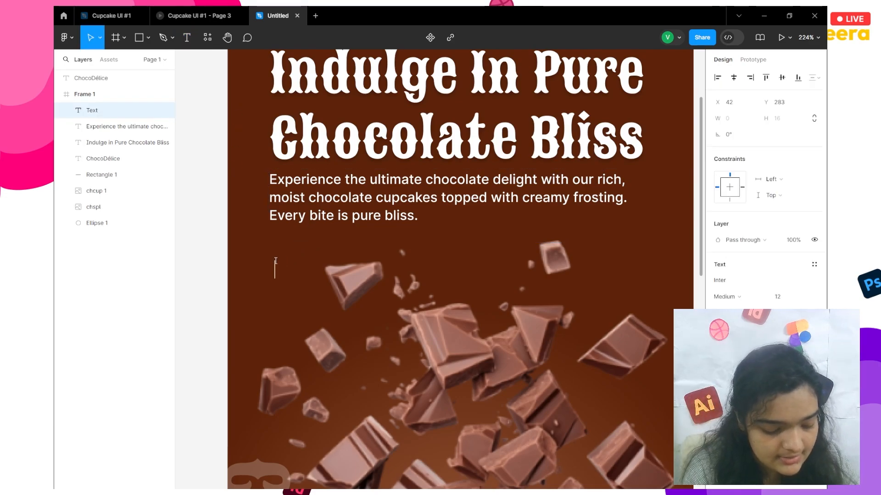
pyautogui.write('Enjoy NOW')
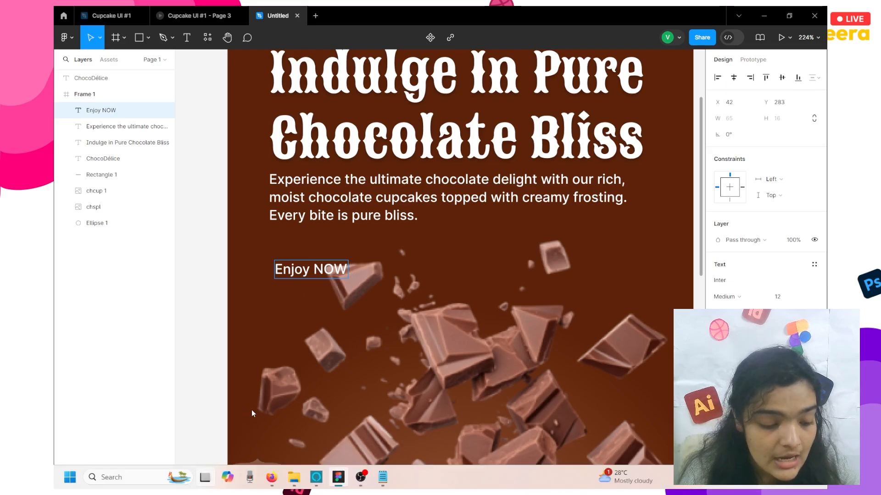
# Step: Switch to Firefox and search the web for "ascii arrows" in a new tab
pyautogui.click(204, 478)
pyautogui.click(243, 266)
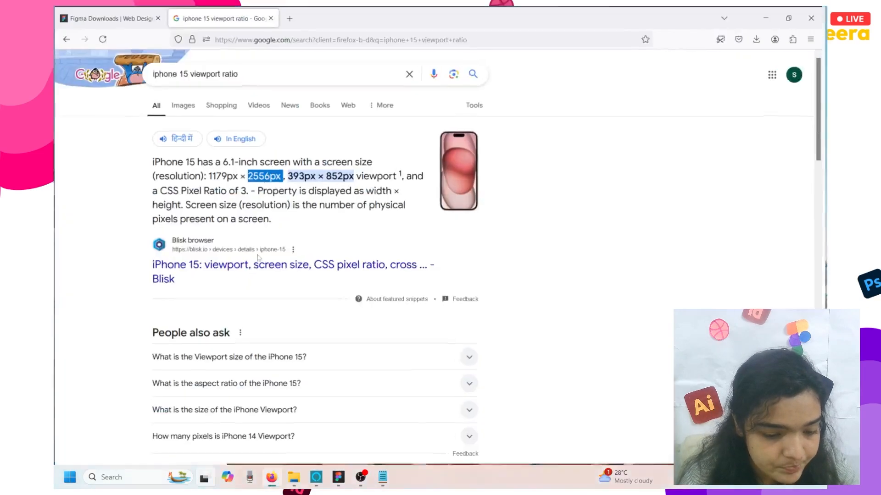
pyautogui.click(290, 18)
pyautogui.write('ascii ')
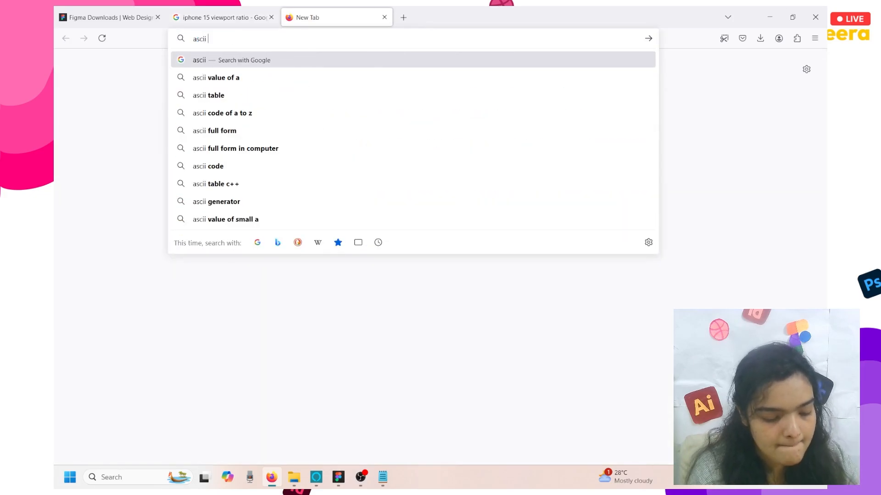
pyautogui.write('arrows')
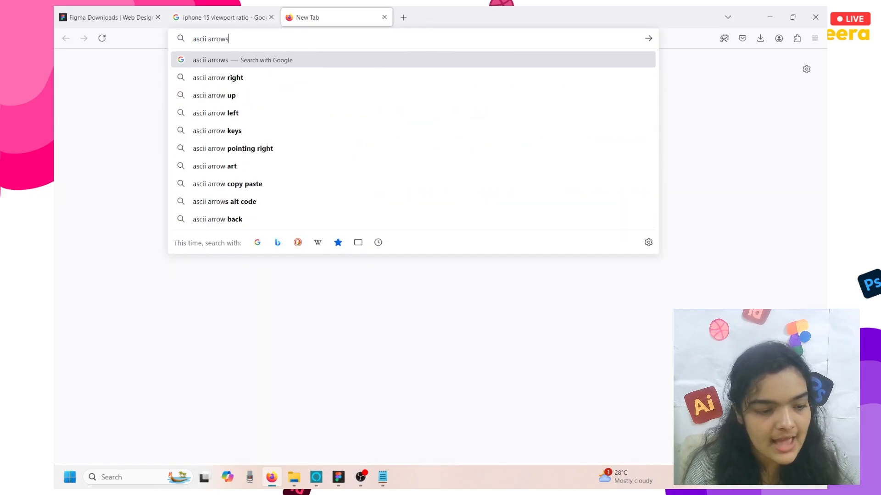
pyautogui.press('Return')
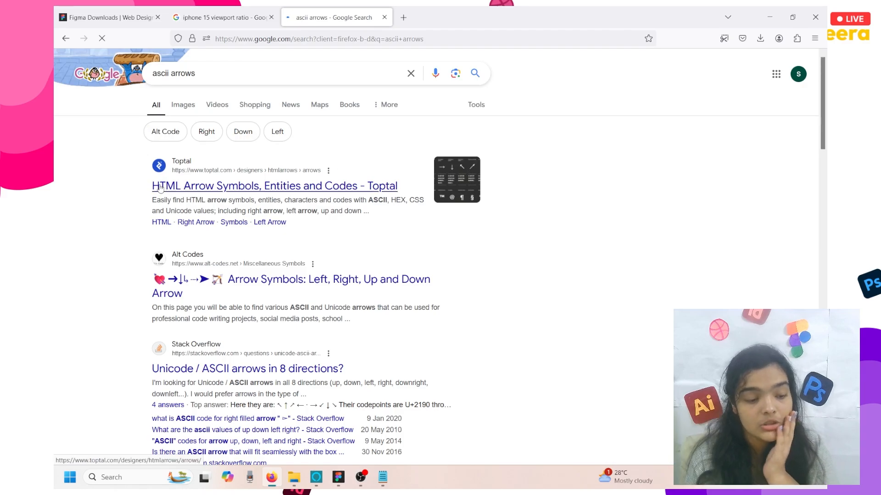
# Step: Open Toptal's HTML arrow symbols reference and copy the right arrow character from its detail page
pyautogui.click(161, 189)
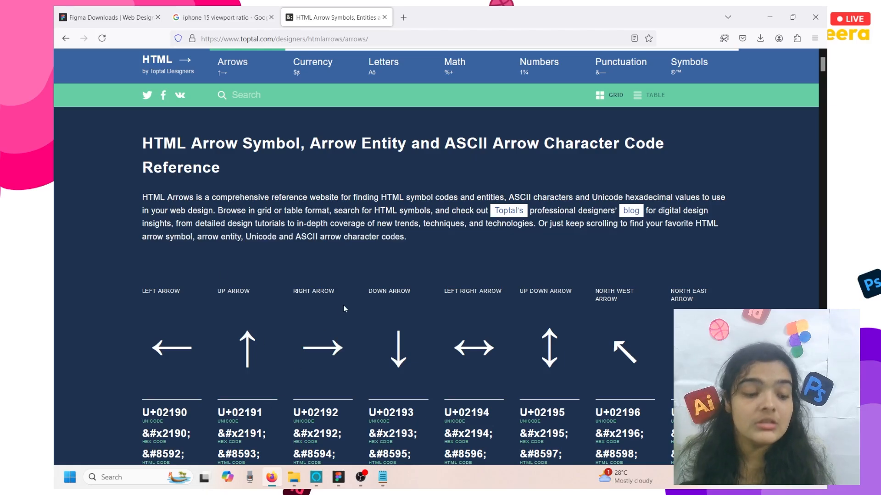
pyautogui.scroll(-2, 343, 305)
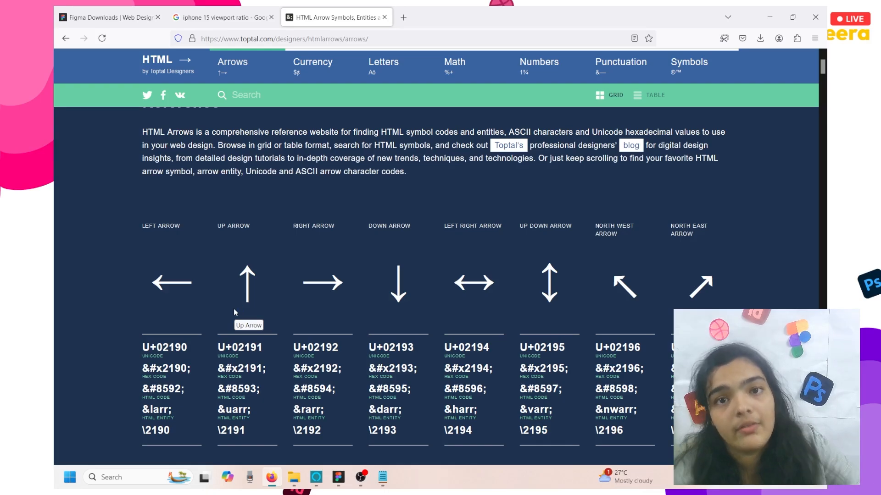
pyautogui.scroll(-2, 234, 313)
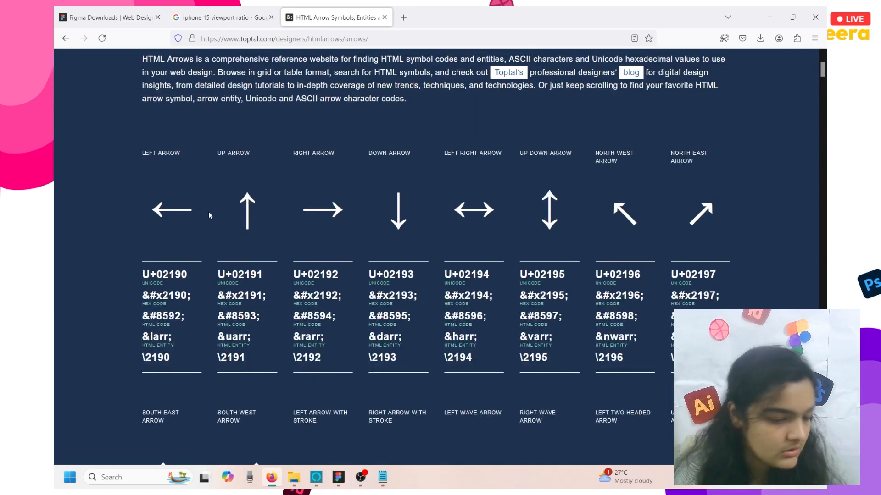
pyautogui.click(337, 227)
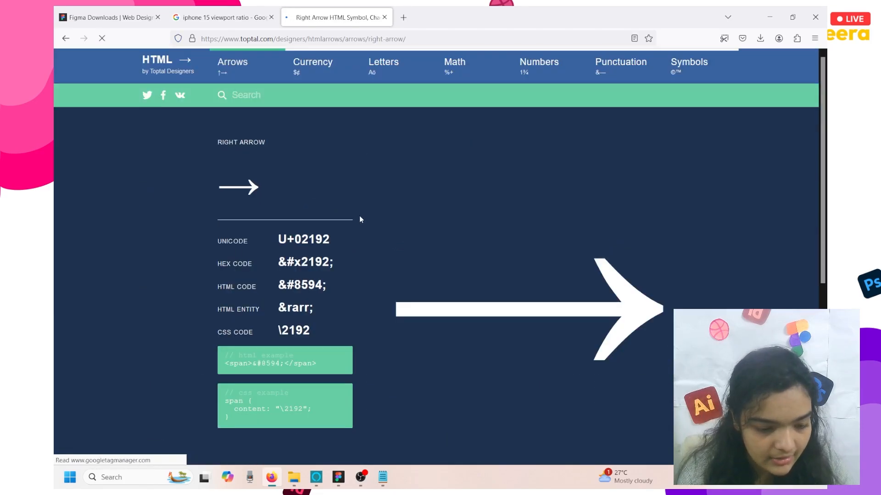
pyautogui.moveTo(359, 216); pyautogui.dragTo(216, 190)
pyautogui.hotkey('ctrl', 'c')
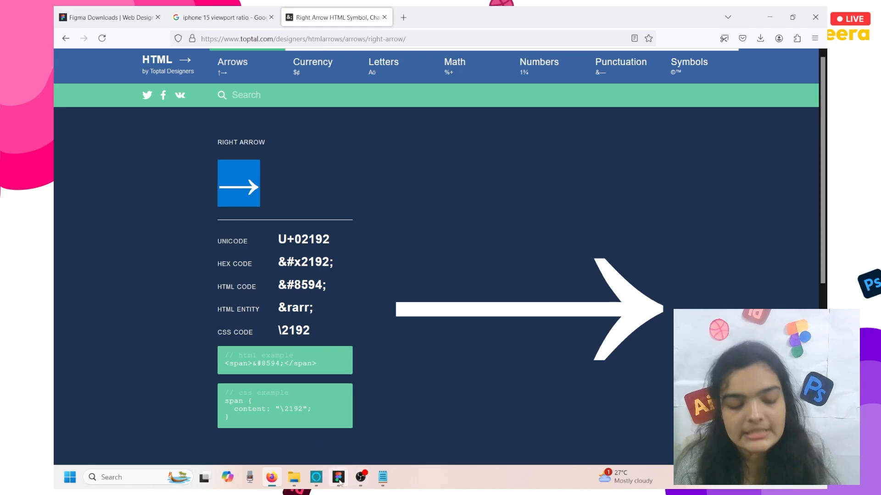
# Step: Return to Figma and paste the right arrow after "Enjoy NOW", then finish the text
pyautogui.click(336, 479)
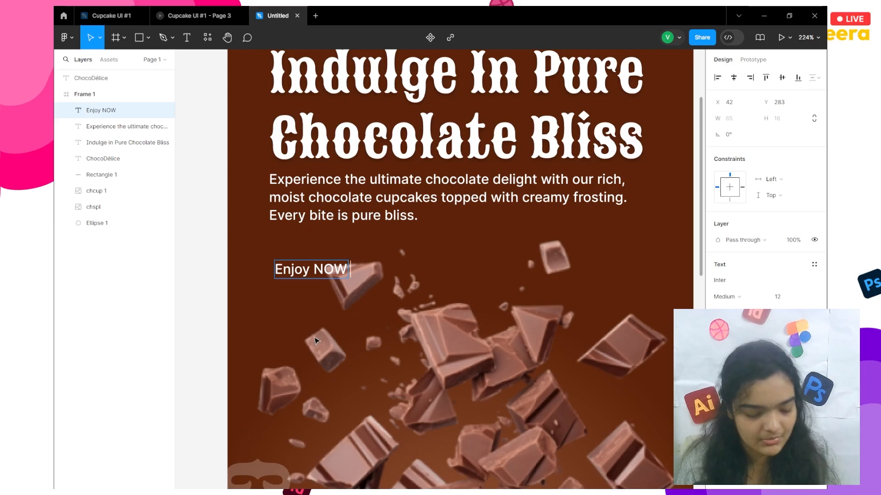
pyautogui.hotkey('ctrl', 'v')
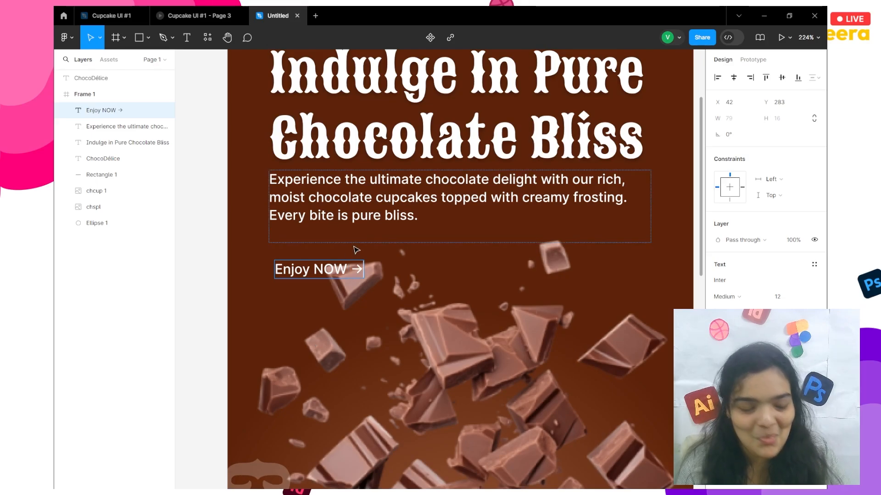
pyautogui.scroll(10, 312, 273)
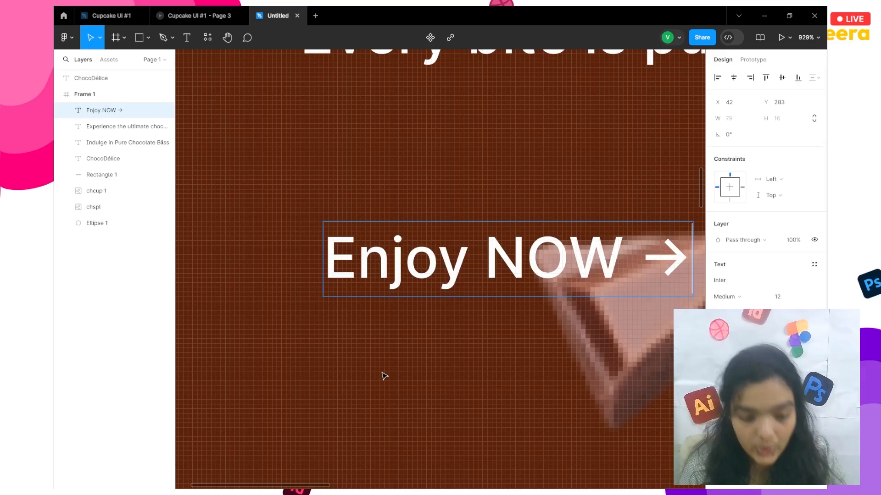
pyautogui.press('Escape')
# Step: Wrap the "Enjoy NOW →" text in its own frame and add auto layout to that frame
pyautogui.rightClick(422, 294)
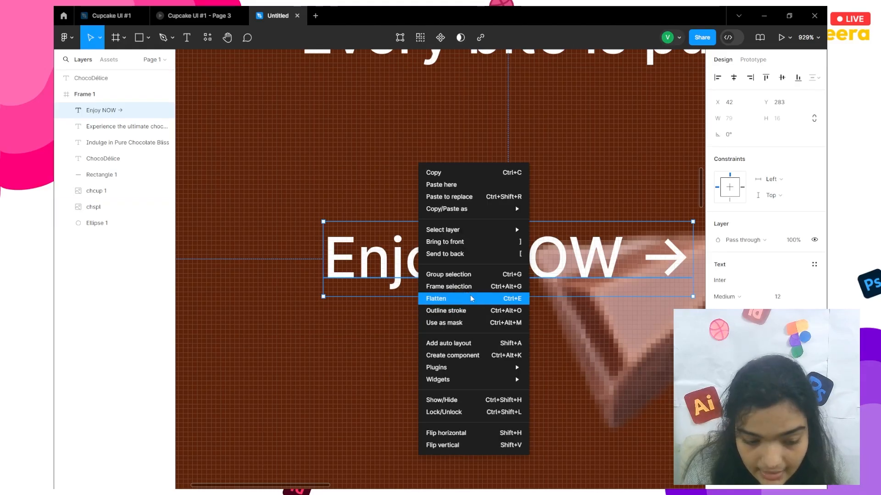
pyautogui.click(452, 286)
pyautogui.scroll(-5, 452, 292)
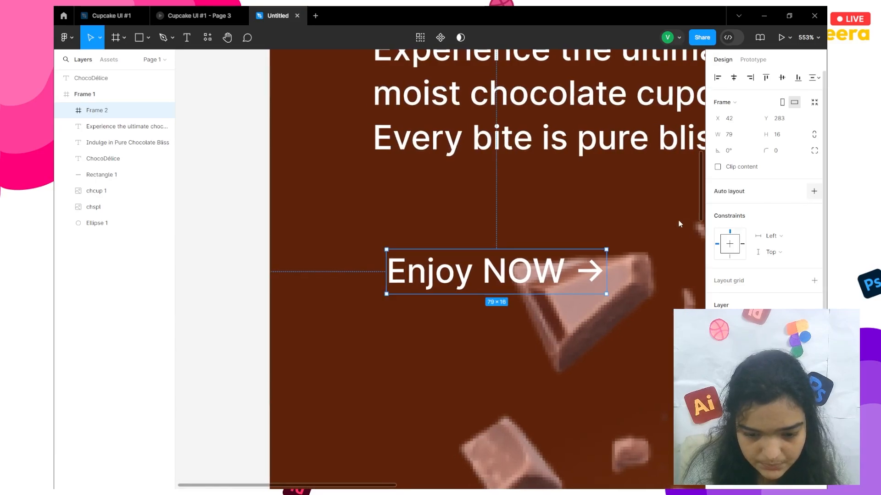
pyautogui.hotkey('shift', 'a')
pyautogui.hscroll(3, 586, 254)
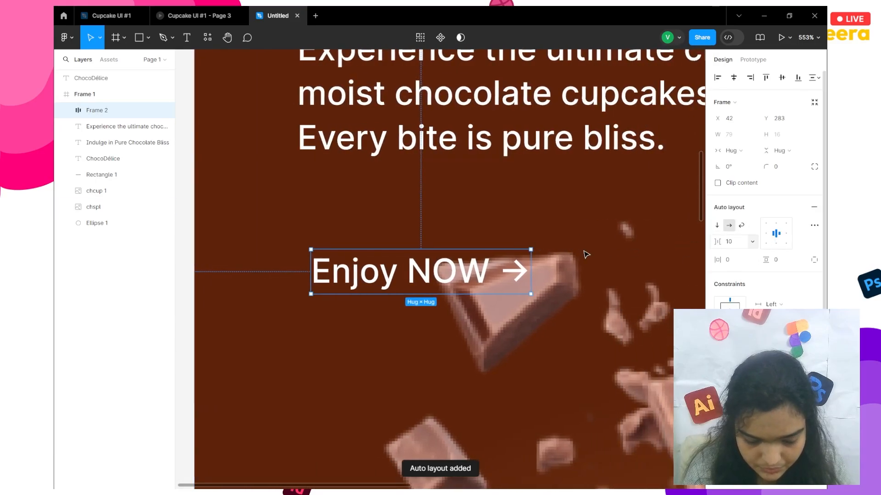
# Step: Set the button frame's padding to 27 horizontal and 12 vertical, and give it a white fill
pyautogui.moveTo(717, 260); pyautogui.dragTo(740, 260)
pyautogui.click(790, 264)
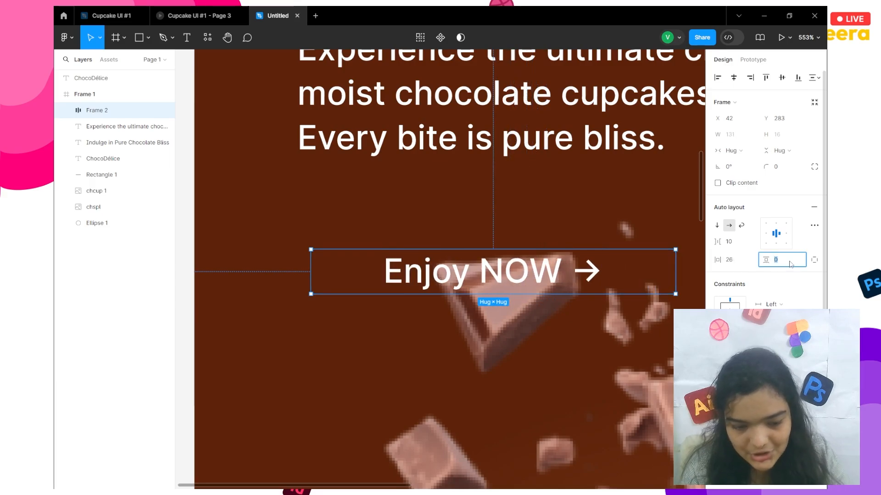
pyautogui.moveTo(768, 259)
pyautogui.mouseDown()
pyautogui.moveTo(784, 259)
pyautogui.moveTo(723, 264)
pyautogui.moveTo(766, 263)
pyautogui.mouseUp()
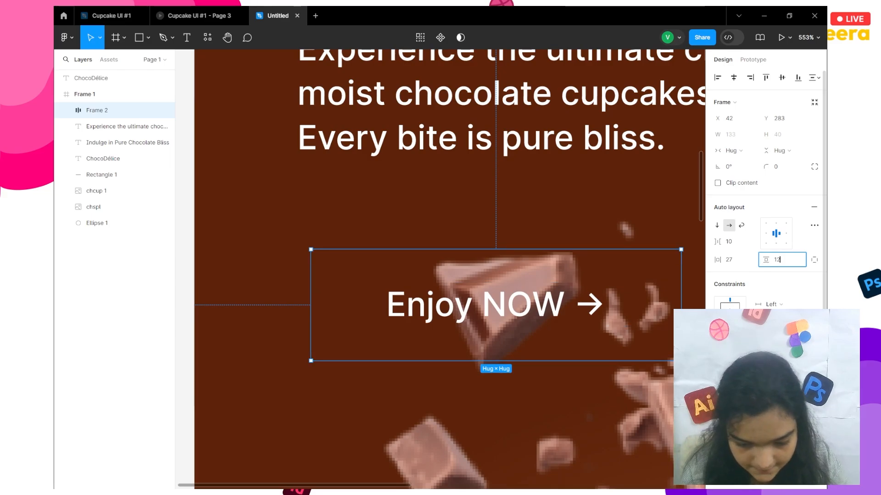
pyautogui.click(814, 414)
pyautogui.scroll(-2, 814, 415)
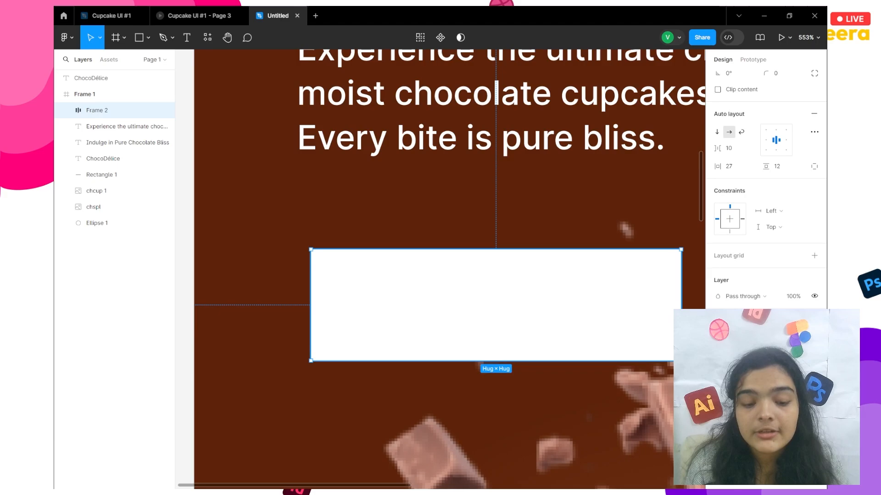
# Step: Color the "Enjoy NOW →" label with brown 5D2309 sampled from the background and set its weight to Bold
pyautogui.click(566, 307)
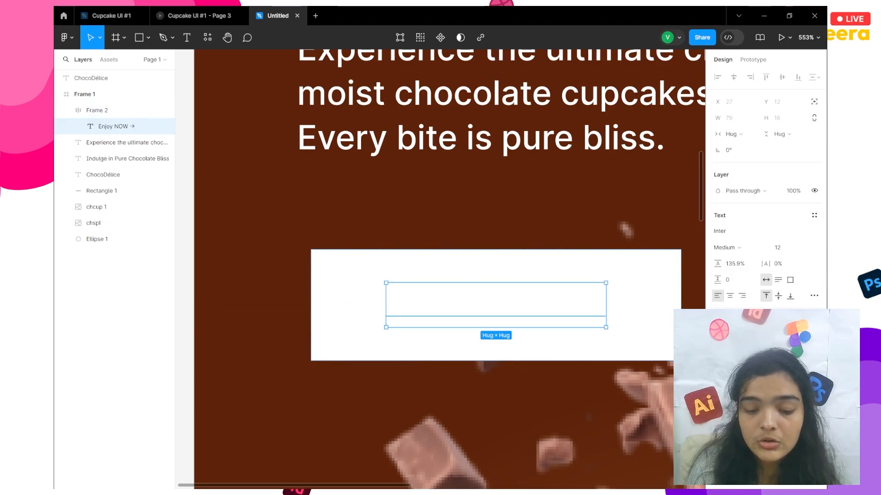
pyautogui.click(737, 336)
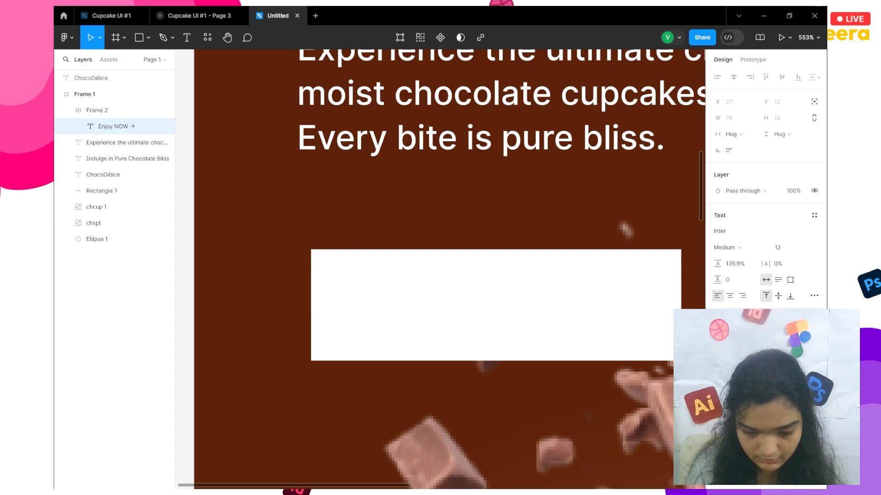
pyautogui.click(718, 337)
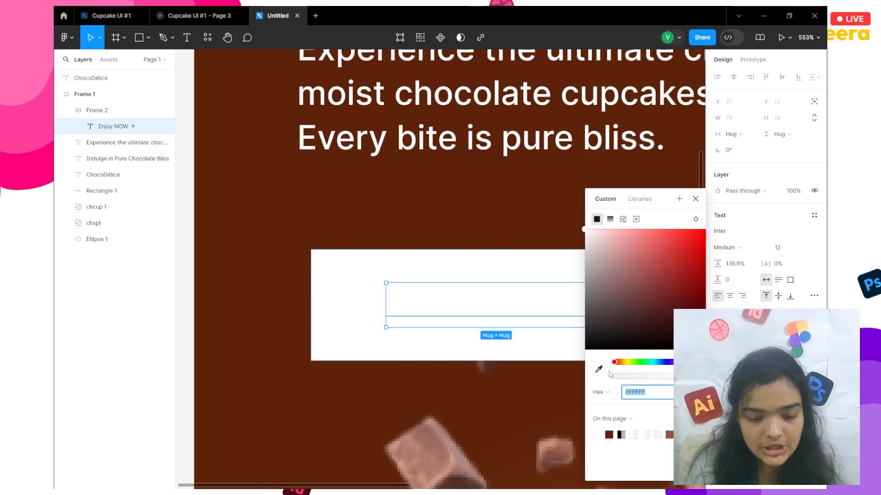
pyautogui.click(599, 369)
pyautogui.click(445, 230)
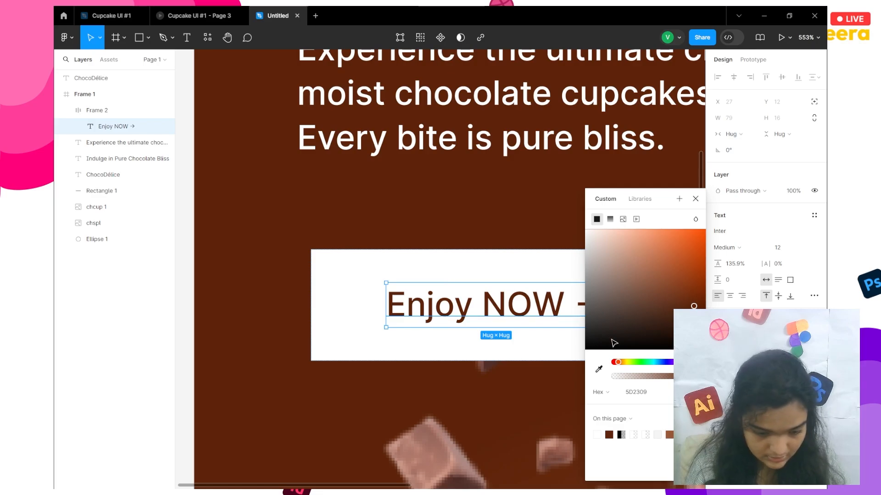
pyautogui.click(741, 258)
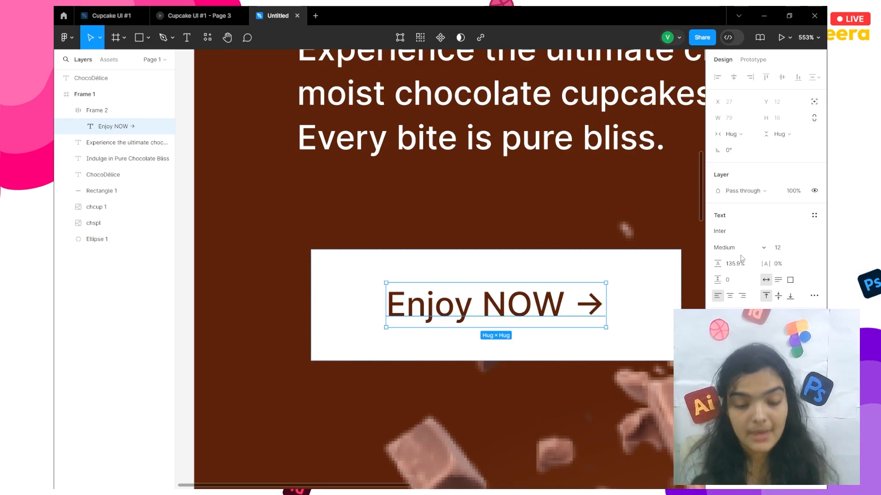
pyautogui.click(746, 248)
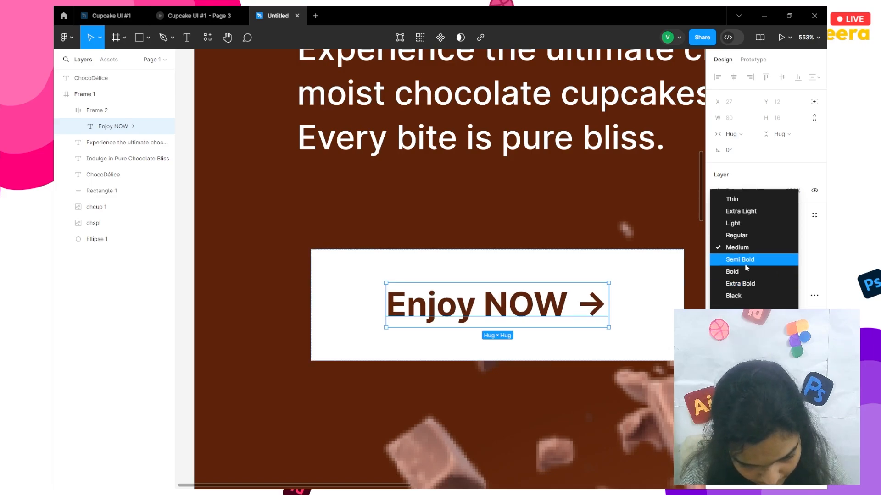
pyautogui.click(745, 272)
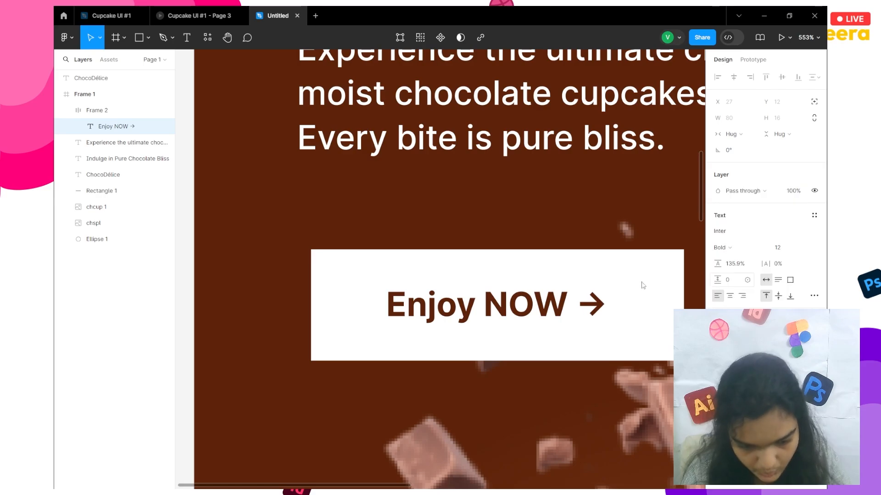
# Step: Nudge the "Enjoy NOW →" button frame up to Y 282
pyautogui.click(619, 261)
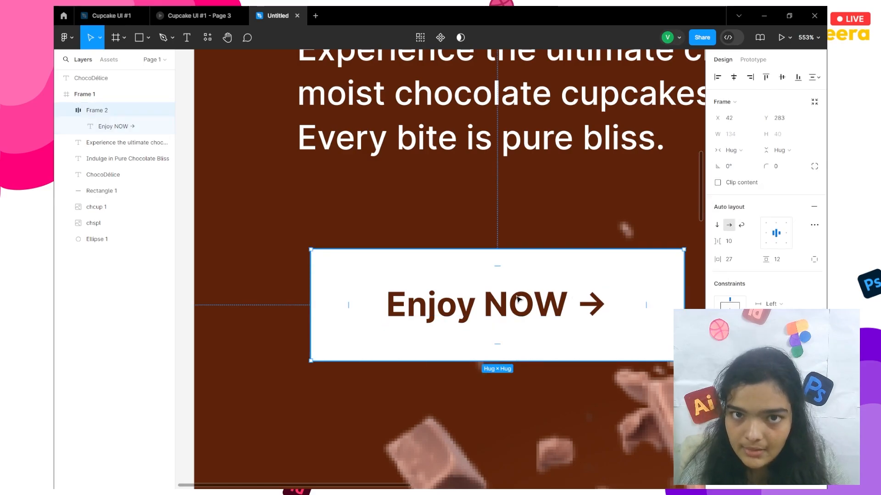
pyautogui.click(517, 299)
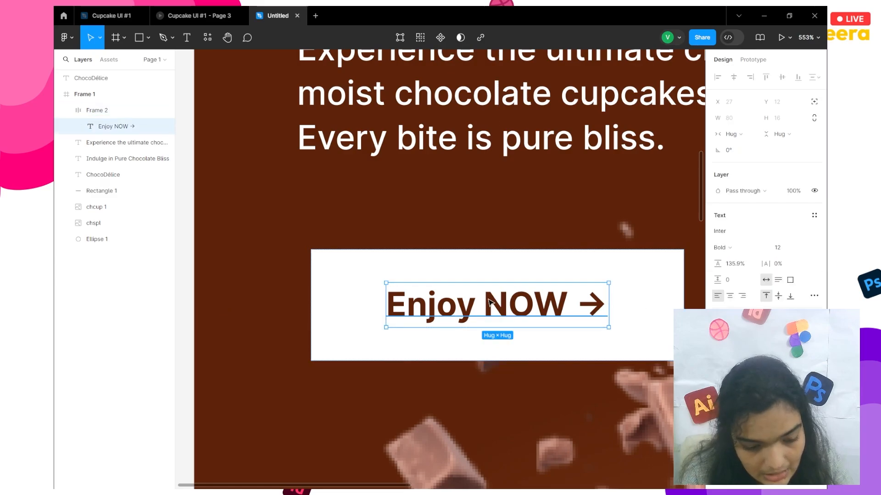
pyautogui.scroll(10, 483, 295)
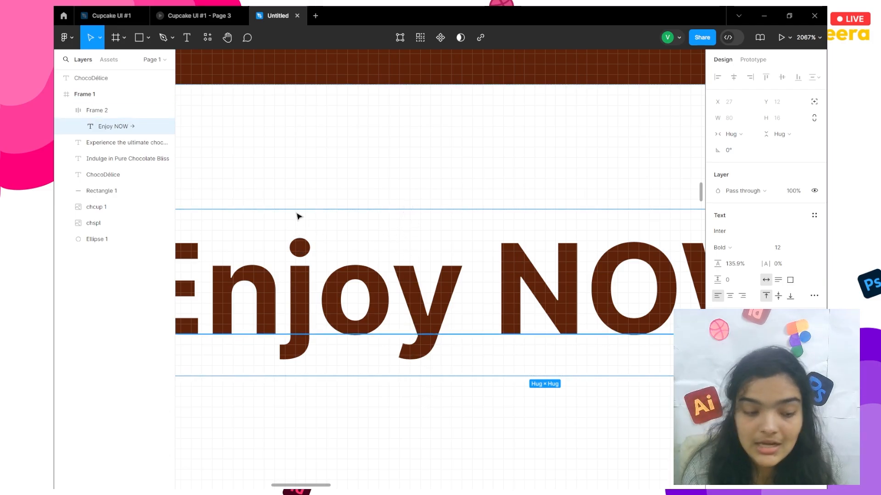
pyautogui.click(303, 400)
pyautogui.press('Up')
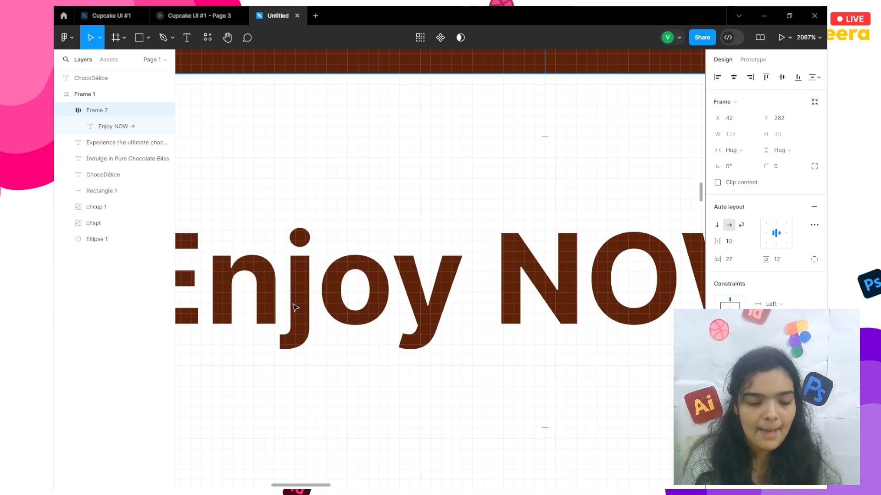
# Step: Switch the button frame to individual paddings and set its bottom padding to 11, after trying 10
pyautogui.scroll(-6, 295, 307)
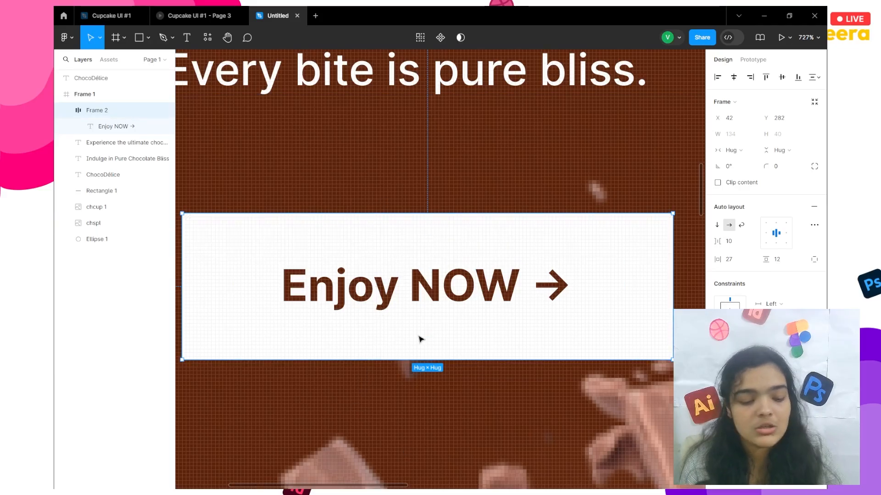
pyautogui.click(814, 260)
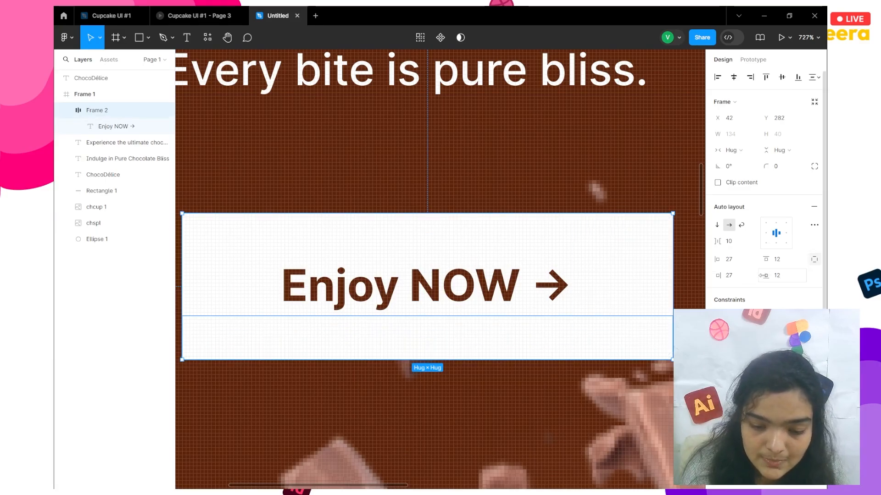
pyautogui.click(777, 275)
pyautogui.write('10')
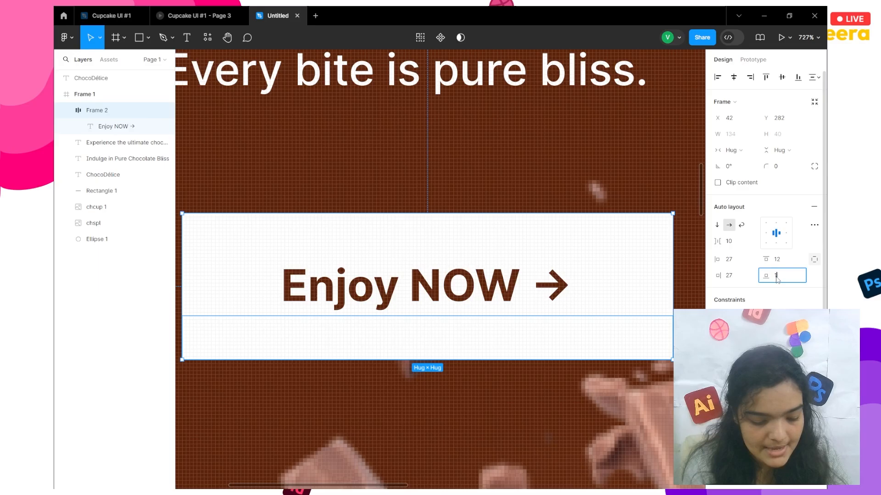
pyautogui.press('Return')
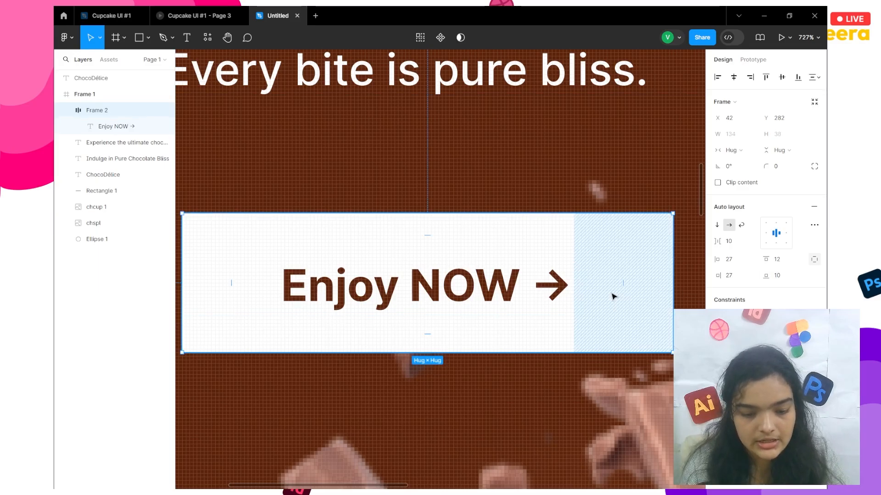
pyautogui.scroll(-3, 475, 274)
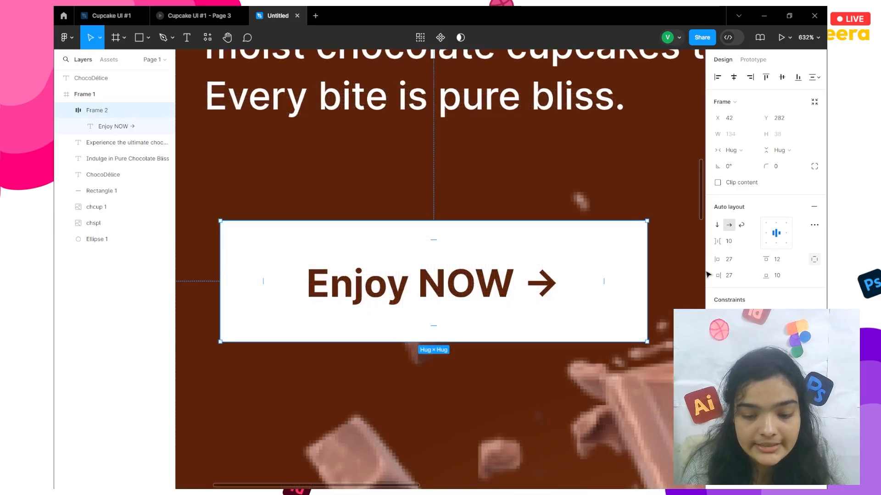
pyautogui.click(781, 278)
pyautogui.write('1')
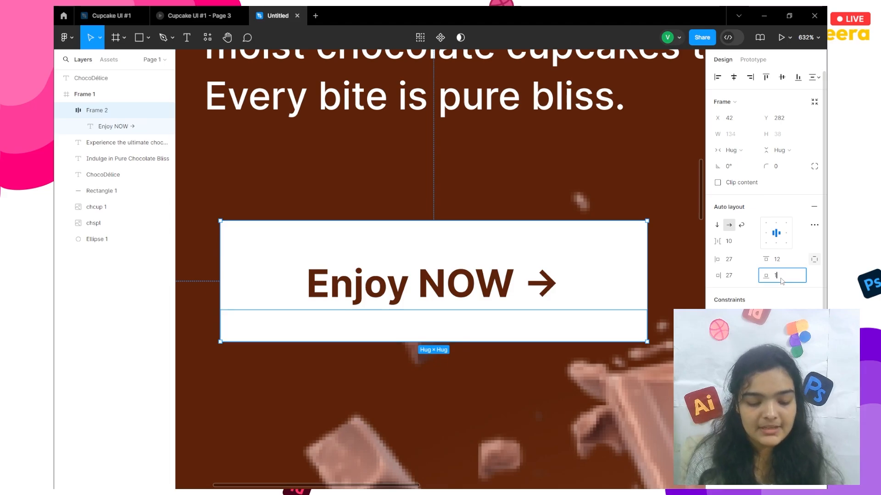
pyautogui.write('1')
pyautogui.press('Return')
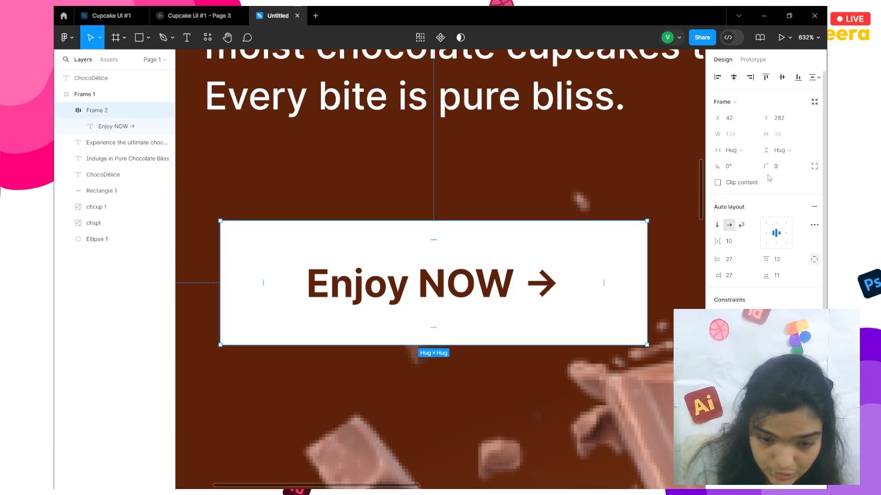
# Step: Round the button frame's corners, trying a radius of 4 and settling on 6
pyautogui.moveTo(763, 167); pyautogui.dragTo(765, 167)
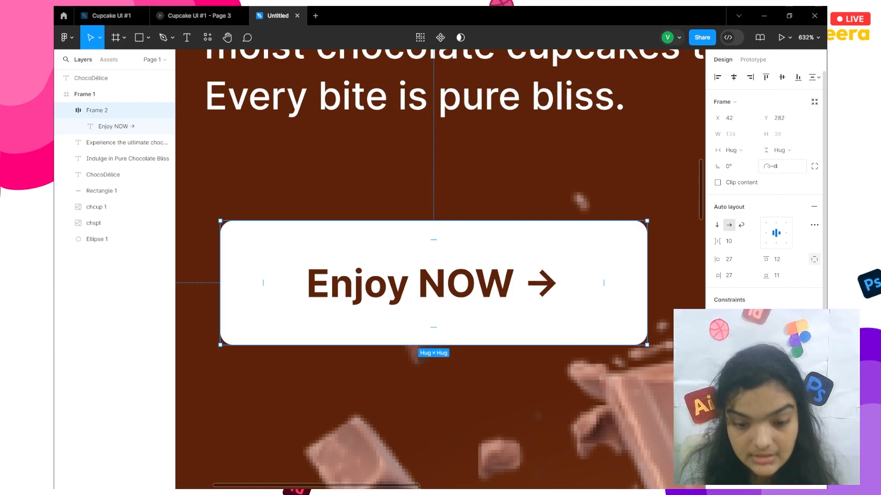
pyautogui.moveTo(770, 167); pyautogui.dragTo(73, 174)
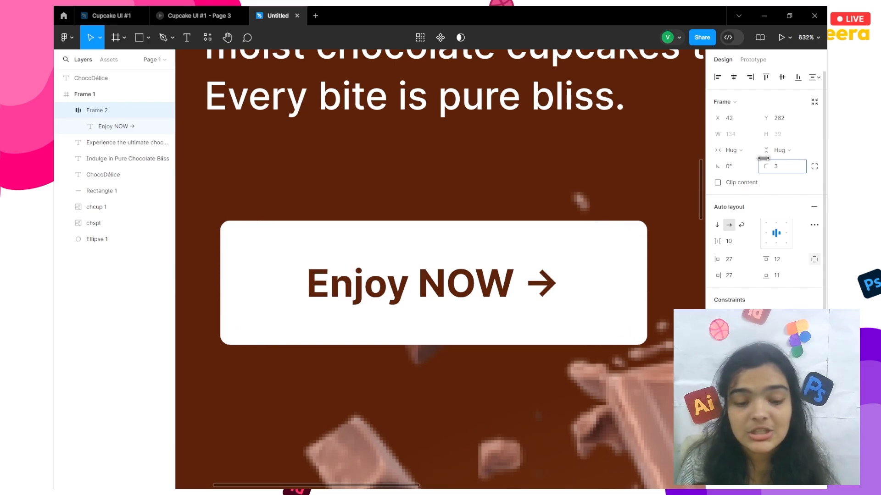
pyautogui.click(792, 173)
pyautogui.write('4')
pyautogui.press('Return')
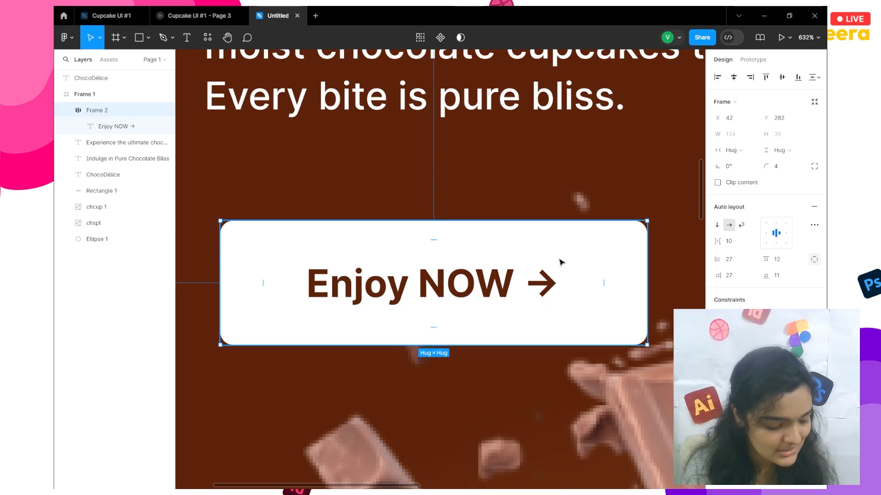
pyautogui.scroll(-3, 625, 197)
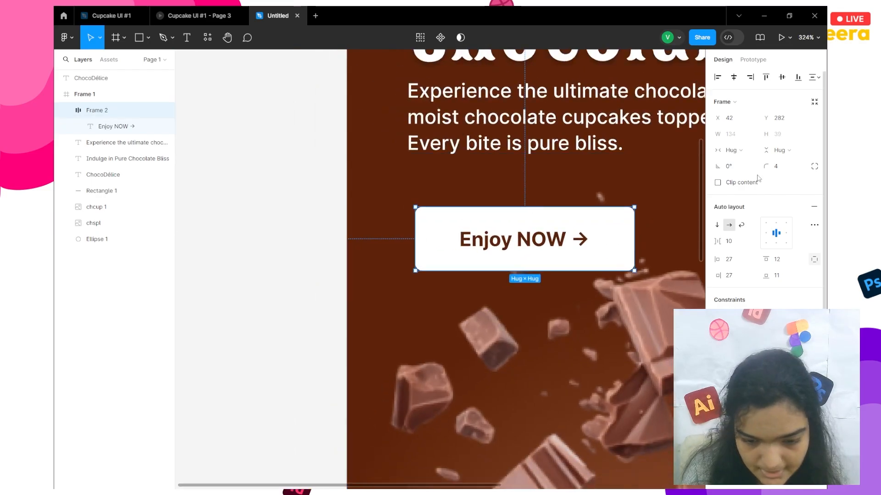
pyautogui.click(778, 166)
pyautogui.write('6')
pyautogui.press('Return')
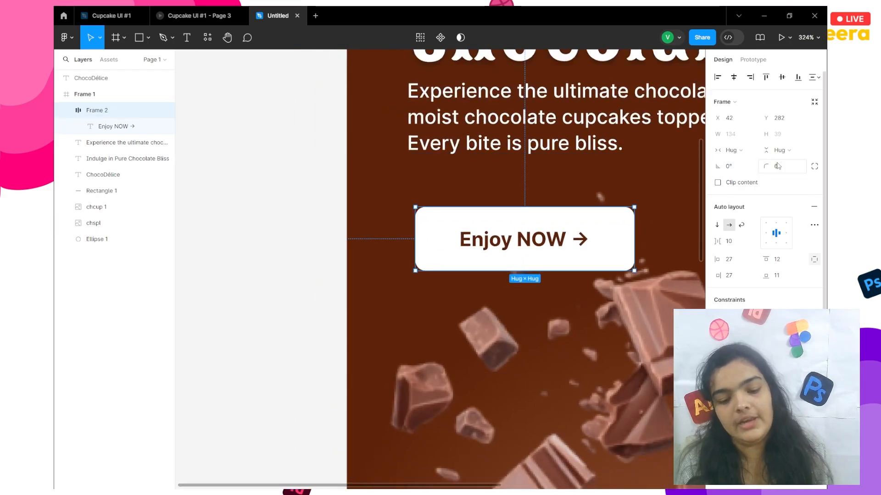
# Step: Move the button frame up closer to the description, to X 41, Y 270
pyautogui.scroll(-1, 322, 303)
pyautogui.hscroll(3, 322, 303)
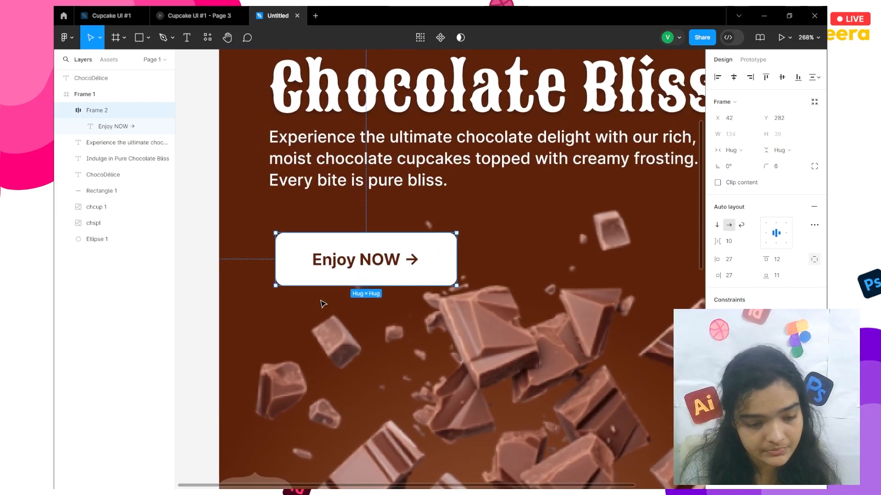
pyautogui.moveTo(330, 250); pyautogui.dragTo(327, 234)
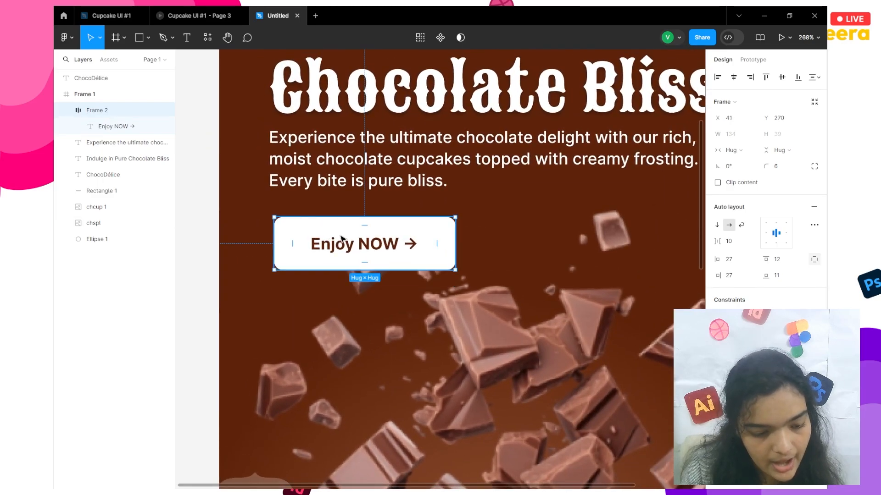
# Step: Set the "Enjoy NOW →" label's font size to 14 and its weight to Extra Bold
pyautogui.click(354, 254)
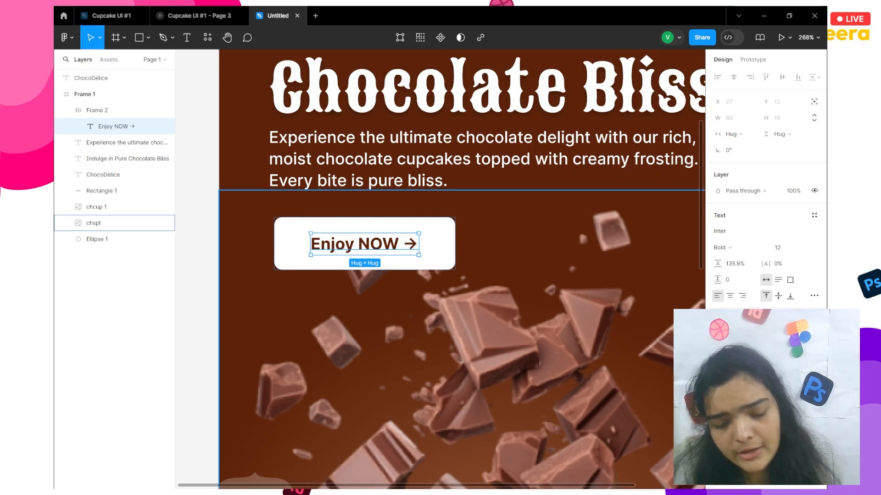
pyautogui.click(783, 252)
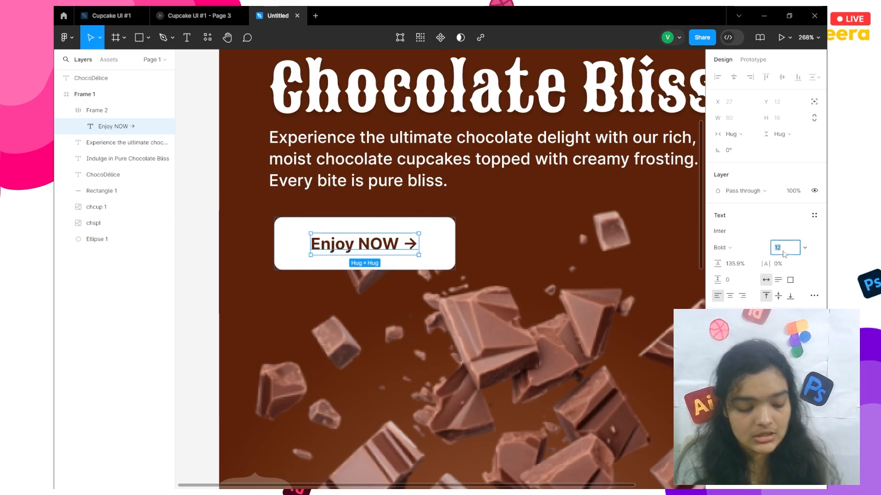
pyautogui.press('Return')
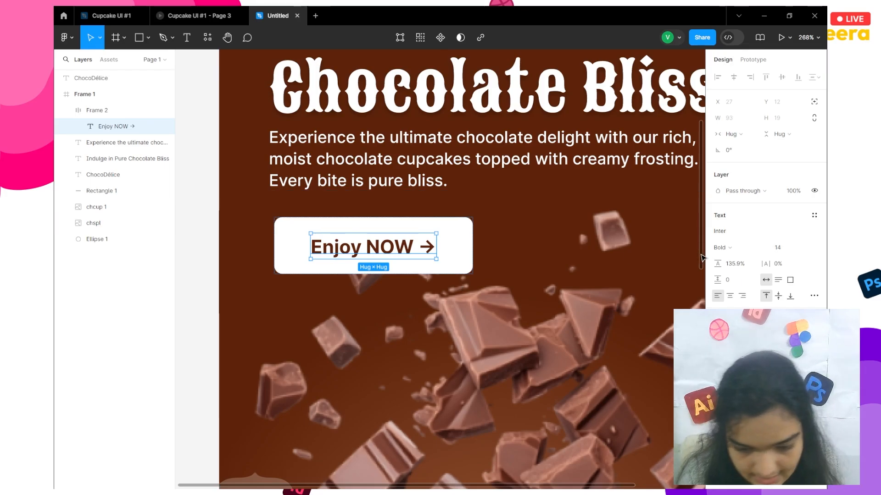
pyautogui.click(724, 248)
pyautogui.click(744, 259)
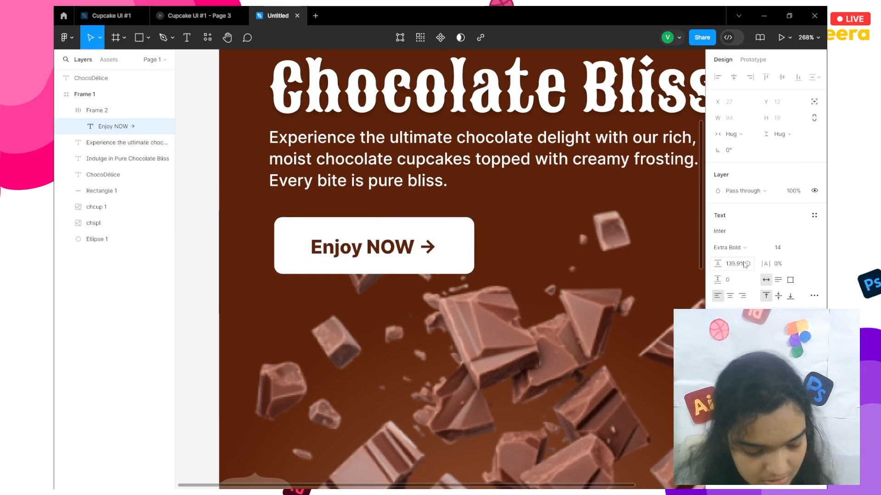
pyautogui.press('Escape')
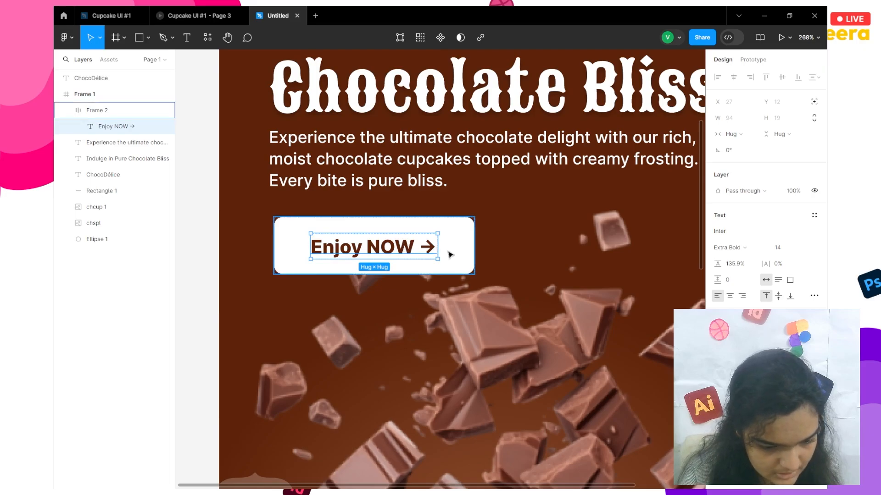
# Step: Move the button frame to X 37, Y 262, in line with the description, and undo a trial left padding of 24
pyautogui.moveTo(356, 240)
pyautogui.mouseDown()
pyautogui.moveTo(352, 216)
pyautogui.moveTo(366, 243)
pyautogui.mouseUp()
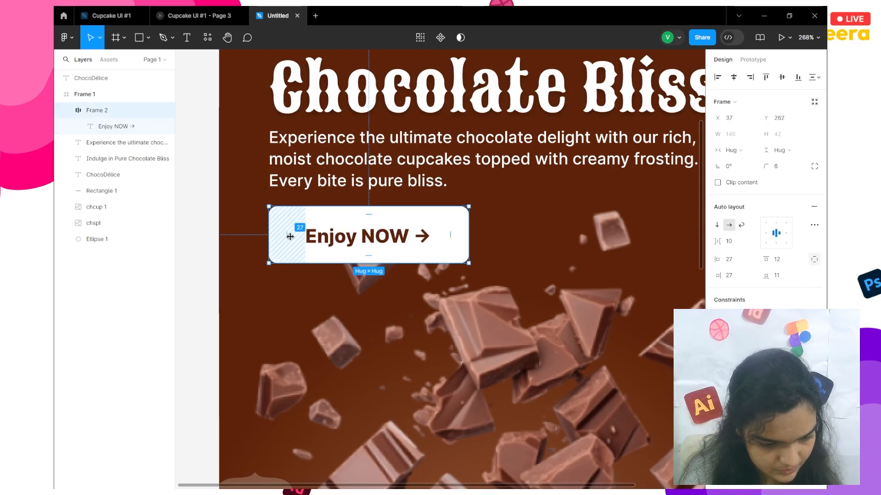
pyautogui.moveTo(292, 236); pyautogui.dragTo(288, 236)
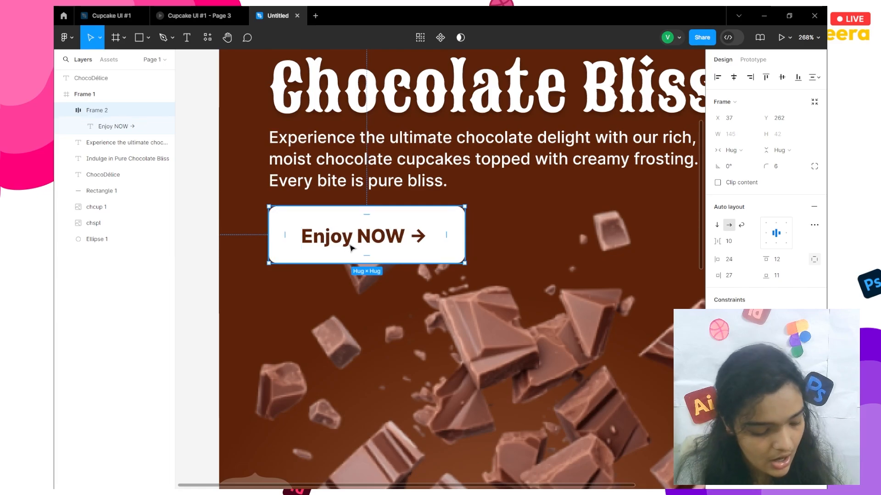
pyautogui.hotkey('ctrl', 'z')
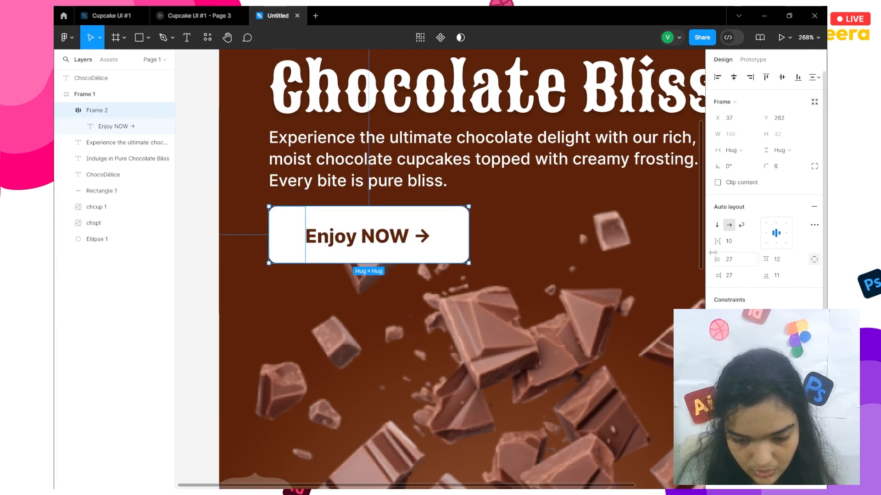
# Step: Set the button frame's left and right padding to 18 each
pyautogui.moveTo(716, 259)
pyautogui.mouseDown()
pyautogui.moveTo(686, 259)
pyautogui.moveTo(714, 267)
pyautogui.mouseUp()
pyautogui.click(729, 260)
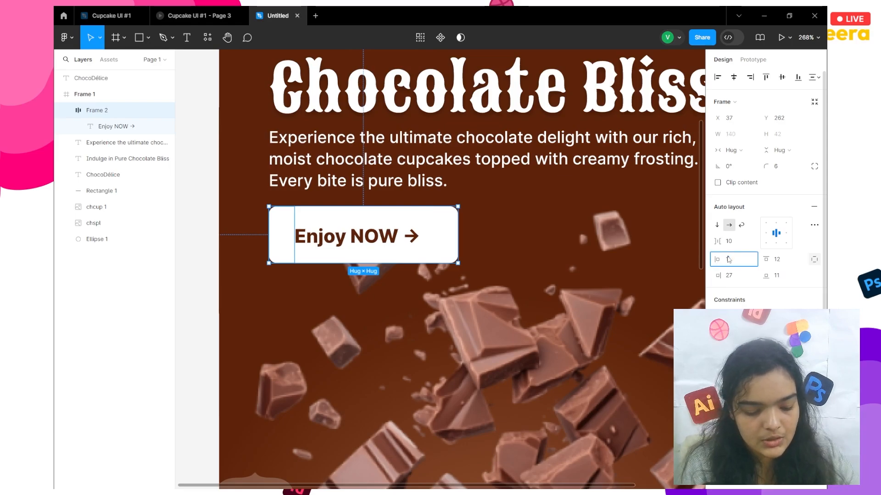
pyautogui.click(732, 273)
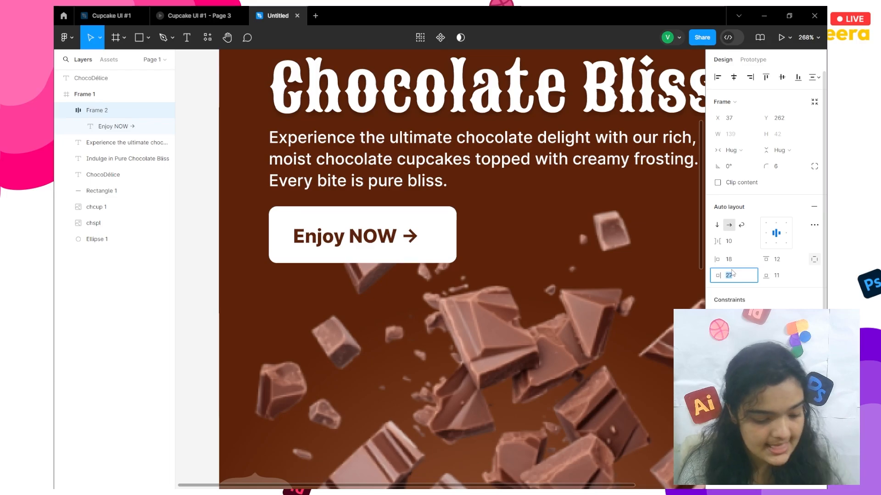
pyautogui.write('18')
pyautogui.press('Return')
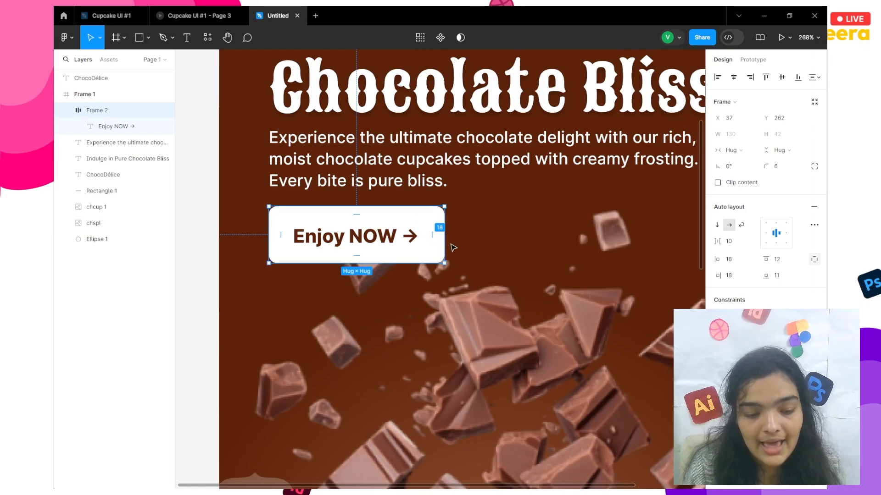
# Step: Reduce the button frame's right padding to 16 and clear the selection
pyautogui.moveTo(725, 278); pyautogui.dragTo(725, 278)
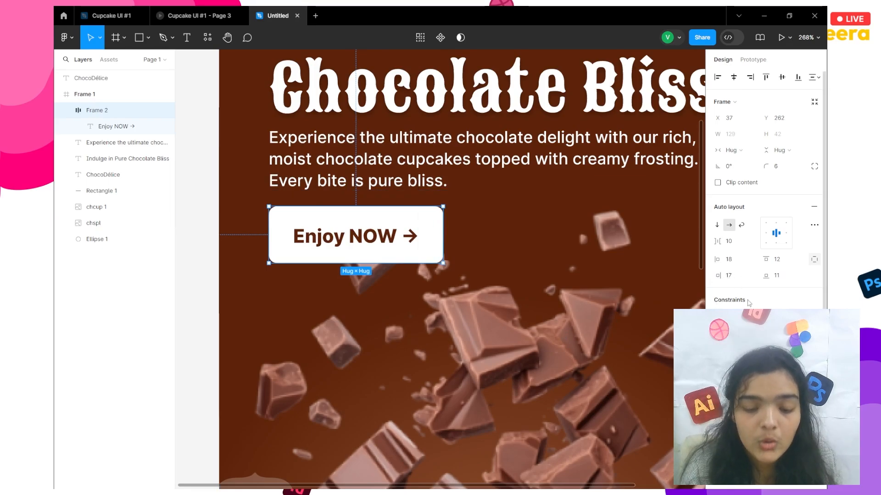
pyautogui.click(742, 278)
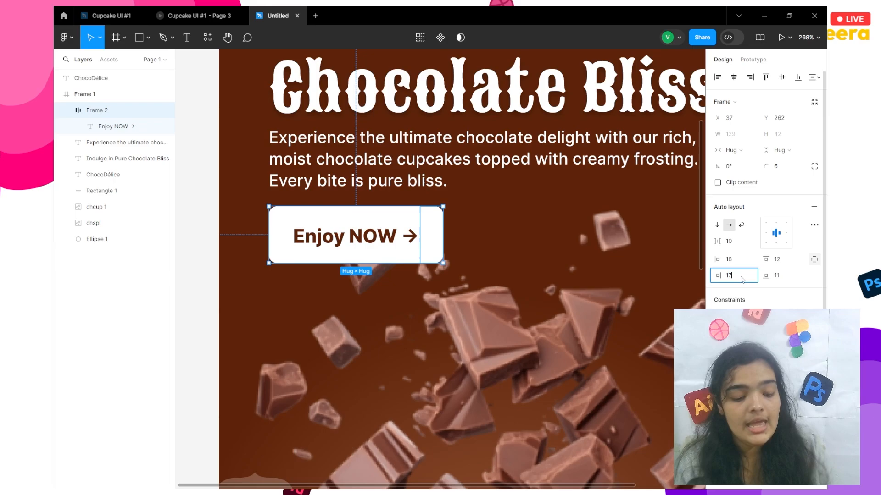
pyautogui.press('Return')
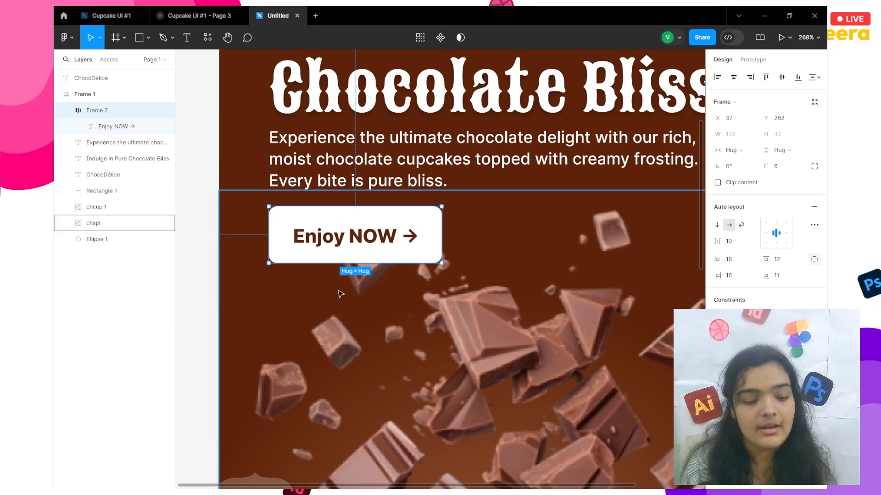
pyautogui.click(299, 324)
pyautogui.scroll(-4, 299, 325)
pyautogui.click(236, 298)
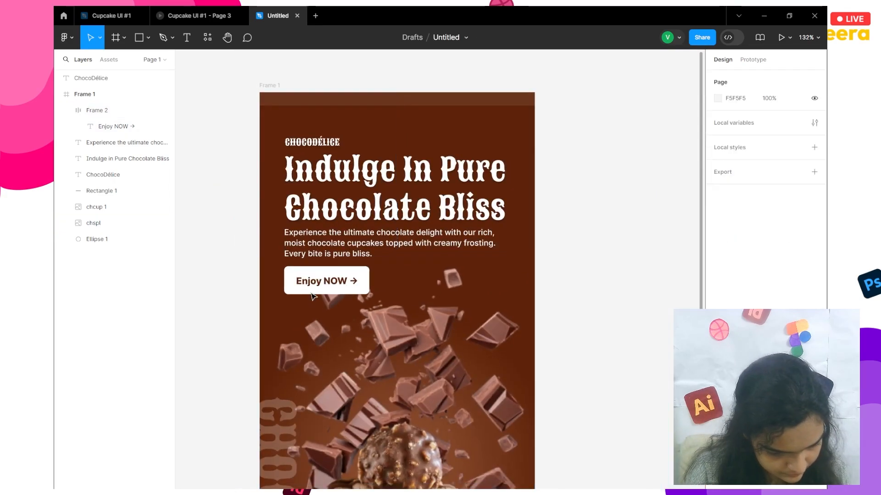
# Step: Set the button frame's top padding to 9 and its bottom padding to 8
pyautogui.click(319, 281)
pyautogui.click(777, 262)
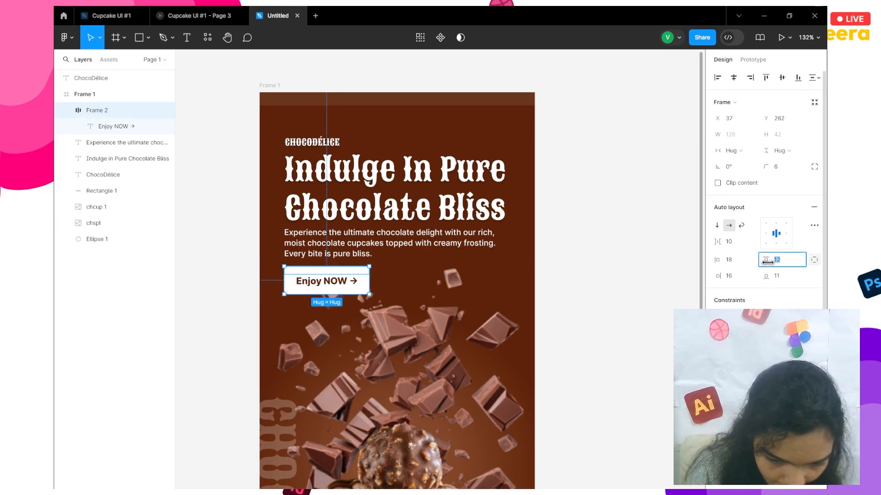
pyautogui.moveTo(767, 262); pyautogui.dragTo(759, 279)
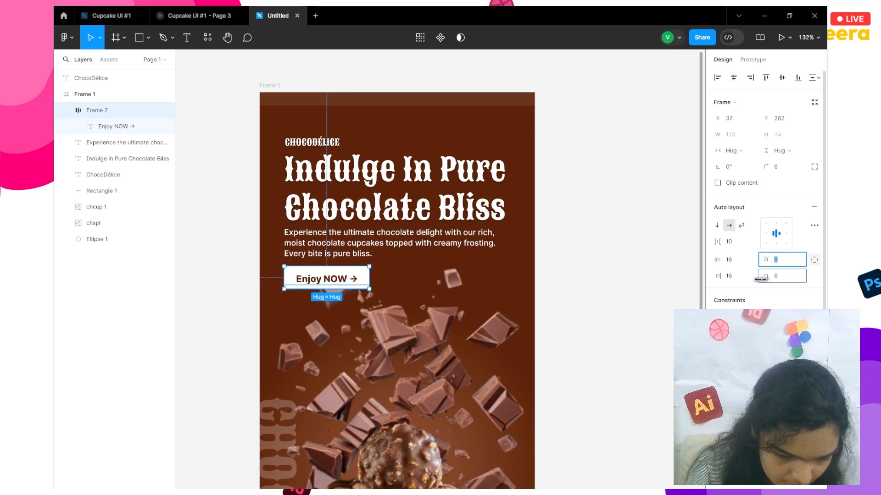
pyautogui.click(784, 280)
pyautogui.click(517, 249)
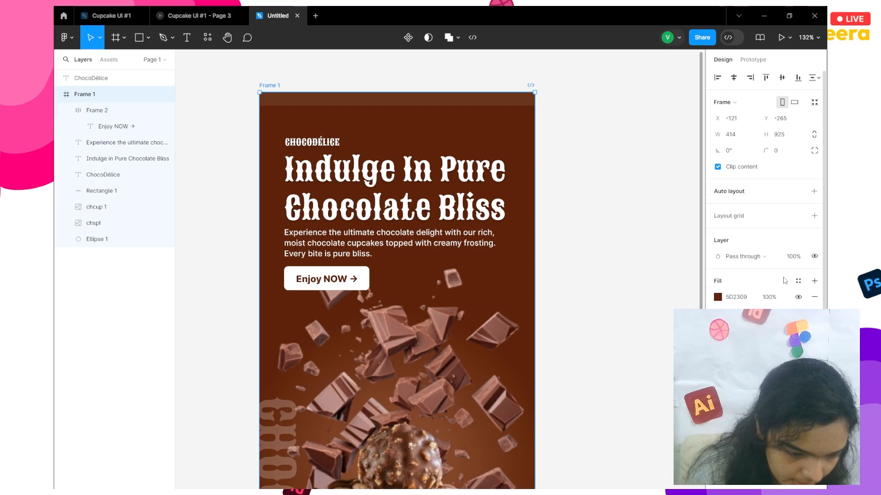
# Step: Set the button frame's left padding to 14 and its right padding to 12, and deselect it
pyautogui.click(353, 278)
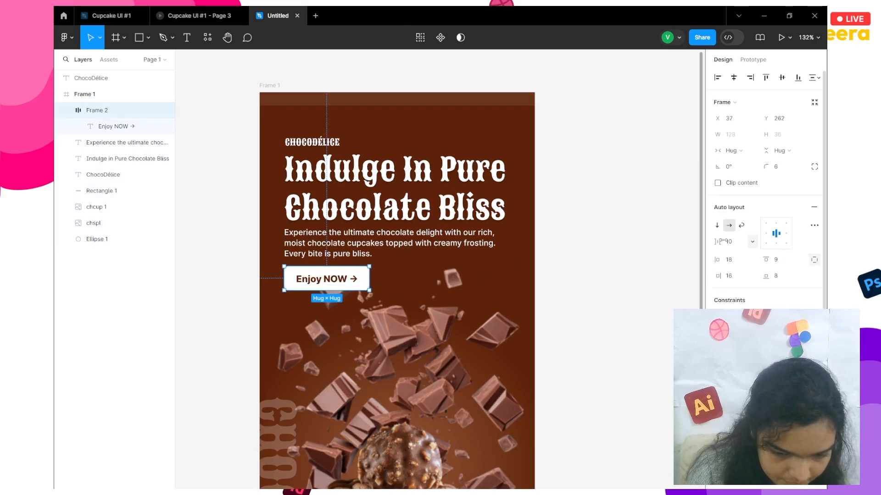
pyautogui.moveTo(716, 260); pyautogui.dragTo(713, 276)
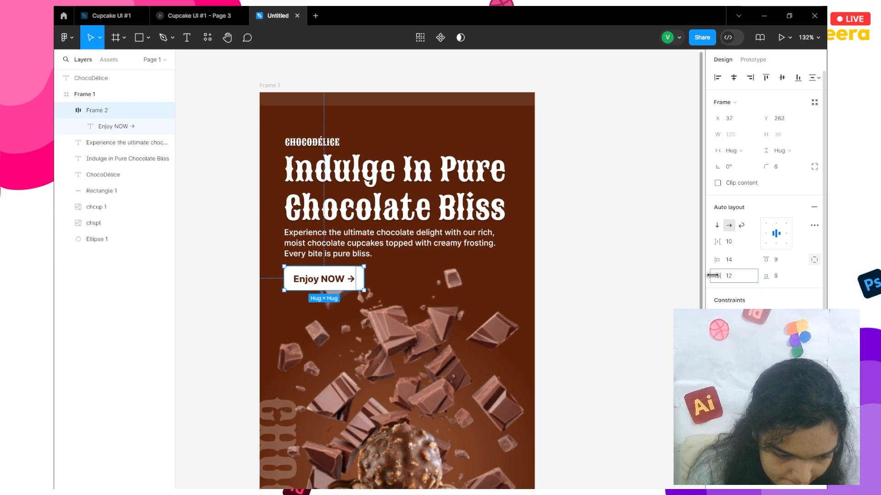
pyautogui.click(582, 318)
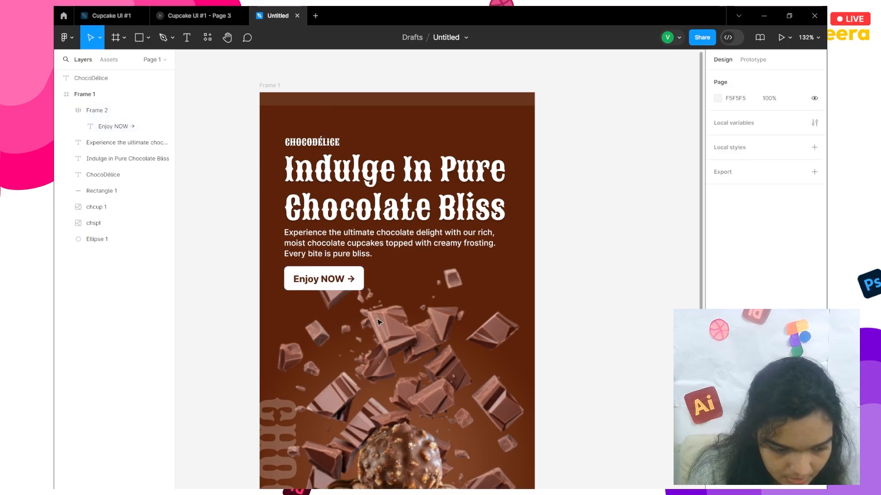
# Step: Set the button frame's bottom padding to 9 and deselect it
pyautogui.click(267, 295)
pyautogui.click(238, 294)
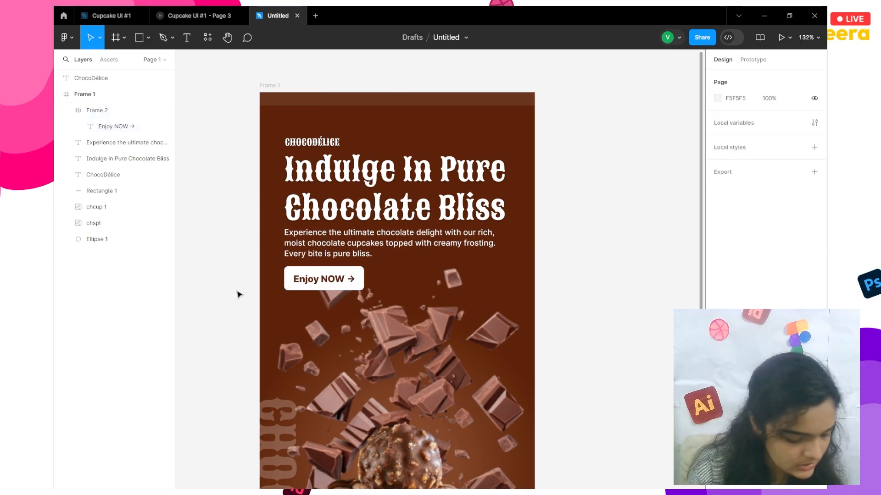
pyautogui.click(306, 280)
pyautogui.click(814, 259)
pyautogui.click(781, 279)
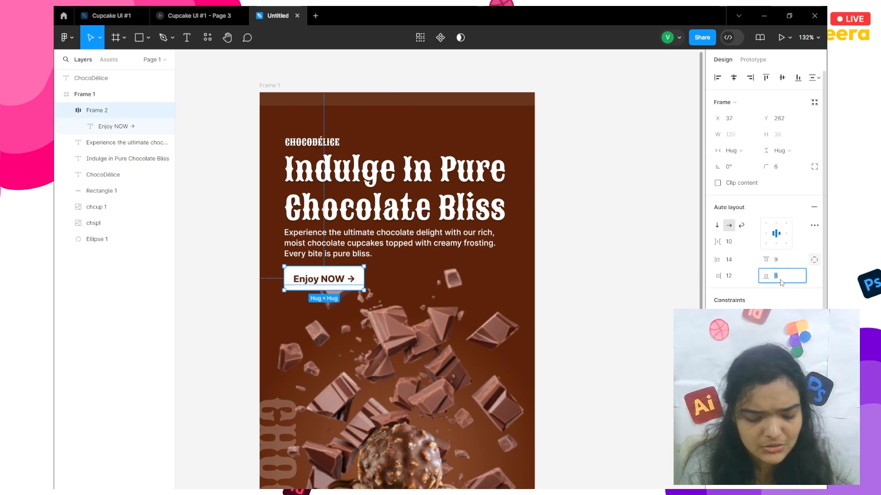
pyautogui.write('9')
pyautogui.press('Return')
pyautogui.click(585, 295)
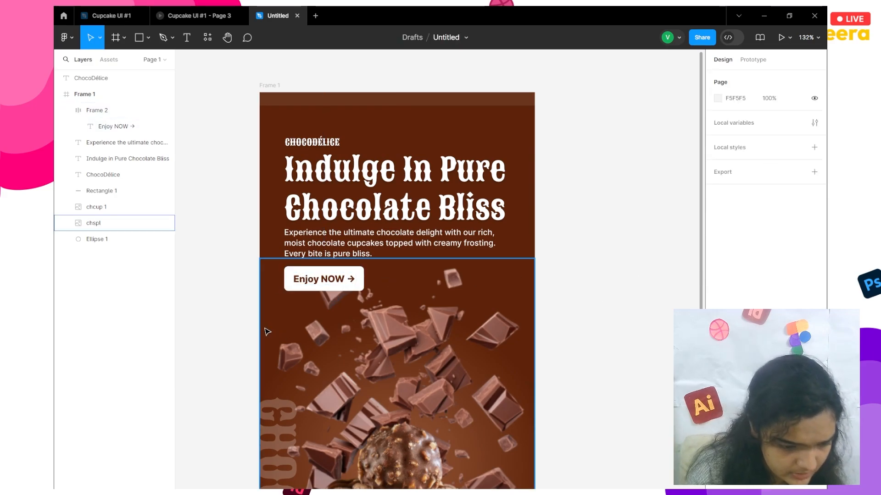
# Step: Examine the button and text layout up close and check the description text's drop shadow settings
pyautogui.scroll(5, 248, 305)
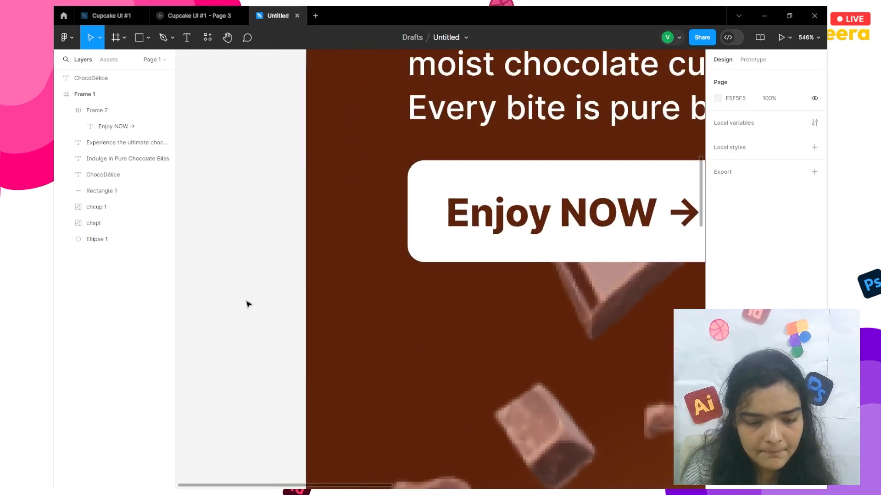
pyautogui.scroll(-8, 267, 298)
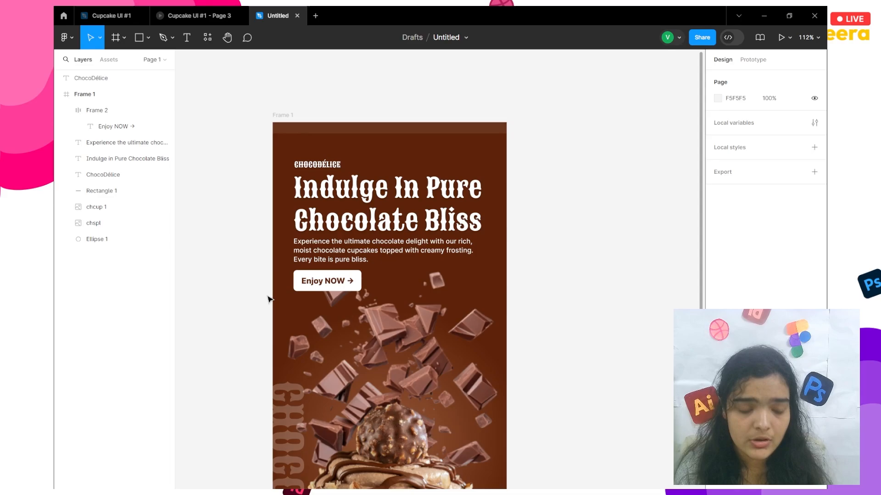
pyautogui.scroll(-2, 268, 298)
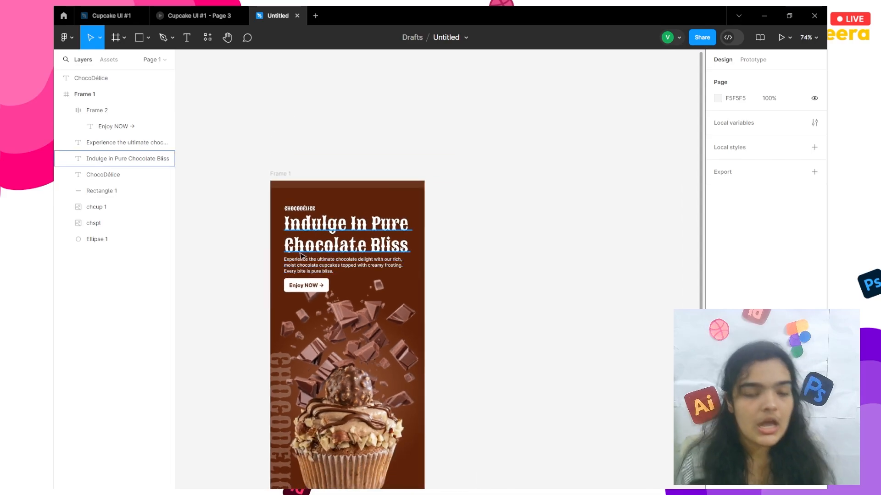
pyautogui.scroll(3, 300, 255)
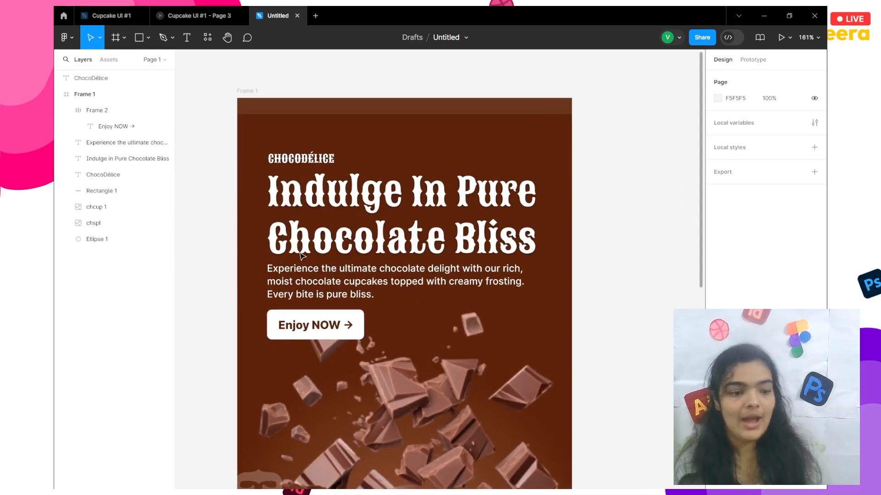
pyautogui.click(304, 160)
pyautogui.click(395, 281)
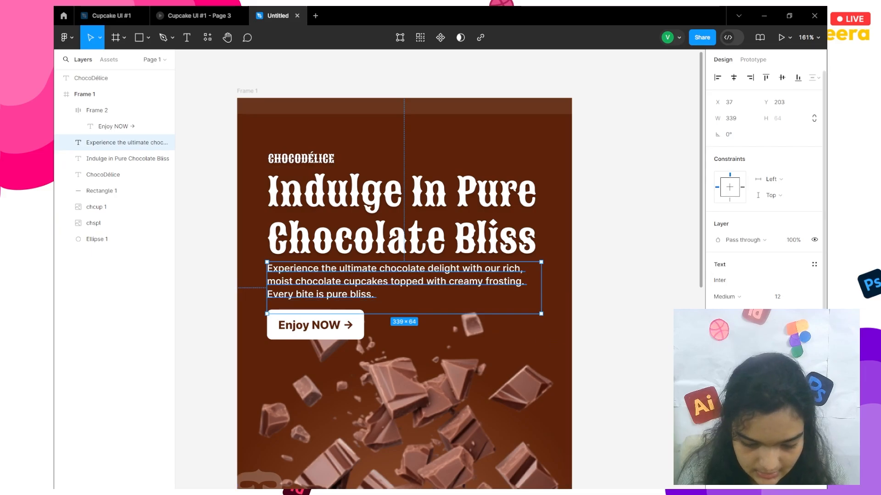
pyautogui.press('Down')
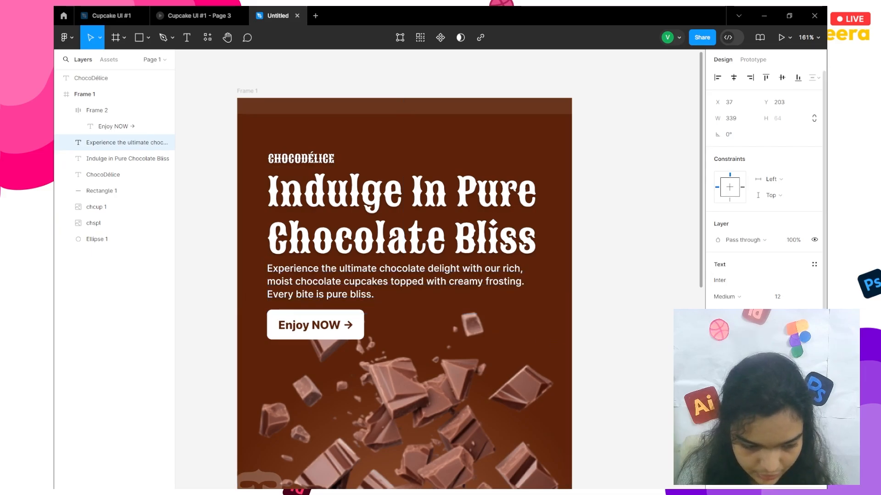
pyautogui.click(719, 464)
pyautogui.click(603, 453)
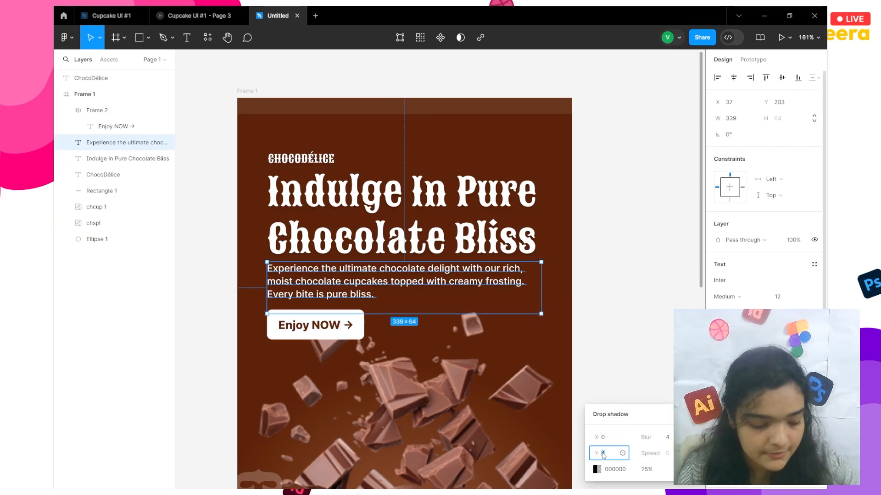
pyautogui.click(570, 350)
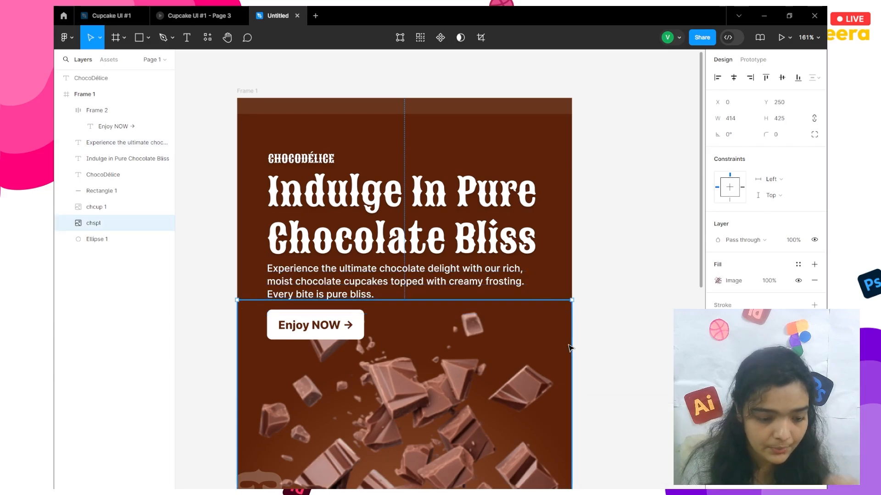
pyautogui.click(594, 348)
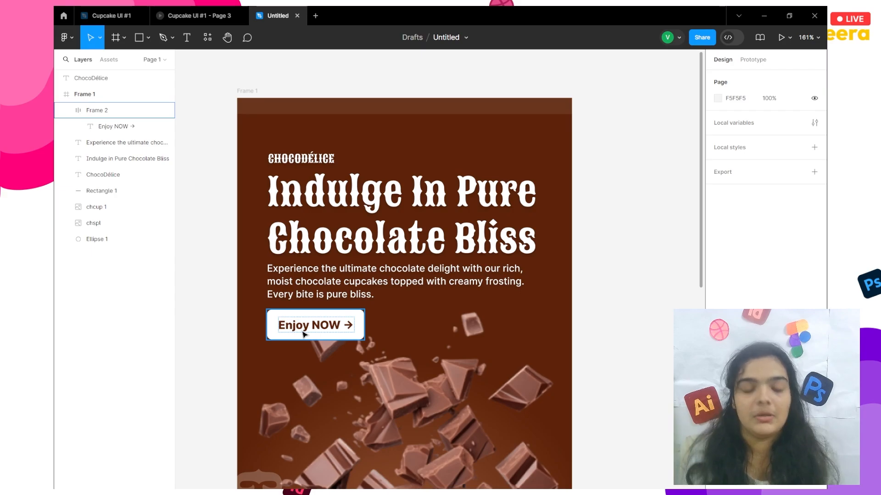
# Step: Move the "Enjoy NOW →" button up slightly to Y 261, keeping its left edge aligned with the description
pyautogui.click(300, 293)
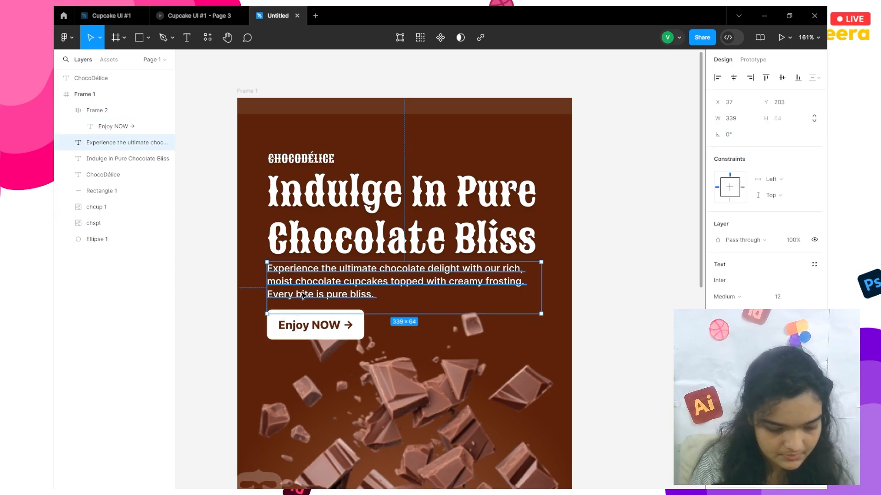
pyautogui.click(297, 328)
pyautogui.moveTo(297, 327); pyautogui.dragTo(297, 327)
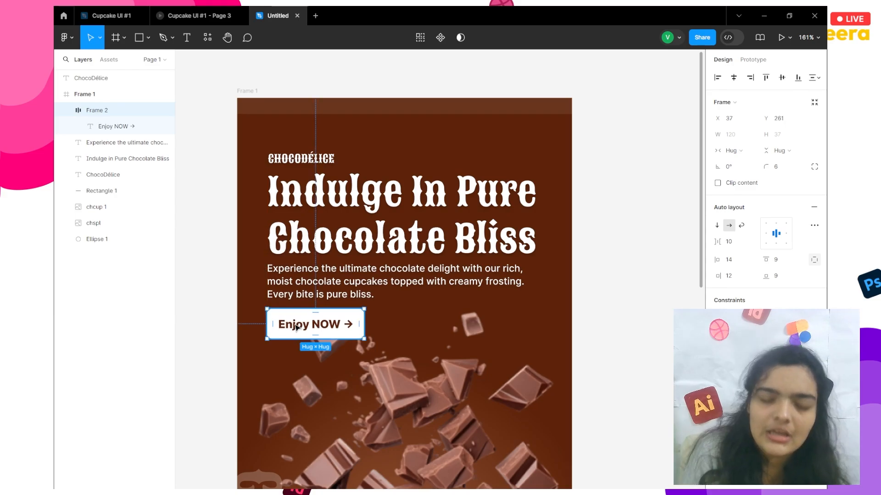
# Step: Group the button, description, headline and brand title, and move them up together so the headline sits at Y 69
pyautogui.keyDown('shift'); pyautogui.click(303, 285); pyautogui.keyUp('shift')
pyautogui.keyDown('shift'); pyautogui.click(307, 188); pyautogui.keyUp('shift')
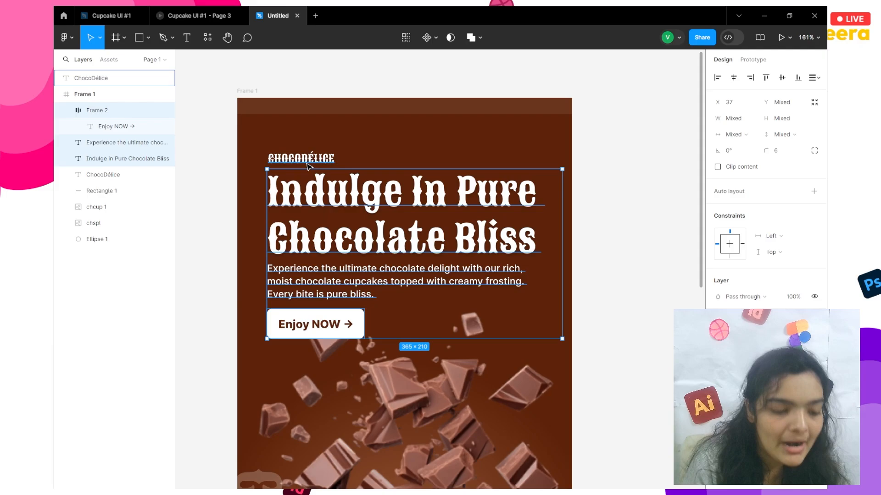
pyautogui.hotkey('ctrl', 'g')
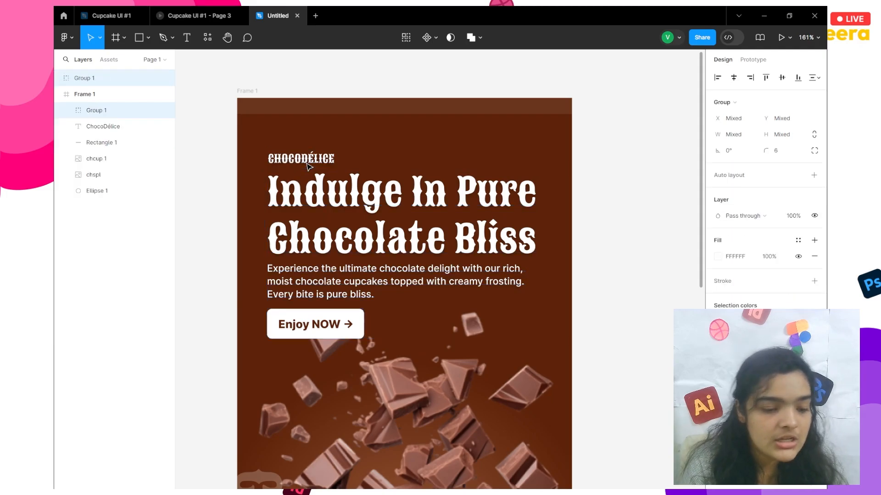
pyautogui.moveTo(310, 232); pyautogui.dragTo(309, 221)
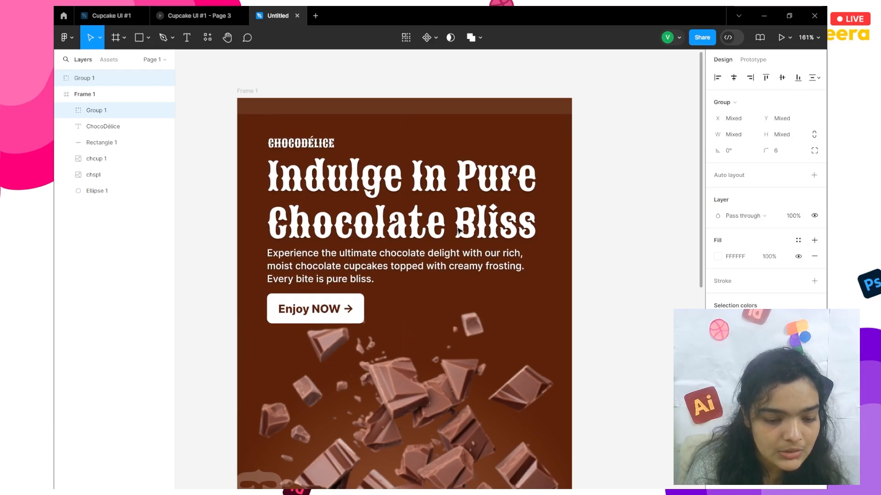
# Step: Narrow the headline's text box to a width of 339 to match the description, and deselect it
pyautogui.doubleClick(502, 200)
pyautogui.moveTo(563, 202); pyautogui.dragTo(539, 201)
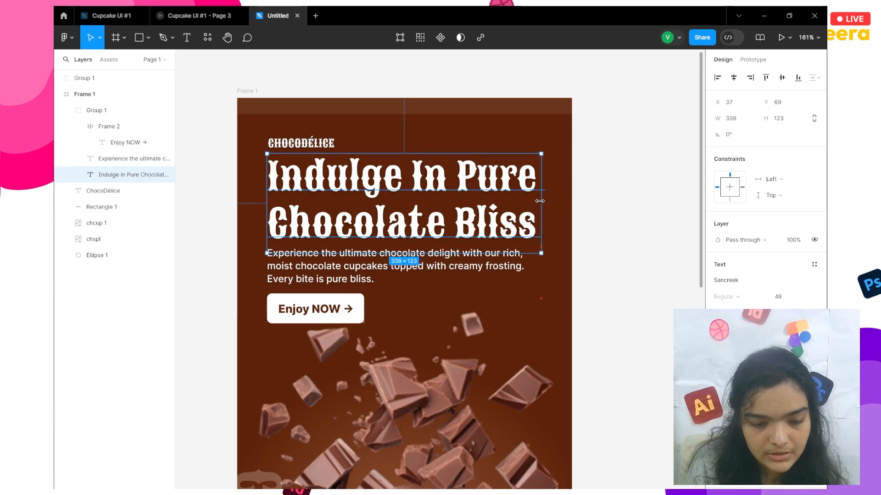
pyautogui.click(591, 236)
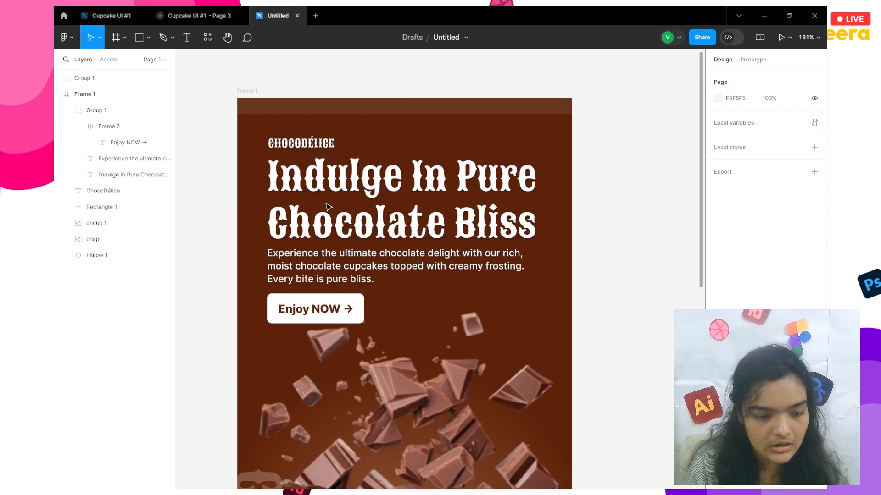
# Step: Move the loose ChocoDélice brand title into the content group inside Frame 1 and place the whole group at X 38, Y 46
pyautogui.click(325, 206)
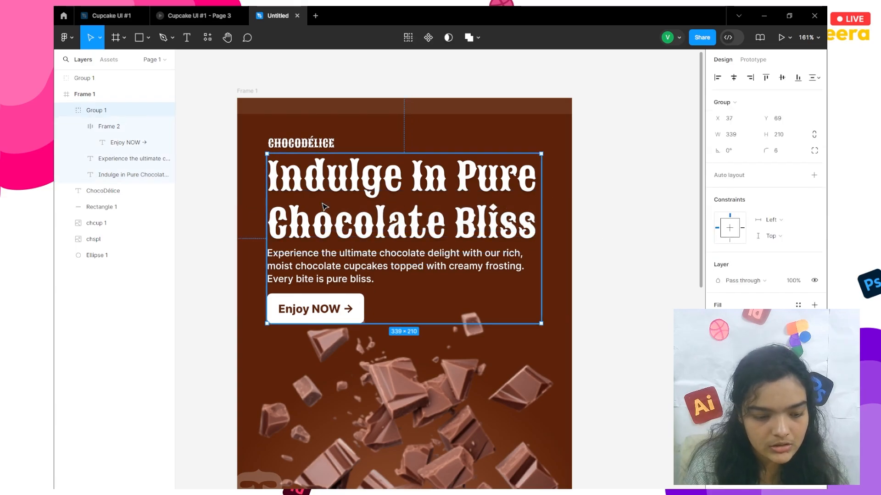
pyautogui.click(104, 83)
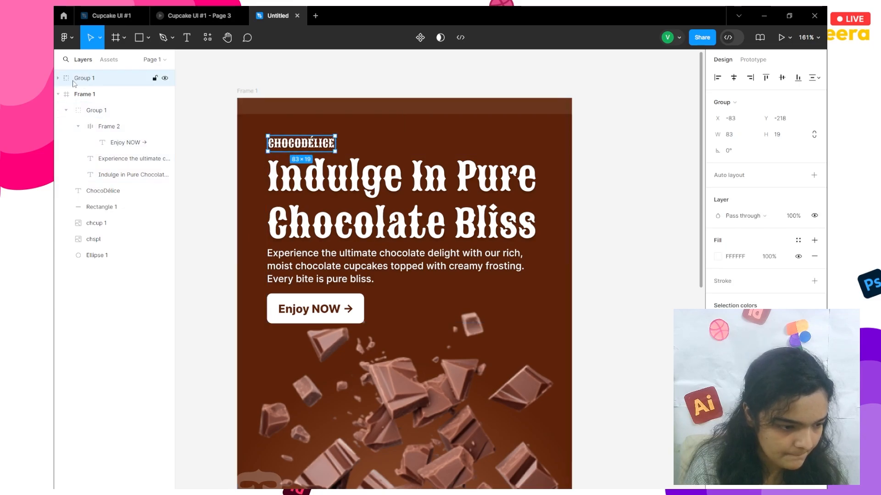
pyautogui.click(57, 78)
pyautogui.click(103, 96)
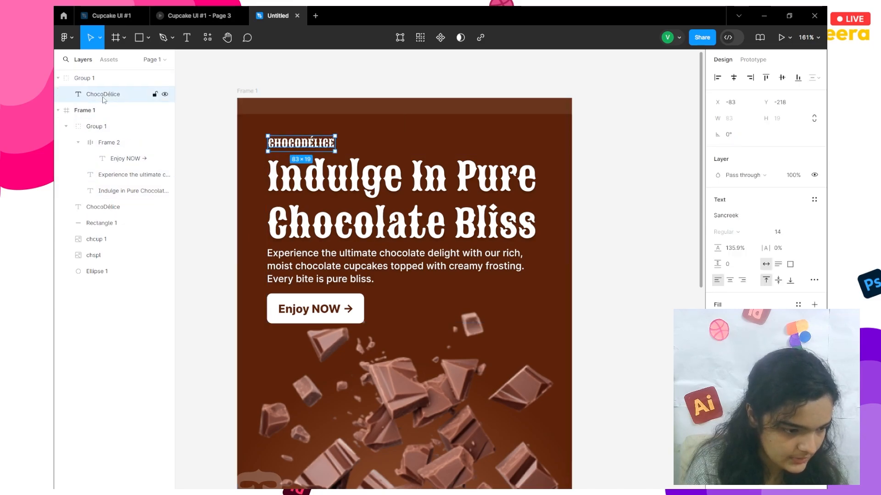
pyautogui.moveTo(103, 96); pyautogui.dragTo(110, 135)
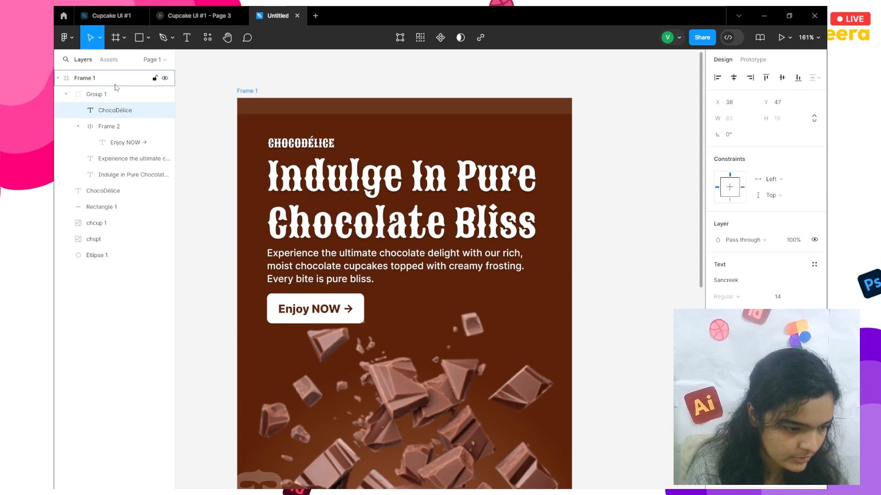
pyautogui.click(115, 94)
pyautogui.moveTo(366, 201)
pyautogui.mouseDown()
pyautogui.moveTo(382, 200)
pyautogui.moveTo(368, 200)
pyautogui.mouseUp()
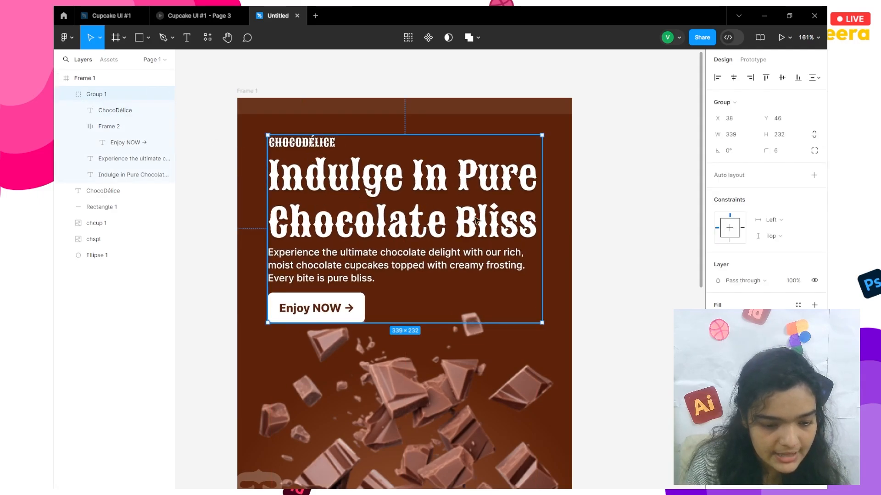
# Step: Open the headline "Indulge In Pure Chocolate Bliss" for text editing with all its text selected
pyautogui.click(537, 183)
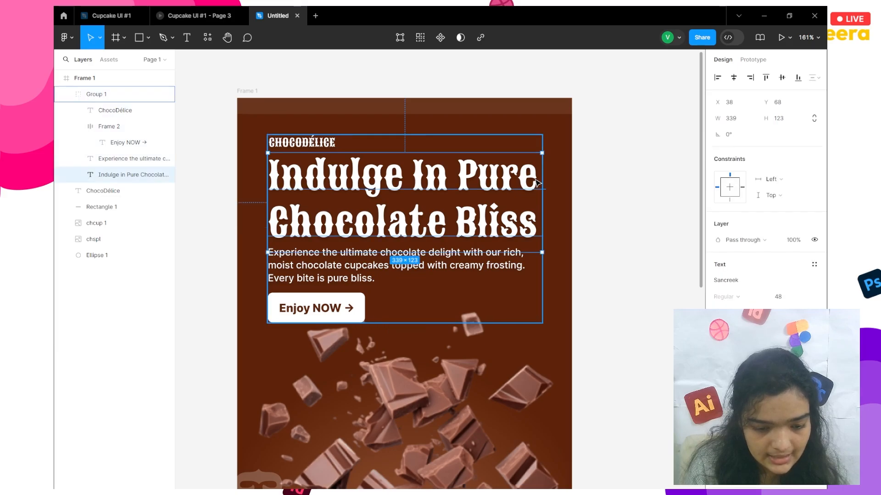
pyautogui.doubleClick(528, 179)
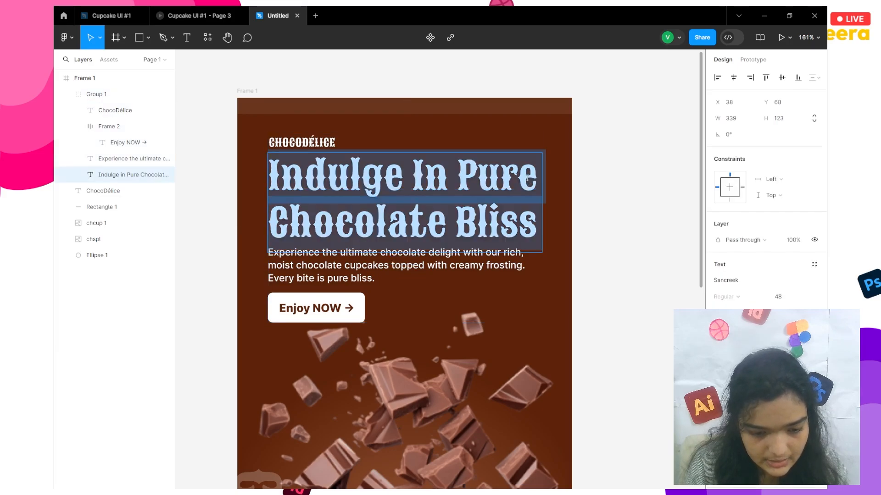
# Step: Select the group of heading, description and button text and centre it horizontally in Frame 1
pyautogui.press('Escape')
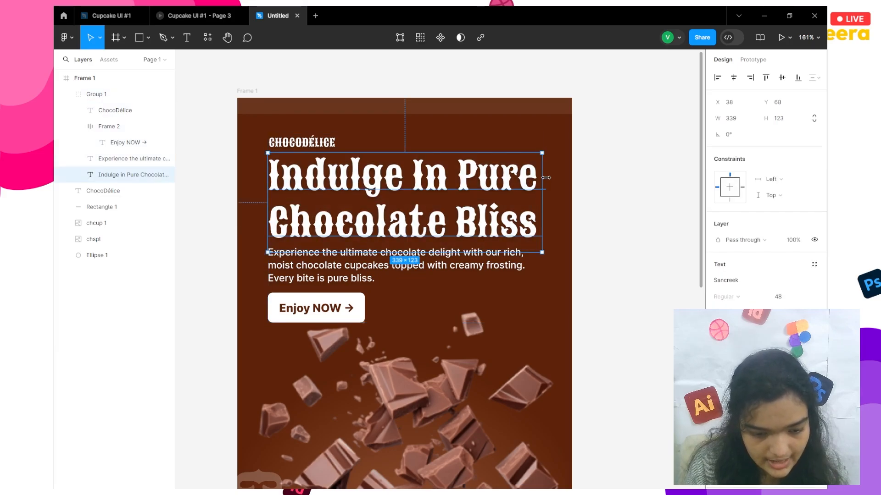
pyautogui.moveTo(541, 177)
pyautogui.mouseDown()
pyautogui.moveTo(532, 177)
pyautogui.moveTo(541, 177)
pyautogui.mouseUp()
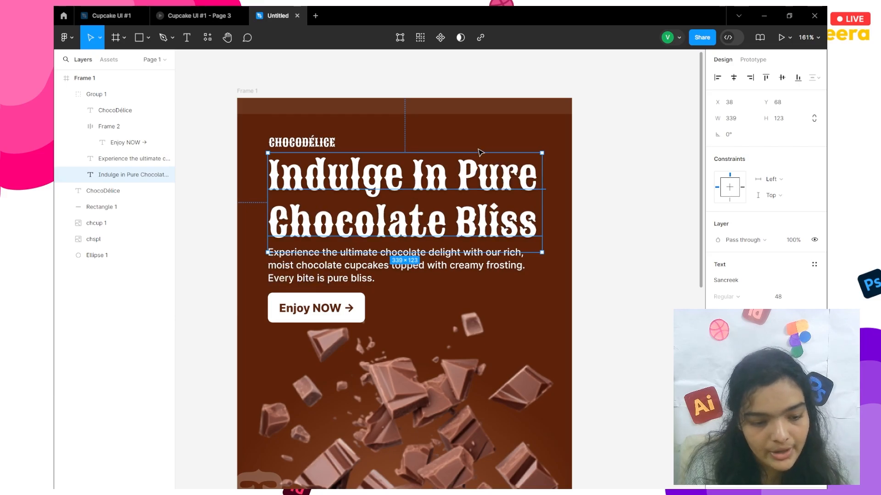
pyautogui.moveTo(600, 178); pyautogui.dragTo(342, 135)
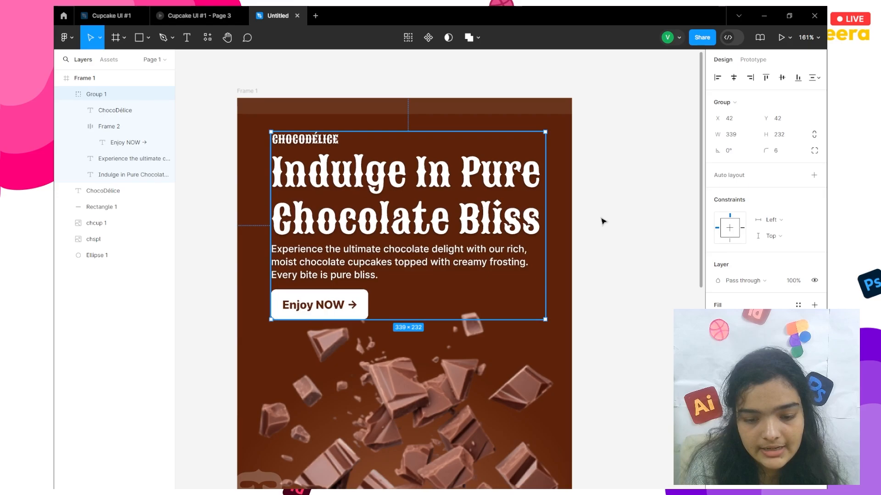
pyautogui.click(734, 85)
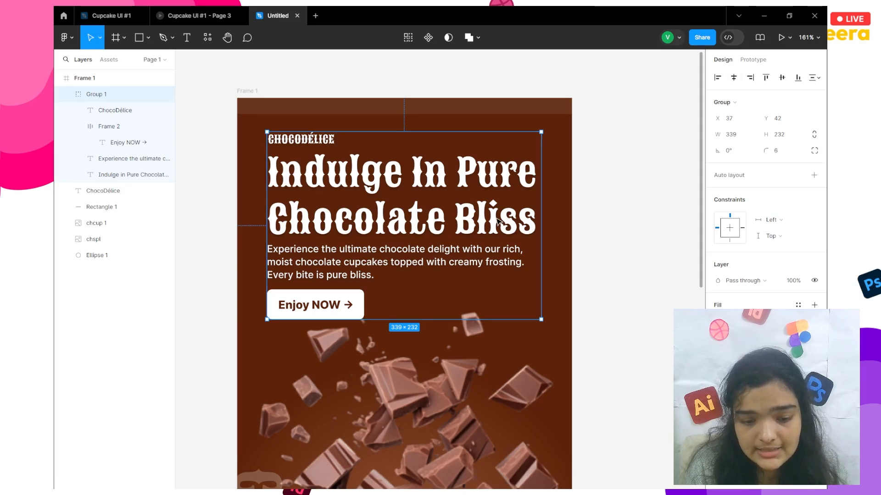
# Step: Nudge the text group right and down to X 41, Y 52, and deselect it
pyautogui.press('Right')
pyautogui.press('Right')
pyautogui.press('Right')
pyautogui.press('Right')
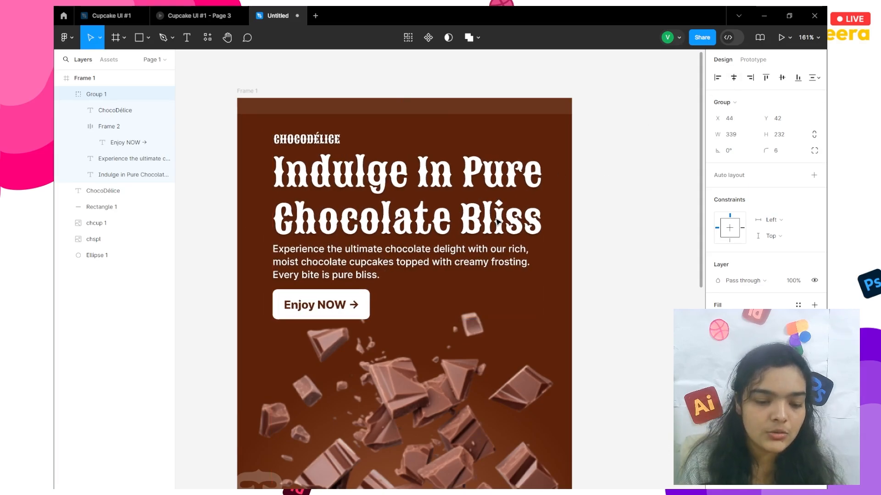
pyautogui.press('Down')
pyautogui.press('Down')
pyautogui.press('Down')
pyautogui.press('Down')
pyautogui.press('Down')
pyautogui.press('Down')
pyautogui.press('Down')
pyautogui.press('Down')
pyautogui.press('Down')
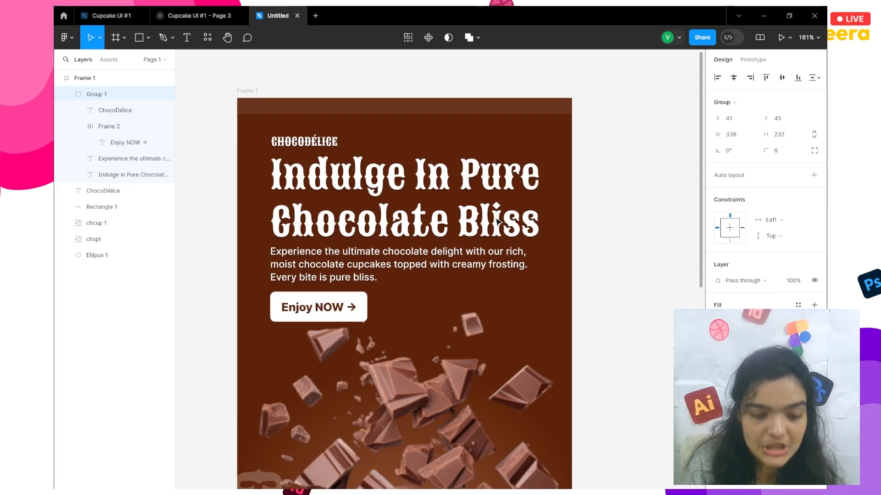
pyautogui.press('Down')
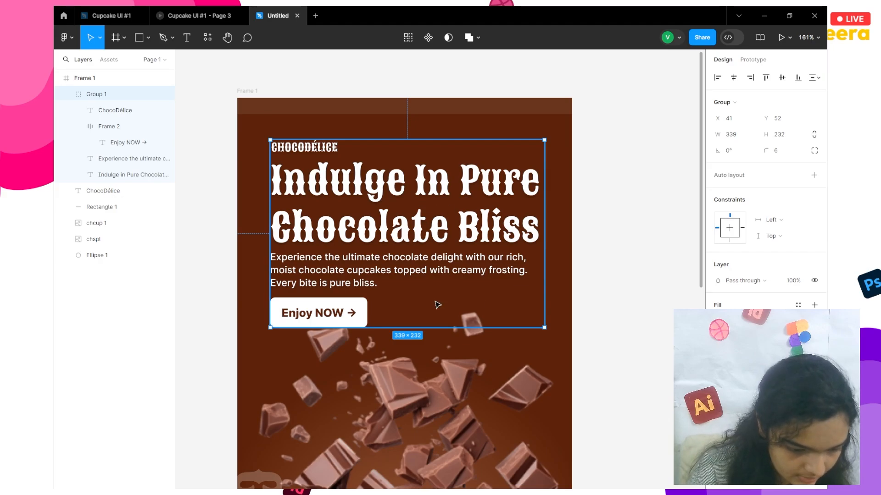
pyautogui.click(558, 304)
pyautogui.click(618, 303)
# Step: Set the "Enjoy NOW →" button text's fill to the darker brown 4D1800
pyautogui.scroll(-3, 618, 304)
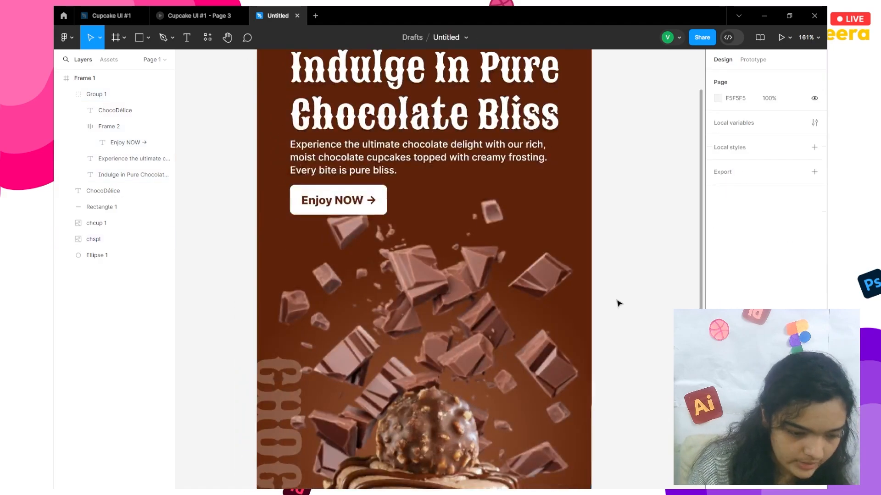
pyautogui.scroll(-3, 618, 303)
pyautogui.scroll(-2, 619, 303)
pyautogui.hscroll(1, 618, 303)
pyautogui.click(370, 172)
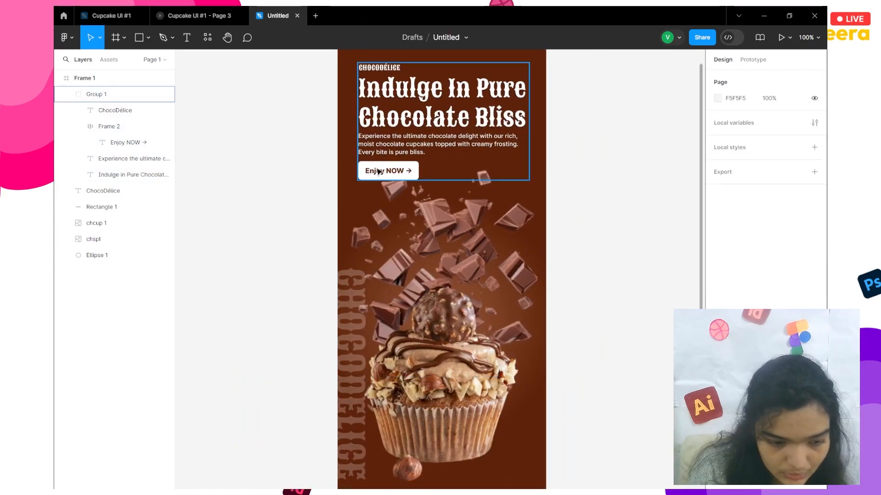
pyautogui.doubleClick(376, 171)
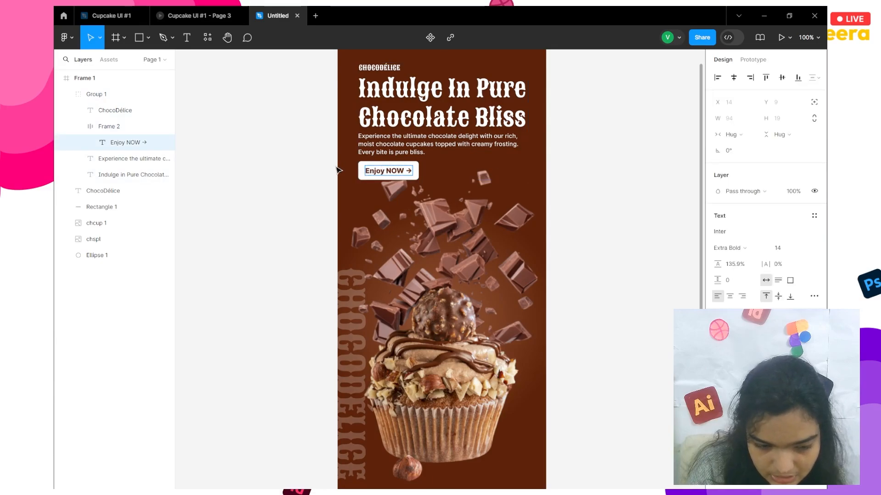
pyautogui.tripleClick(379, 170)
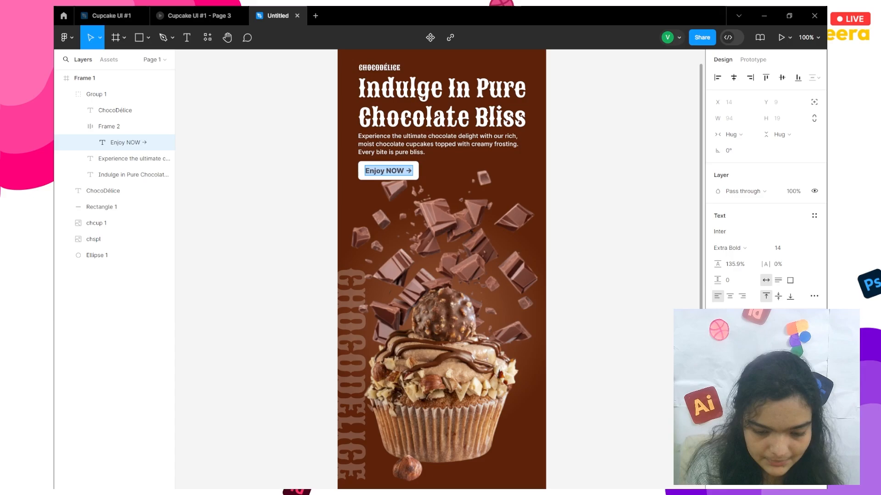
pyautogui.click(718, 337)
pyautogui.moveTo(691, 305)
pyautogui.mouseDown()
pyautogui.moveTo(717, 297)
pyautogui.moveTo(722, 306)
pyautogui.moveTo(695, 312)
pyautogui.moveTo(675, 303)
pyautogui.mouseUp()
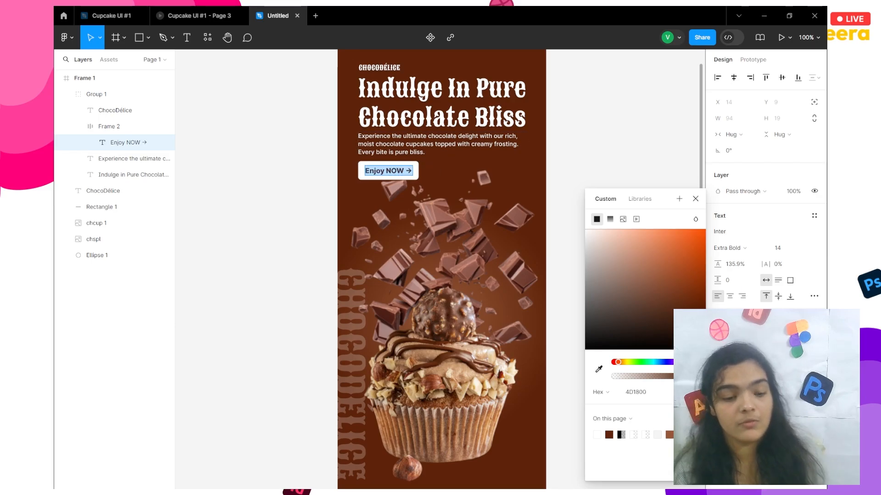
pyautogui.click(588, 158)
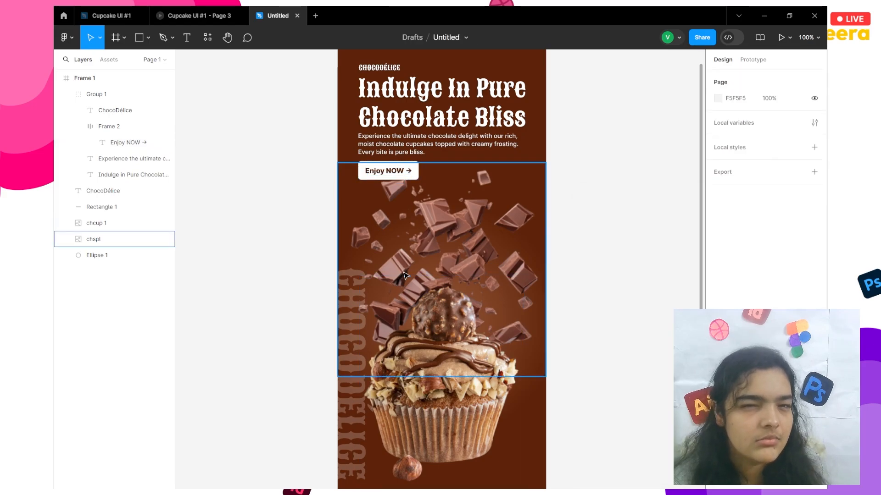
# Step: Move the text group down to Y 63 in Frame 1
pyautogui.scroll(-2, 406, 275)
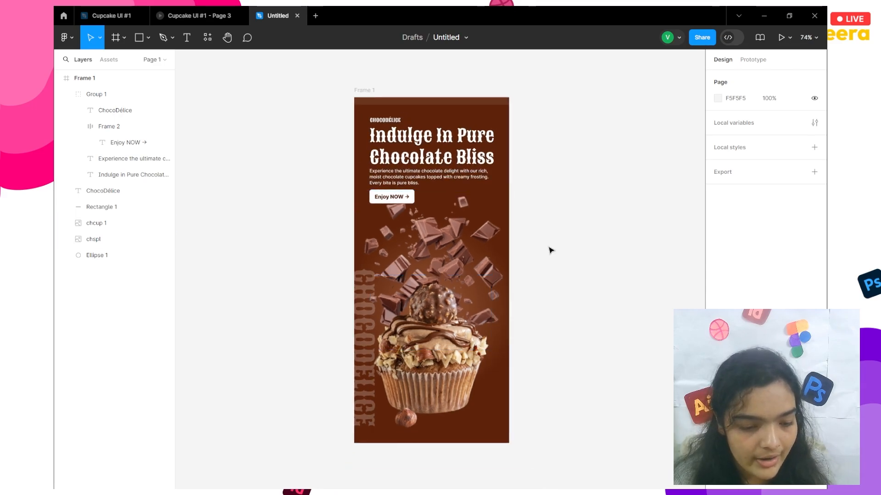
pyautogui.moveTo(547, 245); pyautogui.dragTo(490, 208)
pyautogui.click(418, 168)
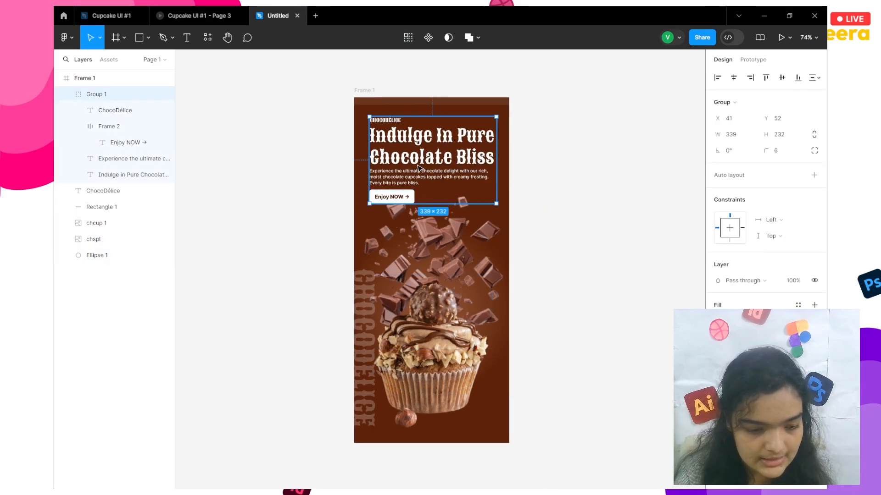
pyautogui.press('Down')
pyautogui.press('Down')
pyautogui.press('Down')
pyautogui.press('Down')
pyautogui.press('Down')
pyautogui.press('Down')
pyautogui.press('Down')
pyautogui.press('Down')
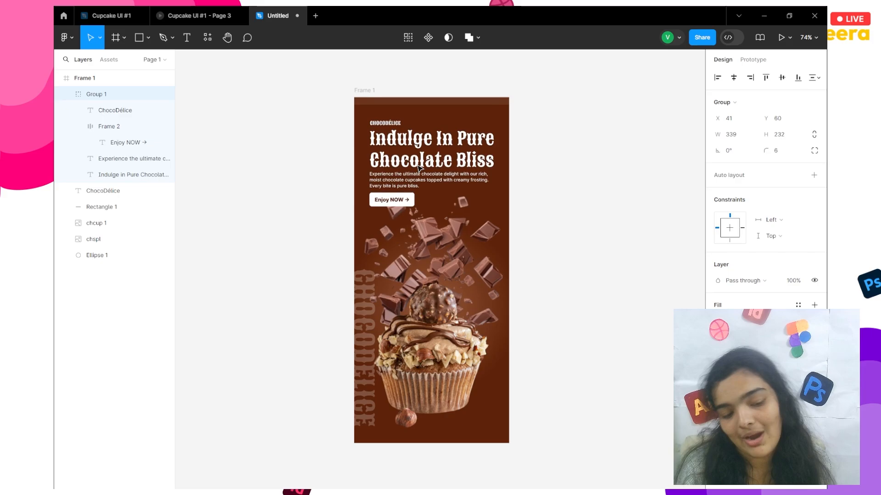
pyautogui.press('Down')
pyautogui.press('Down')
pyautogui.press('Down')
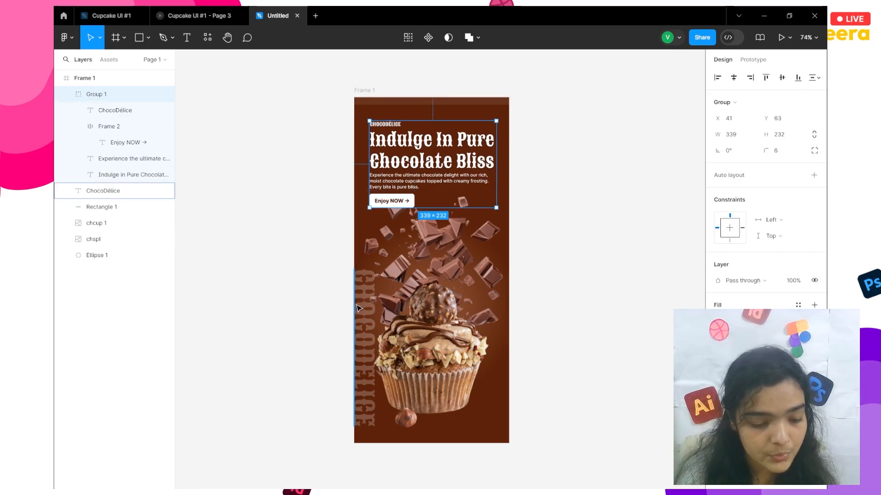
# Step: Move the vertical ChocoDélice text beside the cupcake up to Y 429
pyautogui.click(358, 309)
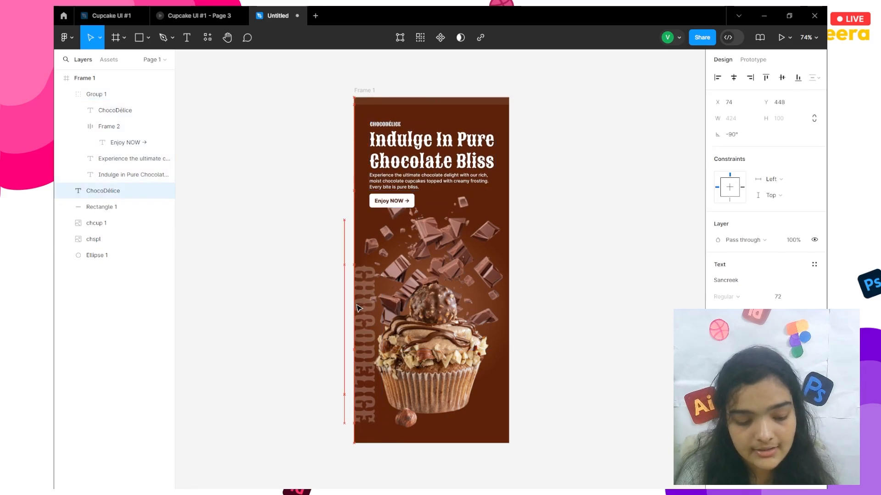
pyautogui.press('Up')
pyautogui.press('Up')
pyautogui.press('Up')
pyautogui.press('Up')
pyautogui.press('Up')
pyautogui.press('Up')
pyautogui.press('Up')
pyautogui.press('Up')
pyautogui.press('Up')
pyautogui.press('Up')
pyautogui.press('Up')
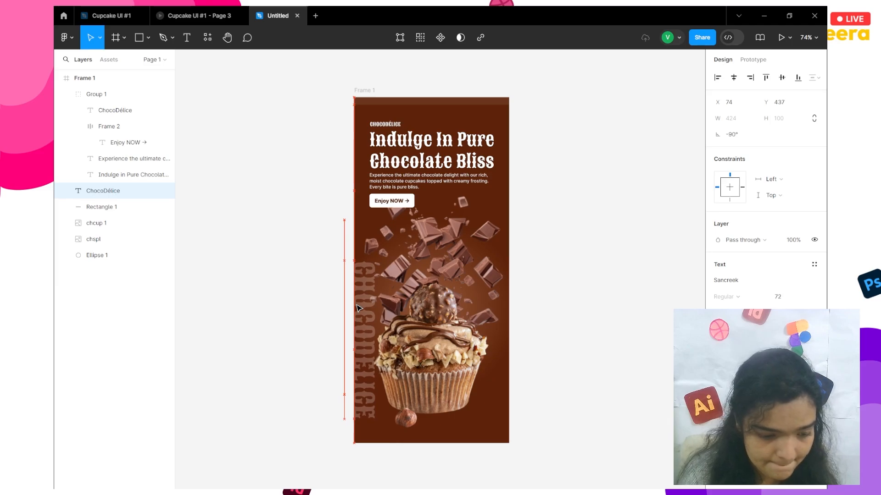
pyautogui.press('Up')
pyautogui.press('Up')
pyautogui.press('Up')
pyautogui.press('Up')
pyautogui.press('Up')
pyautogui.press('Up')
pyautogui.press('Up')
pyautogui.press('Up')
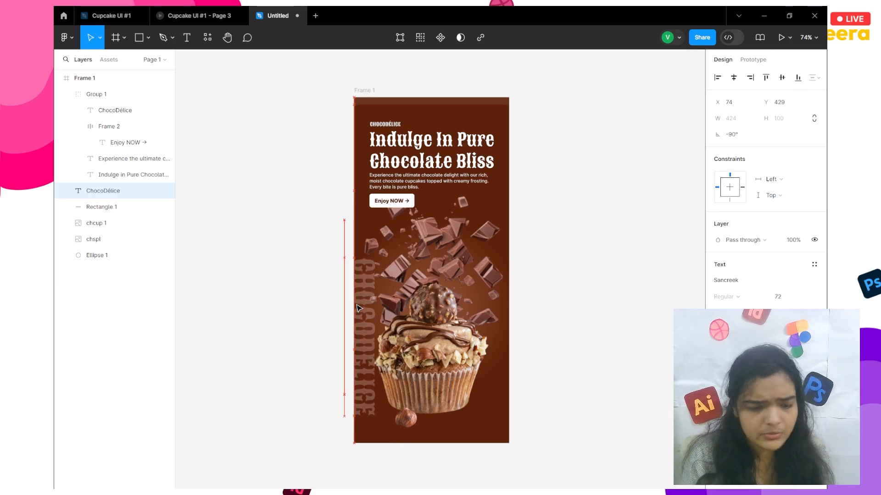
# Step: Shift the vertical ChocoDélice text, cupcake, chocolate splash and ellipse down together so the cupcake sits at Y 489
pyautogui.moveTo(322, 242); pyautogui.dragTo(461, 344)
pyautogui.press('Down')
pyautogui.press('Down')
pyautogui.press('Down')
pyautogui.press('Down')
pyautogui.press('Down')
pyautogui.press('Down')
pyautogui.press('Down')
pyautogui.press('Down')
pyautogui.press('Down')
pyautogui.press('Down')
pyautogui.press('Down')
pyautogui.press('Down')
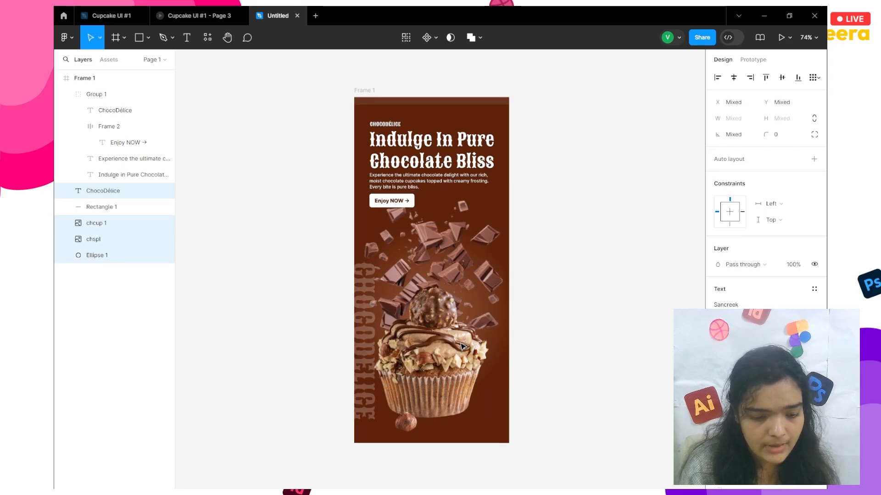
pyautogui.press('Down')
pyautogui.press('Down')
pyautogui.press('Down')
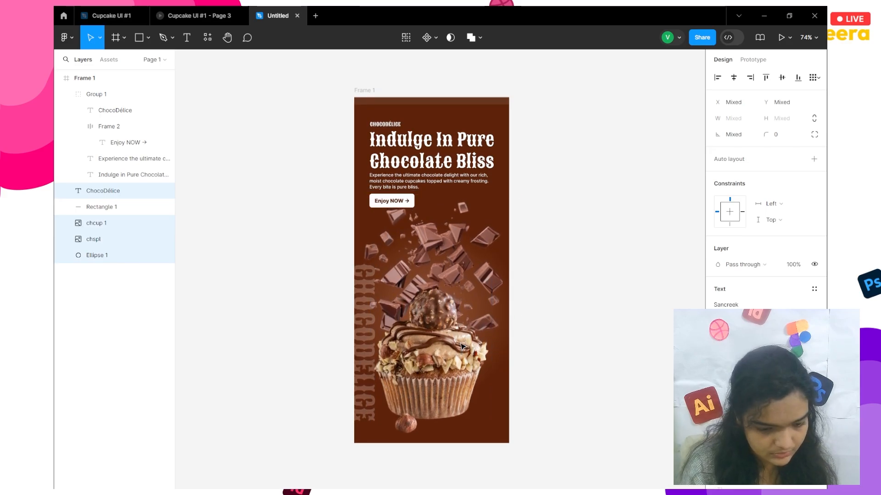
pyautogui.press('Up')
pyautogui.press('Up')
pyautogui.press('Up')
pyautogui.press('Up')
pyautogui.press('Up')
pyautogui.press('Up')
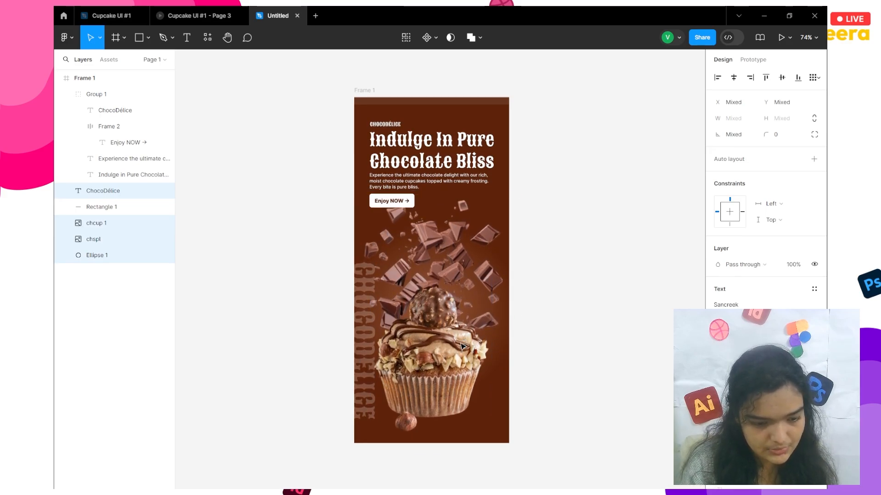
pyautogui.press('Down')
pyautogui.press('Down')
pyautogui.press('Down')
pyautogui.press('Down')
pyautogui.press('Down')
pyautogui.press('Down')
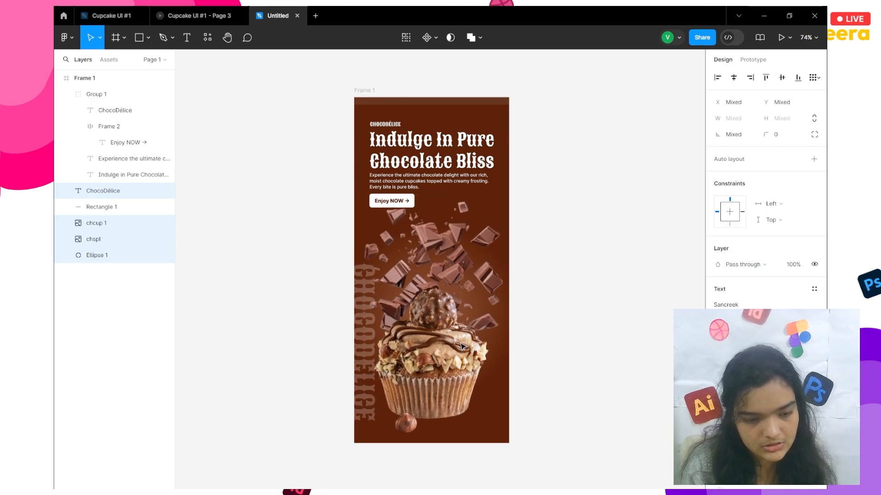
# Step: Lower the text group to Y 64 and duplicate Frame 1 beside the original
pyautogui.click(347, 134)
pyautogui.click(397, 148)
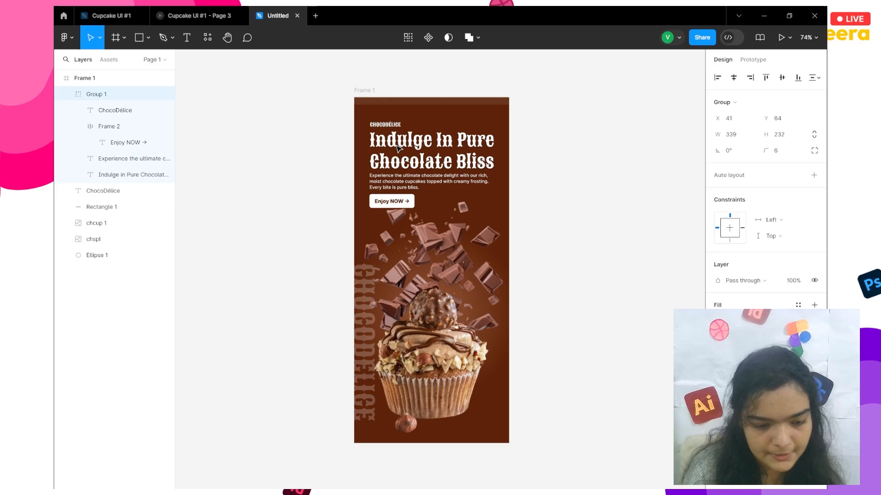
pyautogui.click(375, 90)
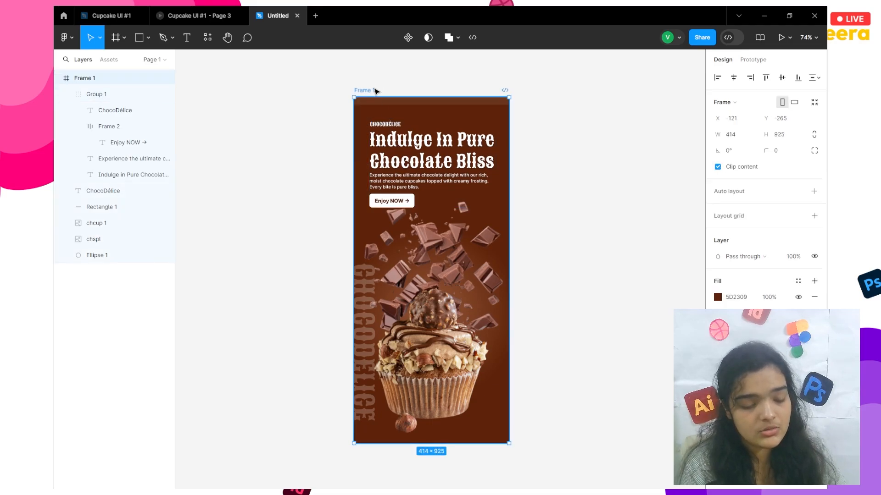
pyautogui.hotkey('ctrl', 'd')
pyautogui.hscroll(3, 504, 229)
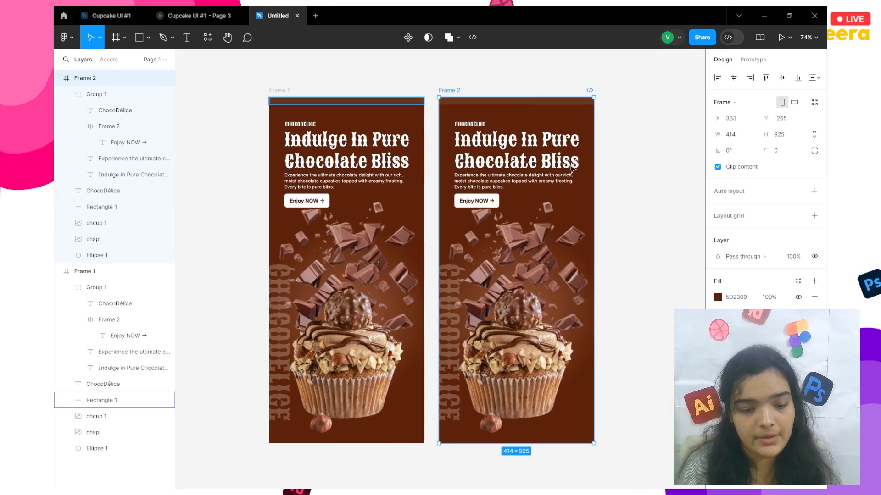
# Step: Replace the cupcake's image fill in Frame 2 with rdcup and shrink the image proportionally to 318 × 406
pyautogui.click(721, 297)
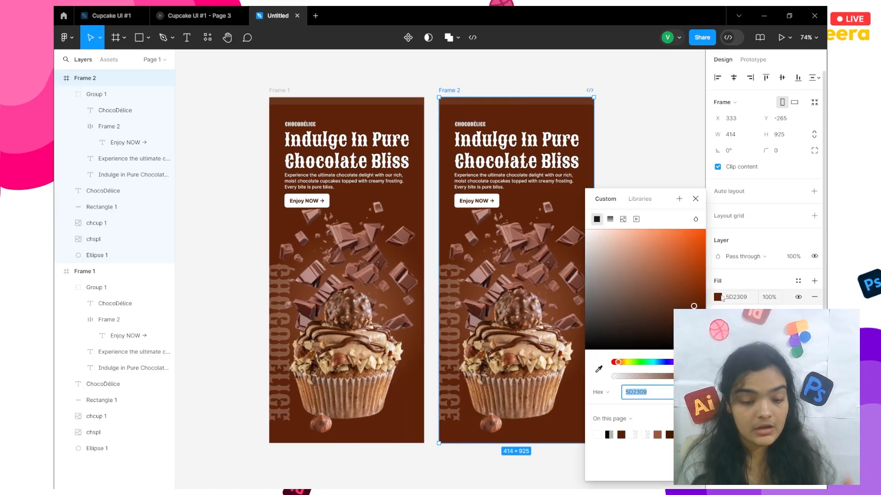
pyautogui.click(569, 349)
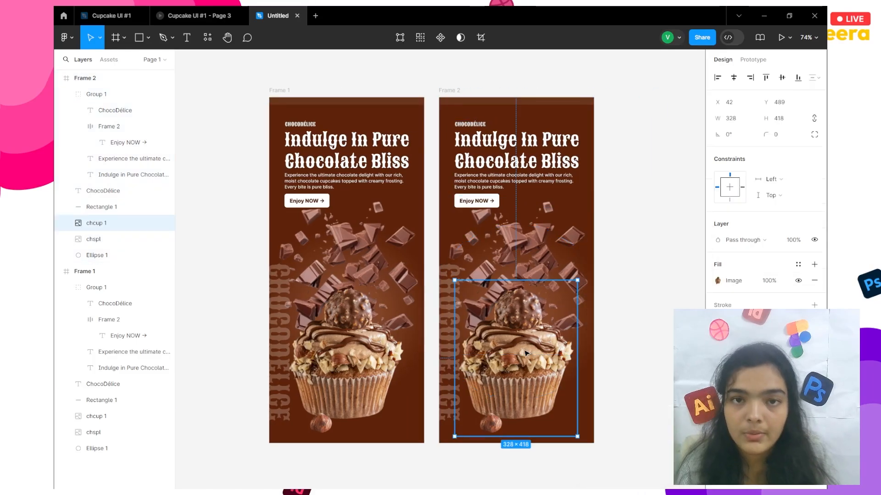
pyautogui.click(717, 282)
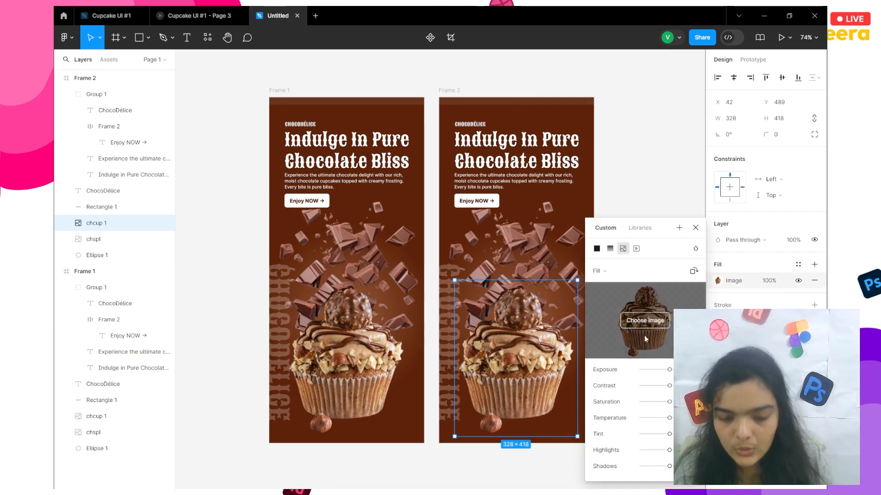
pyautogui.click(644, 320)
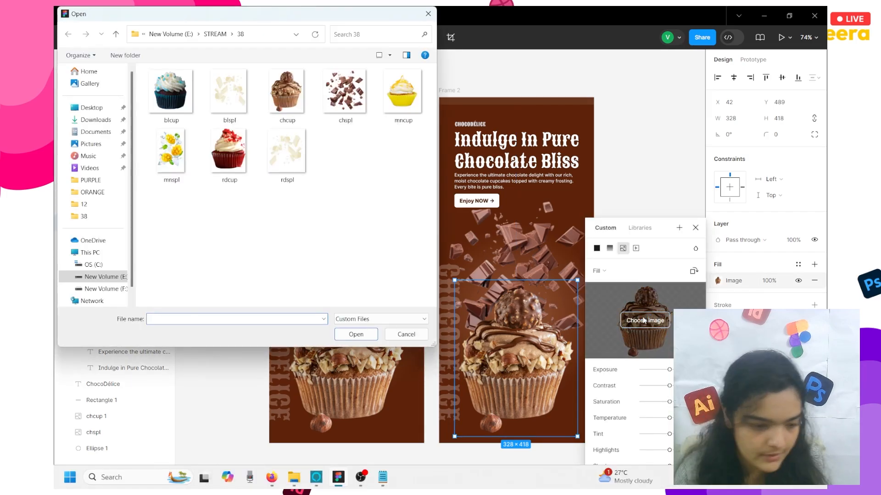
pyautogui.click(211, 158)
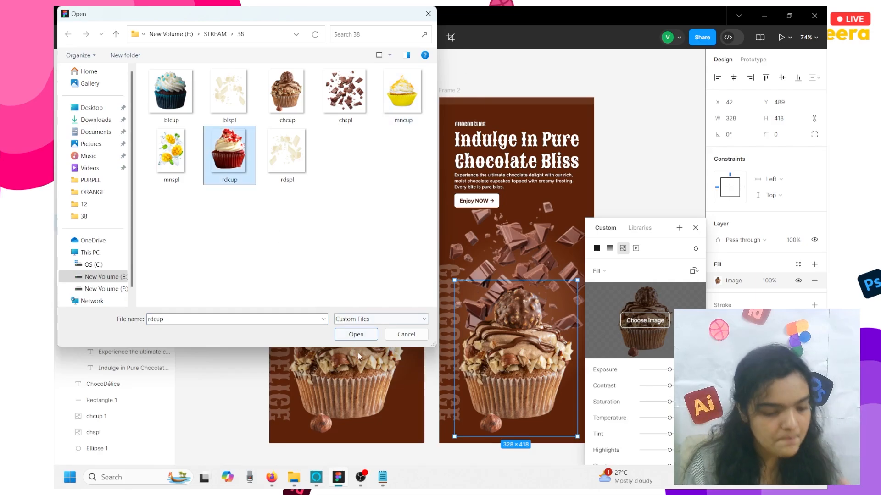
pyautogui.click(357, 334)
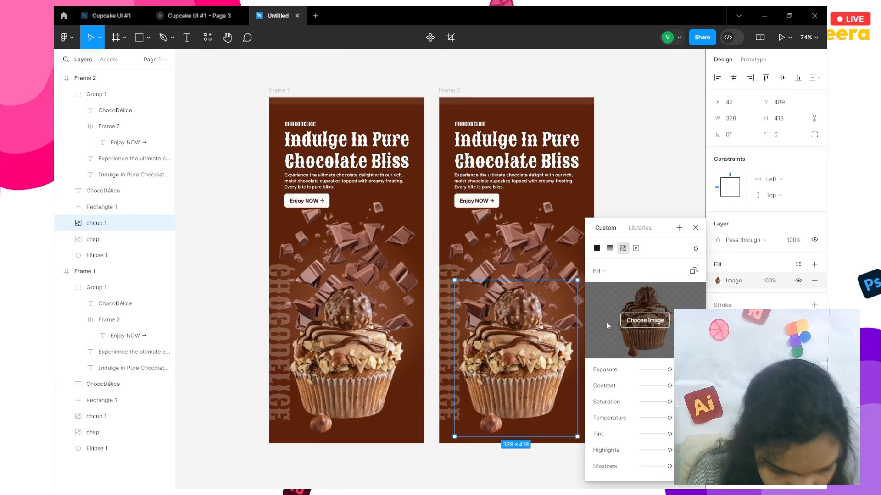
pyautogui.press('Escape')
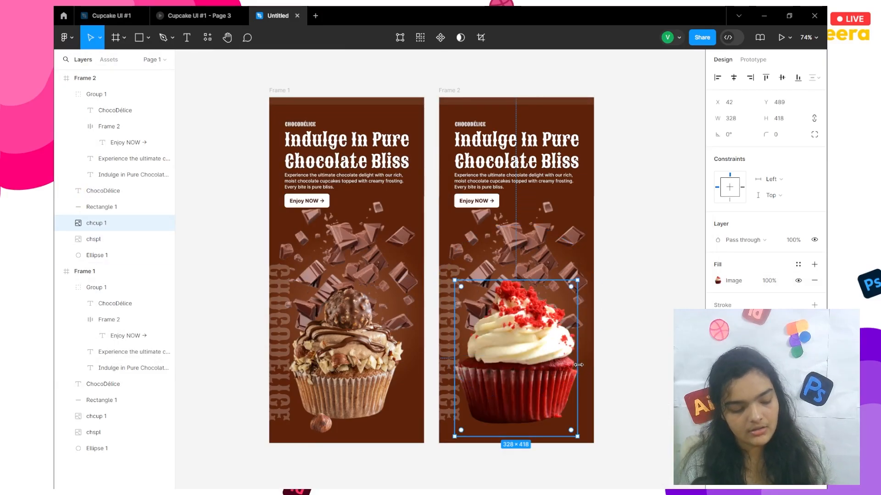
pyautogui.moveTo(578, 365); pyautogui.dragTo(574, 365)
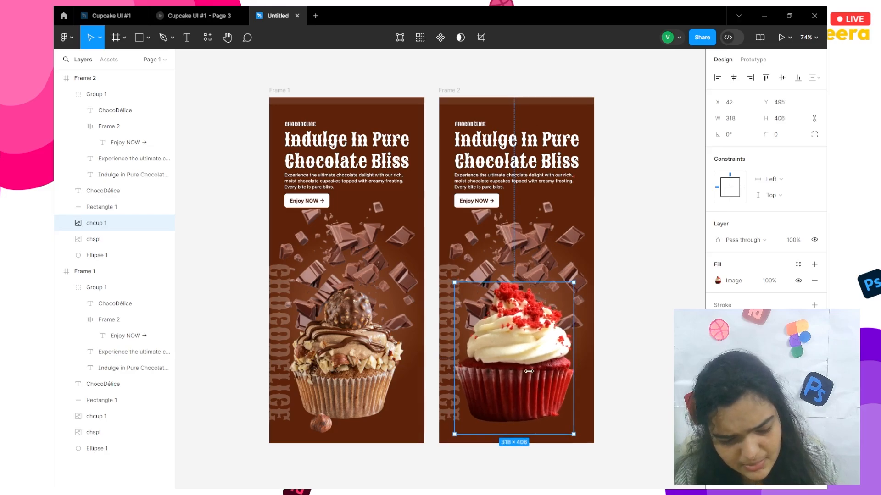
# Step: Centre the red cupcake horizontally in Frame 2 and replace the chocolate splash's image fill with rdspl
pyautogui.click(733, 77)
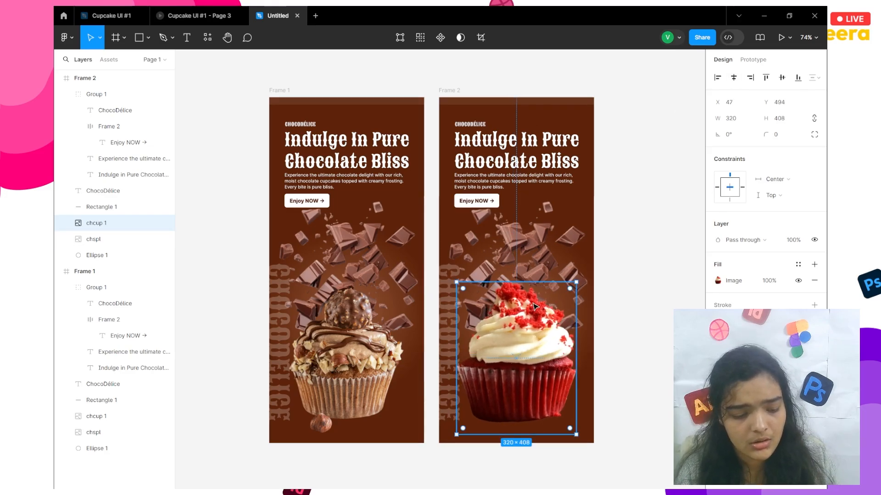
pyautogui.press('Left')
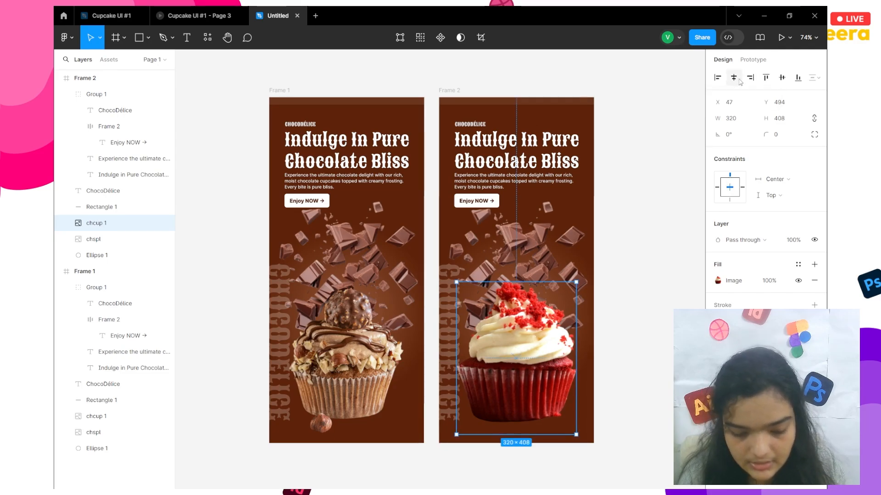
pyautogui.click(507, 233)
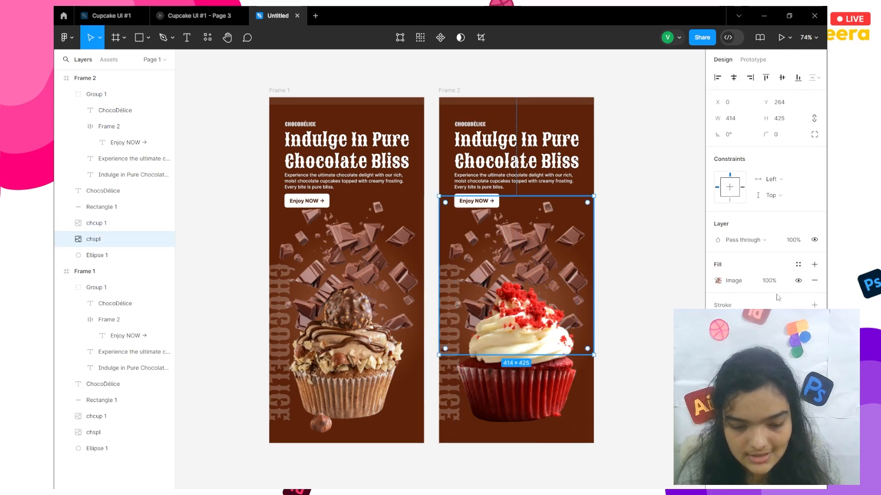
pyautogui.click(715, 283)
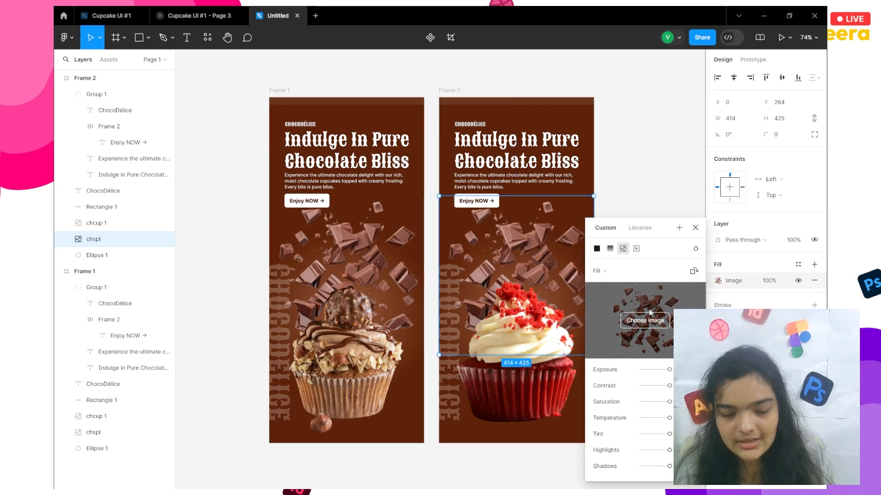
pyautogui.click(630, 327)
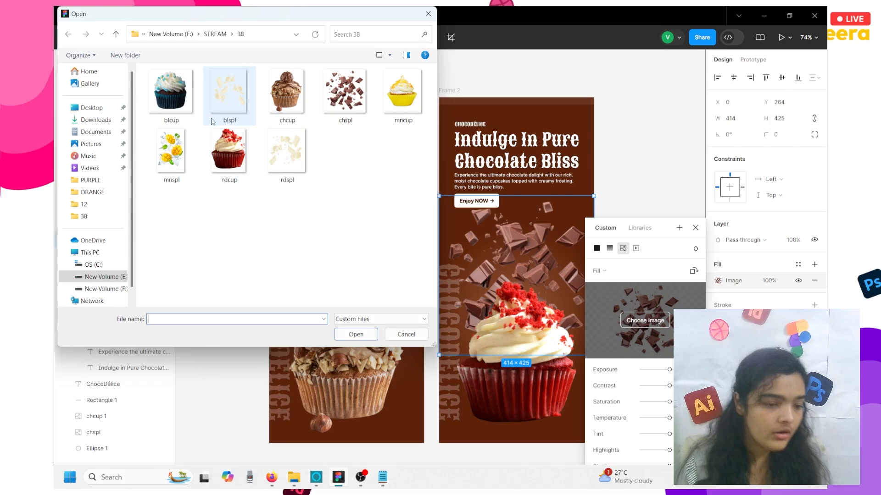
pyautogui.click(296, 160)
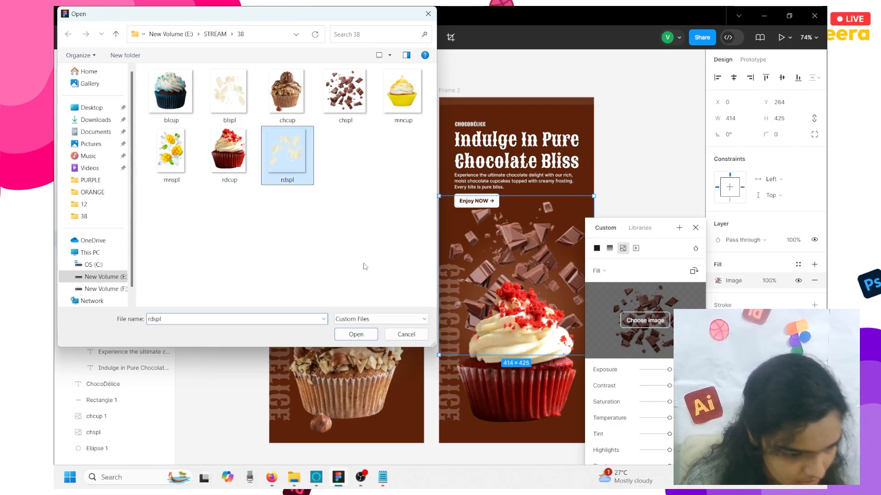
pyautogui.click(360, 335)
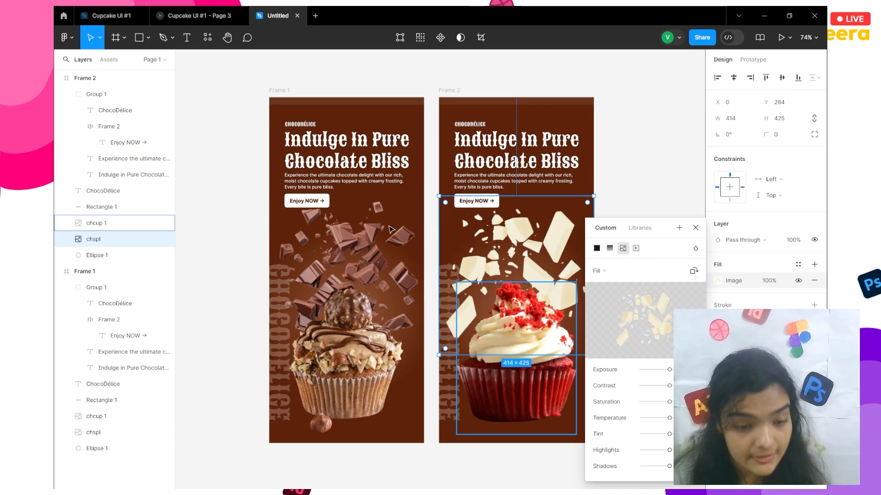
# Step: Change Frame 2's background fill to the bright red EF1D0D sampled from the cupcake's topping
pyautogui.click(447, 90)
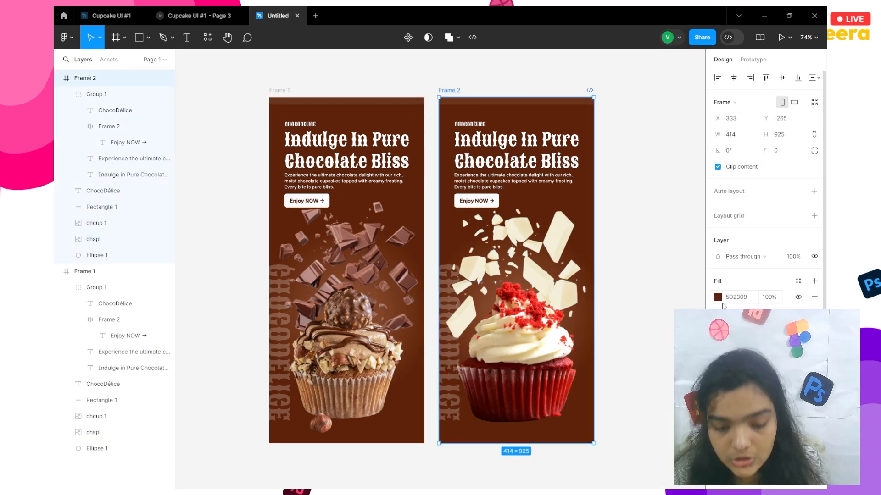
pyautogui.click(718, 297)
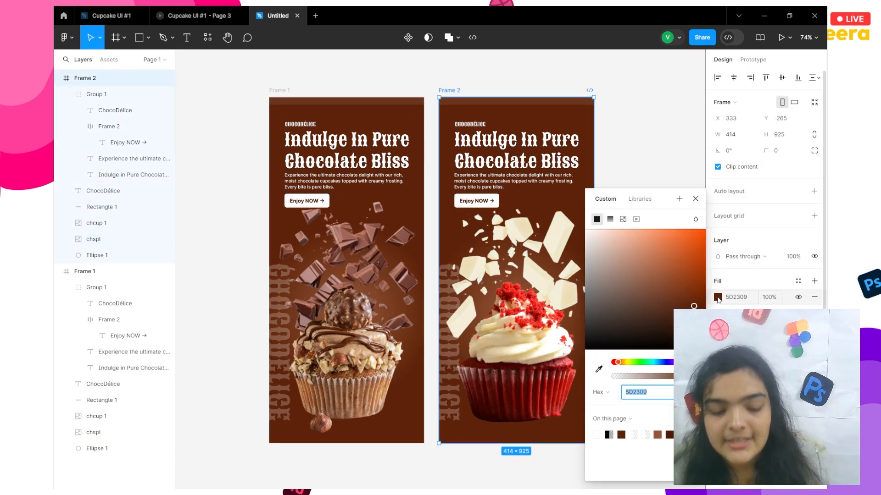
pyautogui.click(598, 370)
pyautogui.click(508, 296)
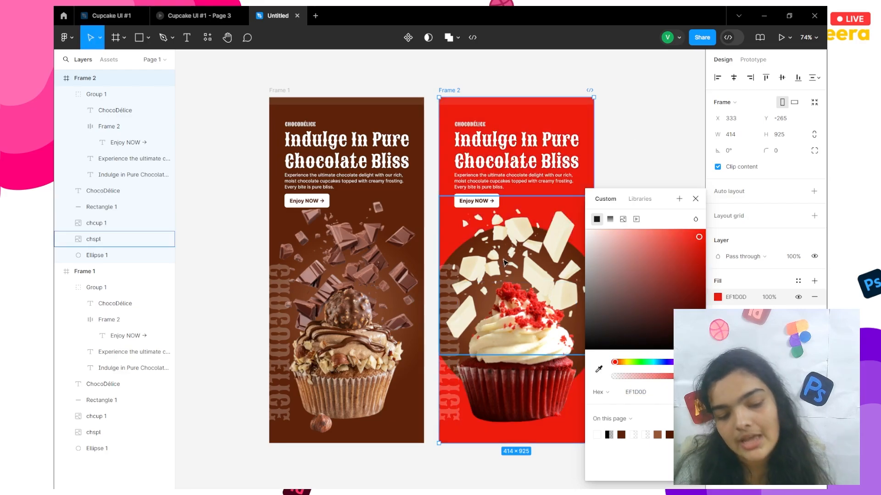
# Step: Set the 100% stop of the radial gradient on Frame 2's Ellipse 1 to the page's red EF1D0D
pyautogui.click(473, 250)
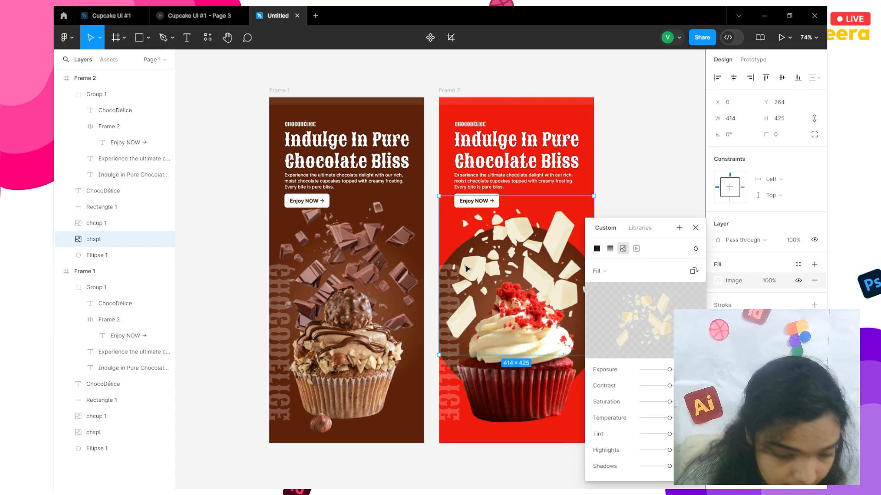
pyautogui.click(109, 256)
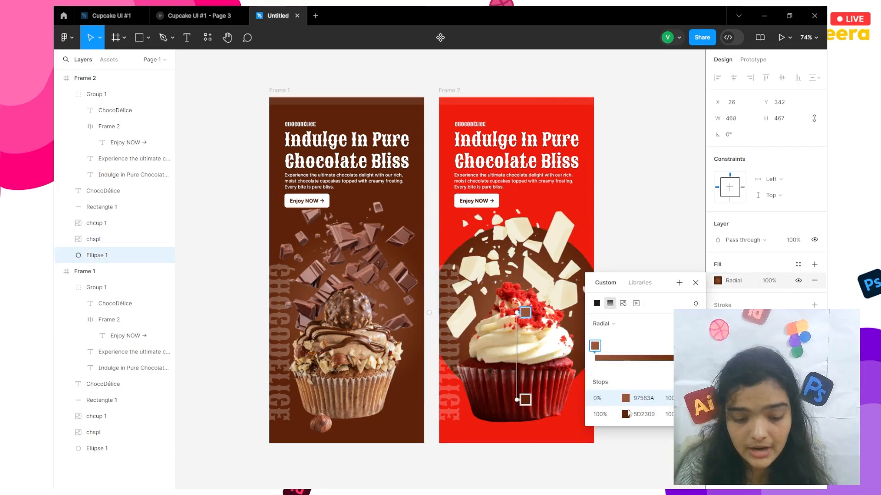
pyautogui.click(625, 415)
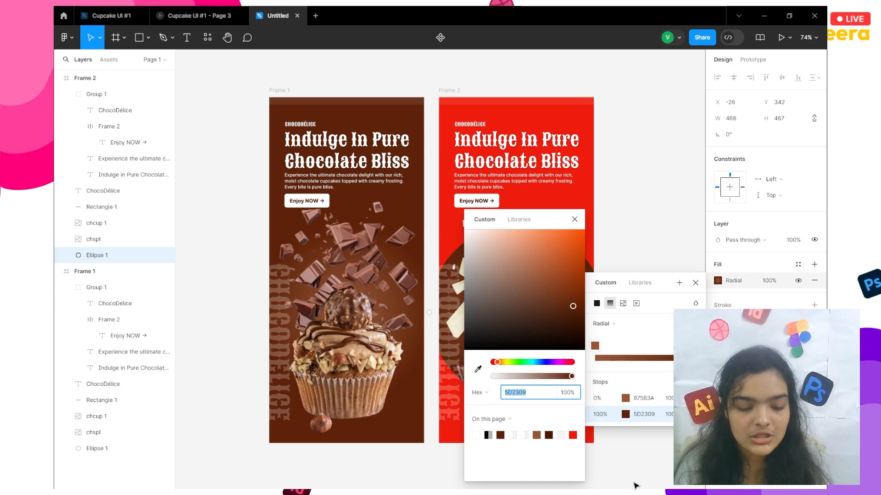
pyautogui.click(574, 435)
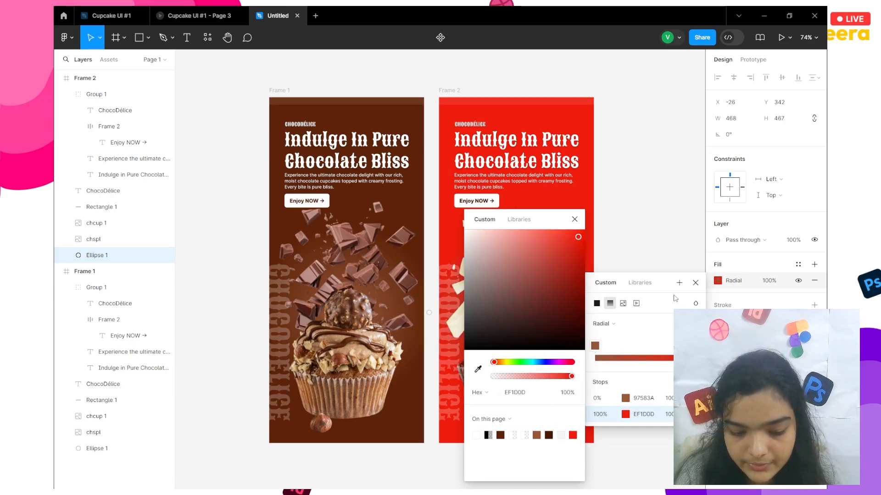
# Step: Set the 0% stop of the ellipse's radial gradient to the pale pink FFDEDB
pyautogui.click(625, 399)
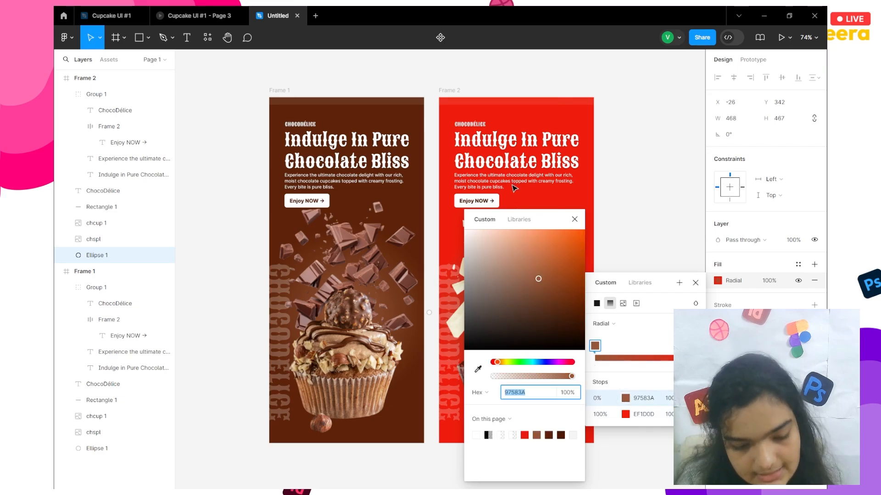
pyautogui.click(524, 435)
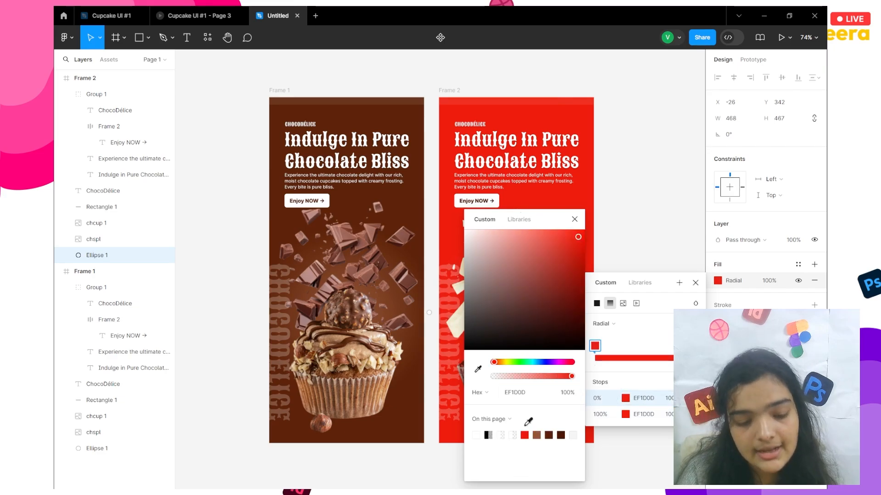
pyautogui.moveTo(540, 240); pyautogui.dragTo(514, 234)
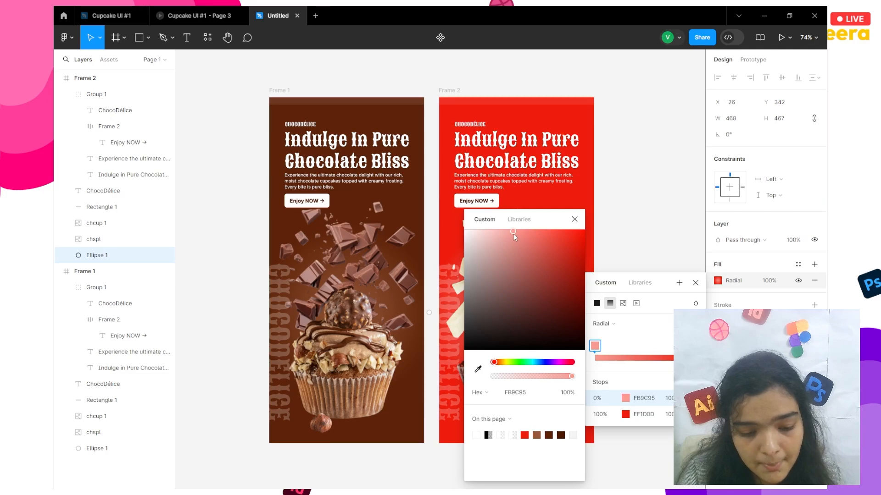
pyautogui.click(575, 219)
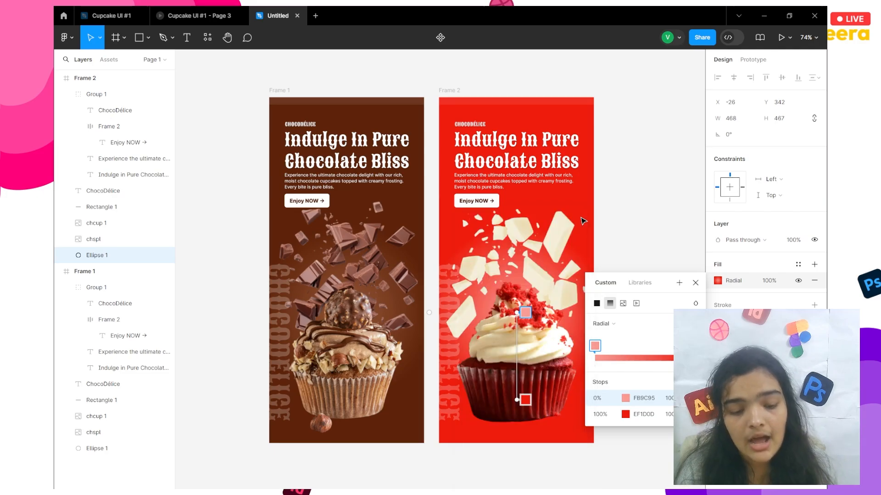
pyautogui.click(625, 398)
pyautogui.write('FFDEDB')
pyautogui.press('Return')
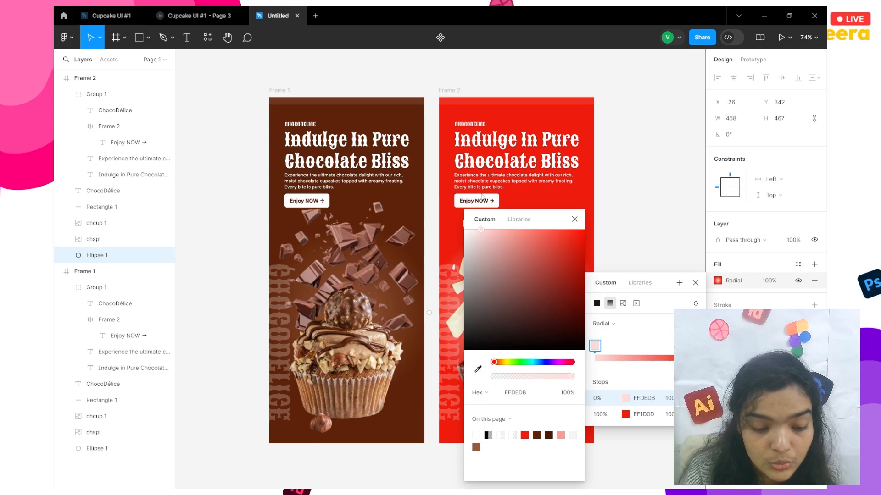
pyautogui.click(574, 219)
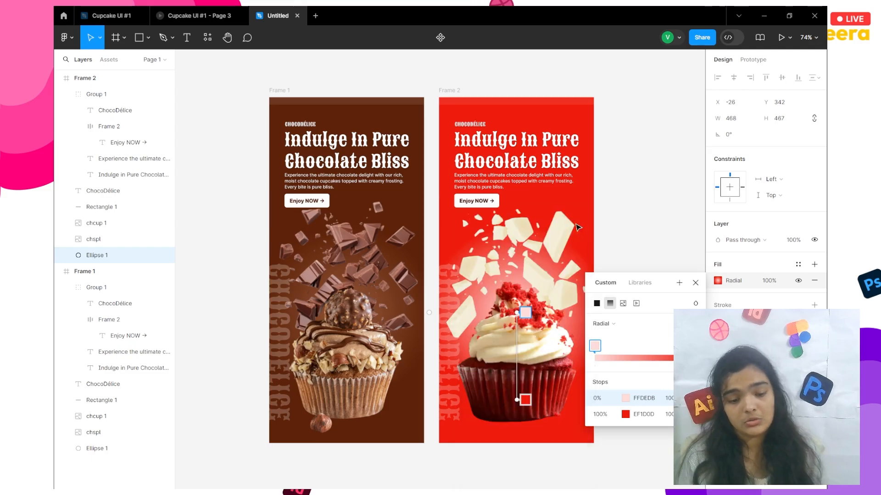
pyautogui.click(620, 247)
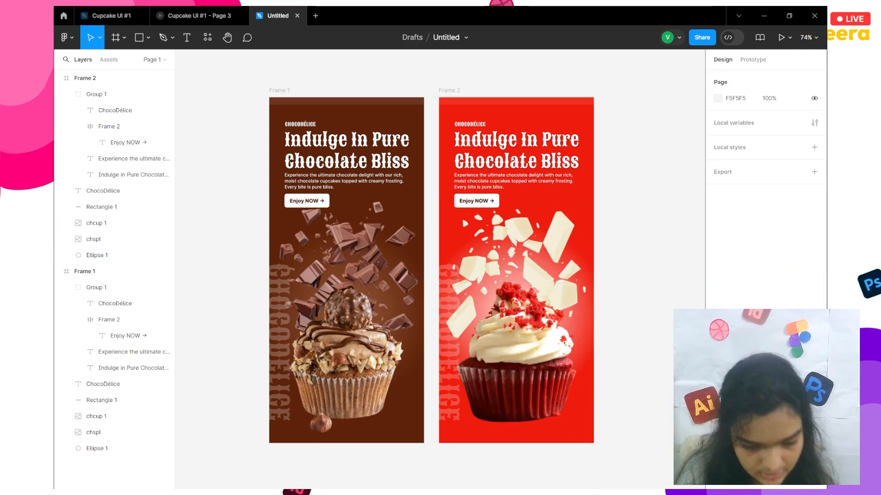
# Step: Reposition Frame 2's Ellipse 1 behind the cupcake and enlarge it to 486 × 484 at X -32, Y 340
pyautogui.click(128, 256)
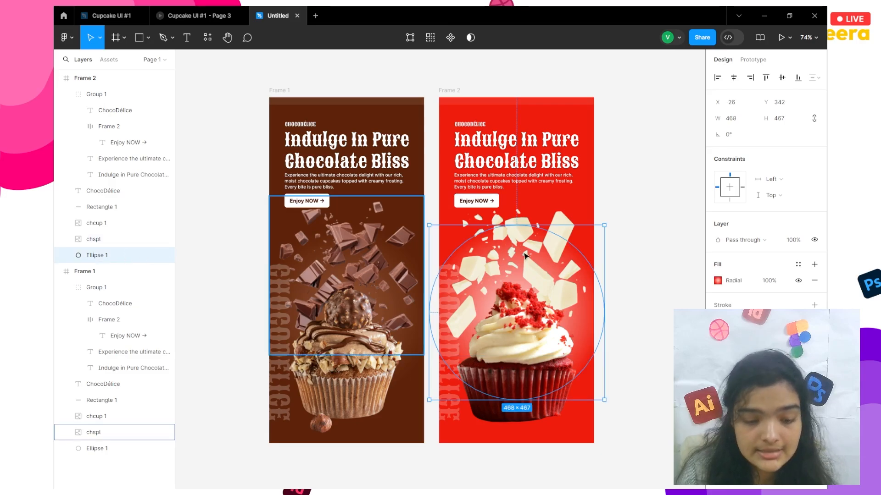
pyautogui.press('Up')
pyautogui.press('Up')
pyautogui.press('Up')
pyautogui.press('Up')
pyautogui.press('Up')
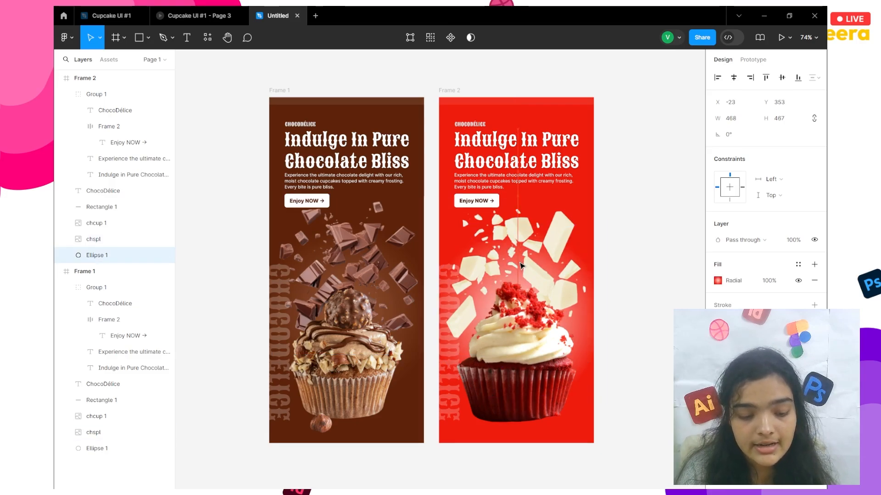
pyautogui.press('Up')
pyautogui.press('Up')
pyautogui.press('Up')
pyautogui.press('Up')
pyautogui.press('Up')
pyautogui.press('Up')
pyautogui.press('Up')
pyautogui.press('Up')
pyautogui.press('Up')
pyautogui.press('Up')
pyautogui.press('Up')
pyautogui.press('Up')
pyautogui.press('Up')
pyautogui.press('Up')
pyautogui.press('Up')
pyautogui.press('Up')
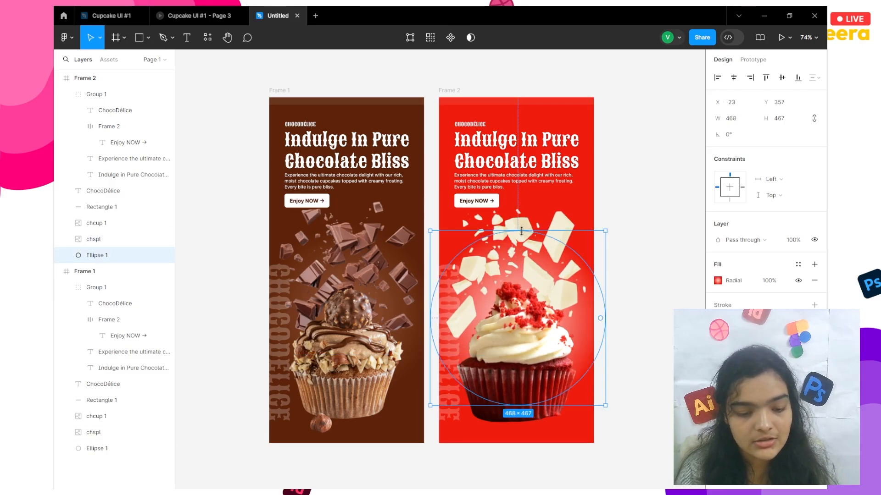
pyautogui.moveTo(520, 217); pyautogui.dragTo(518, 225)
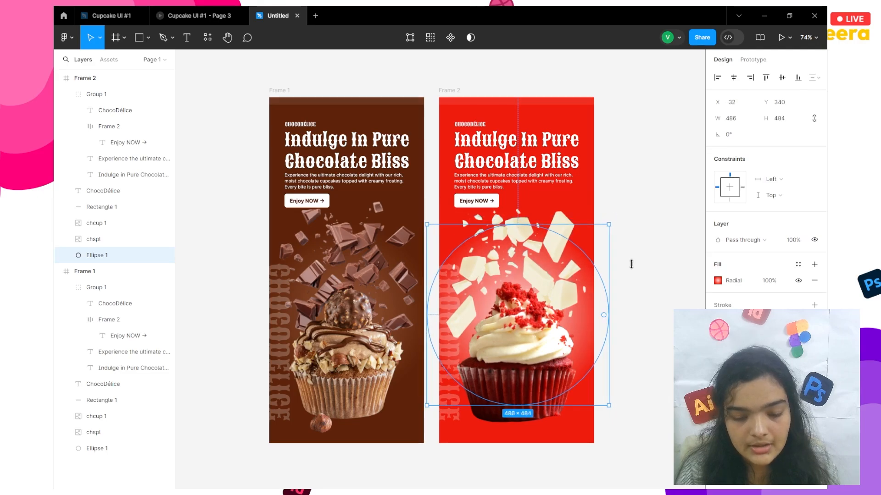
# Step: Reshape the ellipse's radial gradient with its centre lowered onto the frosting and its inner stop at 4%
pyautogui.click(718, 281)
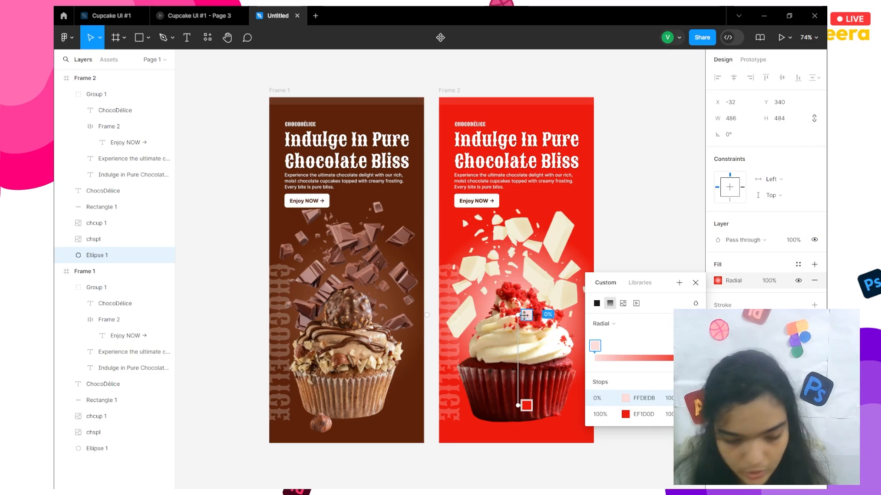
pyautogui.moveTo(524, 316)
pyautogui.mouseDown()
pyautogui.moveTo(527, 345)
pyautogui.moveTo(527, 319)
pyautogui.moveTo(520, 339)
pyautogui.moveTo(519, 327)
pyautogui.mouseUp()
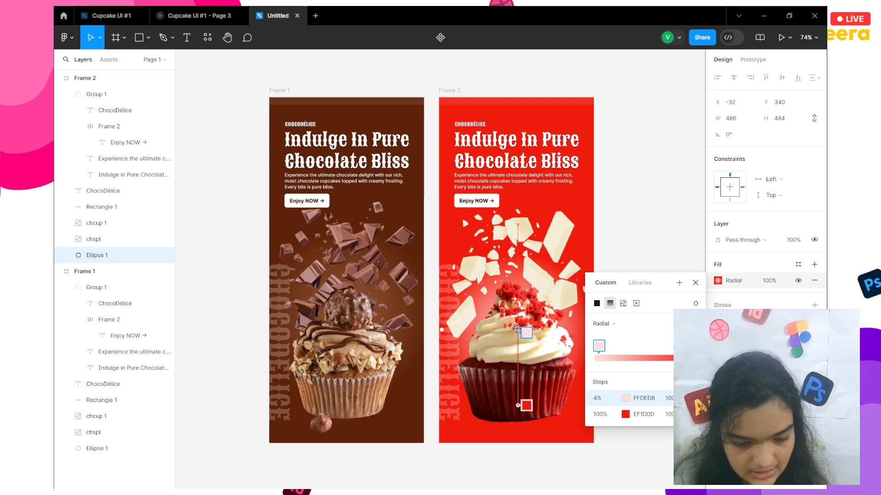
pyautogui.moveTo(438, 326)
pyautogui.mouseDown()
pyautogui.moveTo(393, 327)
pyautogui.moveTo(434, 325)
pyautogui.mouseUp()
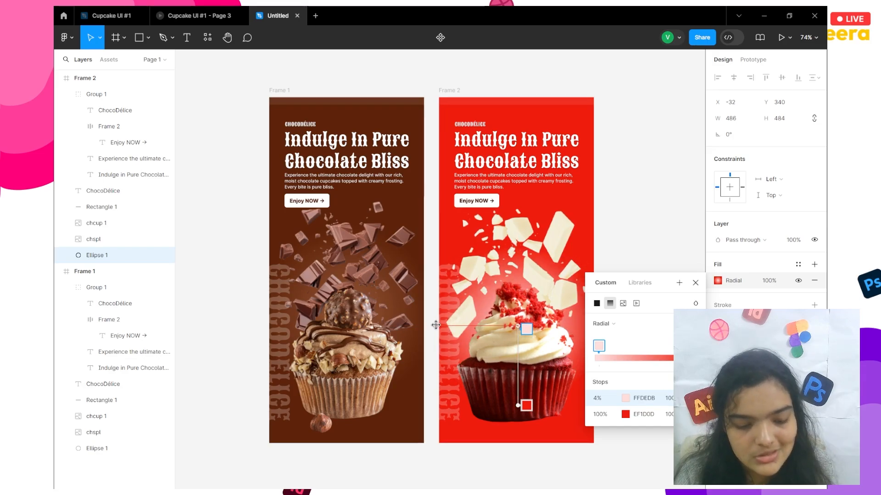
# Step: Deepen the ellipse gradient's inner stop to the pink FFBBB6
pyautogui.click(628, 399)
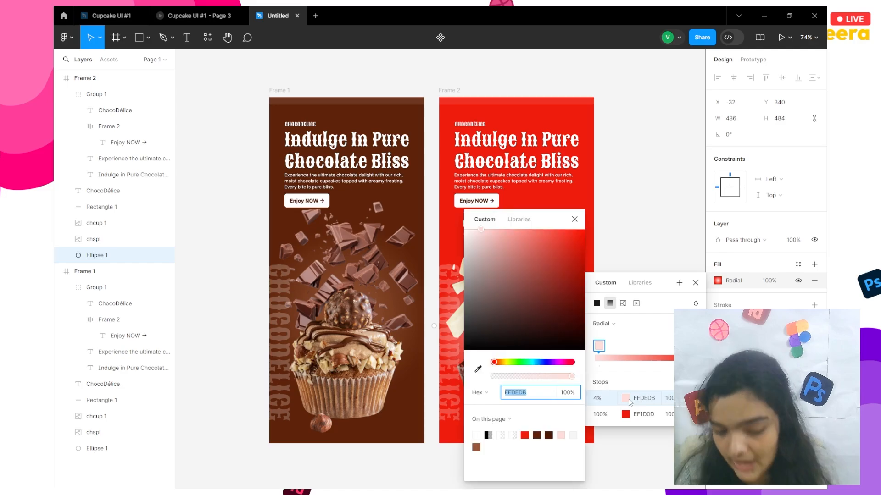
pyautogui.click(525, 229)
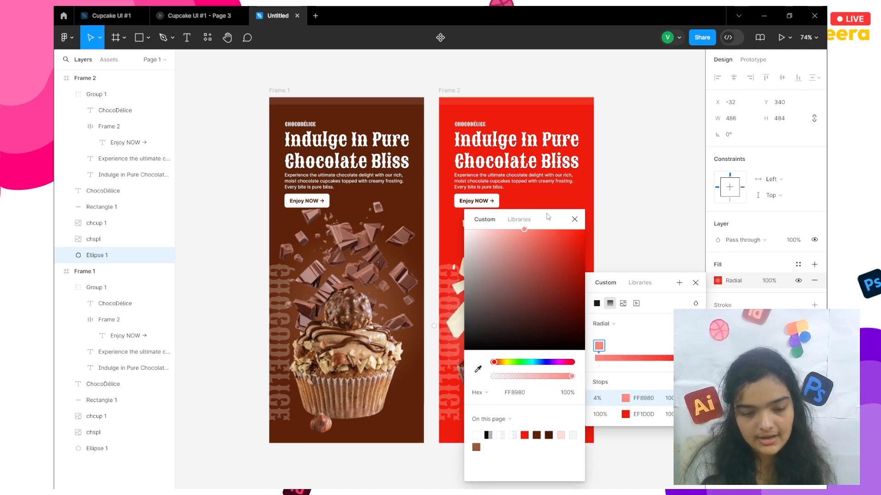
pyautogui.moveTo(553, 224); pyautogui.dragTo(299, 302)
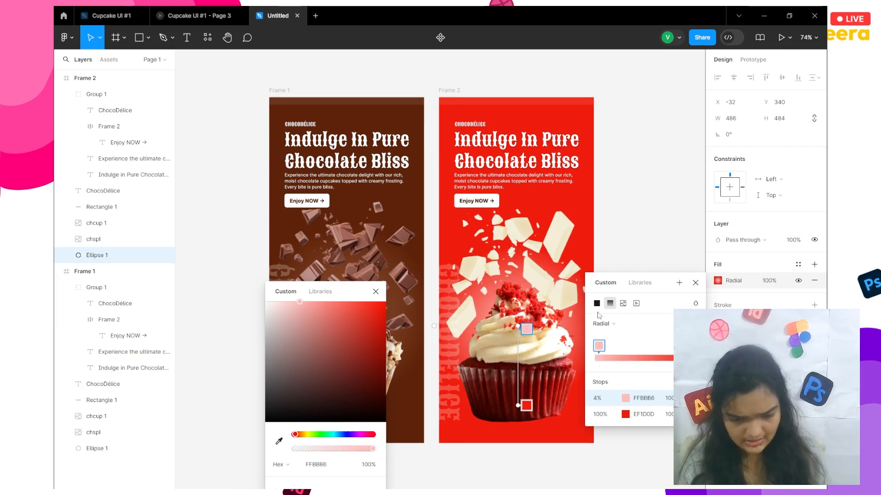
pyautogui.press('Escape')
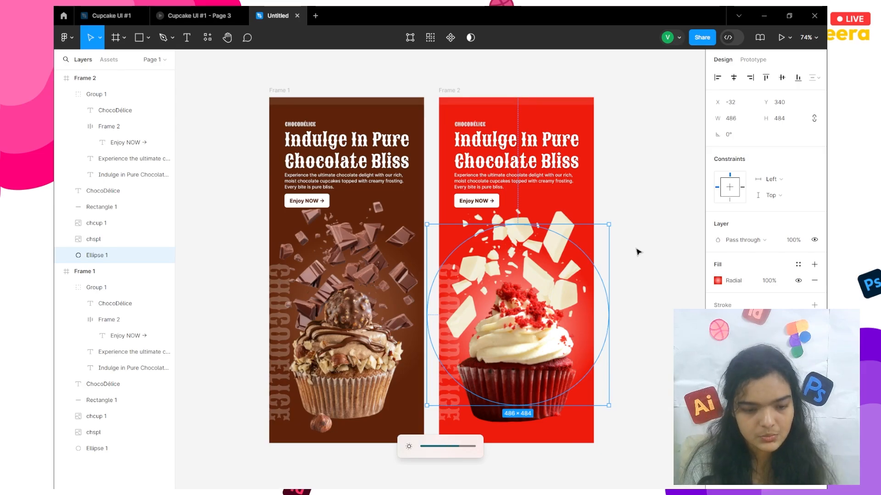
pyautogui.click(637, 252)
# Step: Raise the white fill opacity of the strip along Frame 2's upper edge to 17%
pyautogui.click(530, 100)
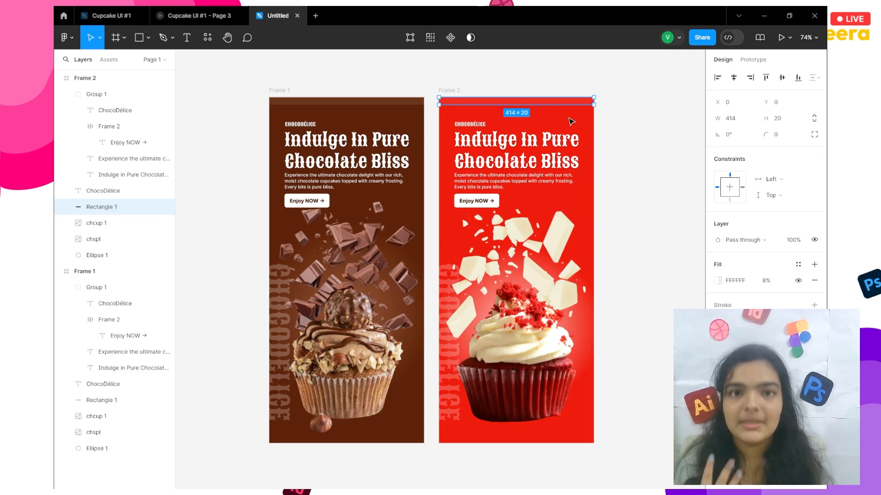
pyautogui.click(718, 280)
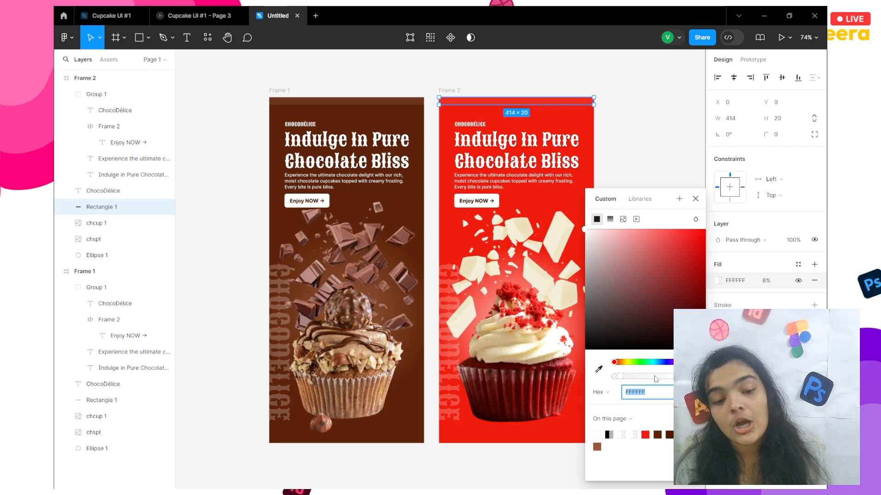
pyautogui.moveTo(655, 379); pyautogui.dragTo(627, 376)
pyautogui.click(642, 393)
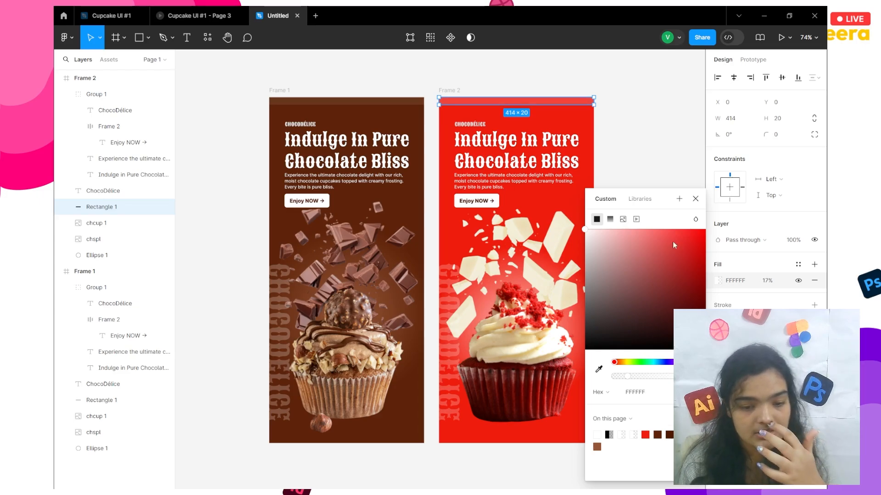
# Step: Set the white fill opacity of the strip along Frame 2's upper edge to 21%
pyautogui.click(653, 189)
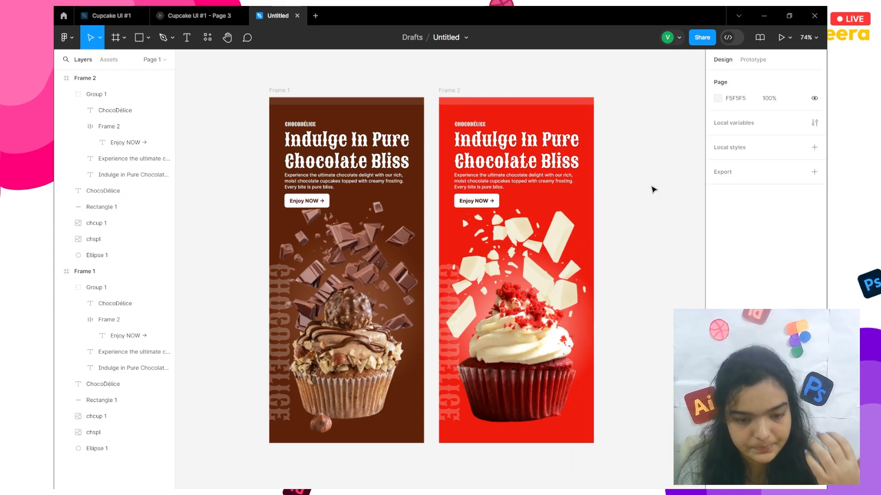
pyautogui.click(559, 102)
pyautogui.click(765, 282)
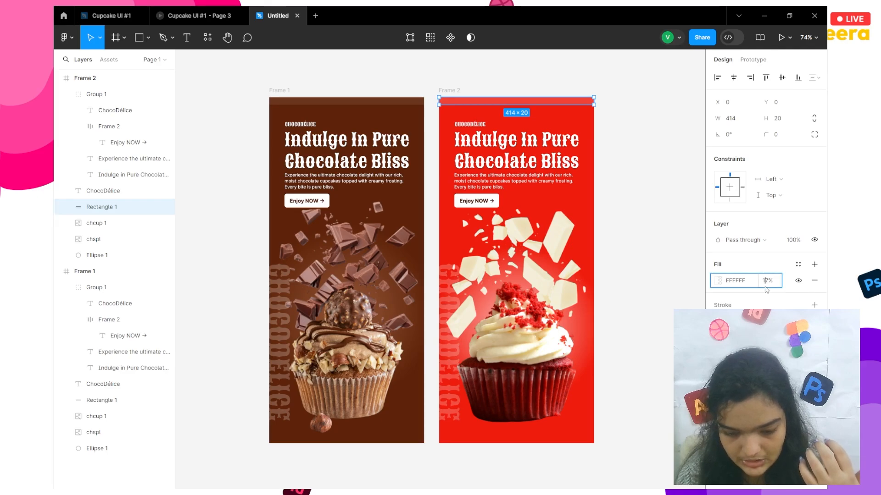
pyautogui.write('221')
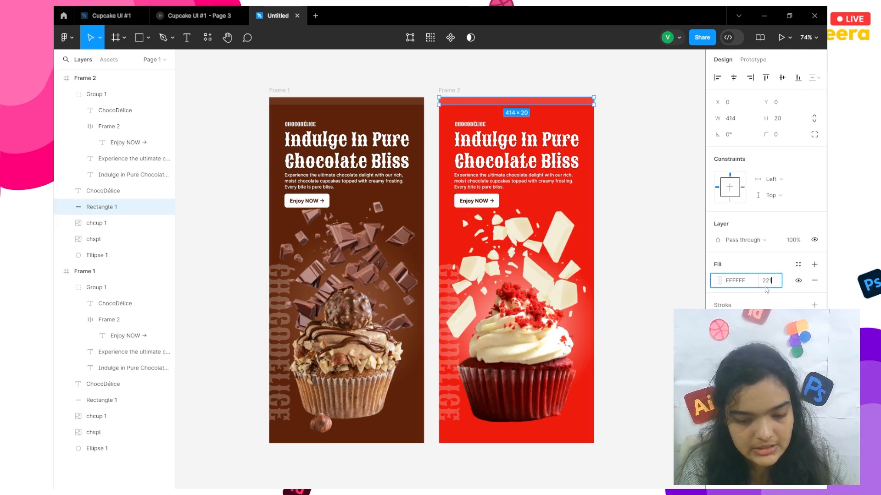
pyautogui.press('Return')
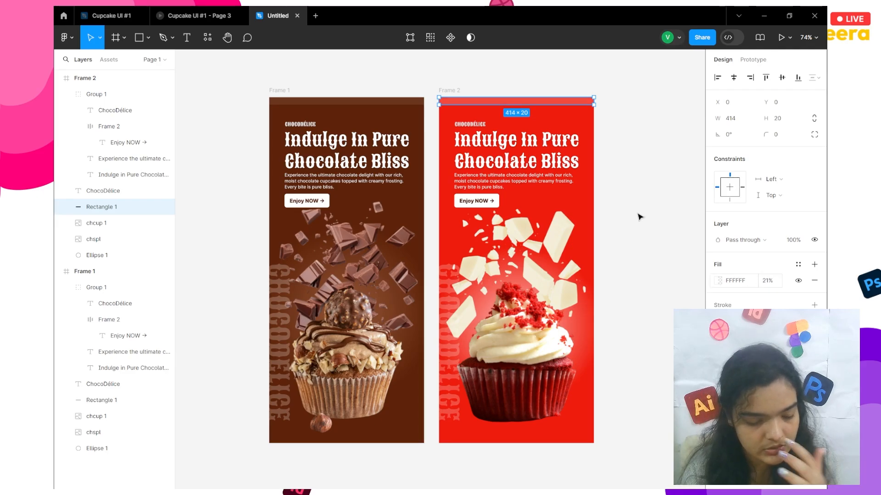
pyautogui.click(638, 216)
pyautogui.hscroll(3, 639, 215)
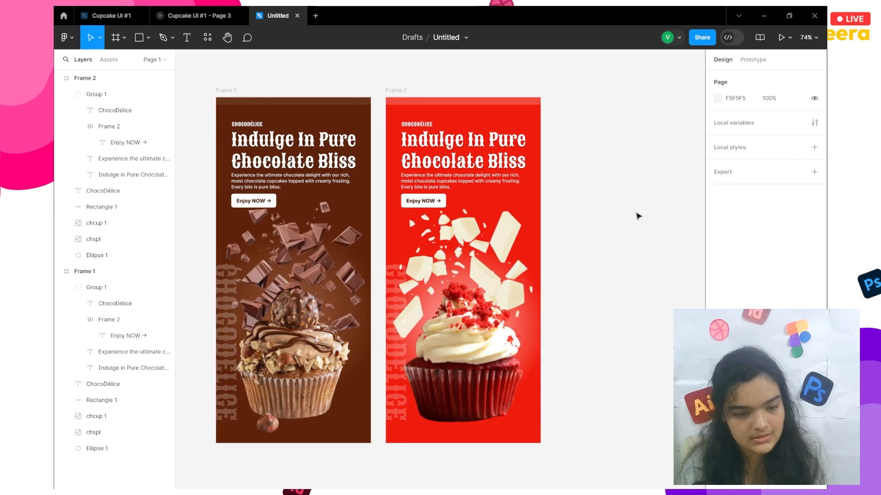
pyautogui.click(515, 102)
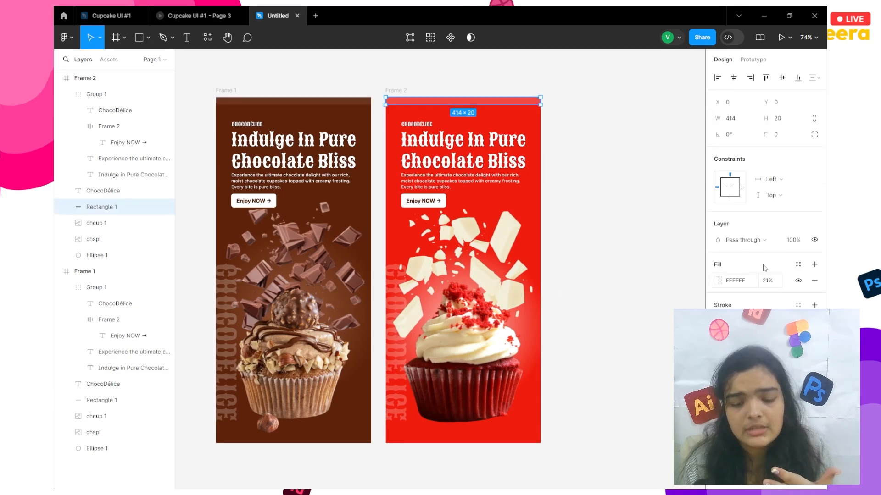
pyautogui.click(767, 282)
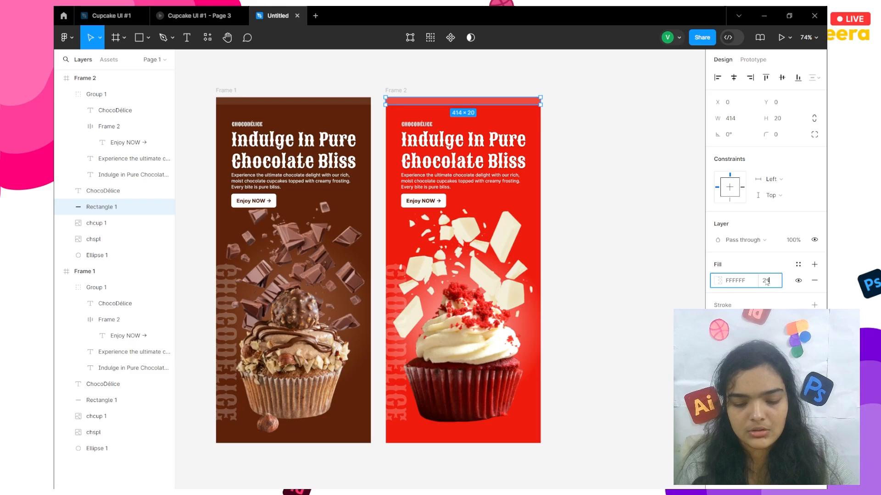
pyautogui.press('Escape')
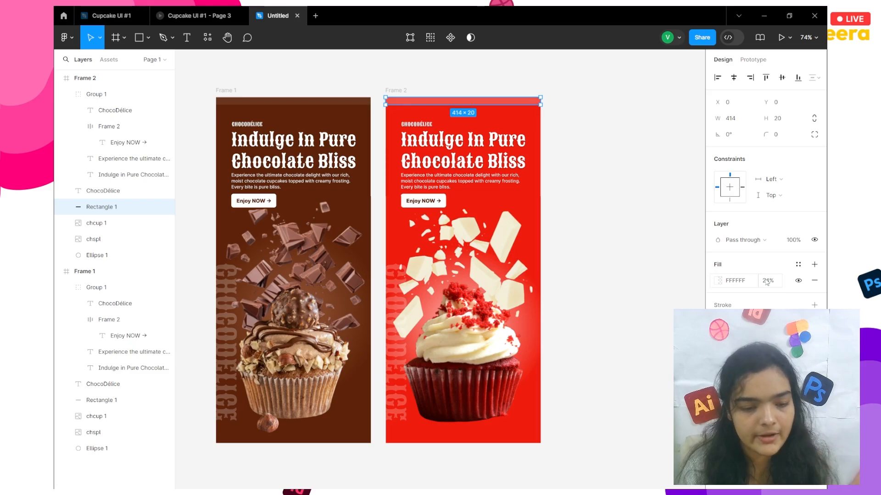
pyautogui.click(686, 209)
# Step: Recolour Frame 2's "Enjoy NOW" button label by sampling the frame's red background and darkening it to C30E01
pyautogui.hscroll(-1, 481, 189)
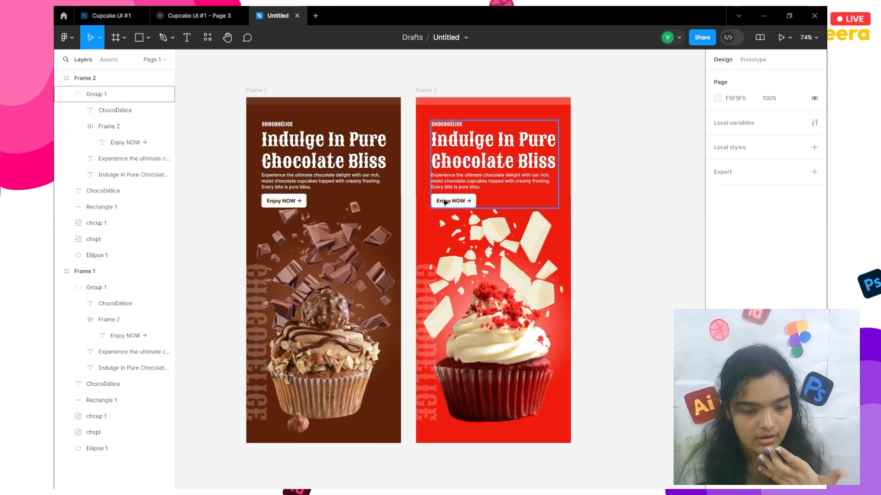
pyautogui.click(444, 202)
pyautogui.doubleClick(444, 202)
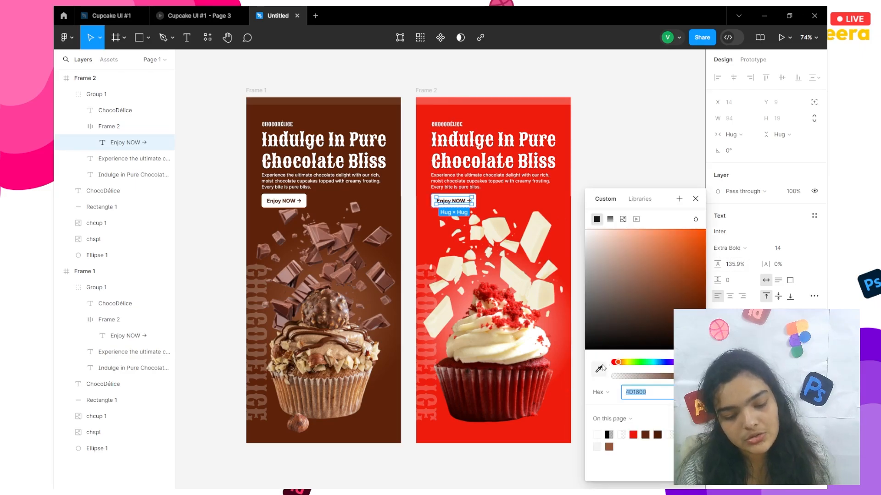
pyautogui.click(599, 369)
pyautogui.click(484, 198)
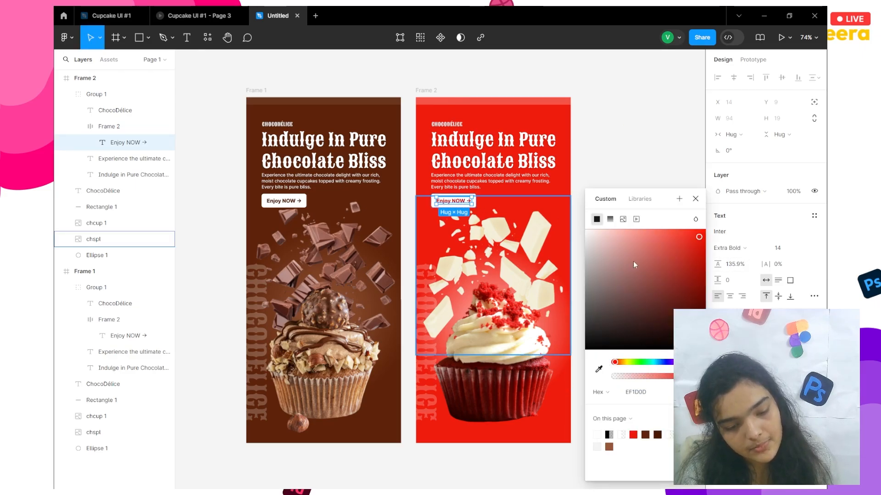
pyautogui.moveTo(688, 249); pyautogui.dragTo(706, 265)
pyautogui.hotkey('ctrl', 'z')
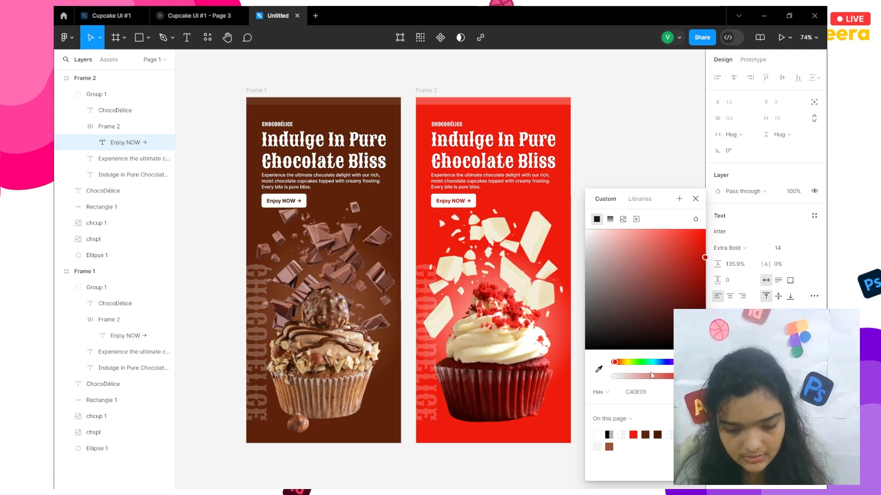
pyautogui.click(634, 390)
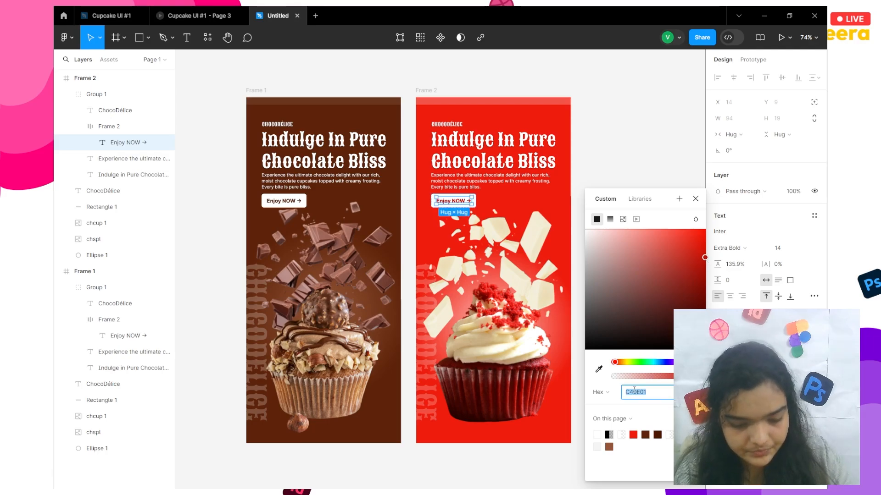
pyautogui.press('BackSpace')
pyautogui.write('3')
pyautogui.press('Return')
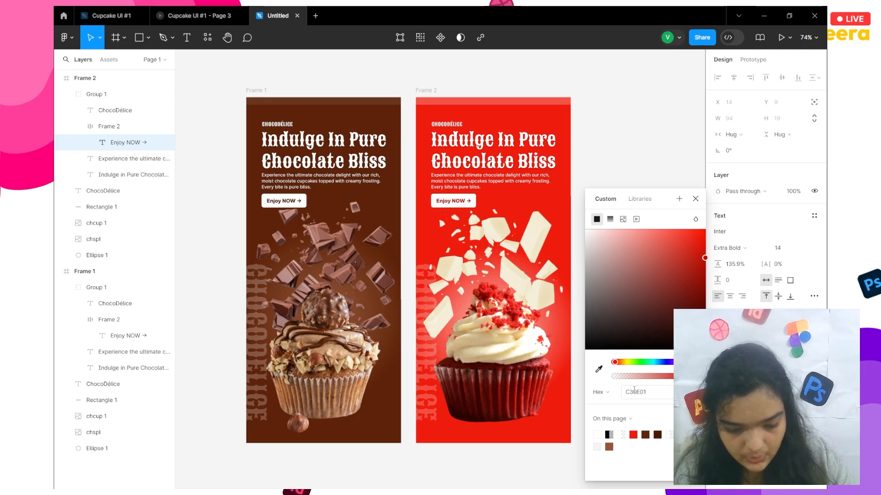
pyautogui.click(597, 134)
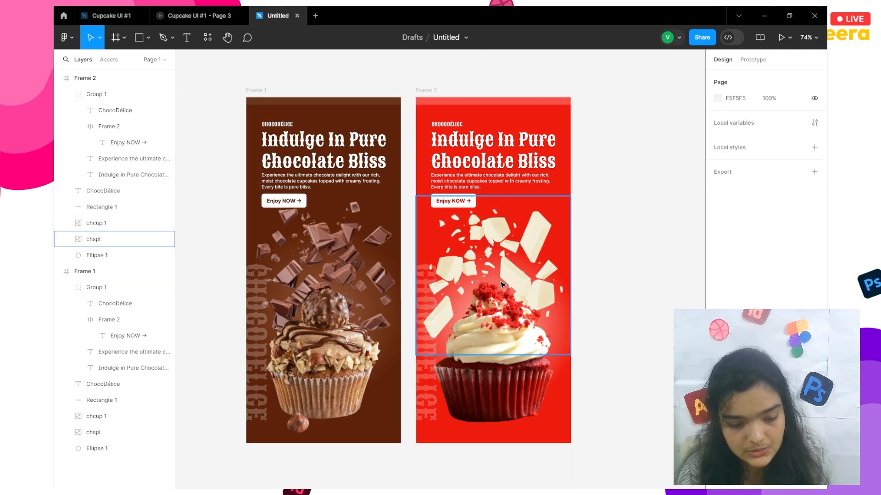
pyautogui.doubleClick(463, 205)
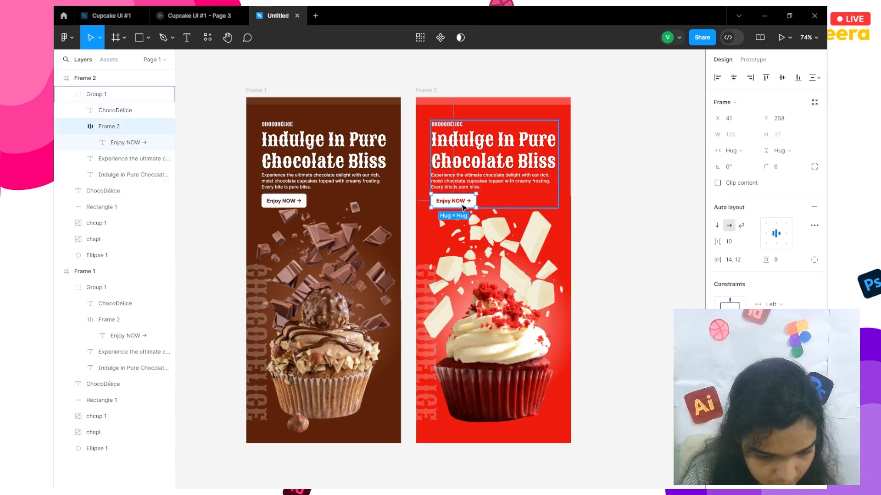
pyautogui.scroll(-3, 764, 183)
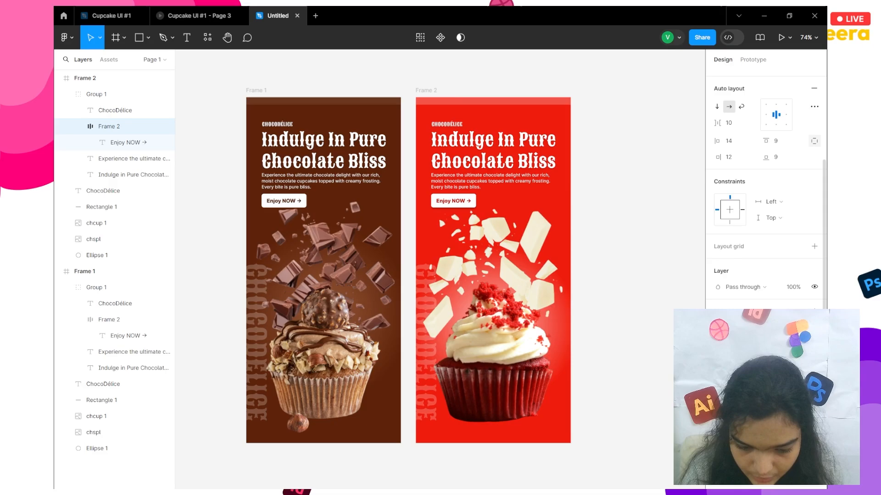
pyautogui.scroll(-1, 764, 183)
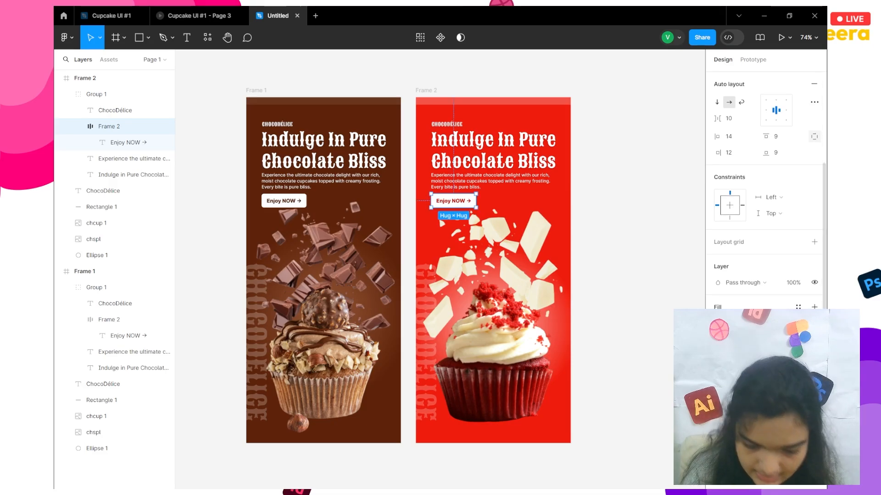
pyautogui.click(670, 267)
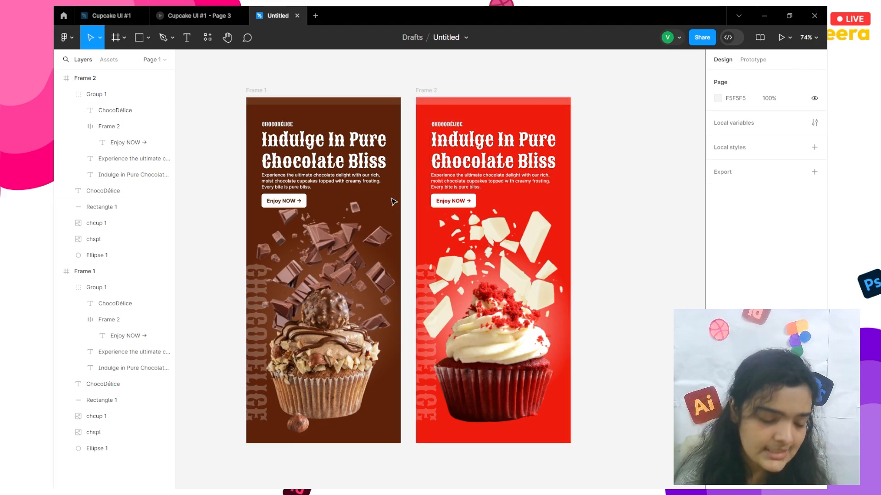
# Step: Switch to the ChocoDélice.txt notes in Notepad and copy the "Unveil the Red Velvet Magic" headline together with its description
pyautogui.press('super+Tab')
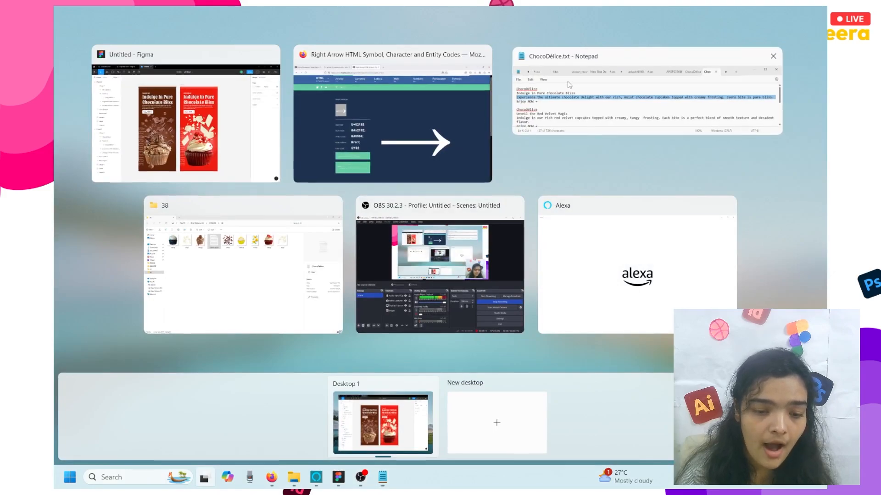
pyautogui.click(574, 92)
pyautogui.doubleClick(114, 307)
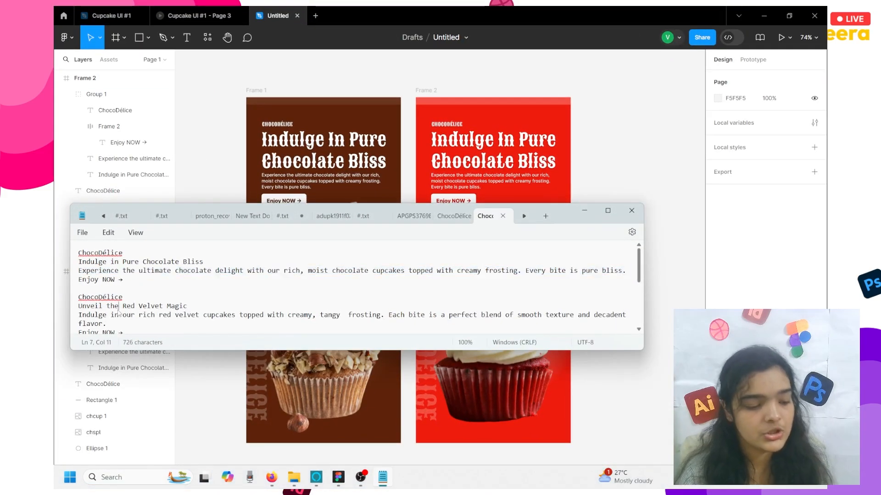
pyautogui.tripleClick(119, 311)
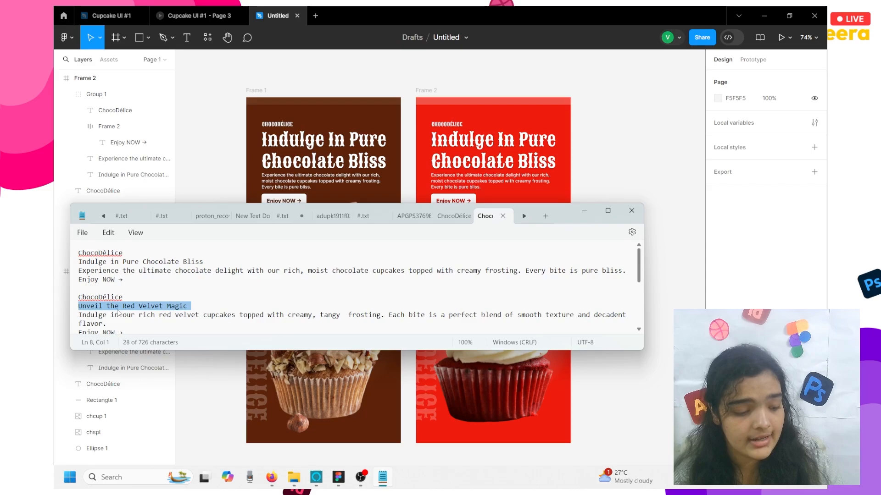
pyautogui.moveTo(107, 324); pyautogui.dragTo(79, 306)
pyautogui.hotkey('ctrl', 'c')
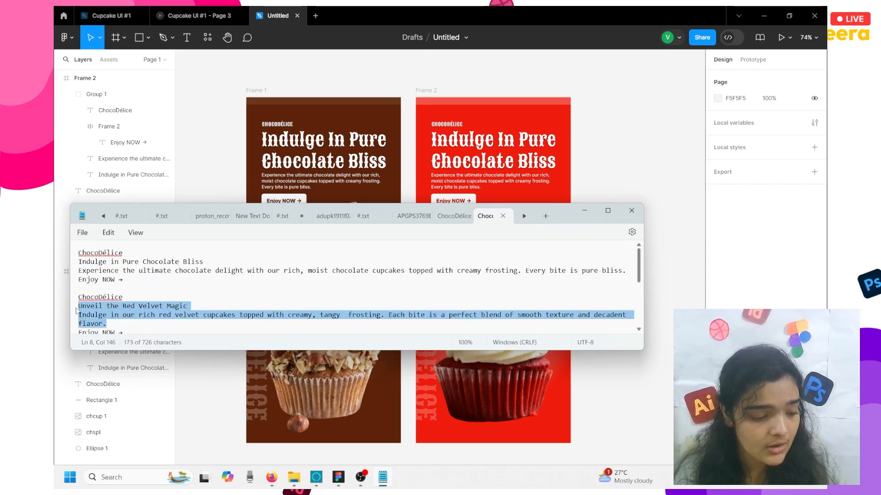
pyautogui.click(178, 283)
pyautogui.scroll(-3, 178, 284)
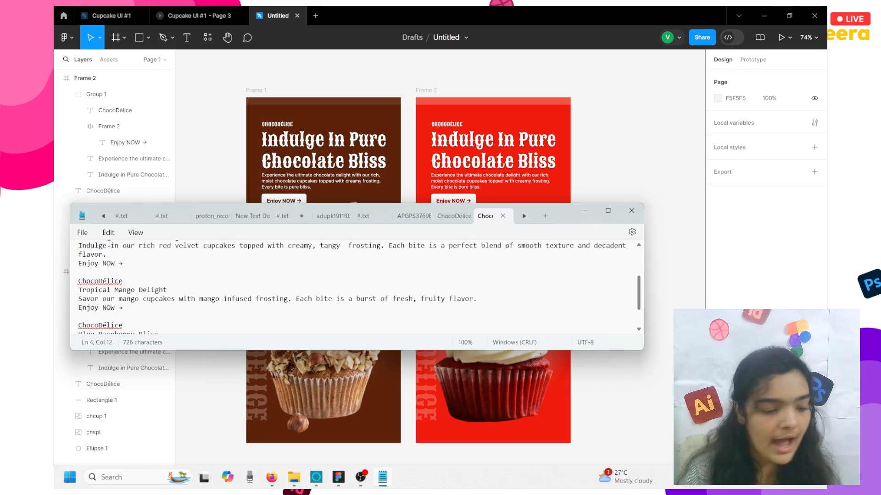
# Step: Return to the Figma design, paste the copied text onto the canvas and place it beside Frame 2 at X 776, Y 101
pyautogui.click(580, 167)
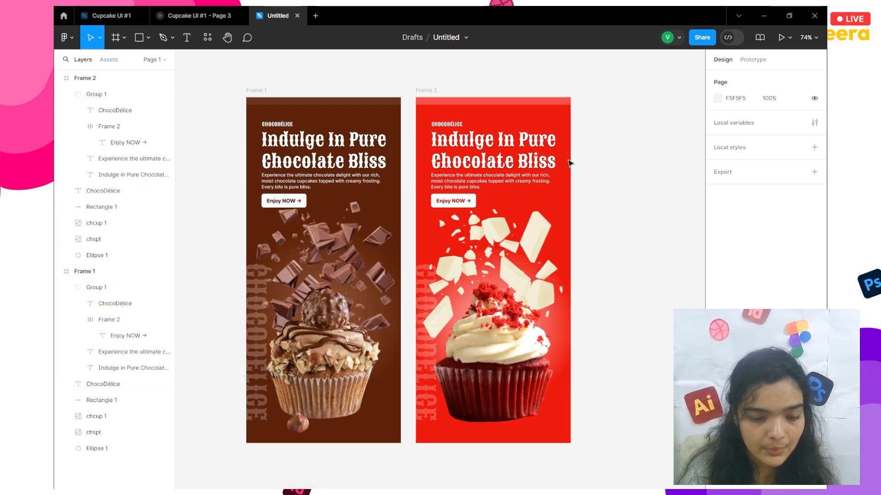
pyautogui.hotkey('ctrl', 'v')
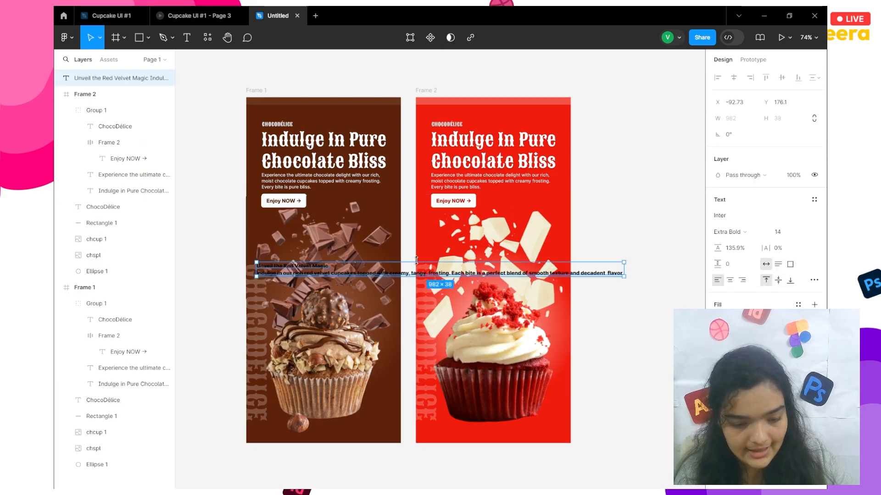
pyautogui.moveTo(520, 266); pyautogui.dragTo(606, 241)
# Step: Move "Unveil the Red Velvet Magic" out of the pasted text and replace Frame 2's headline with it
pyautogui.doubleClick(606, 242)
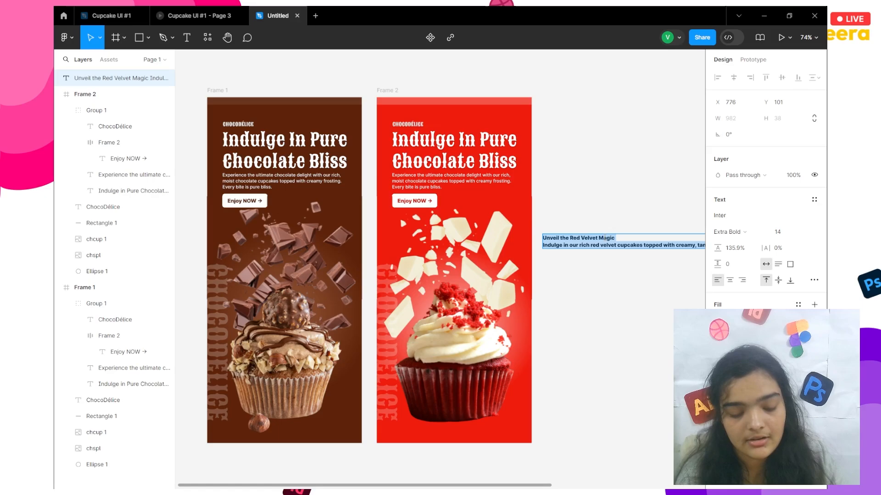
pyautogui.doubleClick(606, 237)
pyautogui.click(605, 237)
pyautogui.hotkey('ctrl', 'c')
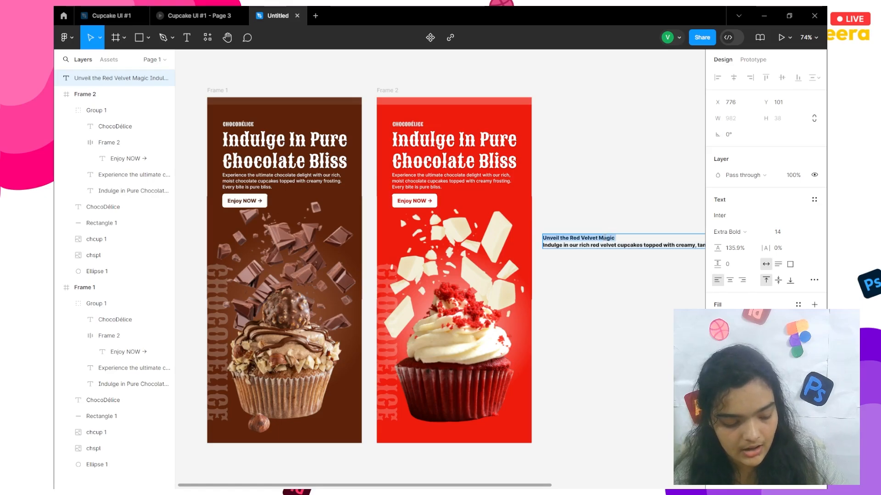
pyautogui.press('BackSpace')
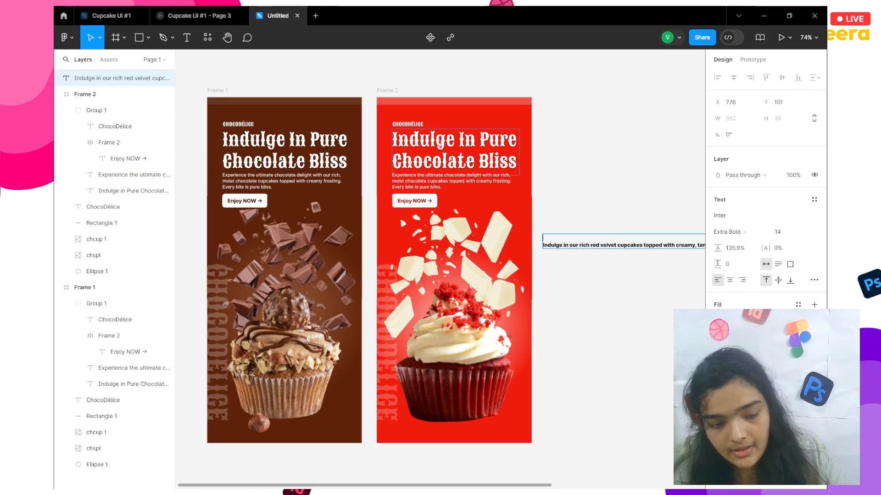
pyautogui.doubleClick(439, 144)
pyautogui.click(439, 144)
pyautogui.doubleClick(439, 144)
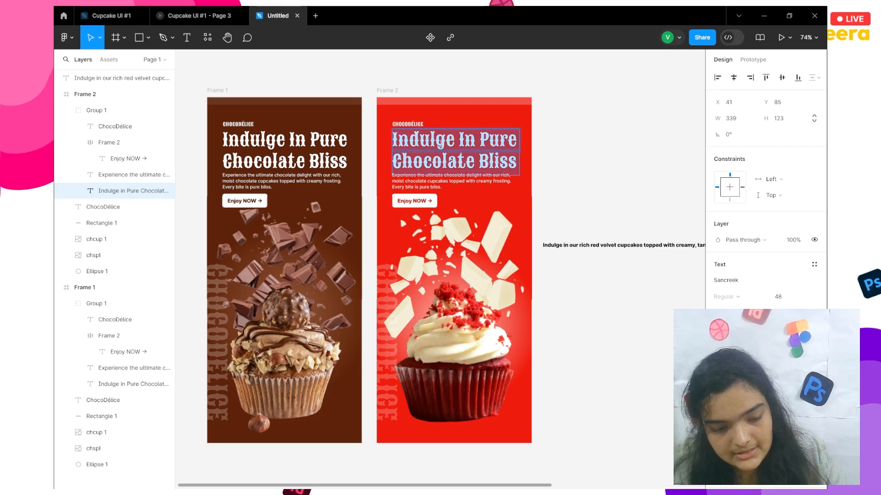
pyautogui.hotkey('ctrl', 'v')
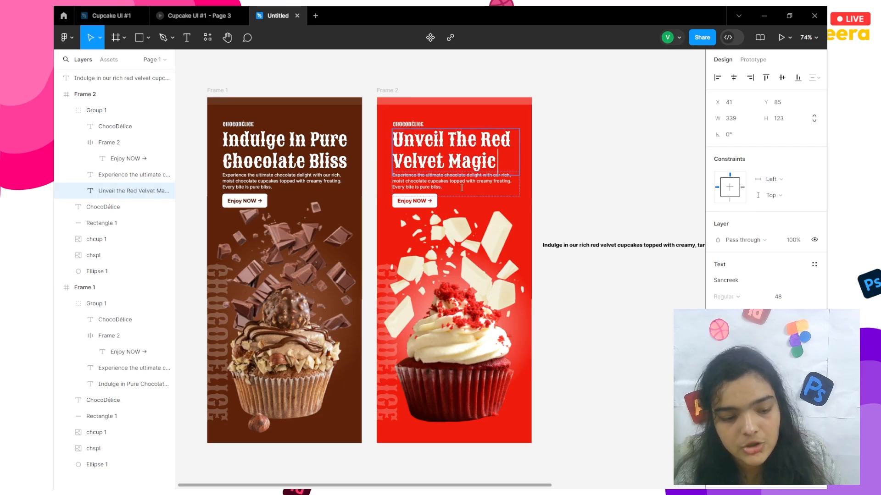
# Step: Cut the red velvet description from the pasted text and replace Frame 2's paragraph below the headline with it
pyautogui.tripleClick(574, 247)
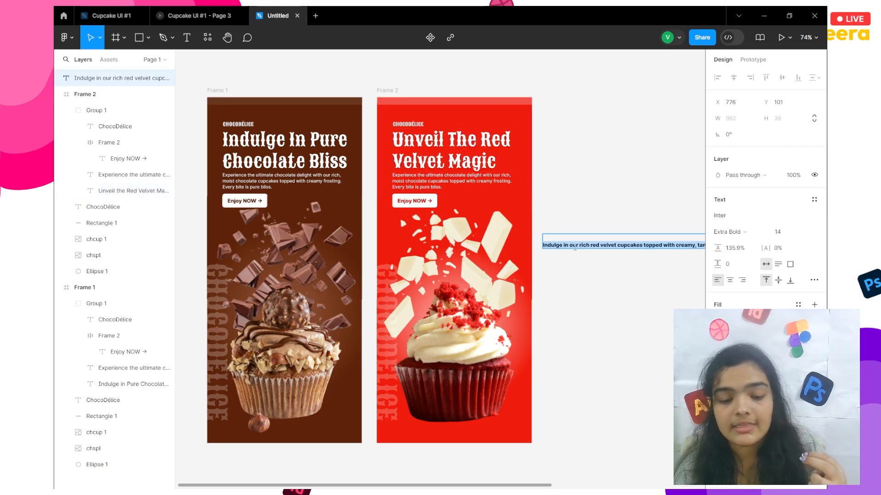
pyautogui.click(575, 247)
pyautogui.doubleClick(575, 247)
pyautogui.tripleClick(575, 247)
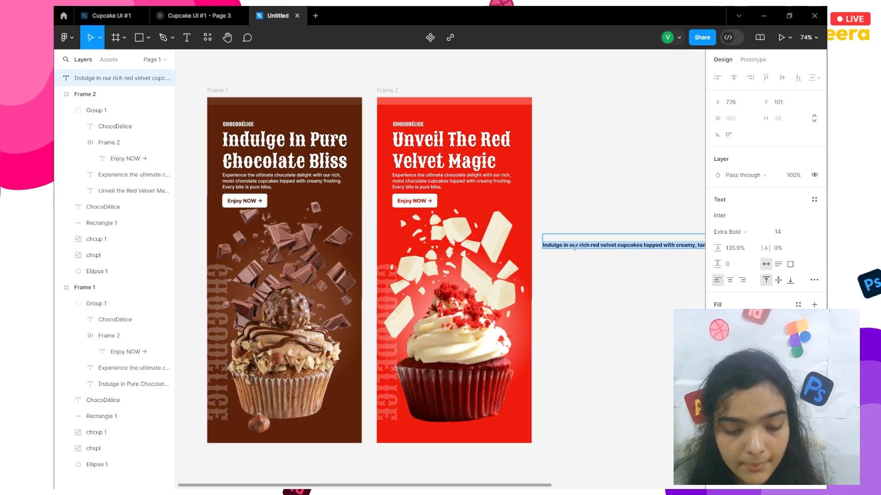
pyautogui.press('BackSpace')
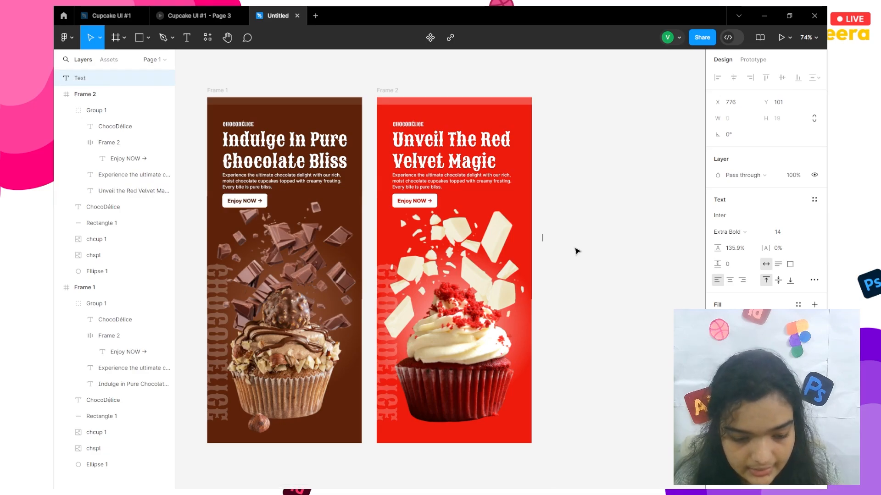
pyautogui.doubleClick(426, 178)
pyautogui.write('Indulge in our rich red velvet cupcakes topped with creamy, tangy frosting. Each bite is a perfect blend of smooth texture and decadent flavor.')
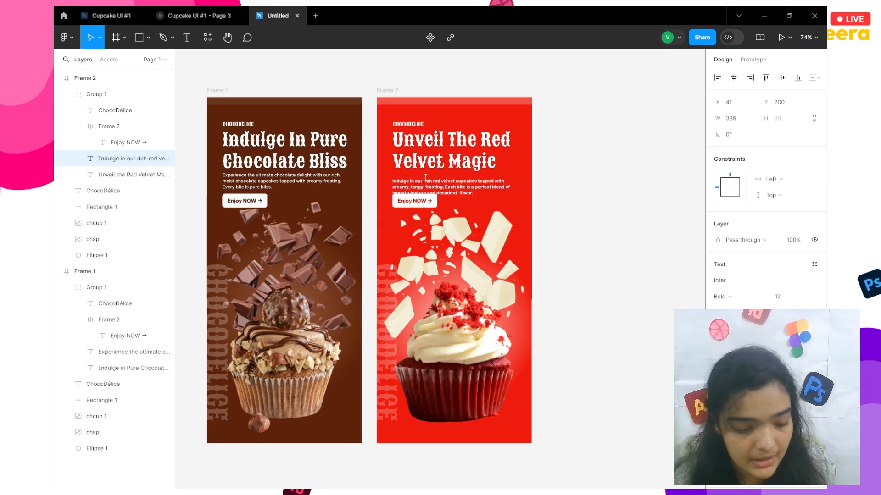
# Step: Remove the empty line above Frame 2's red velvet description so the text starts directly below the headline, and deselect it
pyautogui.click(395, 182)
pyautogui.press('BackSpace')
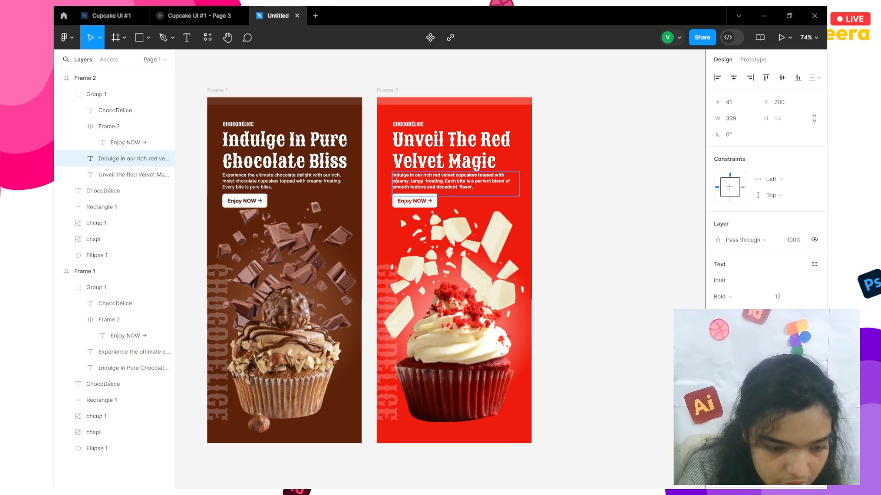
pyautogui.press('Escape')
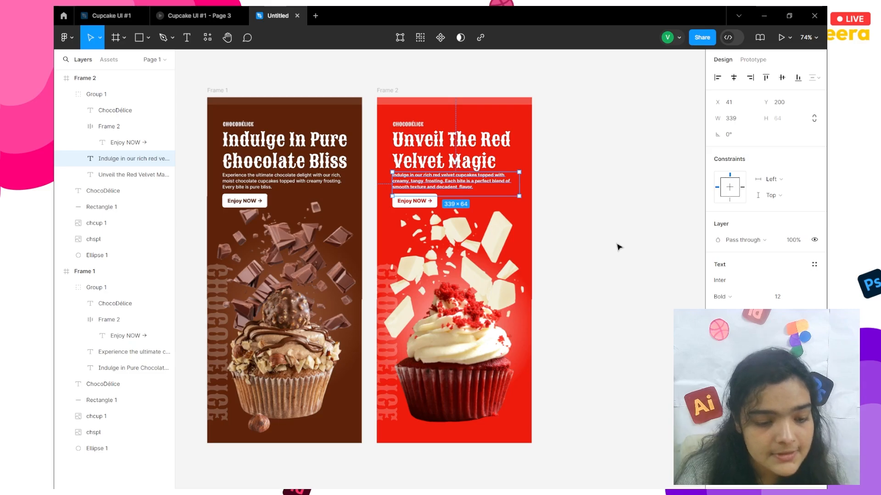
pyautogui.rightClick(619, 247)
pyautogui.click(586, 173)
pyautogui.click(587, 173)
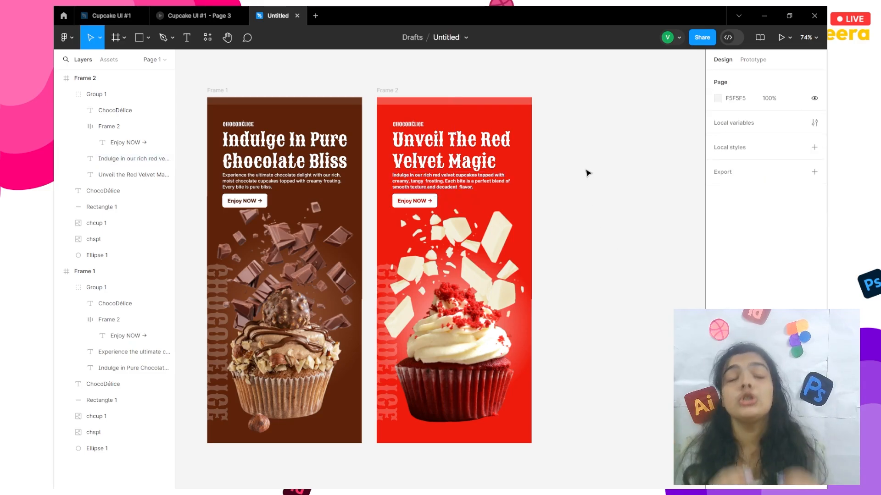
# Step: Duplicate Frame 2 to create a third mobile screen beside it
pyautogui.click(386, 91)
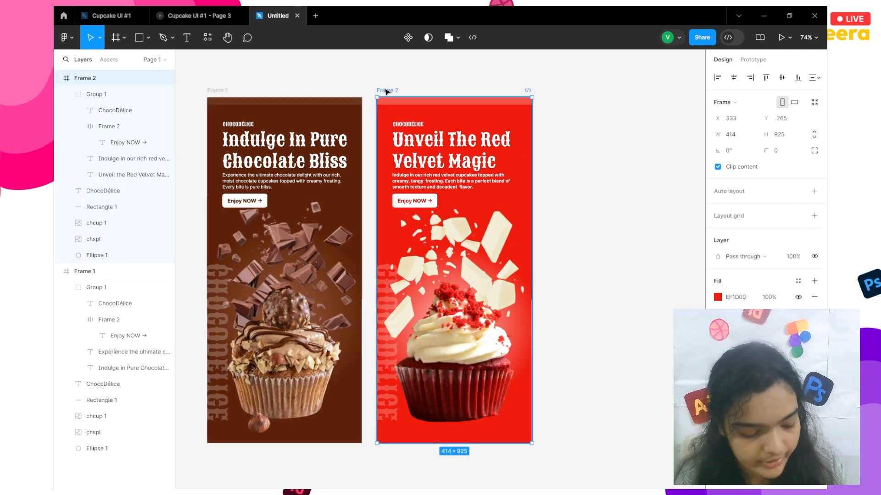
pyautogui.hotkey('ctrl', 'd')
pyautogui.hscroll(3, 565, 311)
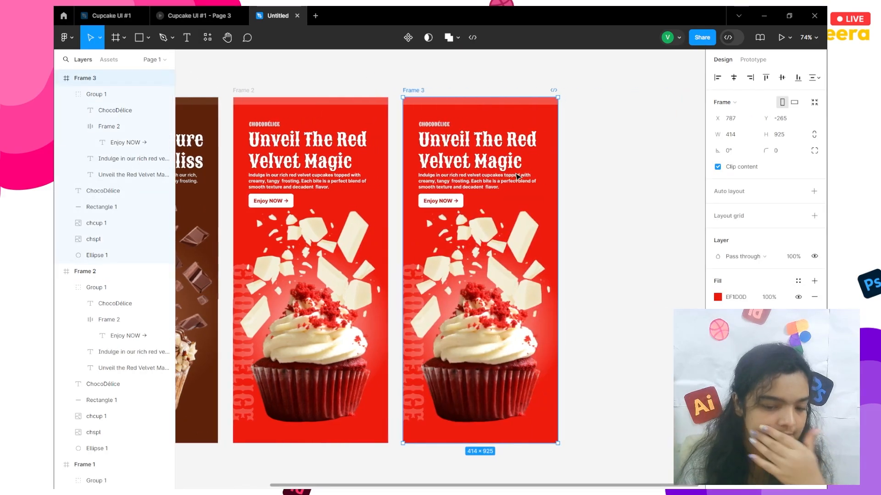
# Step: Replace the red velvet cupcake image in Frame 3 with the mncup picture from the 38 folder
pyautogui.click(528, 330)
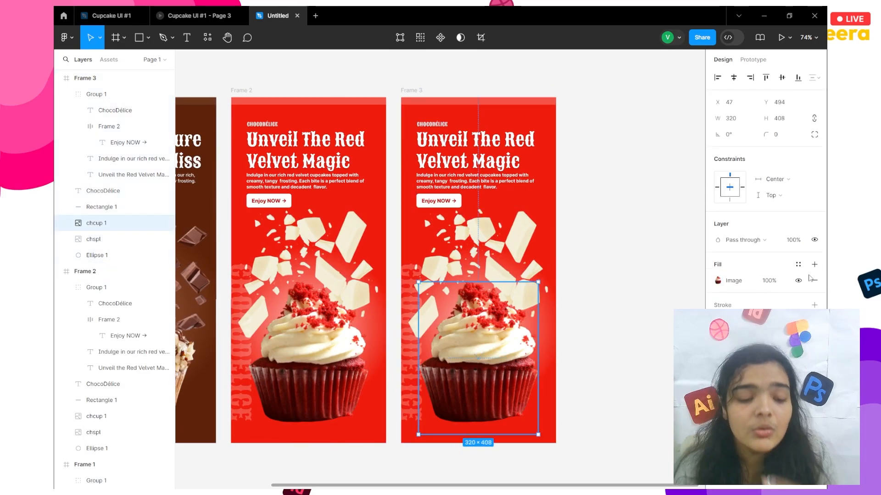
pyautogui.click(733, 283)
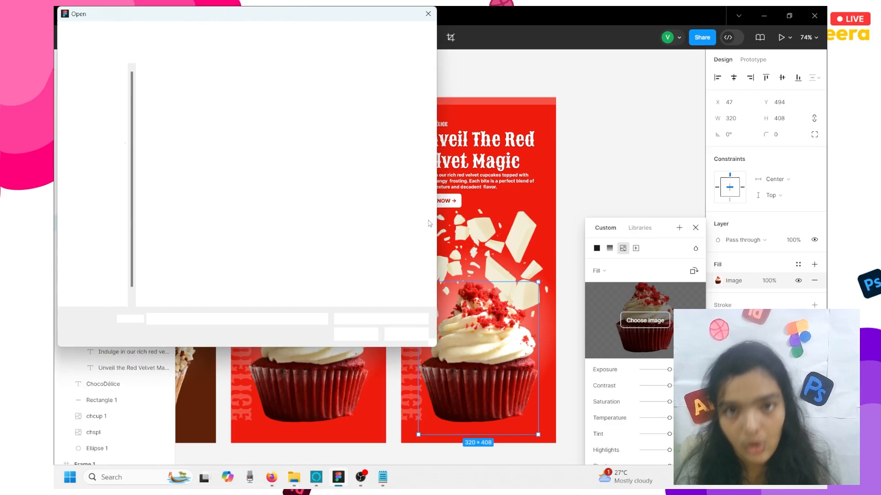
pyautogui.click(386, 122)
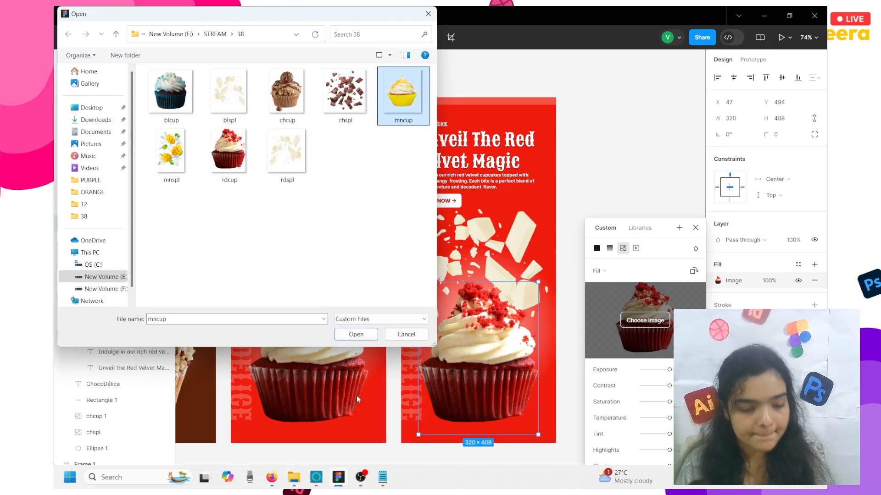
pyautogui.click(343, 337)
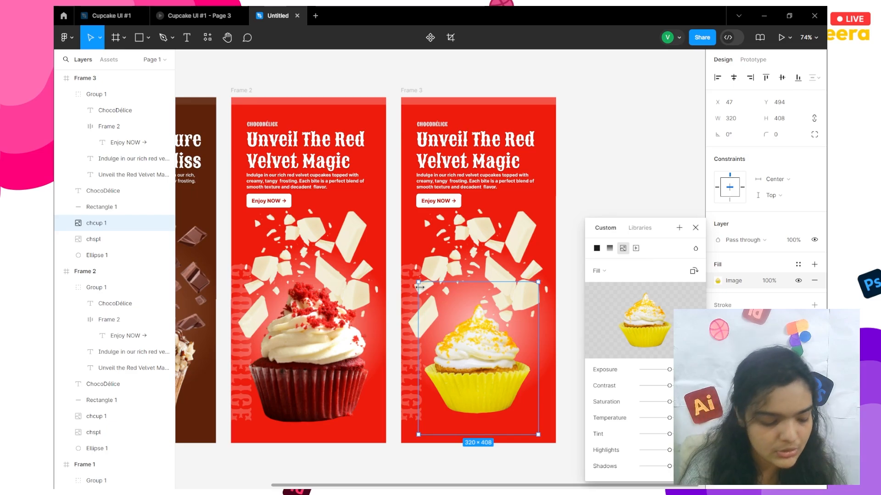
# Step: Enlarge Frame 3's mango cupcake to 380 × 484.5, centred horizontally in the frame, and raise it to Y 448.75
pyautogui.moveTo(410, 286); pyautogui.dragTo(394, 278)
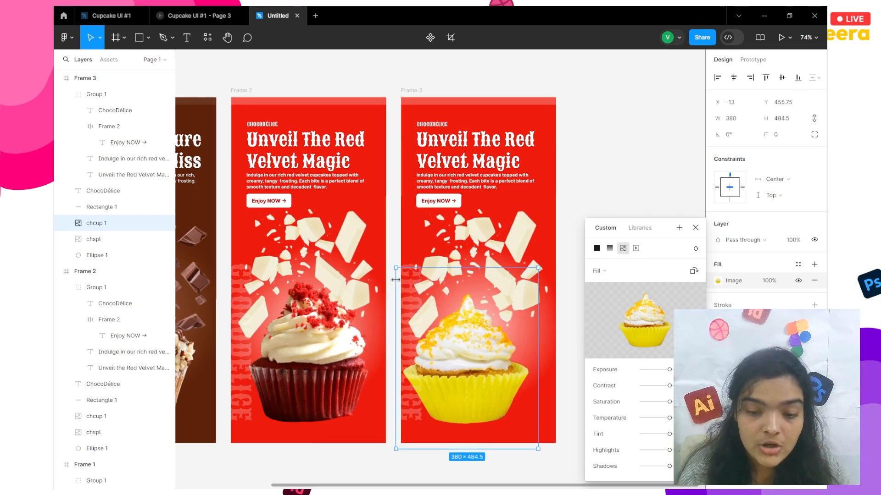
pyautogui.click(735, 80)
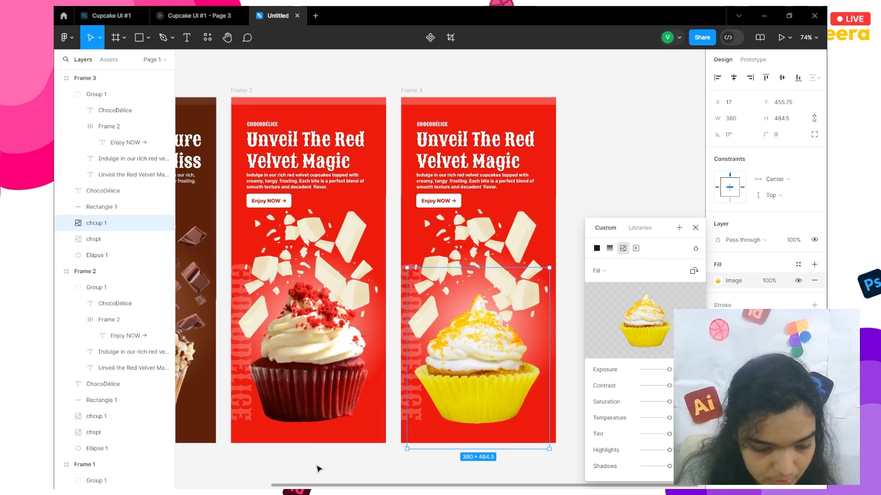
pyautogui.click(696, 227)
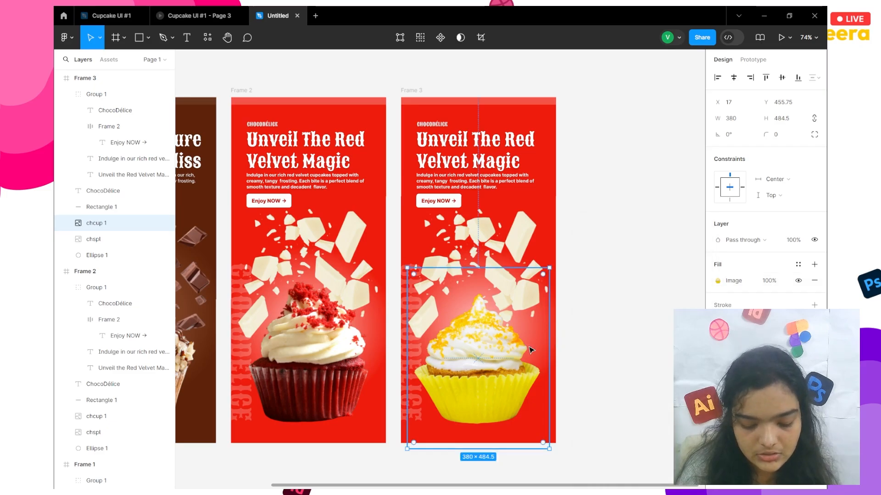
pyautogui.moveTo(532, 353); pyautogui.dragTo(530, 351)
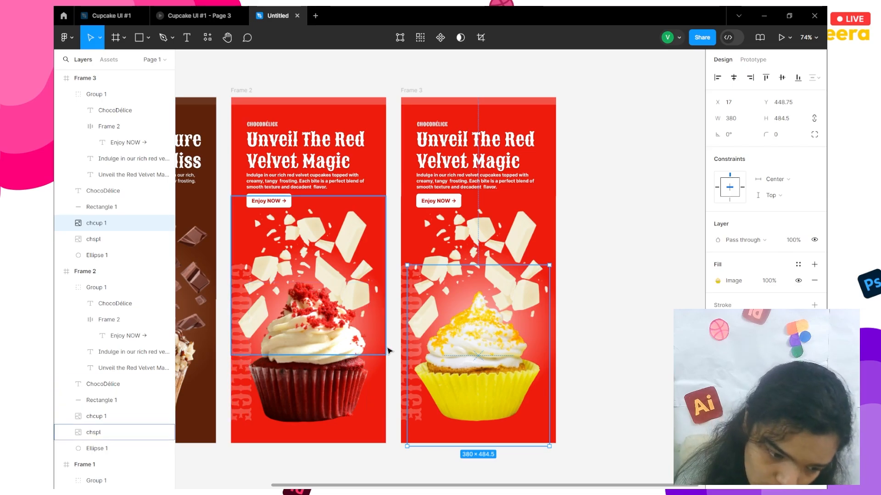
# Step: Replace the white chocolate pieces image in Frame 3 with the mnspl mango splash picture
pyautogui.click(504, 245)
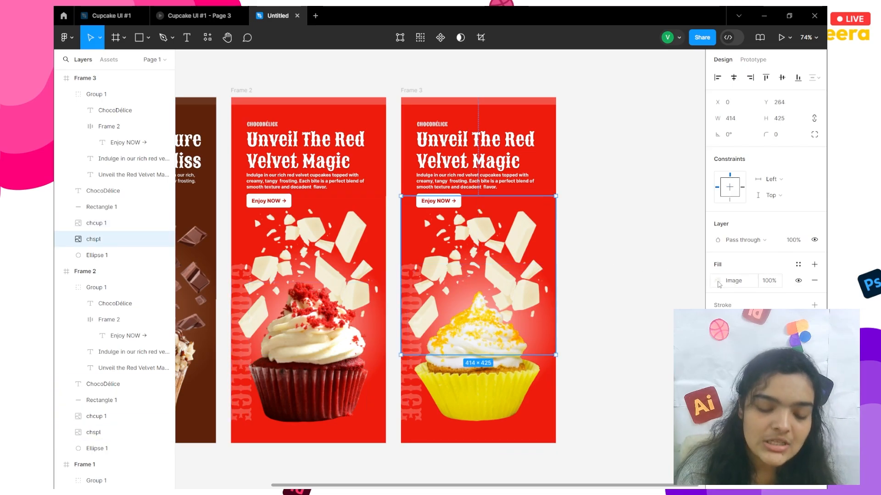
pyautogui.click(718, 281)
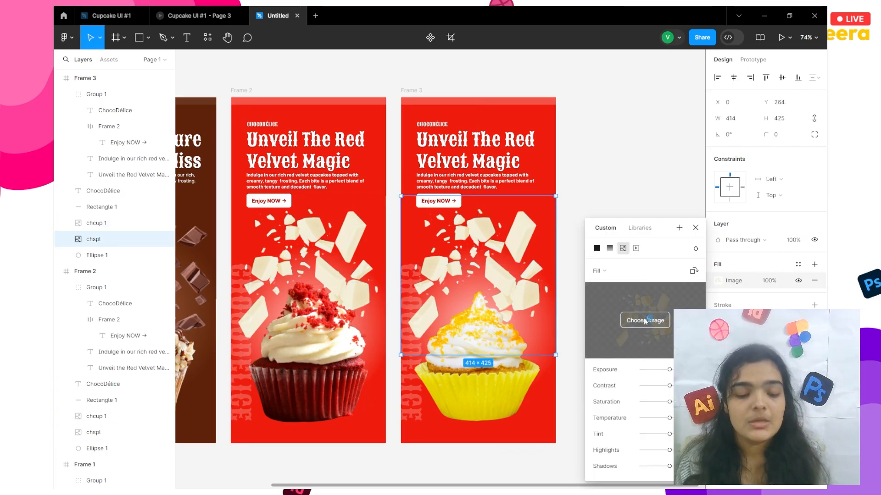
pyautogui.click(645, 320)
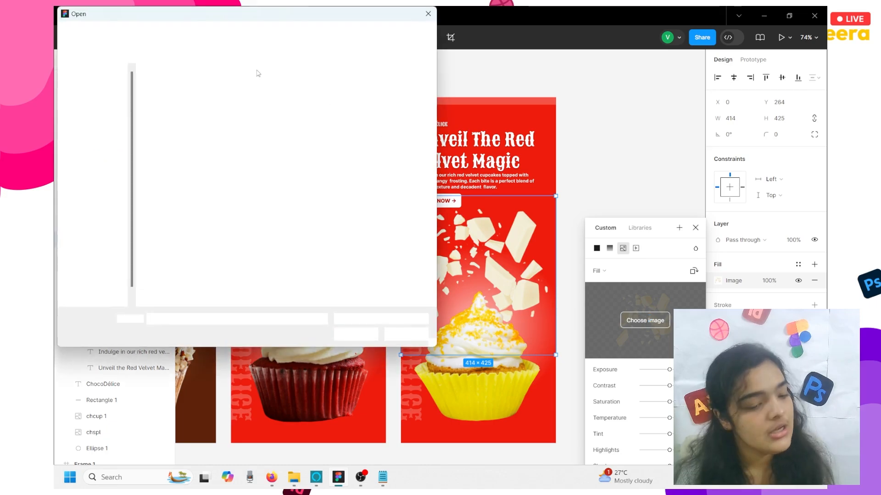
pyautogui.click(148, 146)
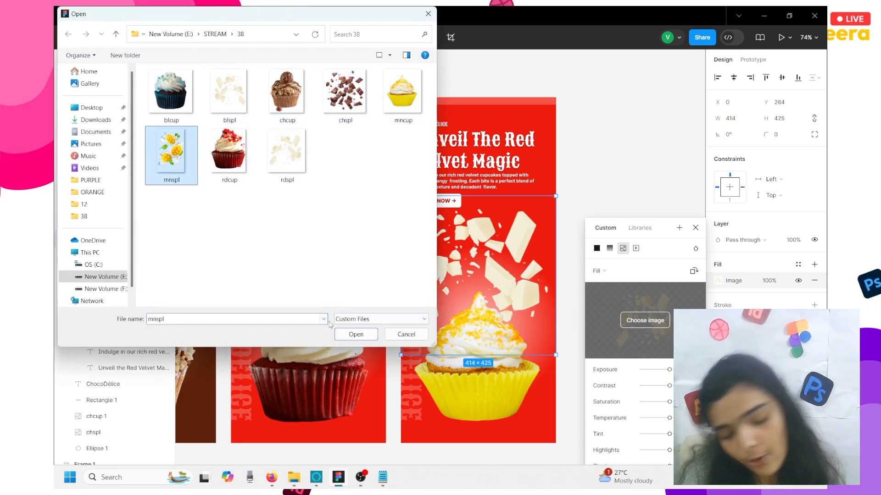
pyautogui.click(352, 334)
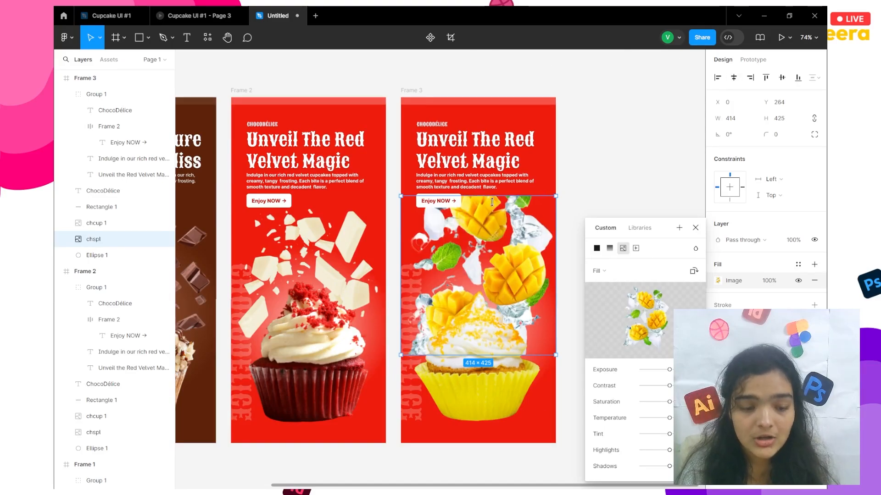
# Step: Extend the crop of Frame 3's mango splash image upward and downward to 414 × 583
pyautogui.click(459, 39)
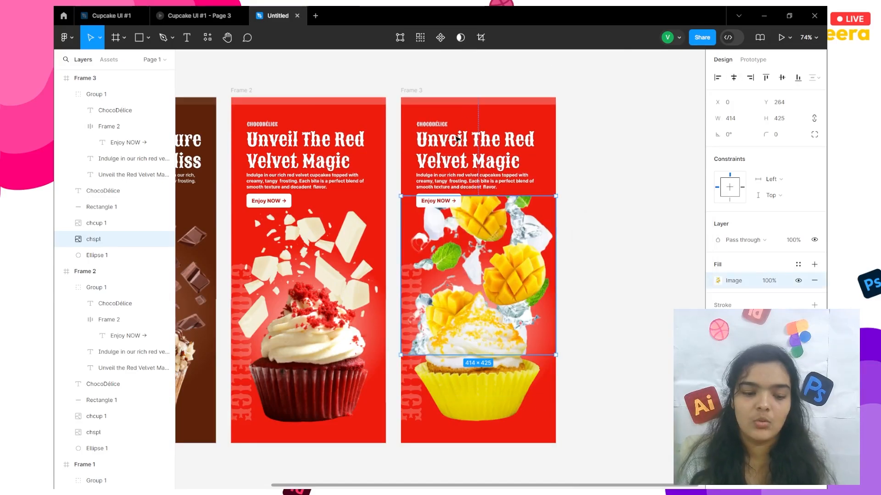
pyautogui.click(483, 38)
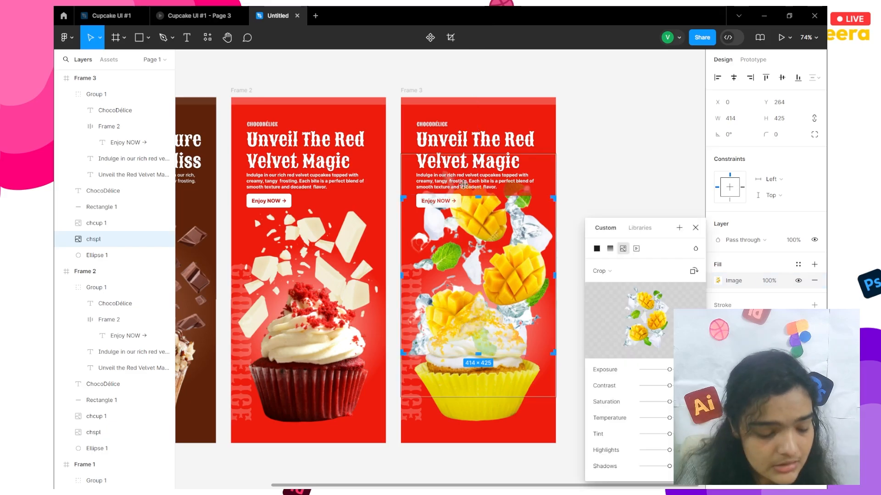
pyautogui.moveTo(476, 175); pyautogui.dragTo(478, 165)
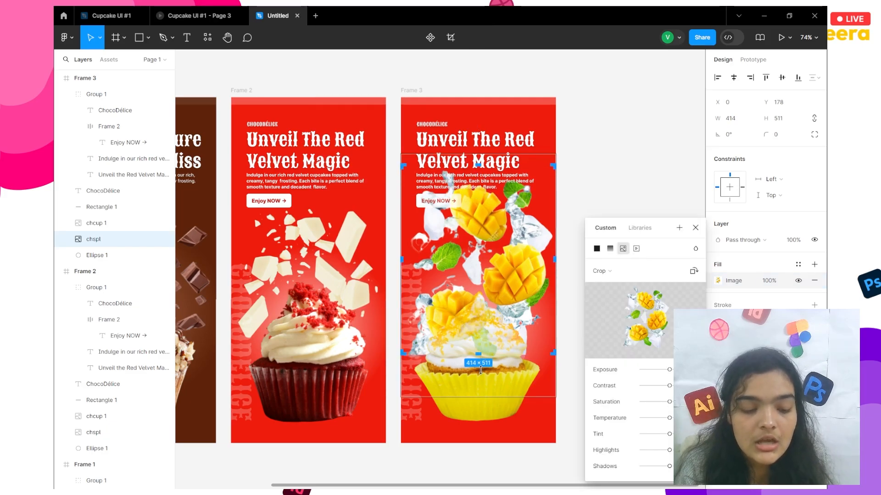
pyautogui.moveTo(480, 370); pyautogui.dragTo(480, 396)
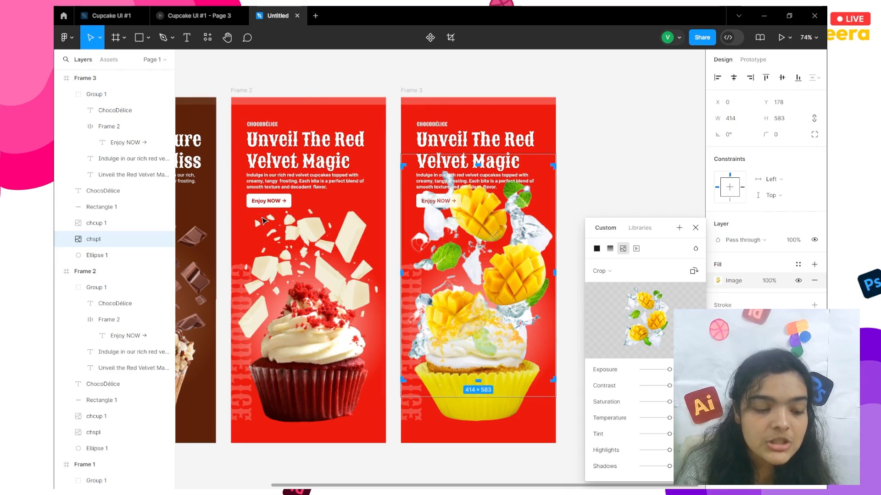
pyautogui.press('Return')
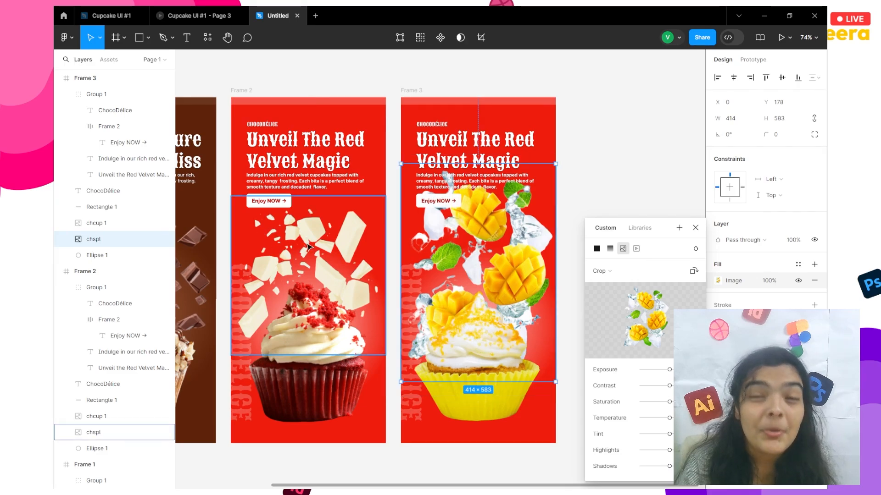
pyautogui.click(345, 223)
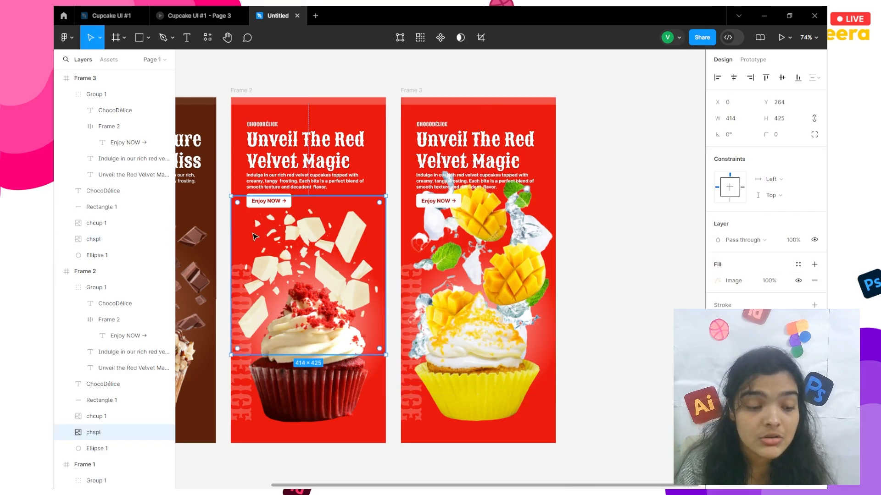
pyautogui.click(723, 281)
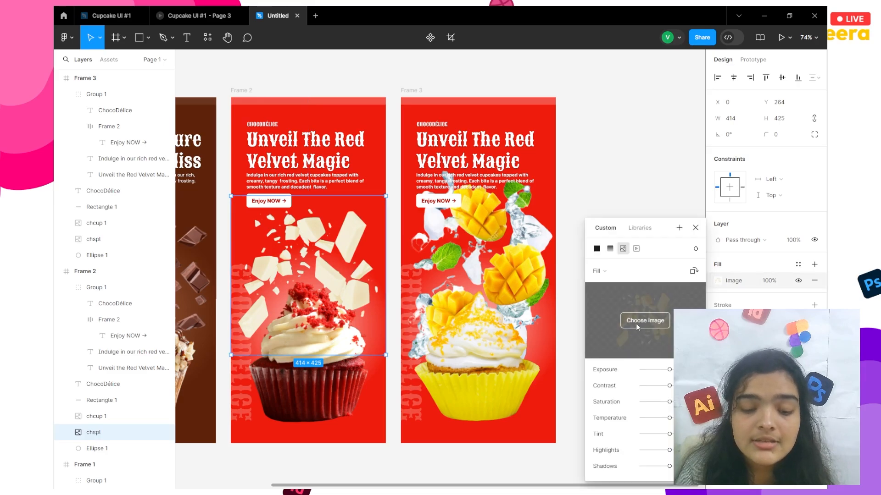
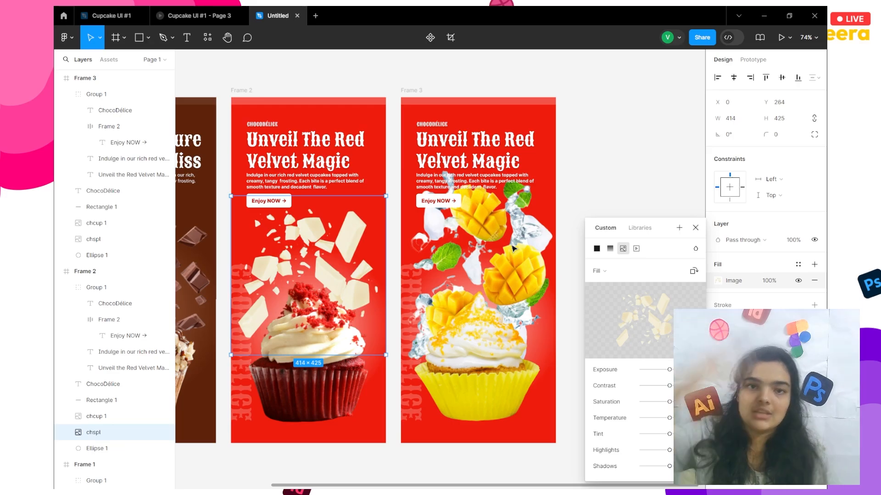
# Step: Move Frame 3's mango splash image down to Y 212, clear of most of the headline and description
pyautogui.click(468, 240)
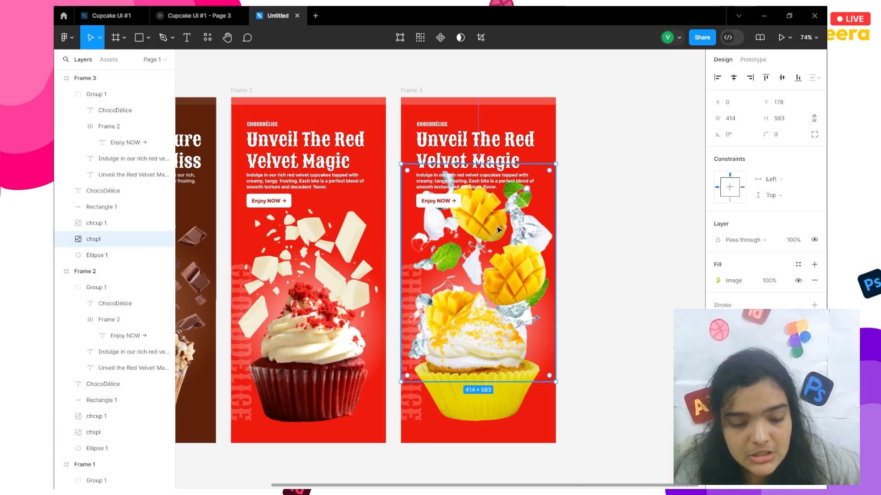
pyautogui.hotkey('shift', 'Down')
pyautogui.hotkey('shift', 'Down')
pyautogui.press('Down')
pyautogui.press('Down')
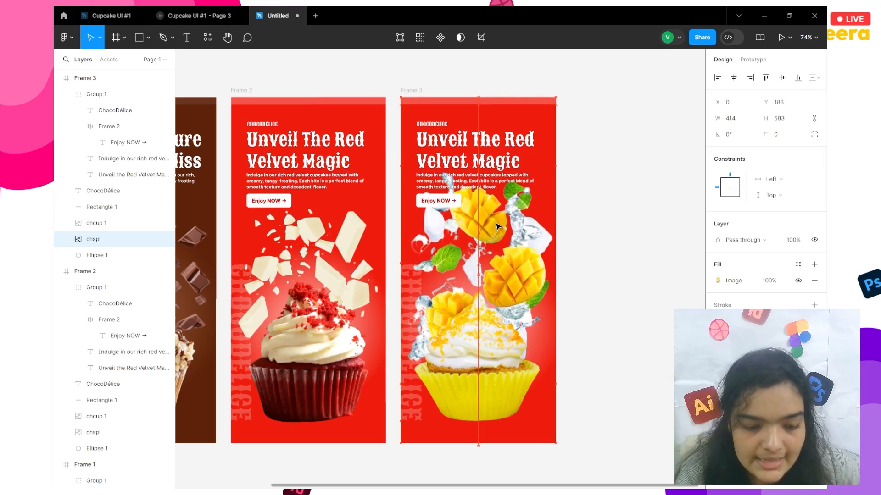
pyautogui.hotkey('shift', 'Down')
pyautogui.press('Down')
pyautogui.press('Down')
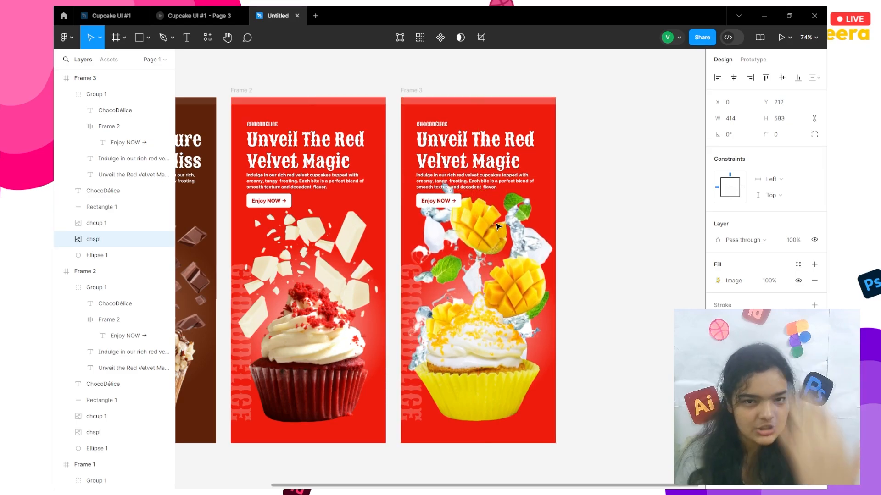
pyautogui.press('Up')
pyautogui.press('Up')
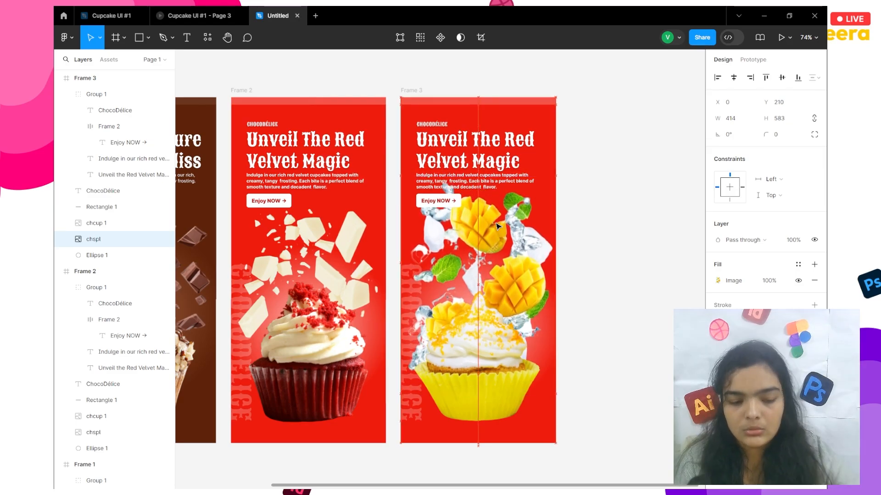
pyautogui.press('Down')
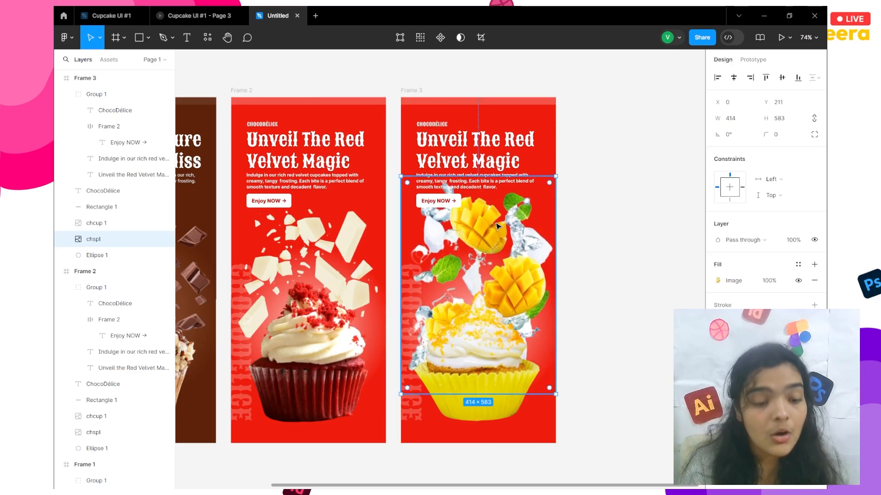
pyautogui.press('Down')
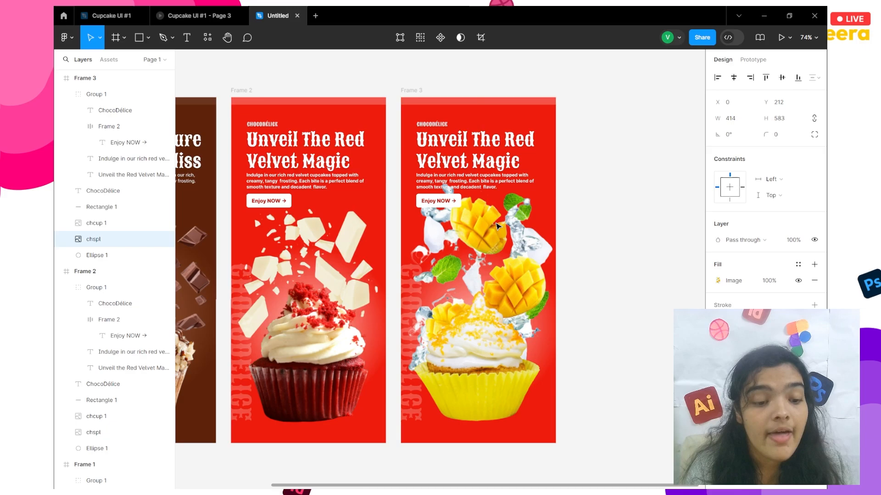
# Step: Change Frame 3's background fill to mango yellow FEAD03, sampled from the mango in the splash image
pyautogui.click(407, 94)
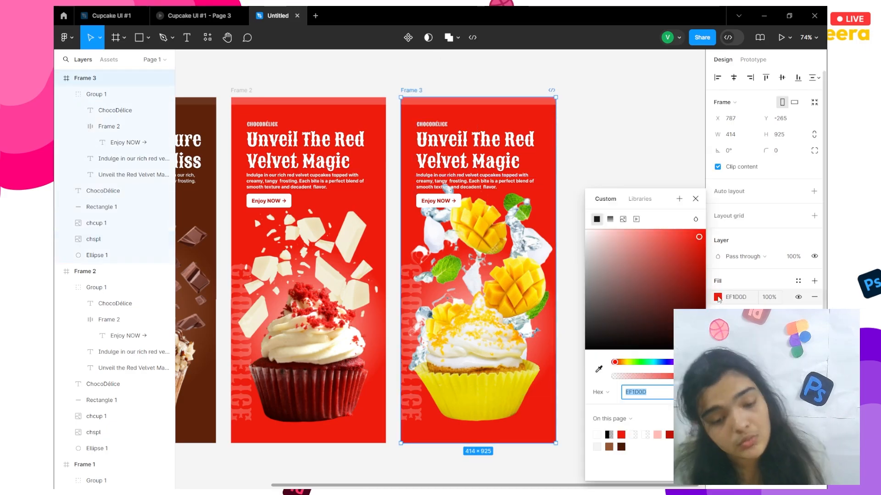
pyautogui.click(718, 298)
pyautogui.click(599, 371)
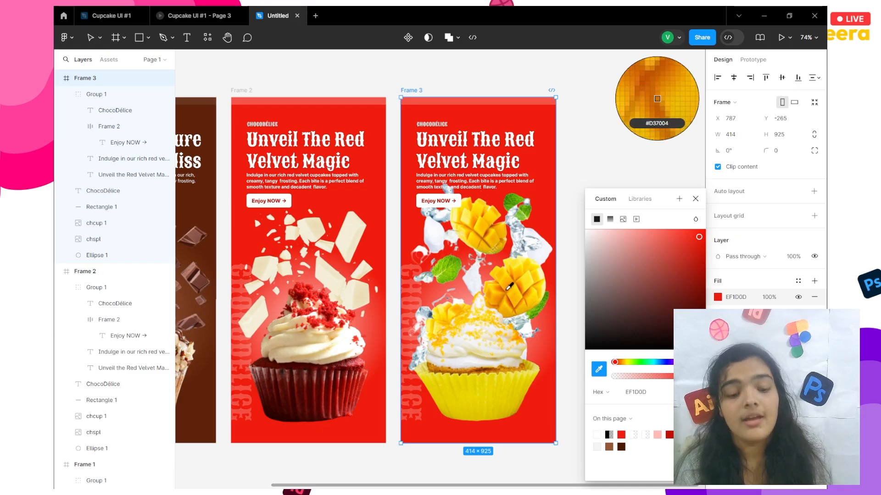
pyautogui.click(506, 290)
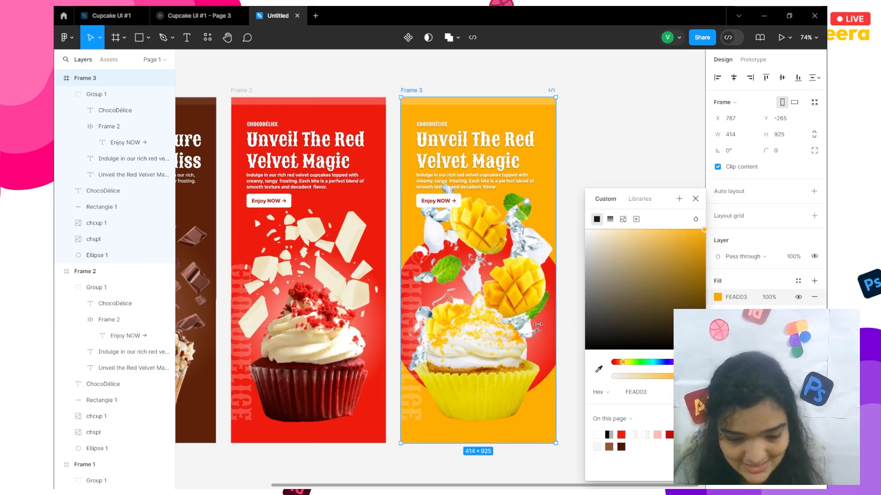
# Step: Recolour the radial gradient of Frame 3's background ellipse to mango yellow FEAD03 at 100% and cream FFF1D3 at 4%
pyautogui.doubleClick(550, 362)
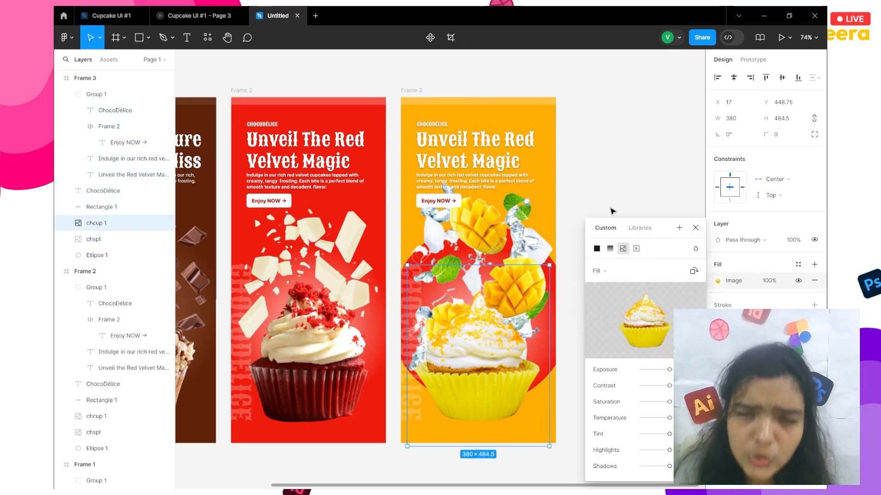
pyautogui.click(98, 255)
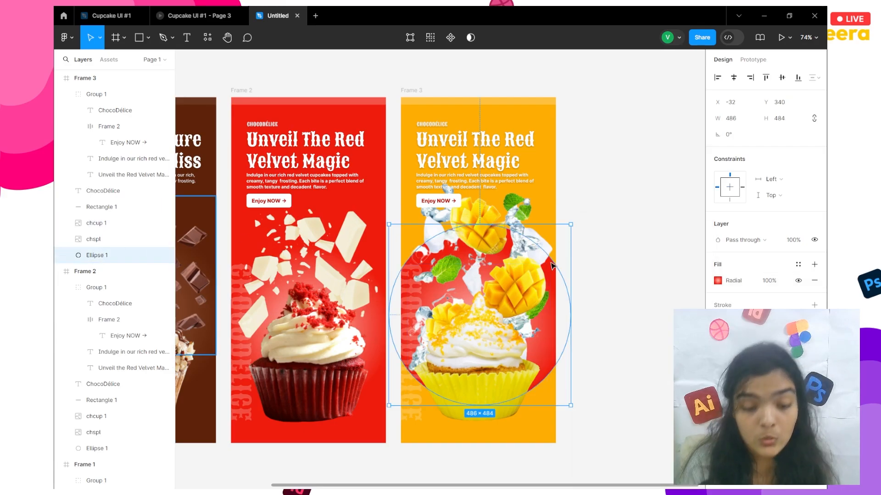
pyautogui.click(721, 279)
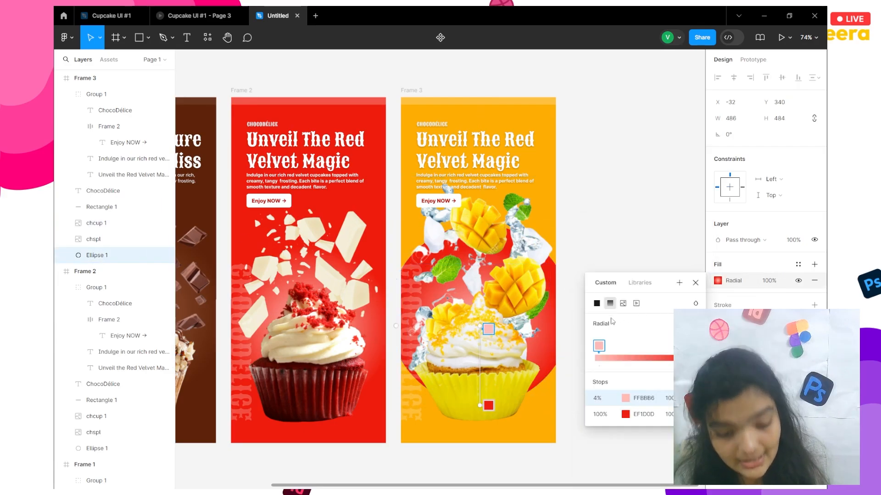
pyautogui.click(638, 413)
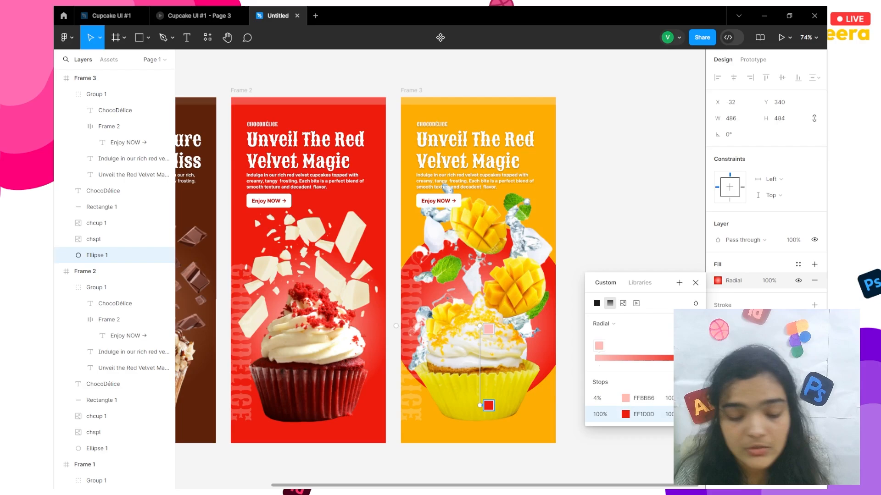
pyautogui.click(625, 415)
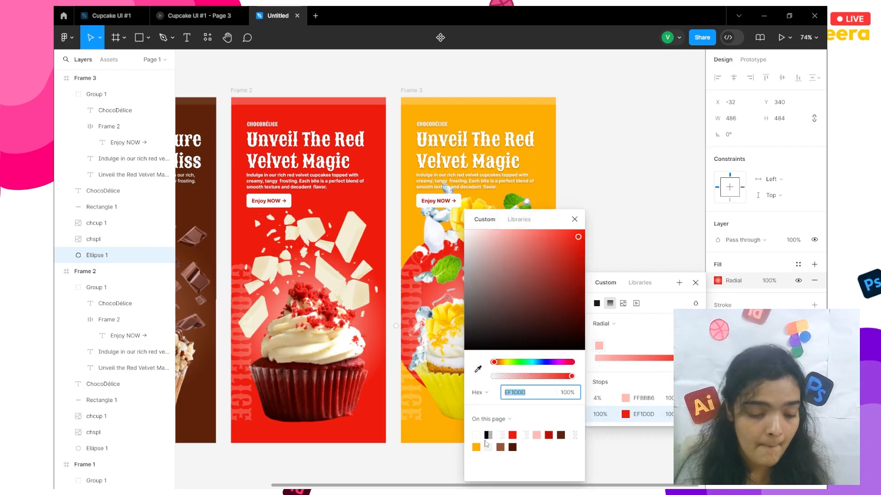
pyautogui.click(476, 446)
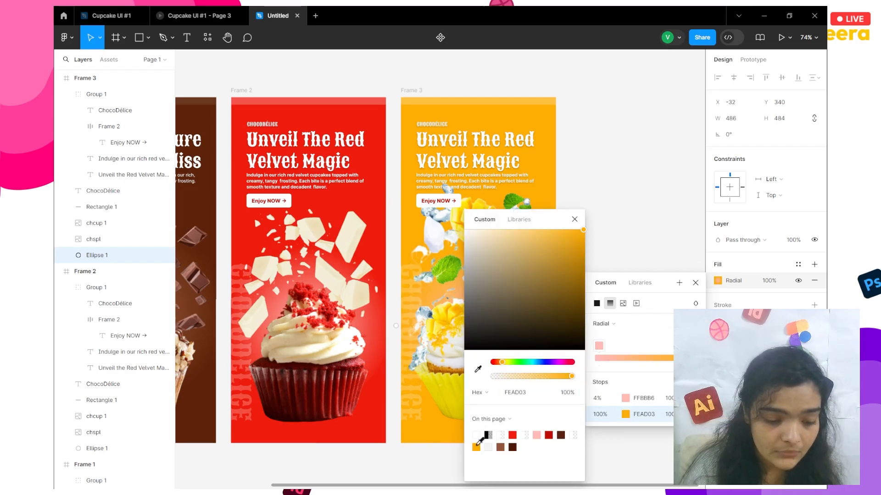
pyautogui.click(625, 398)
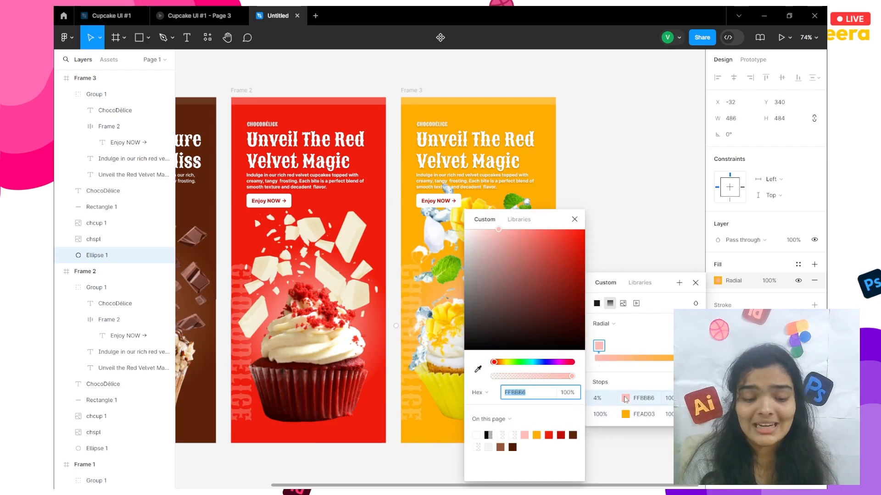
pyautogui.click(536, 435)
pyautogui.moveTo(508, 255); pyautogui.dragTo(485, 229)
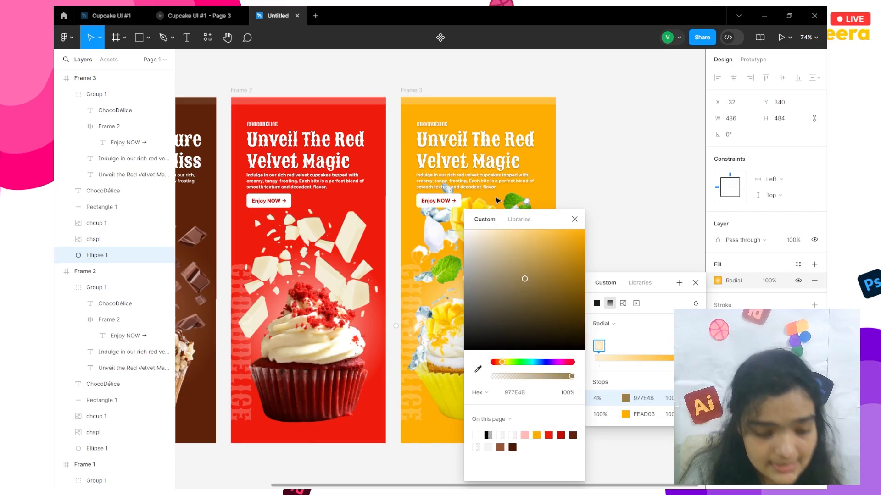
pyautogui.click(574, 219)
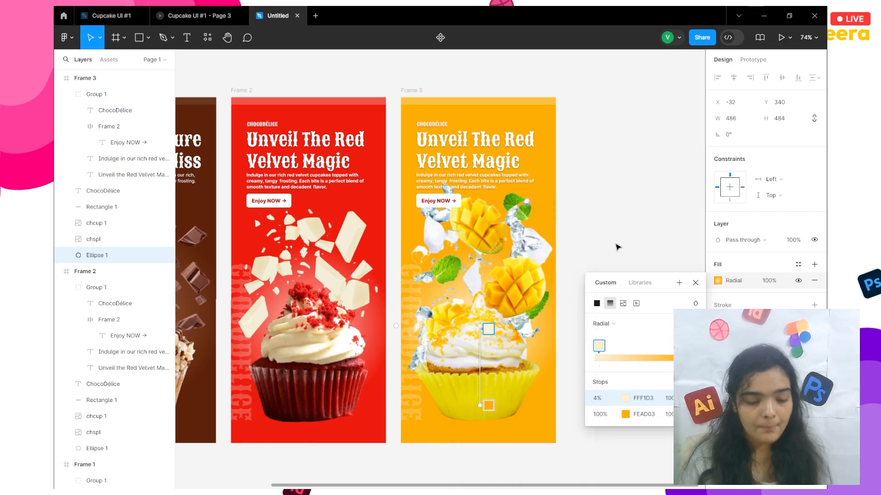
pyautogui.press('Escape')
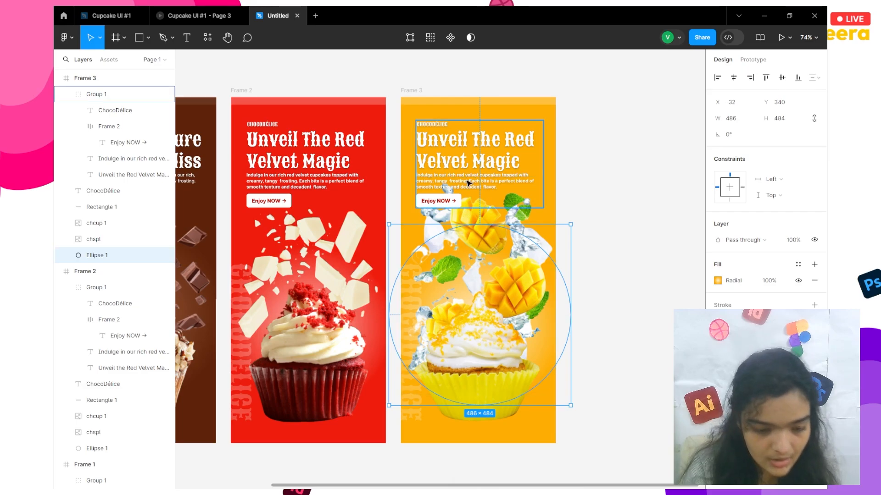
# Step: Shift the hue of Frame 3's background fill to bright yellow FED603
pyautogui.click(409, 90)
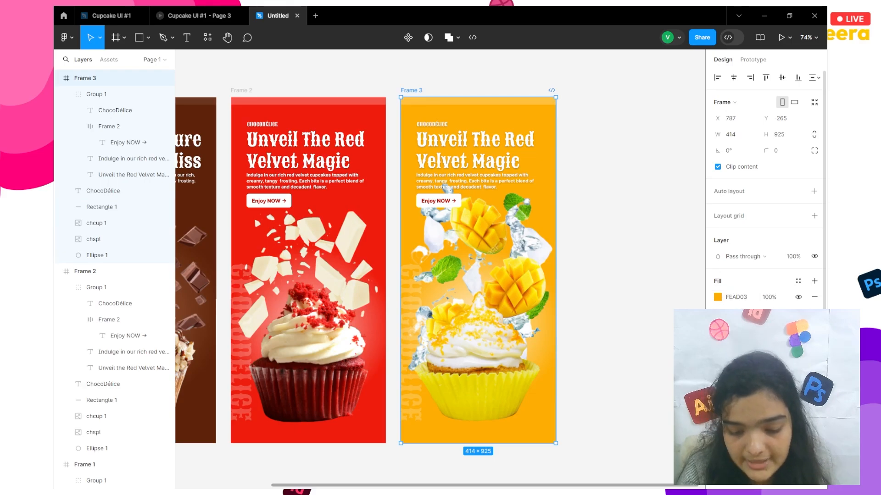
pyautogui.click(718, 297)
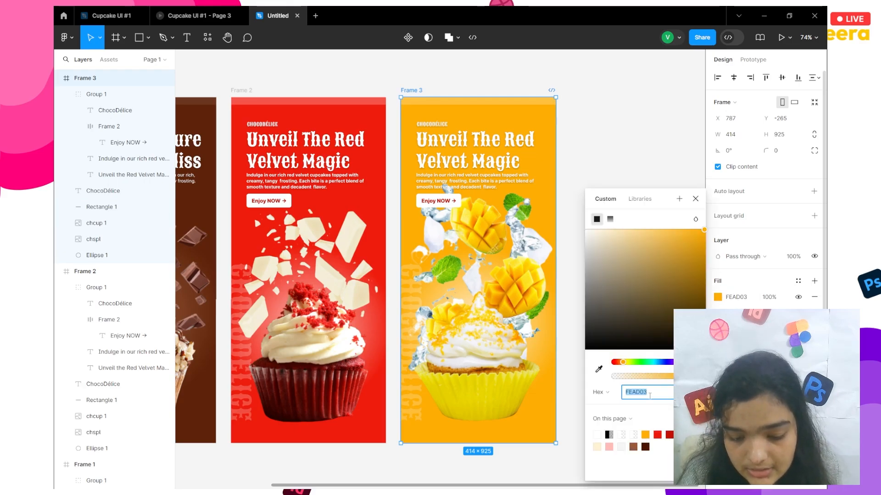
pyautogui.click(622, 362)
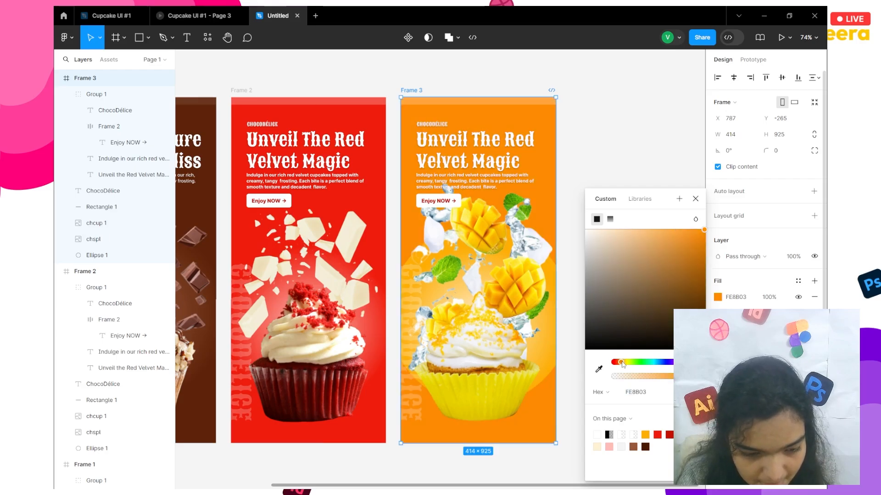
pyautogui.moveTo(622, 362); pyautogui.dragTo(624, 363)
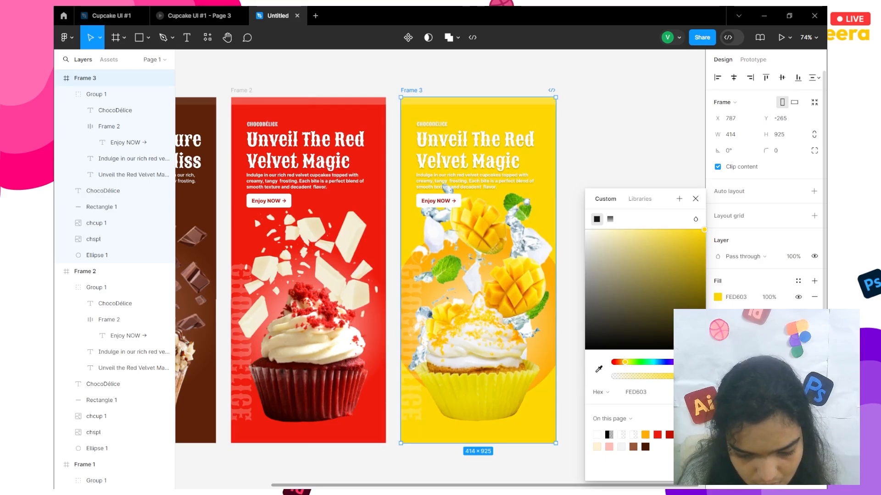
pyautogui.press('Escape')
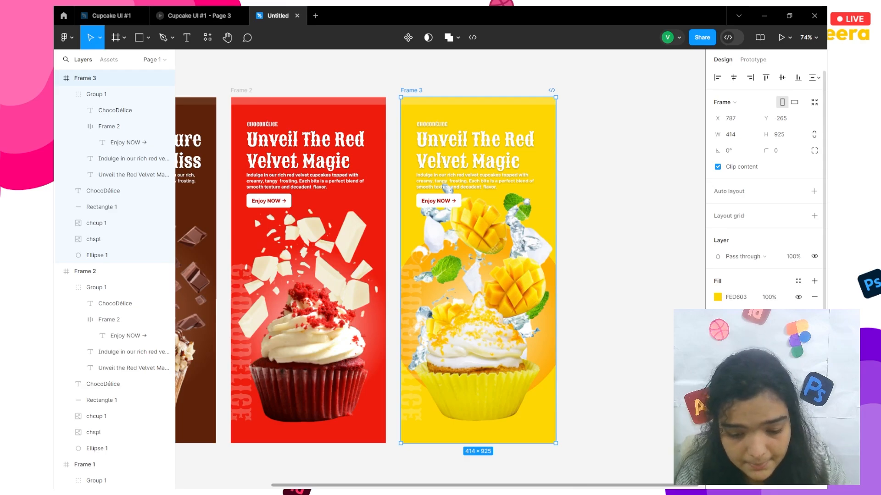
# Step: Pull the edge of Frame 3's cupcake image across to 407 px wide, and set the ellipse gradient's 100% stop to FED603
pyautogui.click(548, 339)
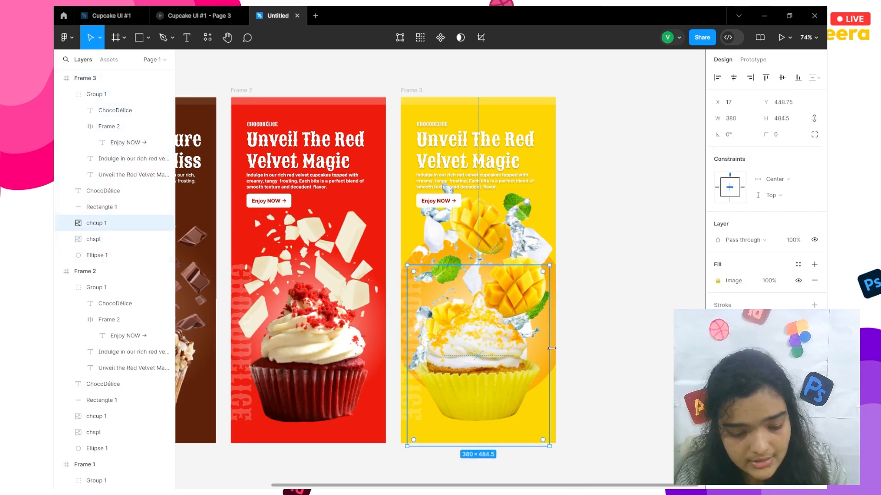
pyautogui.moveTo(552, 352); pyautogui.dragTo(256, 353)
pyautogui.click(568, 314)
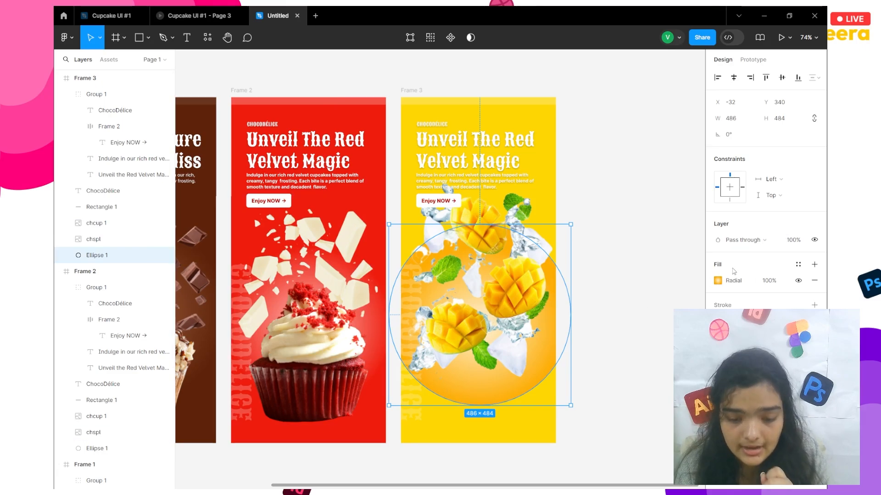
pyautogui.click(717, 280)
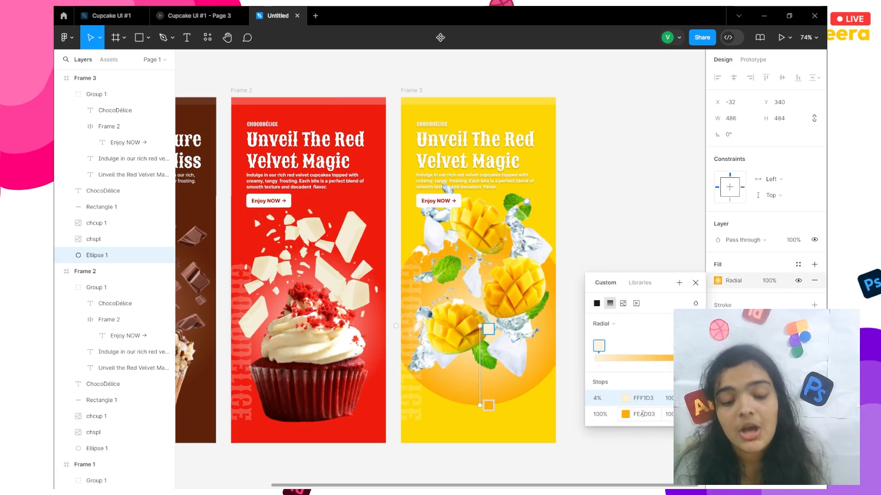
pyautogui.click(642, 414)
pyautogui.write('FED603')
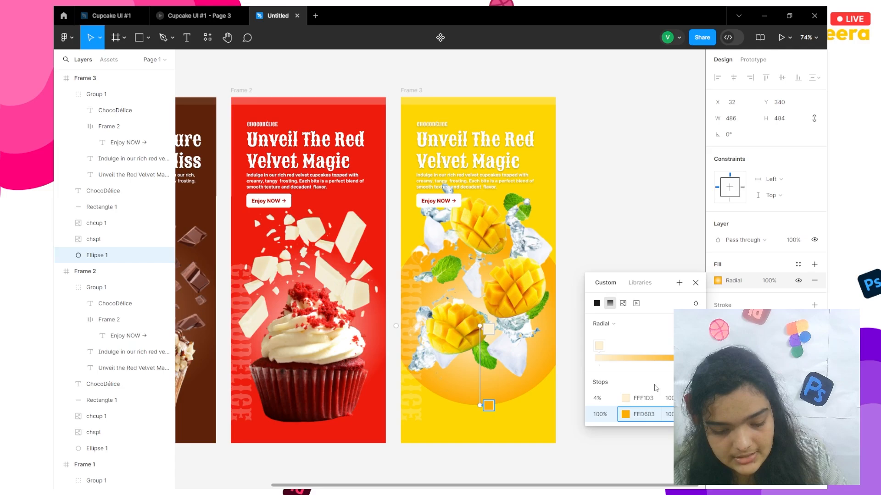
# Step: Set the 4% stop of the ellipse's radial gradient to FED603 and lighten it to pale yellow FFF2B0
pyautogui.click(645, 397)
pyautogui.write('FED603')
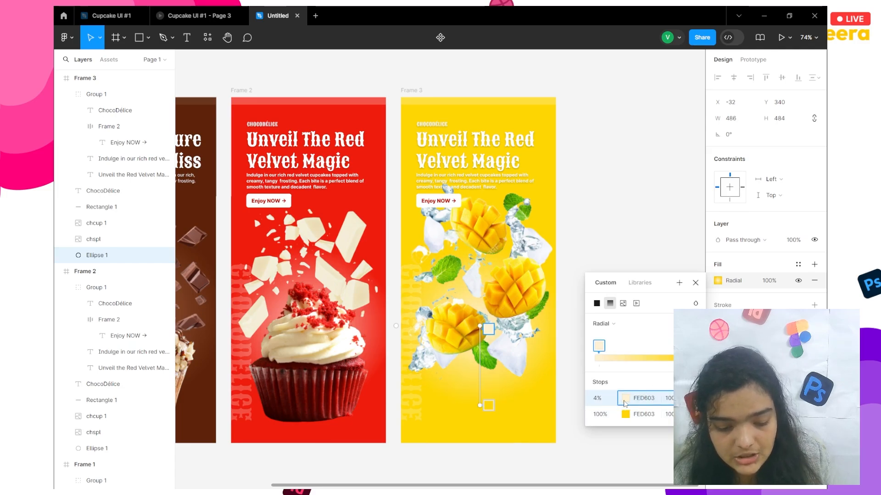
pyautogui.click(625, 399)
pyautogui.click(541, 299)
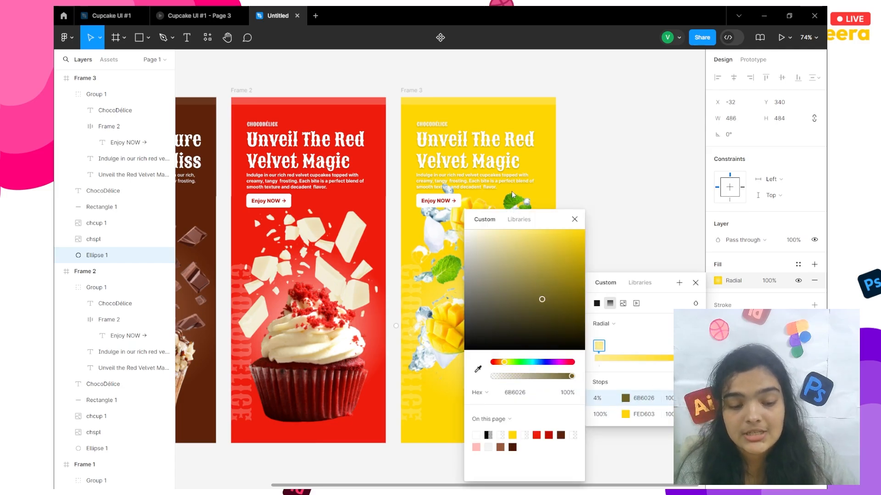
pyautogui.click(510, 229)
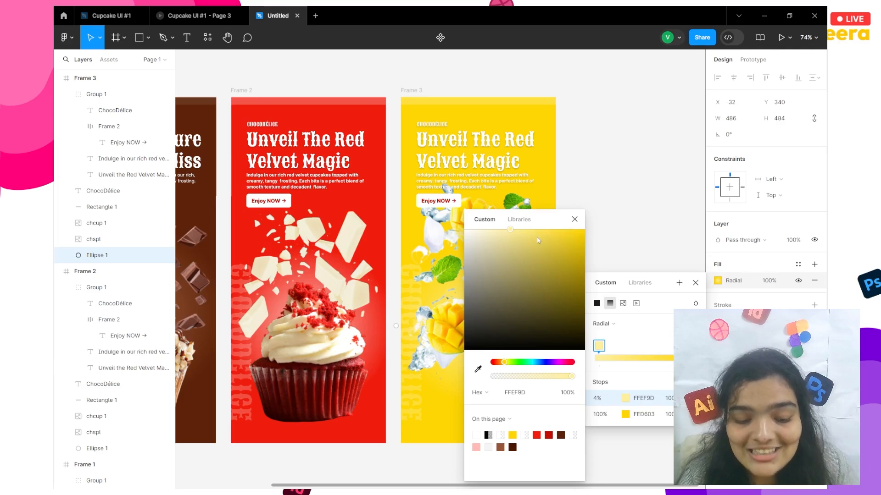
pyautogui.click(508, 231)
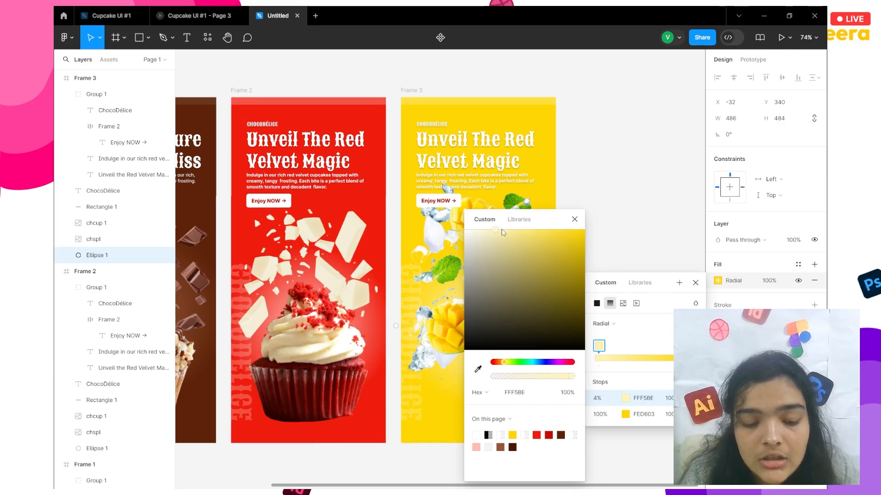
pyautogui.click(502, 230)
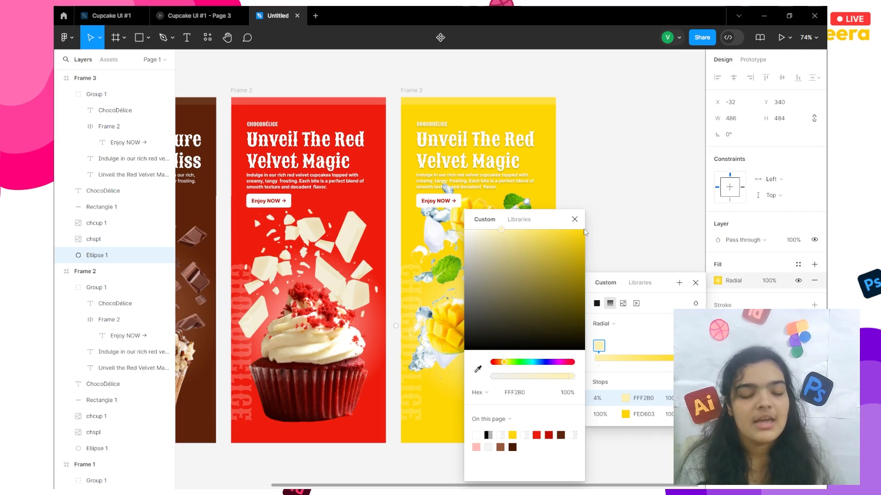
pyautogui.click(654, 178)
pyautogui.click(655, 178)
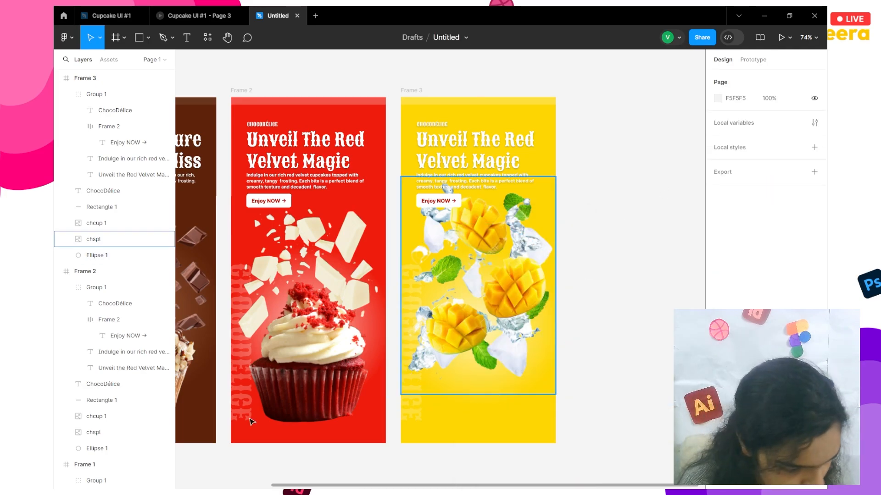
# Step: Centre the cupcake image horizontally in Frame 3 and nudge it up to Y 448
pyautogui.click(162, 265)
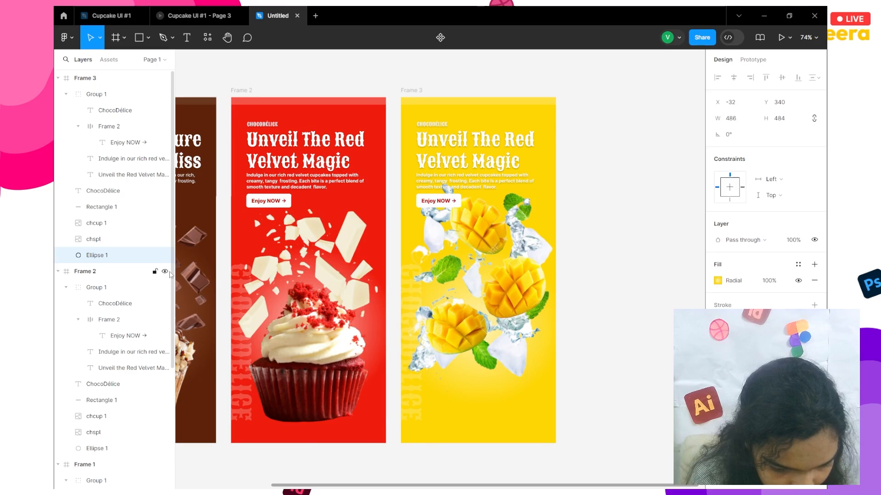
pyautogui.click(114, 238)
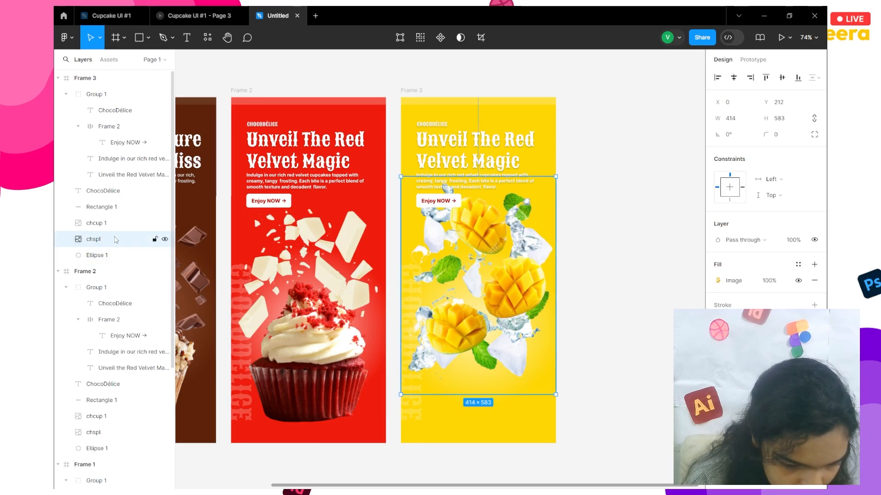
pyautogui.click(113, 223)
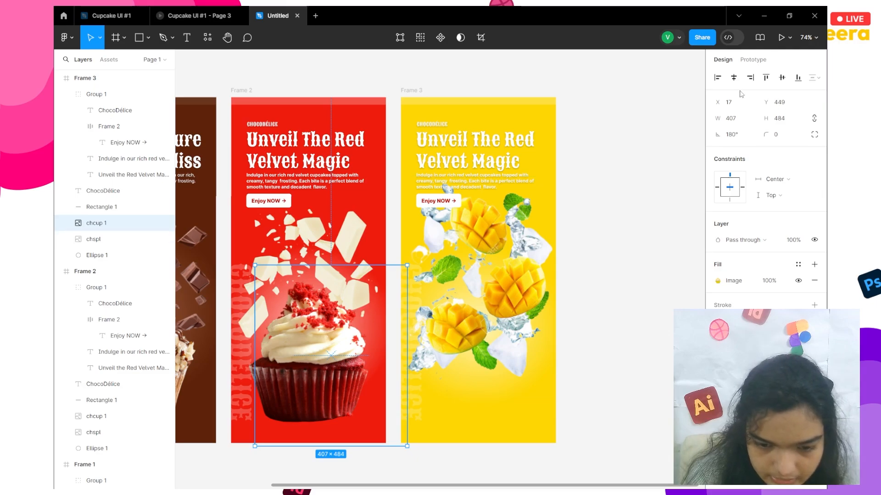
pyautogui.click(734, 78)
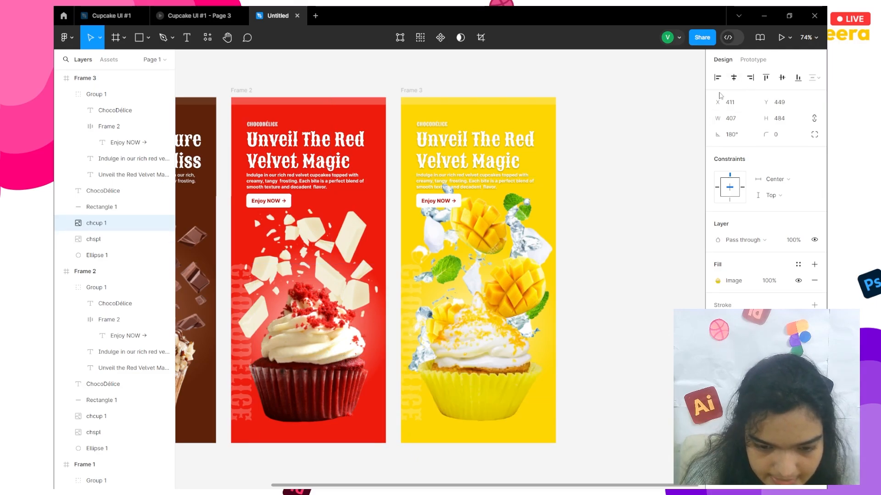
pyautogui.press('Up')
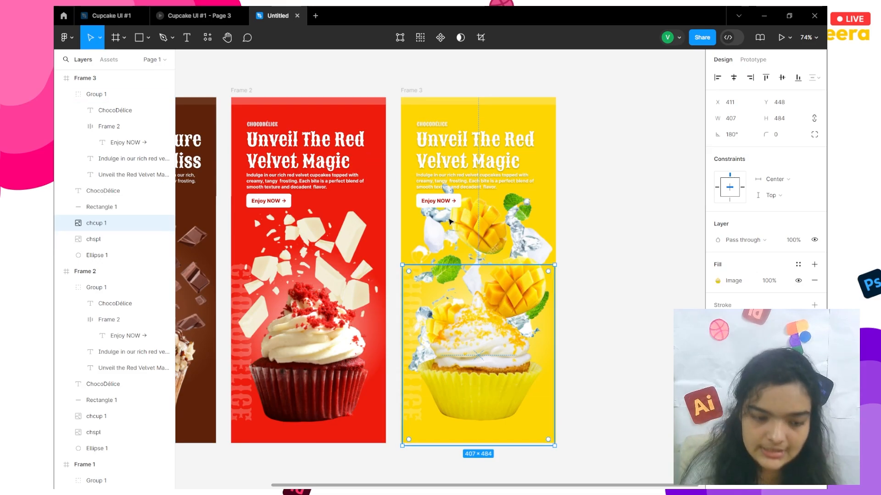
# Step: Recolour Frame 3's "Enjoy NOW →" button text with yellow sampled from the mango splash image, adjusted to a brighter, more saturated shade
pyautogui.click(444, 205)
pyautogui.doubleClick(444, 205)
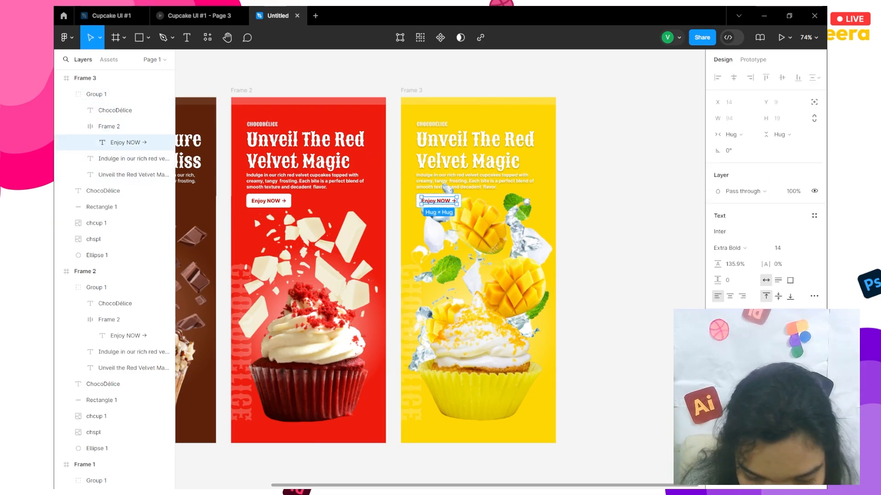
pyautogui.click(719, 337)
pyautogui.click(598, 370)
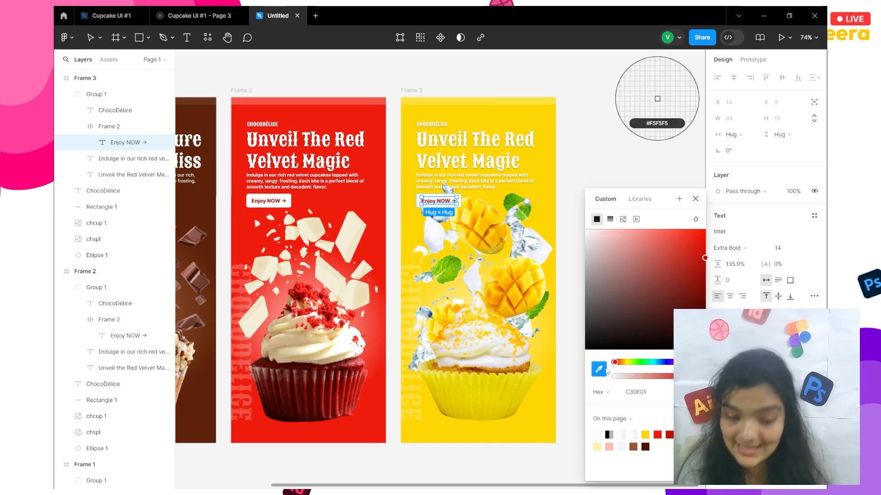
pyautogui.click(509, 236)
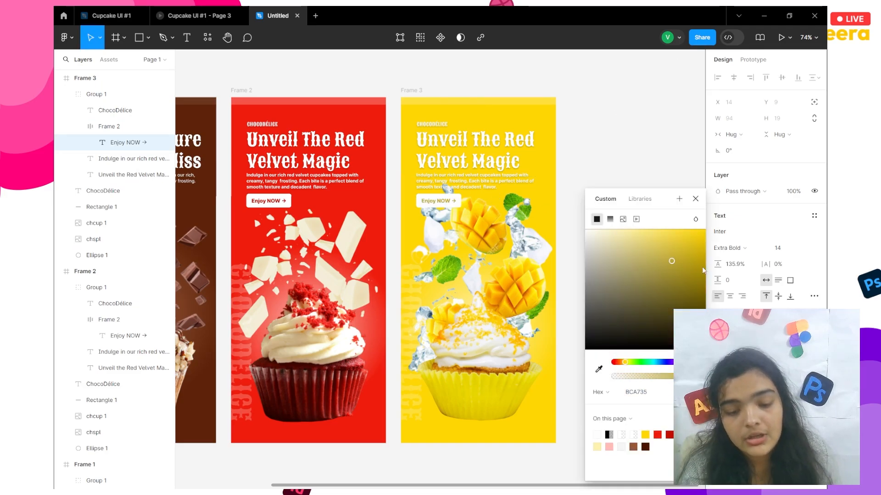
pyautogui.moveTo(703, 270); pyautogui.dragTo(705, 237)
pyautogui.click(580, 133)
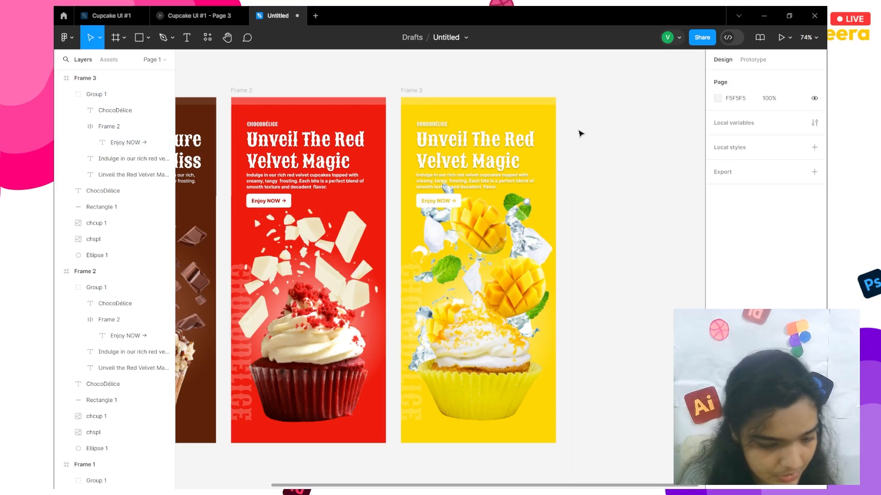
# Step: Replace Frame 3's heading with "Tropical Mango Delight" copied from the ChocoDélice text file in Notepad
pyautogui.press('super+Tab')
pyautogui.click(456, 112)
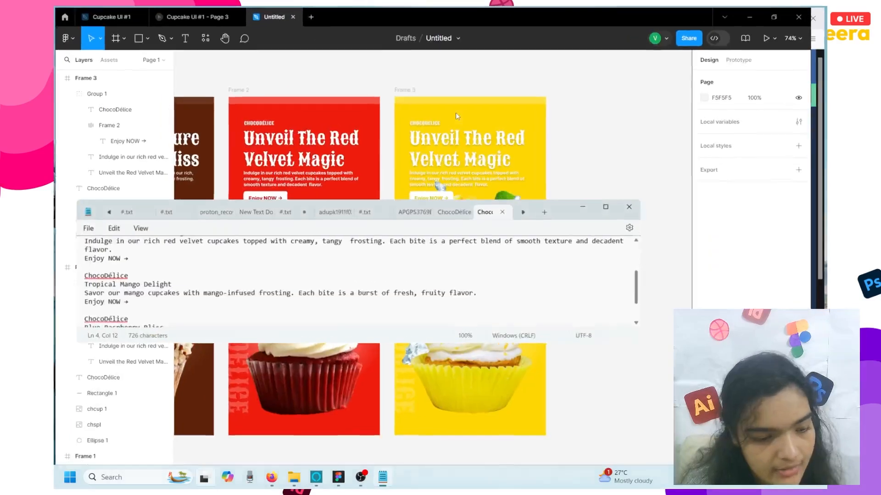
pyautogui.tripleClick(81, 292)
pyautogui.hotkey('ctrl', 'c')
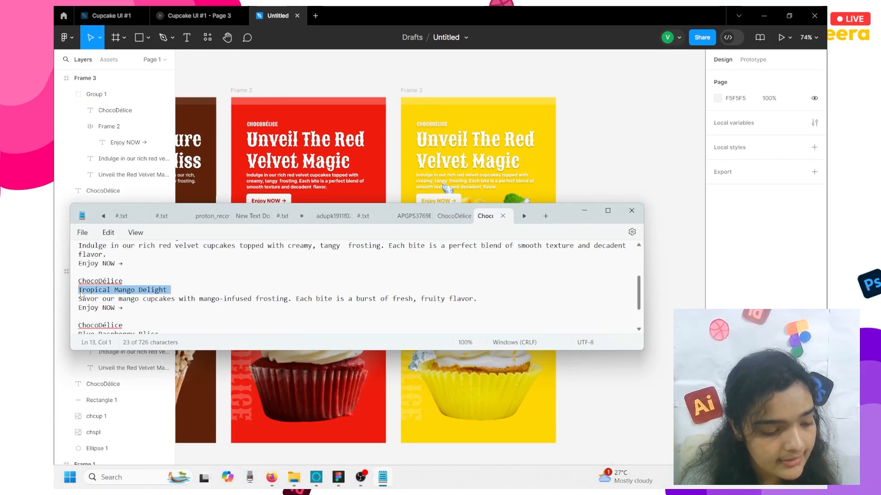
pyautogui.click(495, 174)
pyautogui.click(495, 174)
pyautogui.doubleClick(494, 174)
pyautogui.doubleClick(495, 174)
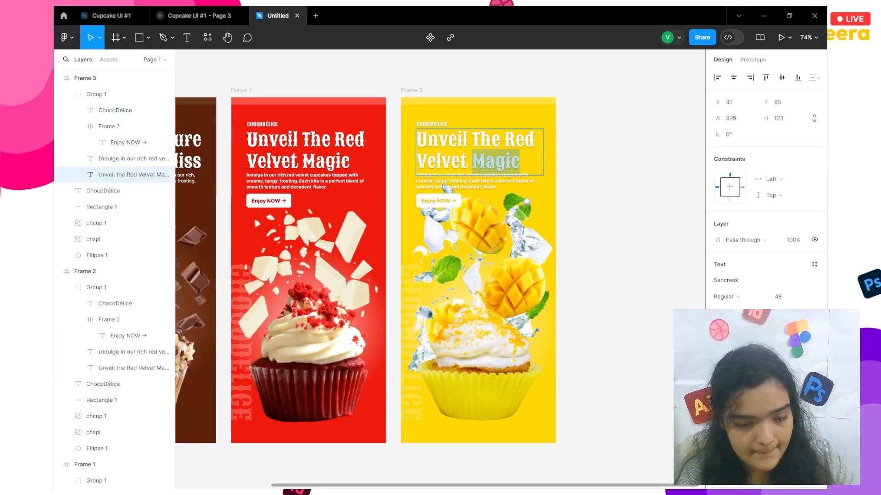
pyautogui.hotkey('ctrl', 'a')
pyautogui.hotkey('ctrl', 'v')
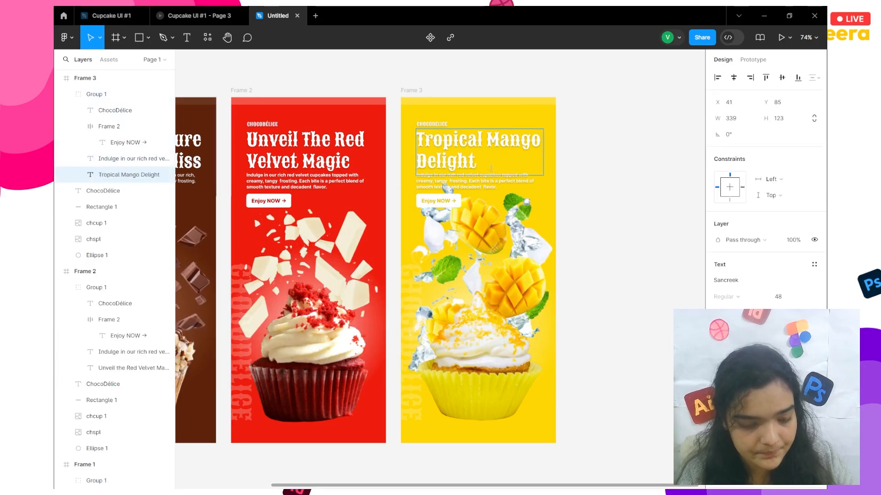
# Step: Replace Frame 3's description with the mango copy from the Notepad file, starting "Savor our mango cupcakes with mango-infused frosting."
pyautogui.press('super+Tab')
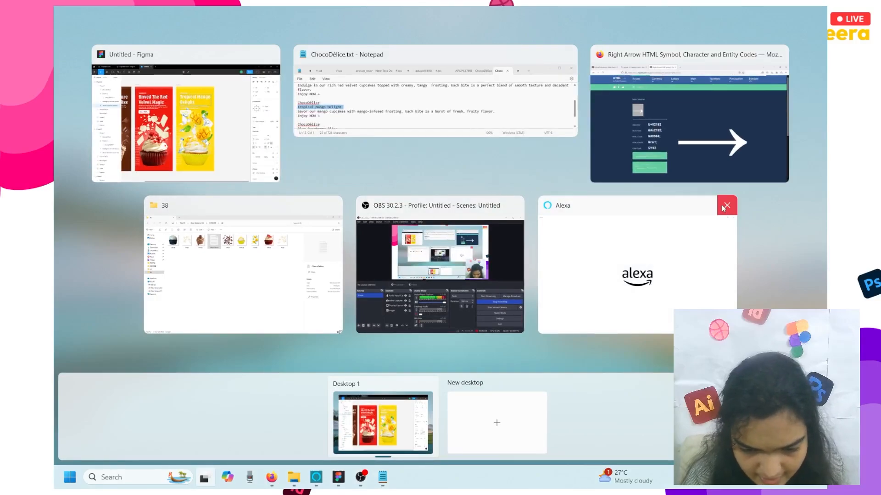
pyautogui.click(528, 111)
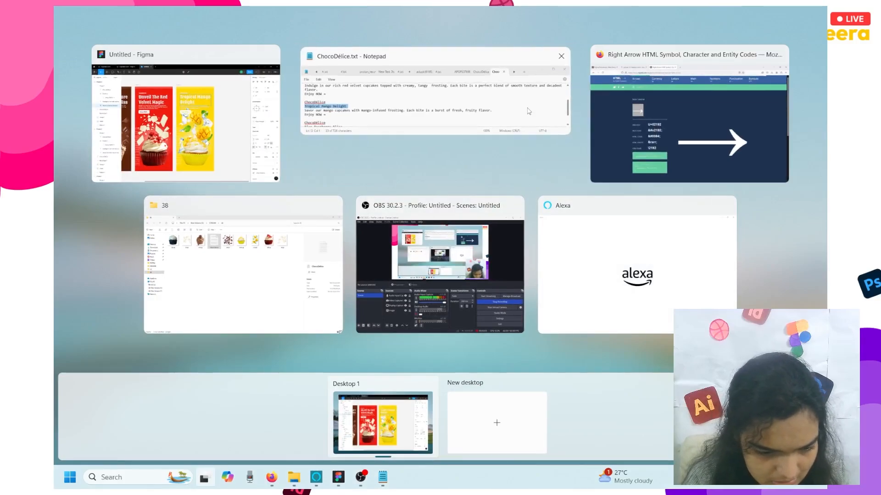
pyautogui.click(204, 300)
pyautogui.tripleClick(206, 300)
pyautogui.hotkey('ctrl', 'c')
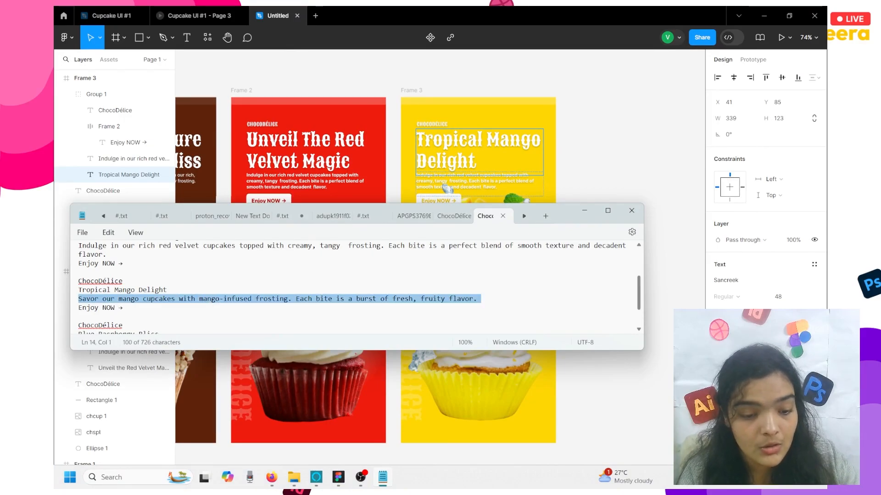
pyautogui.click(448, 189)
pyautogui.doubleClick(448, 189)
pyautogui.hotkey('ctrl', 'v')
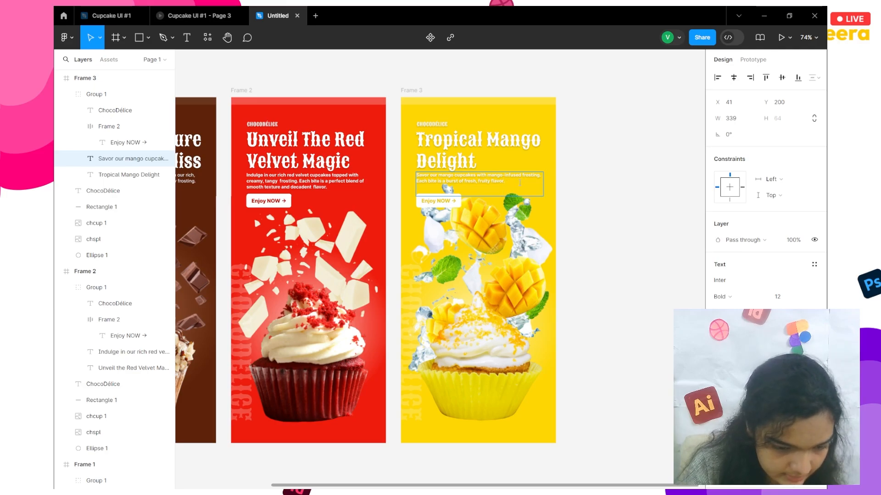
pyautogui.press('Escape')
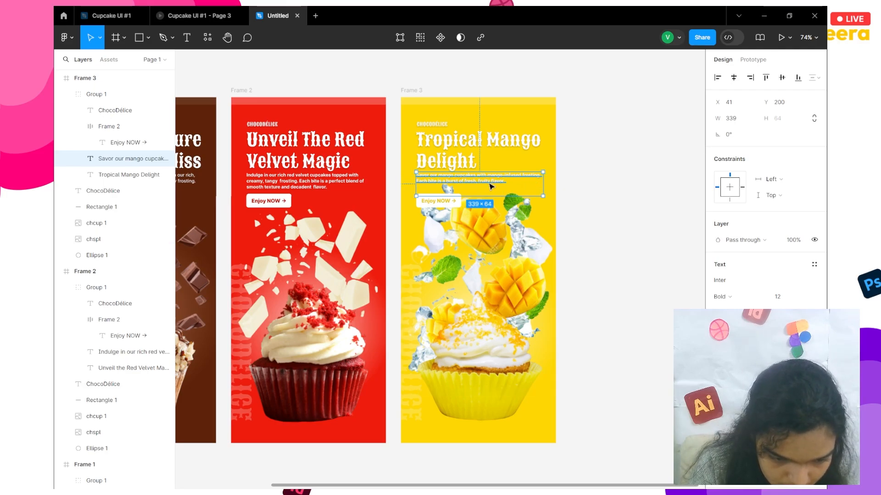
# Step: Add the sentence "This delightful cupcake is the perfect sweet treat." to the end of Frame 3's description
pyautogui.doubleClick(490, 185)
pyautogui.click(514, 181)
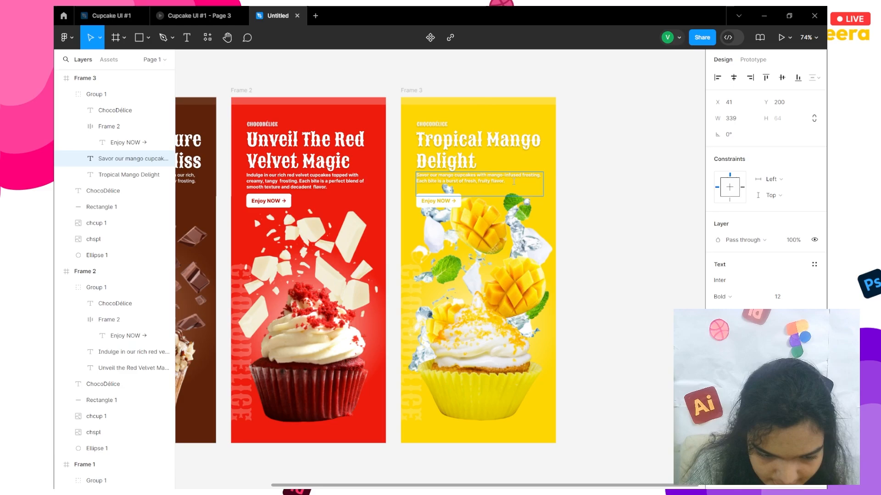
pyautogui.write('Th')
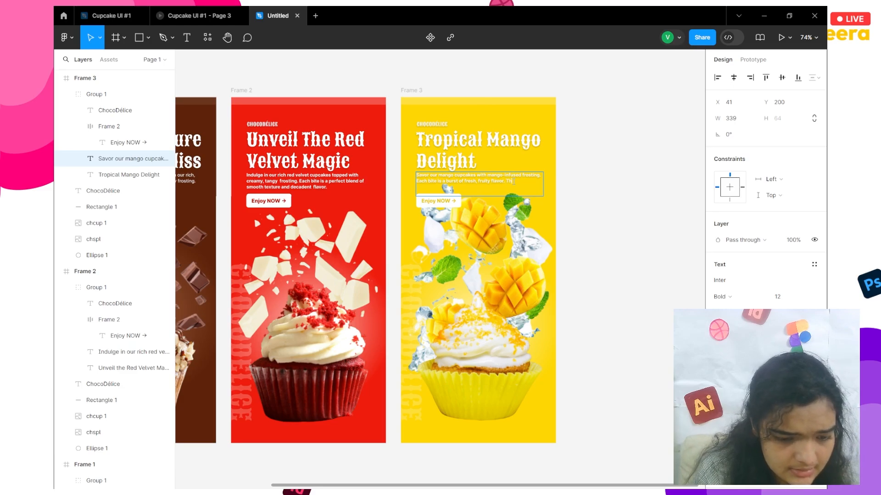
pyautogui.write('isi d')
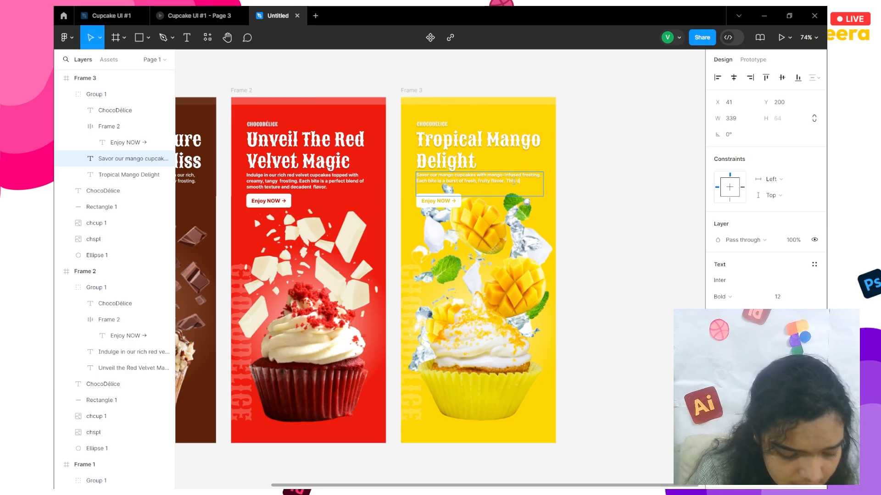
pyautogui.write('elightful')
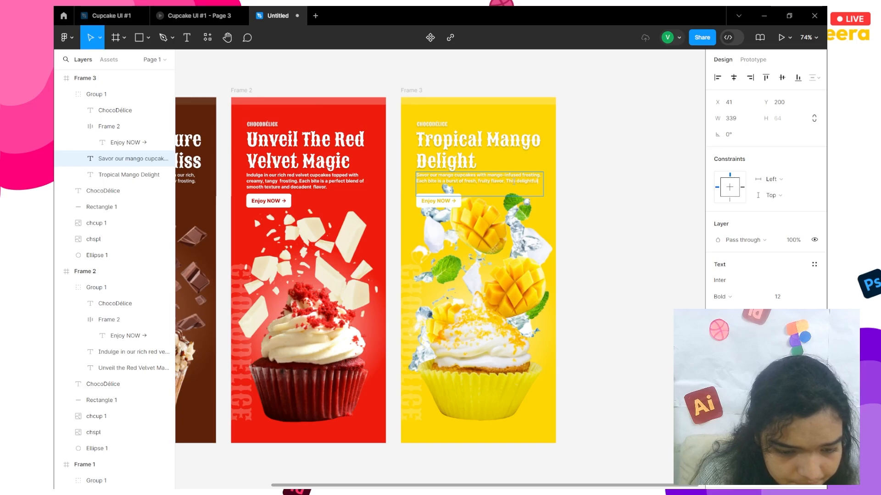
pyautogui.write(' cupcake is')
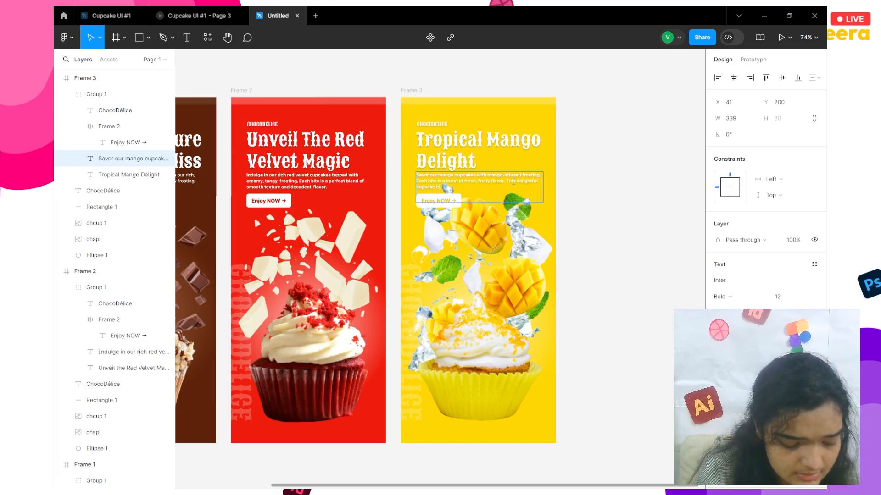
pyautogui.write(' th')
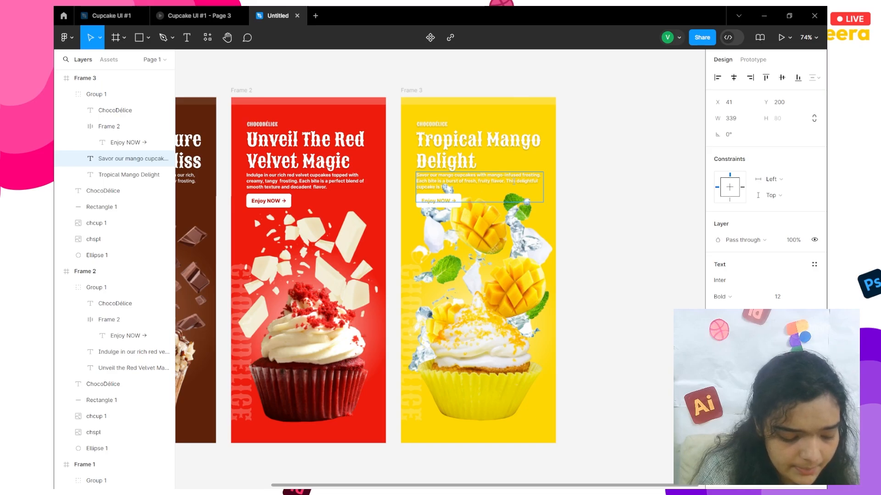
pyautogui.write('e pe')
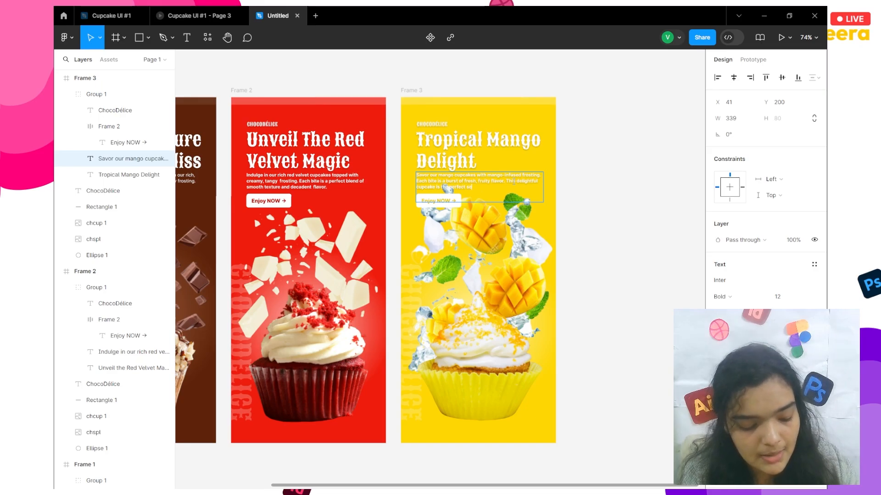
pyautogui.write('rfect se')
pyautogui.press('BackSpace')
pyautogui.write('wee')
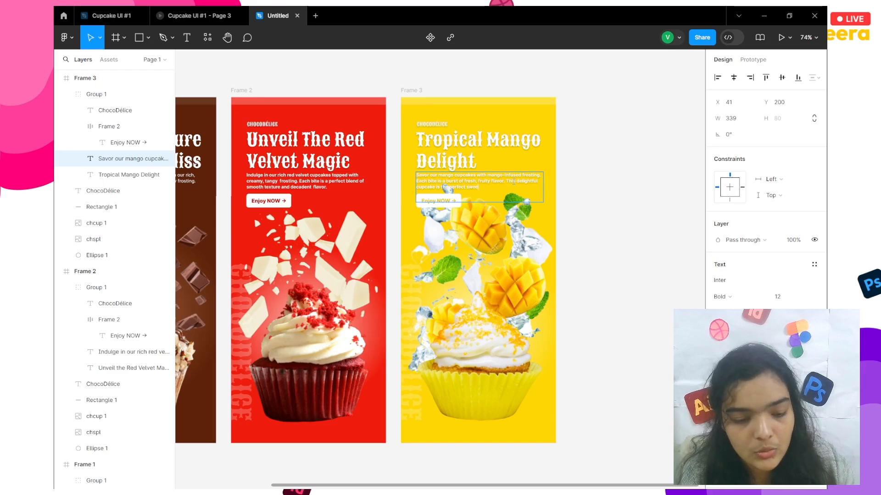
pyautogui.write('t  treat.')
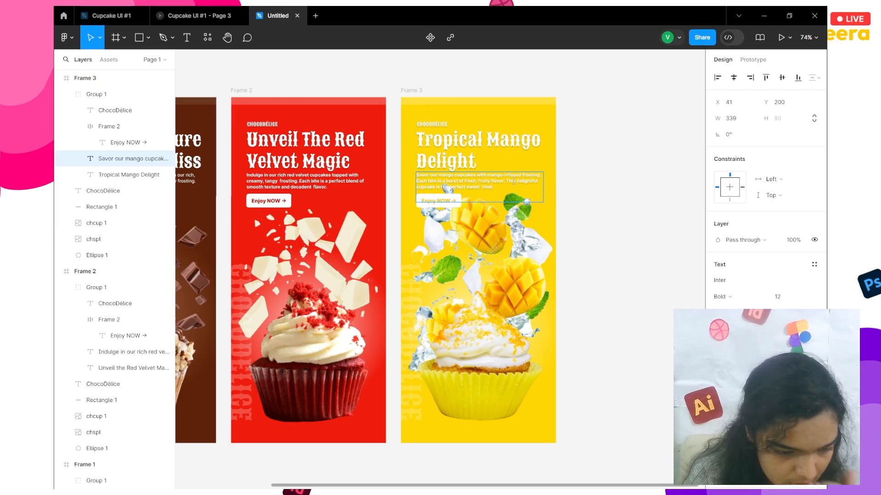
pyautogui.click(313, 190)
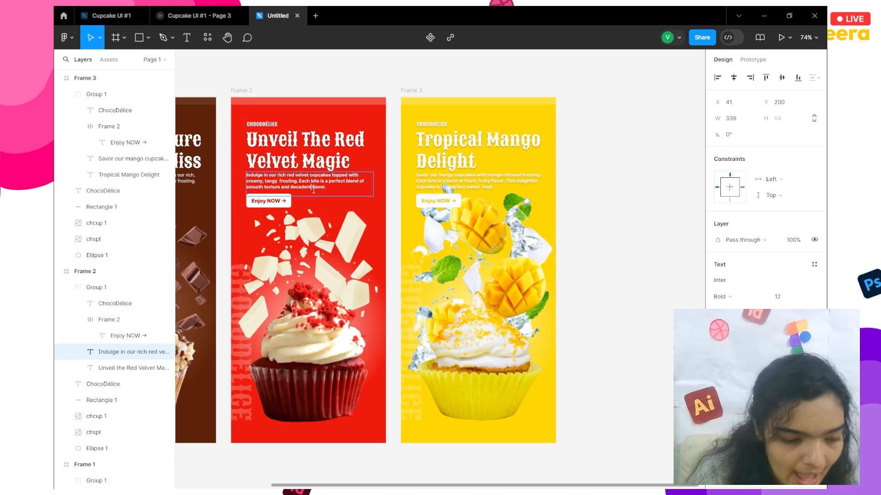
pyautogui.press('Escape')
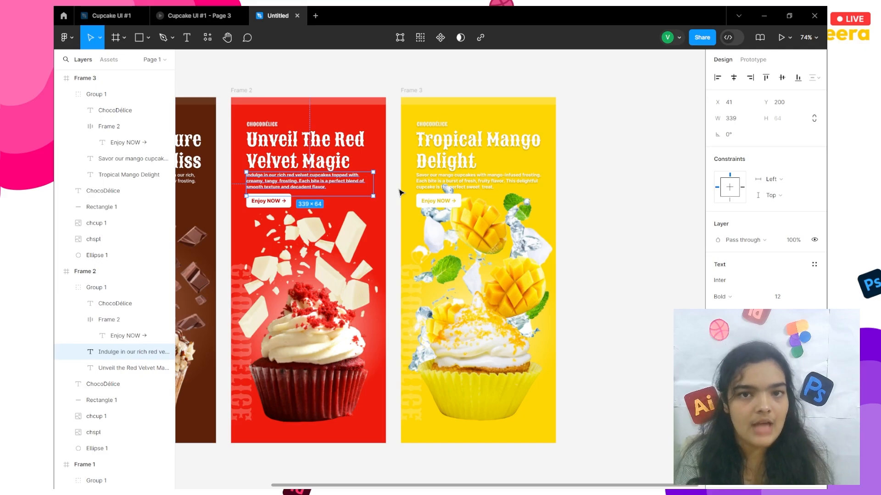
# Step: Duplicate the finished mango screen, Frame 3, to start the fourth cupcake screen beside it
pyautogui.click(417, 91)
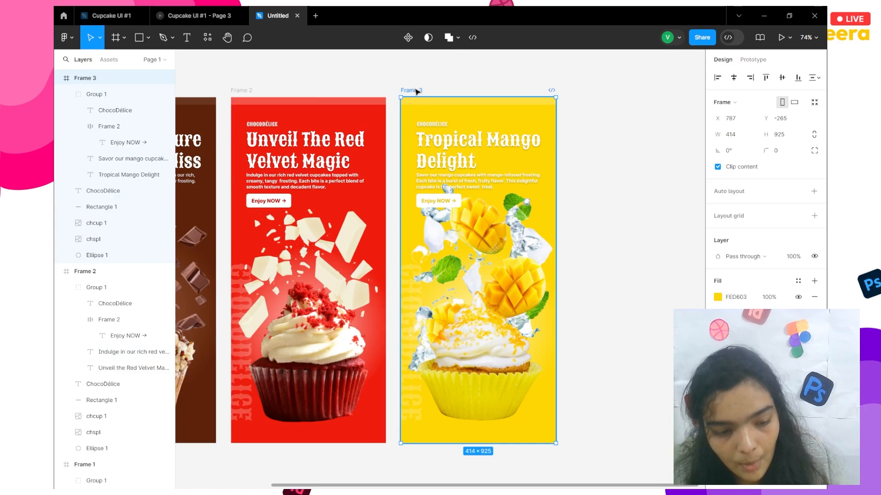
pyautogui.hotkey('ctrl', 'd')
pyautogui.hscroll(5, 416, 92)
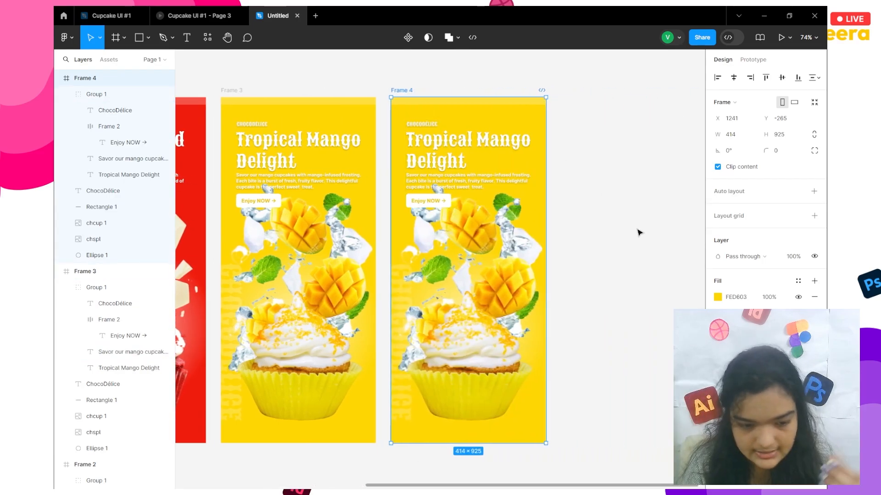
# Step: Replace the image fill of Frame 4's cupcake with the blcup image from folder 38
pyautogui.click(512, 307)
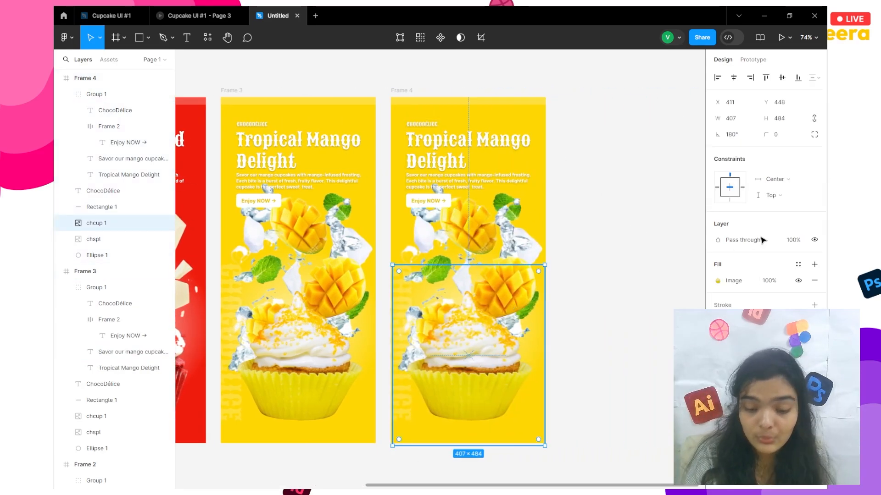
pyautogui.click(717, 281)
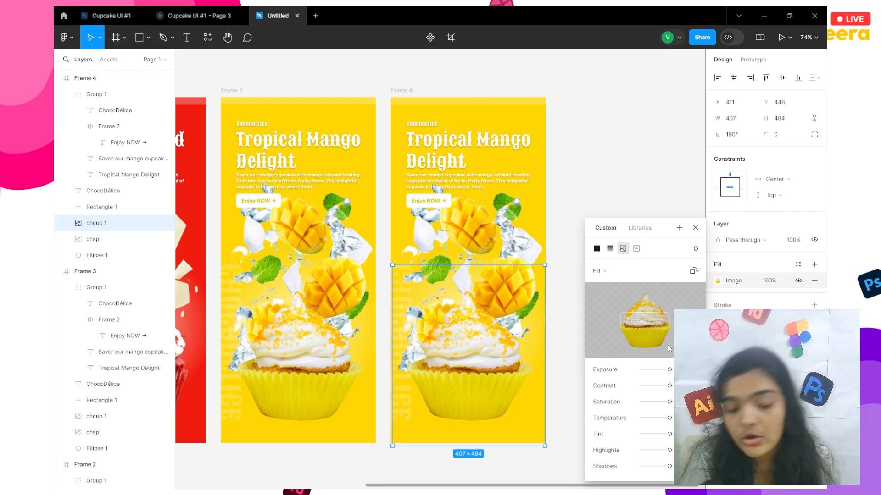
pyautogui.click(661, 321)
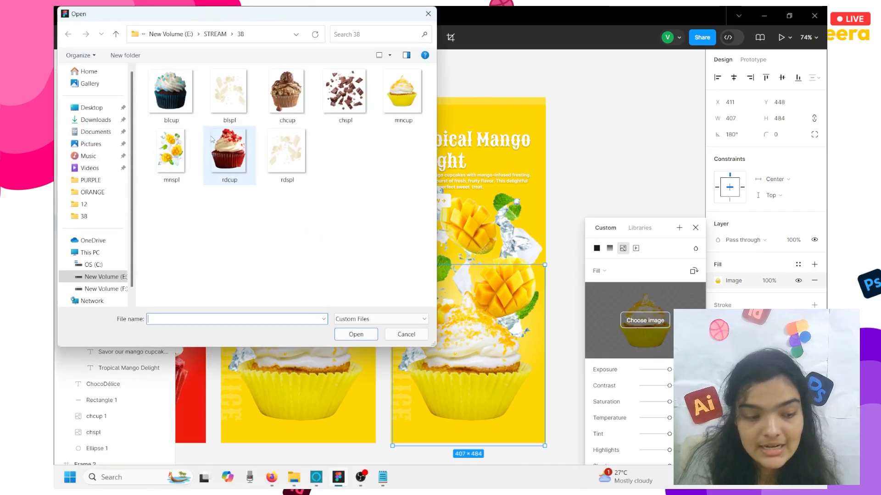
pyautogui.click(171, 94)
pyautogui.click(354, 336)
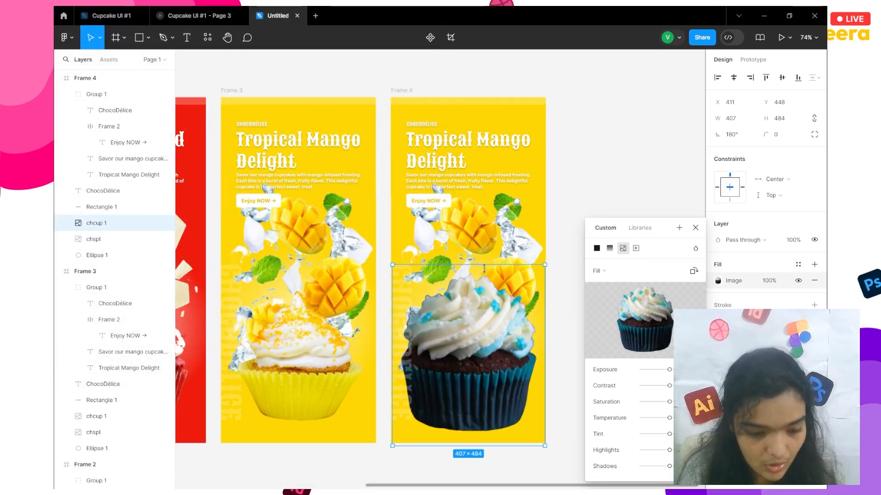
# Step: Scale Frame 4's cupcake image down proportionally to 340.57 × 405, centre it horizontally and position it at Y 505
pyautogui.moveTo(491, 265); pyautogui.dragTo(487, 294)
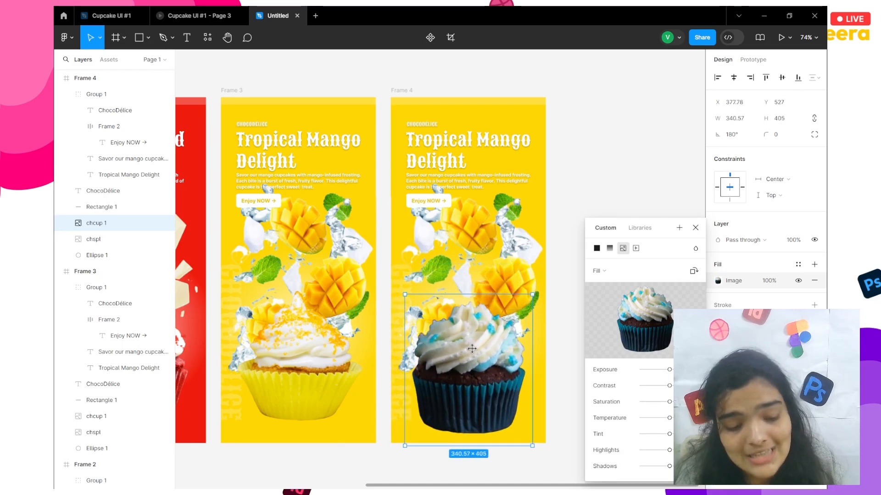
pyautogui.moveTo(471, 353); pyautogui.dragTo(497, 336)
pyautogui.click(733, 78)
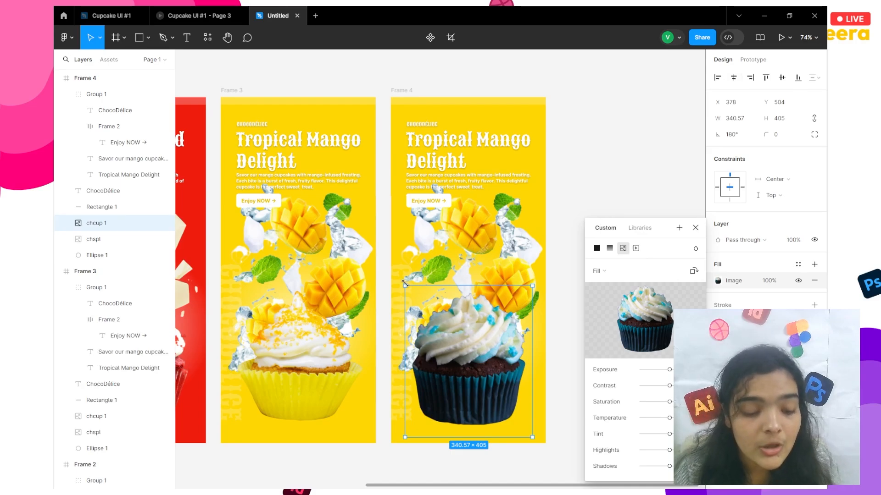
pyautogui.moveTo(406, 284); pyautogui.dragTo(411, 287)
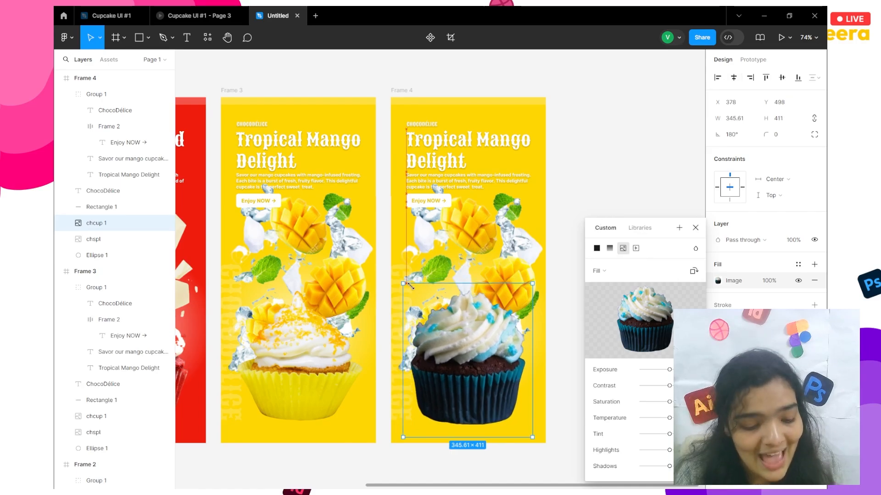
pyautogui.hotkey('ctrl', 'z')
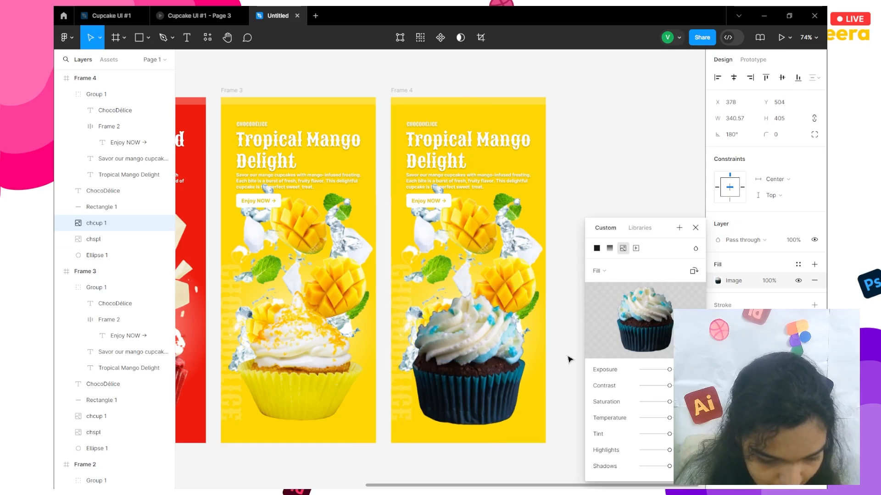
pyautogui.press('Down')
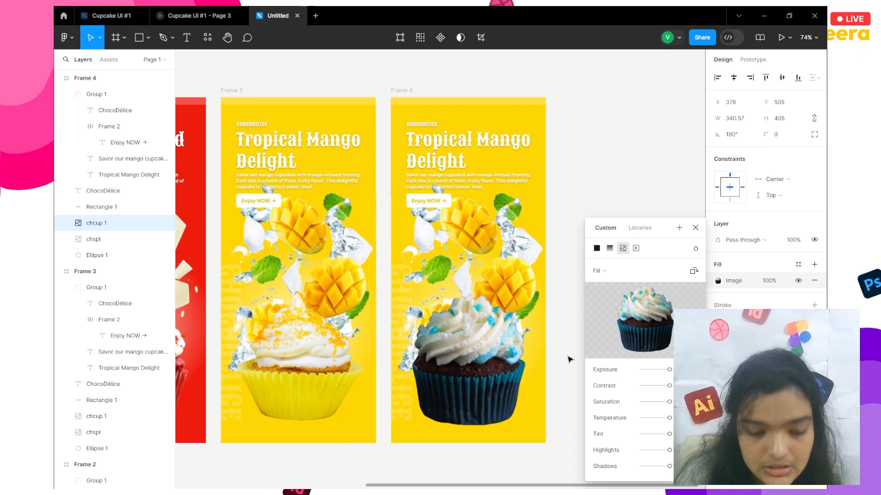
# Step: Replace the mango splash image fill in Frame 4 with the blspl image from folder 38
pyautogui.click(528, 275)
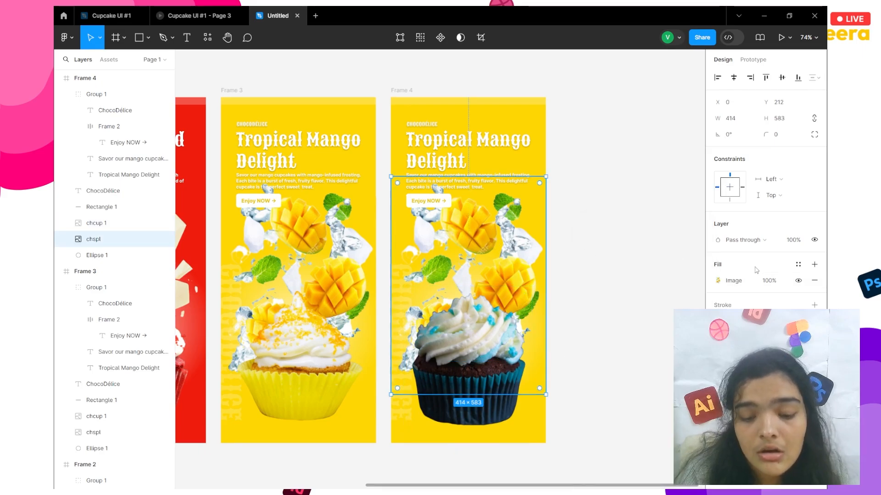
pyautogui.click(717, 281)
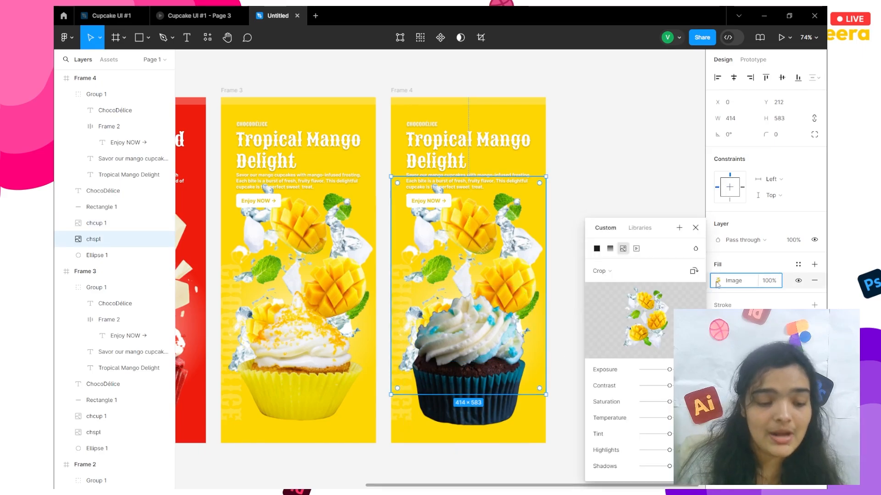
pyautogui.click(629, 326)
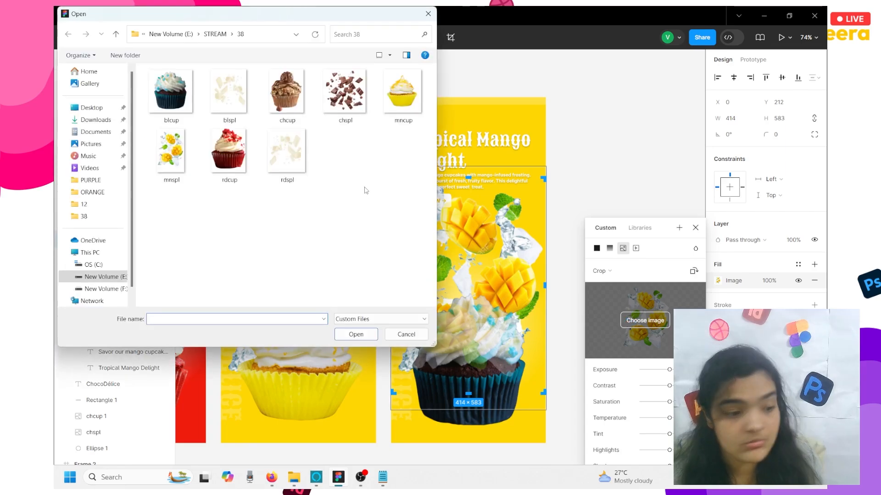
pyautogui.click(235, 98)
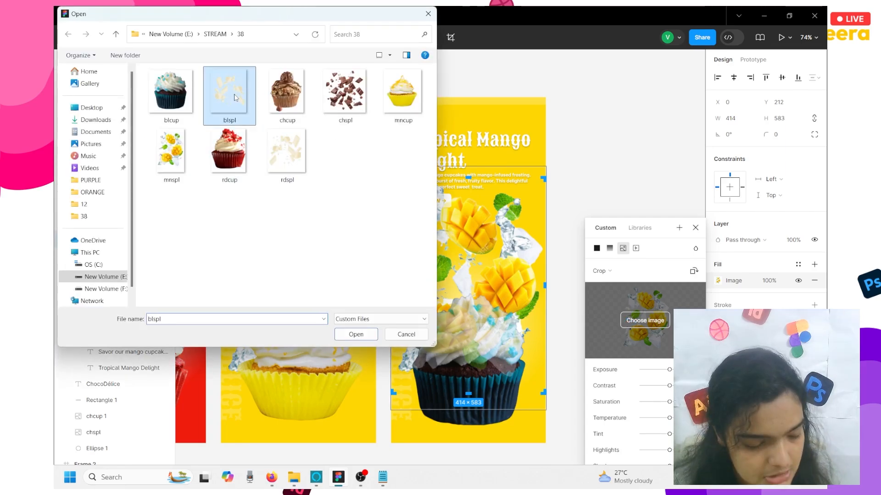
pyautogui.click(356, 334)
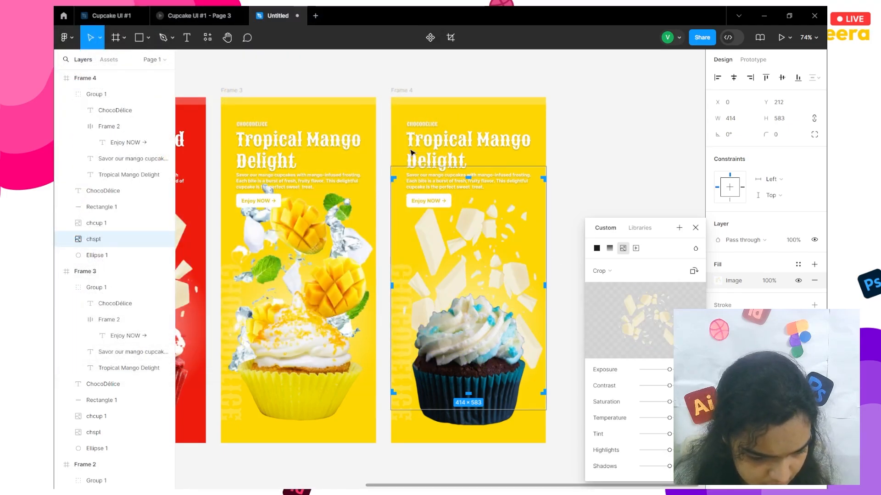
# Step: Fill Frame 4's background with the blue sampled from the cupcake's frosting sprinkles, deepened to 00ABDD
pyautogui.click(401, 94)
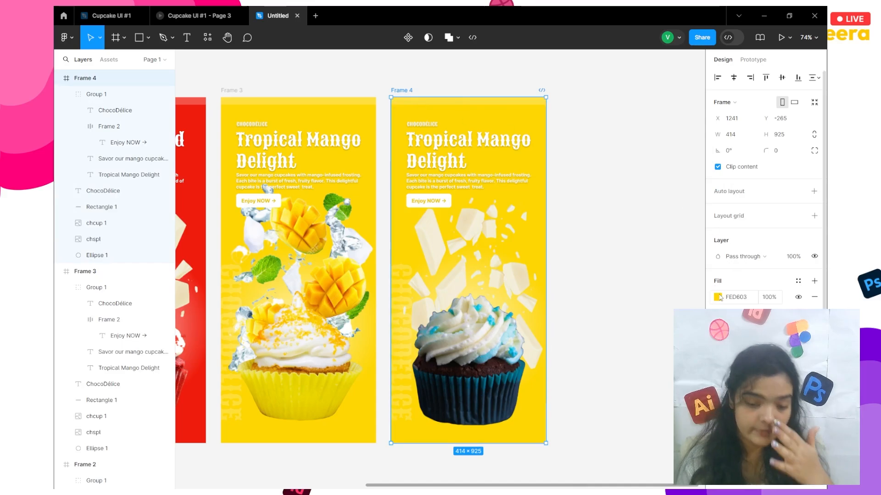
pyautogui.click(718, 297)
pyautogui.click(598, 370)
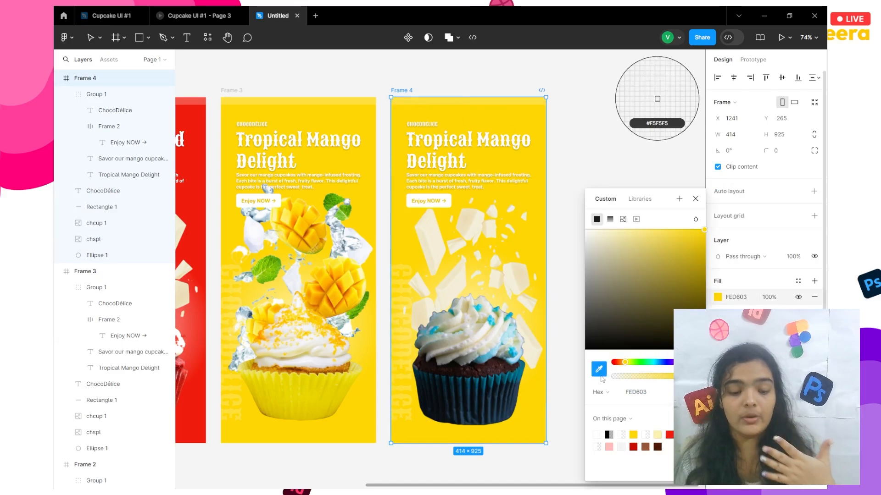
pyautogui.click(503, 325)
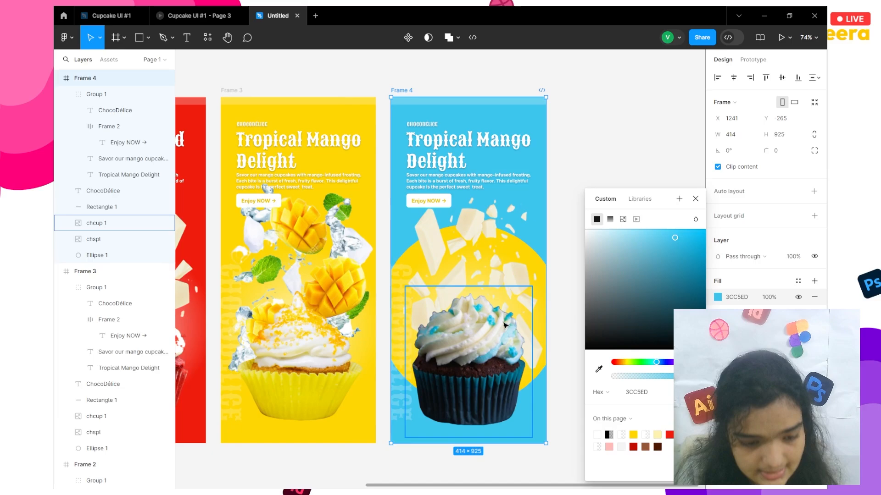
pyautogui.moveTo(687, 248); pyautogui.dragTo(717, 245)
pyautogui.press('Escape')
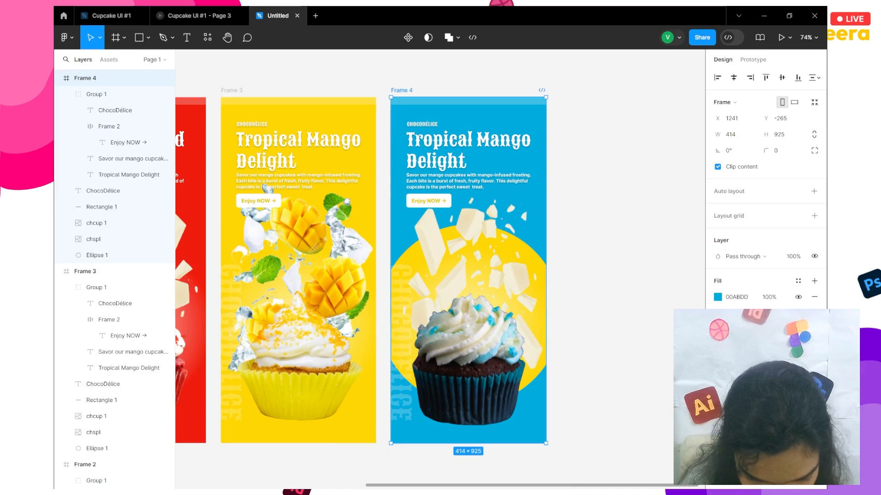
# Step: Shift the hue and brightness of Frame 4's background fill to the teal 02B6CE
pyautogui.click(718, 298)
pyautogui.moveTo(656, 362); pyautogui.dragTo(652, 363)
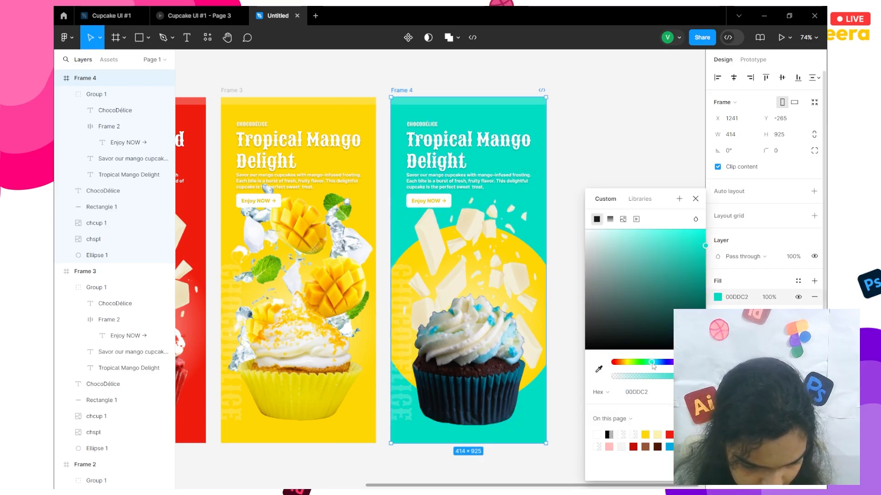
pyautogui.moveTo(655, 364); pyautogui.dragTo(656, 364)
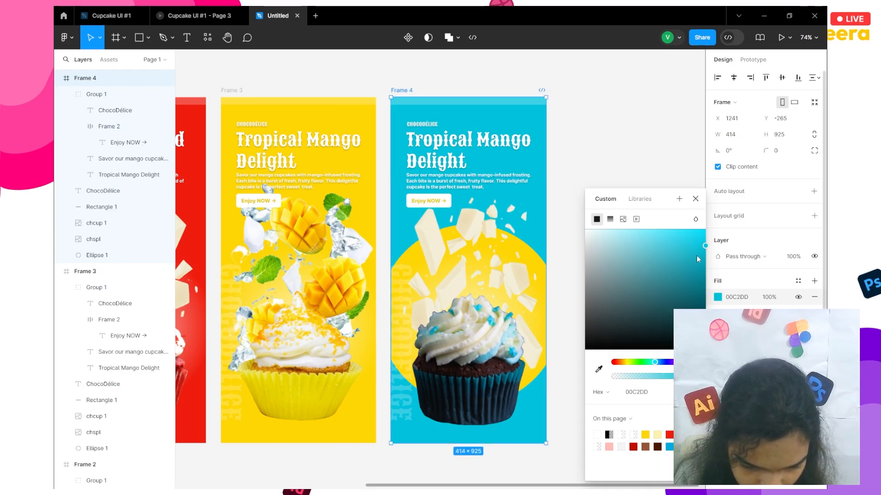
pyautogui.moveTo(698, 259); pyautogui.dragTo(717, 262)
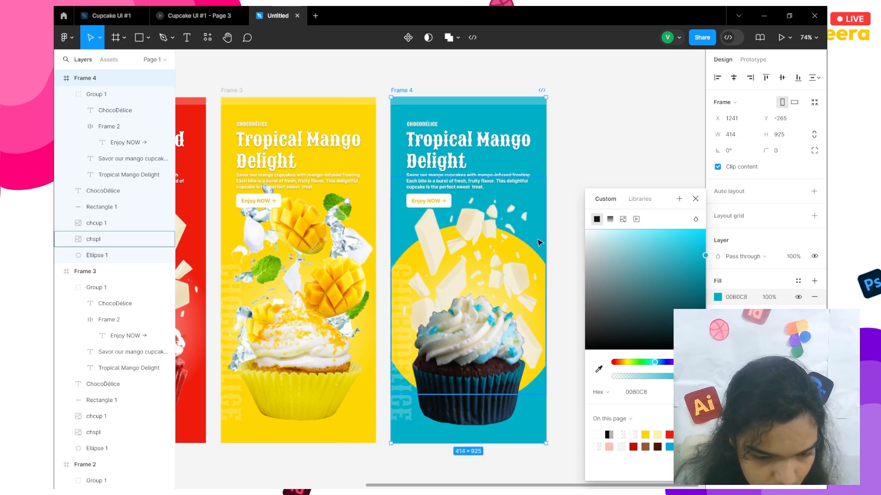
pyautogui.moveTo(706, 256); pyautogui.dragTo(726, 265)
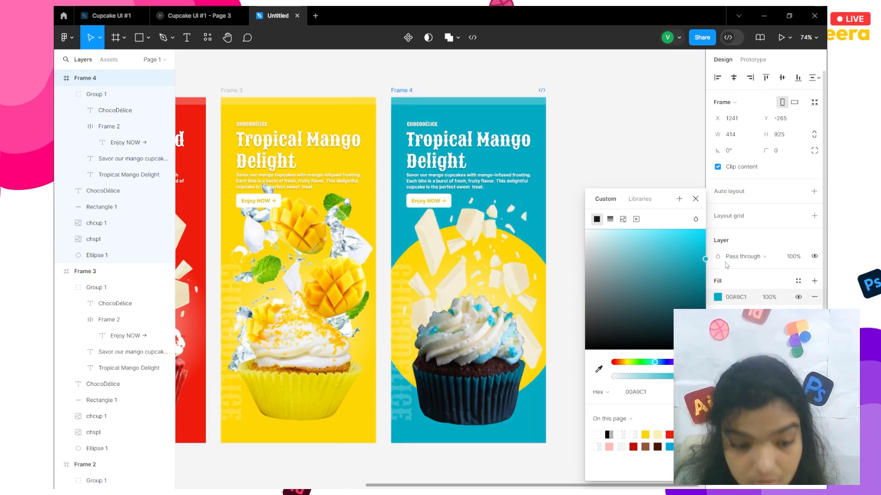
pyautogui.click(707, 244)
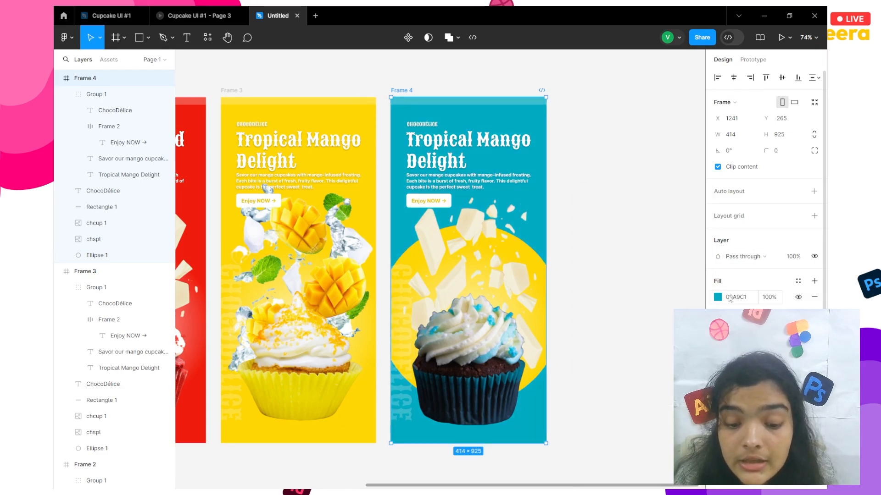
pyautogui.click(718, 298)
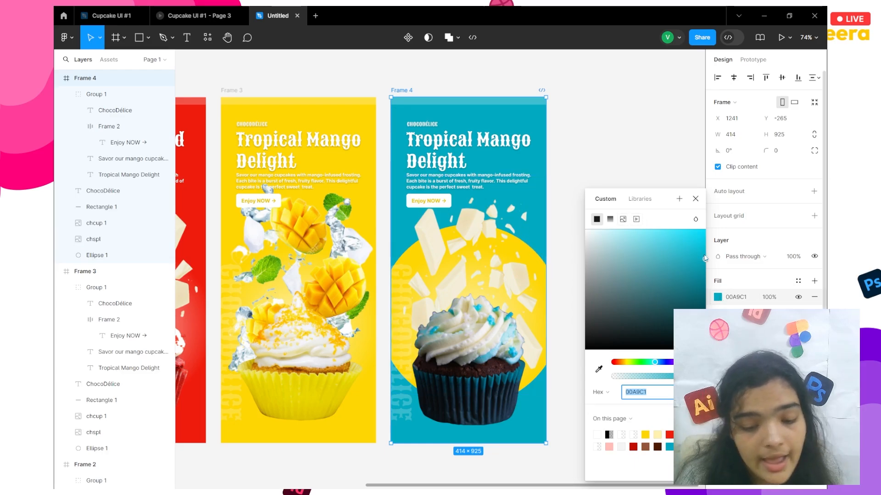
pyautogui.moveTo(706, 258); pyautogui.dragTo(705, 252)
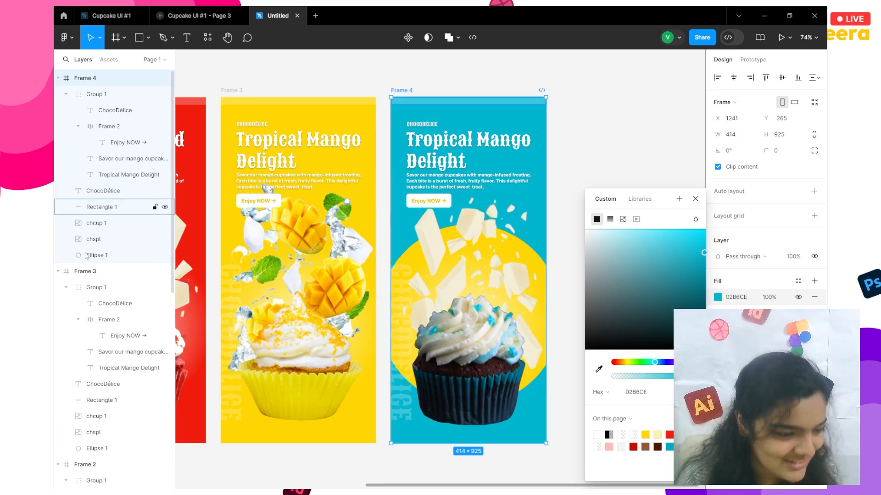
# Step: Recolour the radial gradient of Frame 4's Ellipse 1 with 02B6CE at the 100% stop and a pale blue tint of it at the 4% stop
pyautogui.click(86, 255)
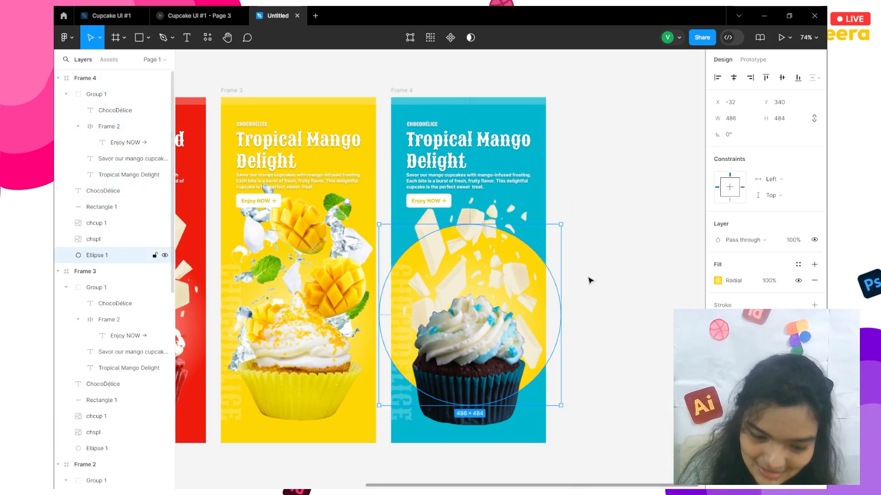
pyautogui.click(717, 281)
pyautogui.click(627, 415)
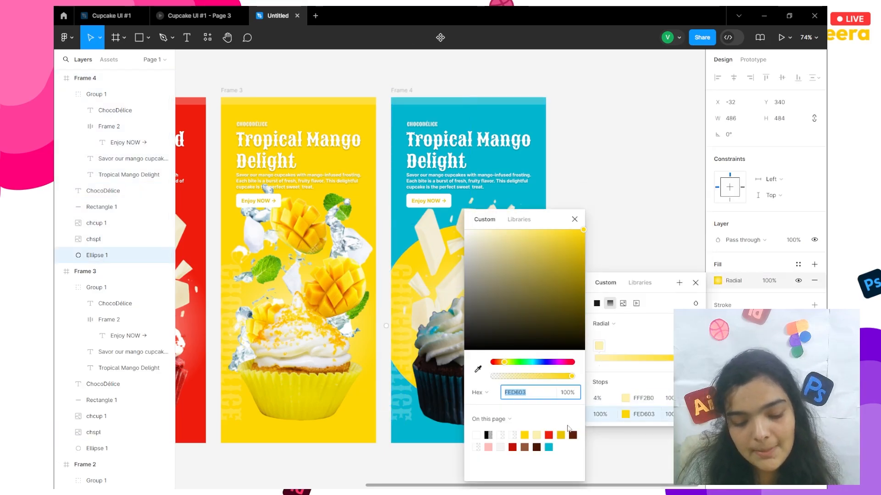
pyautogui.click(549, 447)
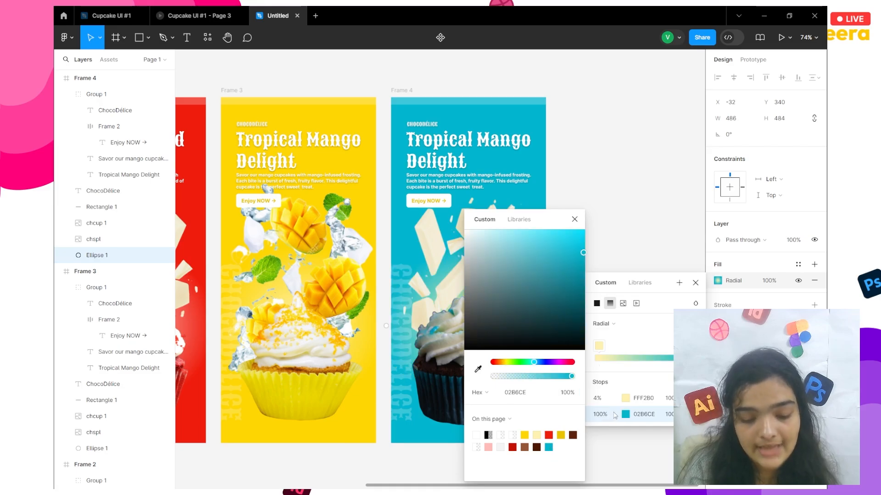
pyautogui.click(626, 402)
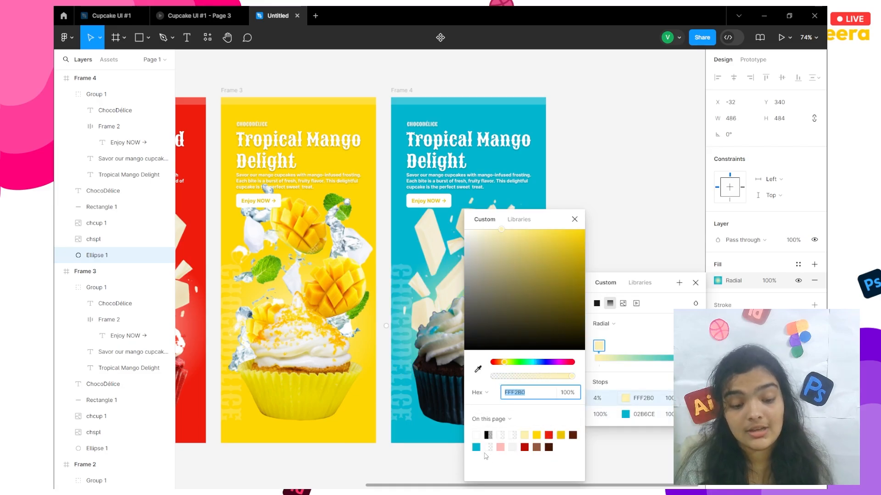
pyautogui.click(476, 447)
pyautogui.moveTo(515, 261); pyautogui.dragTo(495, 246)
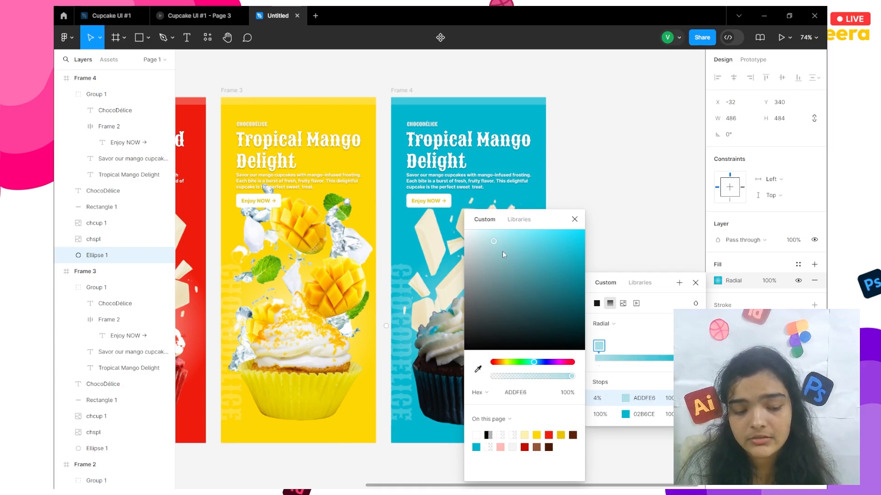
pyautogui.moveTo(494, 242); pyautogui.dragTo(495, 245)
pyautogui.click(621, 209)
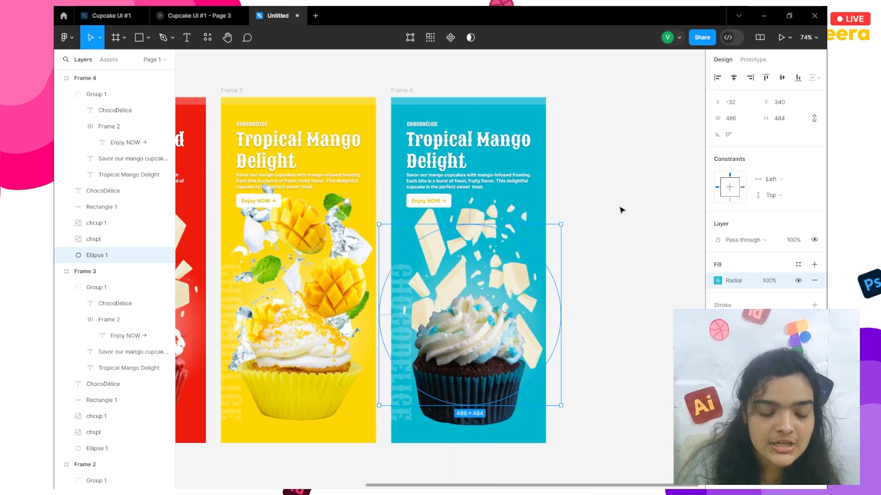
pyautogui.click(620, 209)
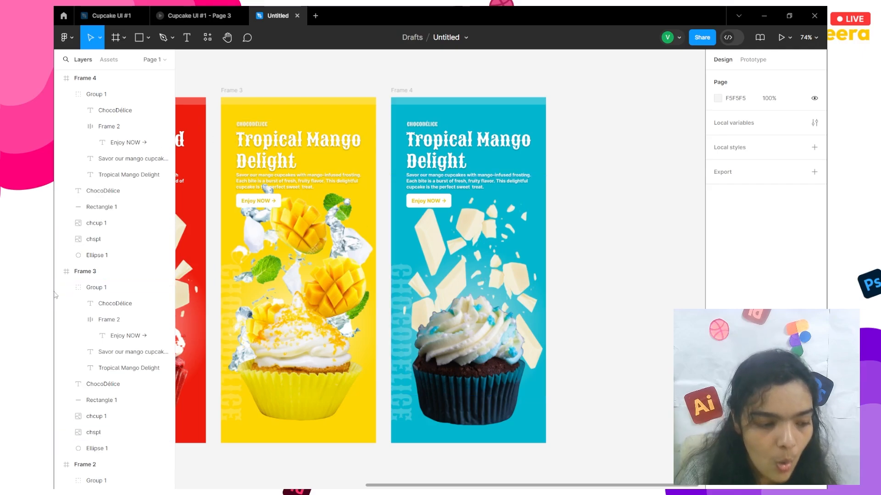
# Step: Enlarge Frame 4's Ellipse 1 slightly to 490 × 488 and move it up to X -34, Y 327
pyautogui.click(87, 255)
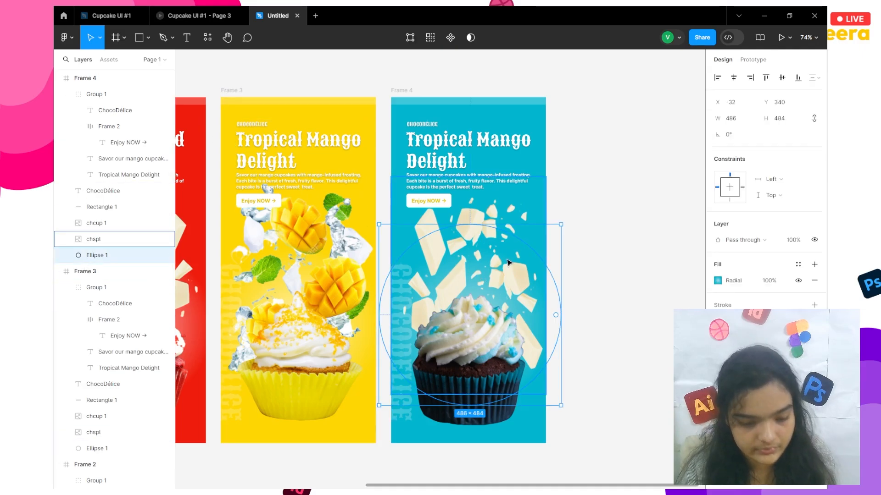
pyautogui.moveTo(497, 262); pyautogui.dragTo(460, 221)
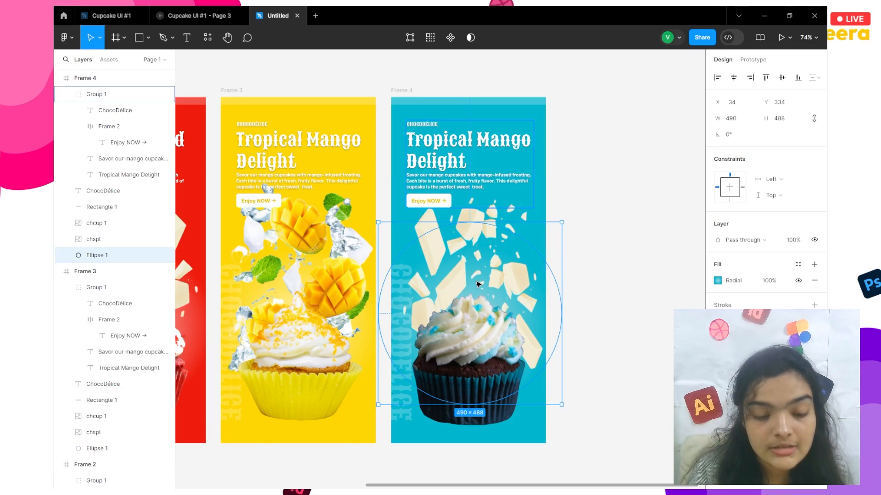
pyautogui.moveTo(482, 278); pyautogui.dragTo(483, 277)
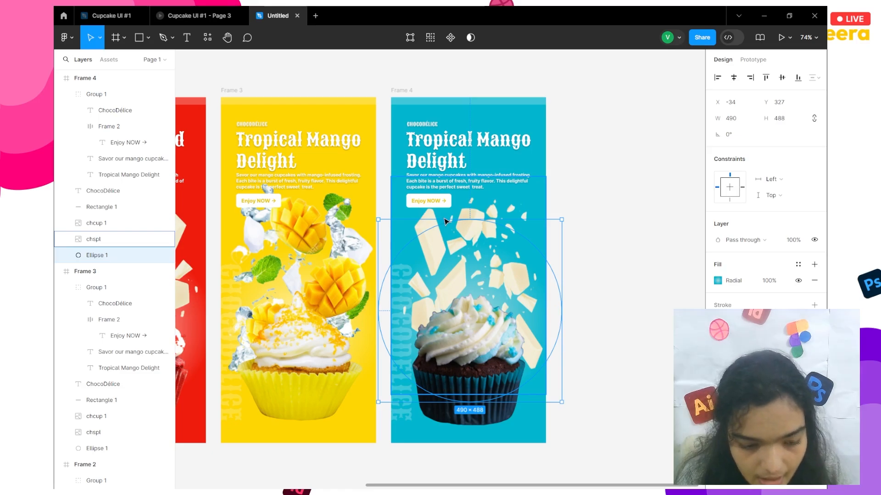
# Step: Recolour the "Enjoy NOW" button label in Frame 4 with the teal 02B6CE, adjusted to a darker shade
pyautogui.click(442, 152)
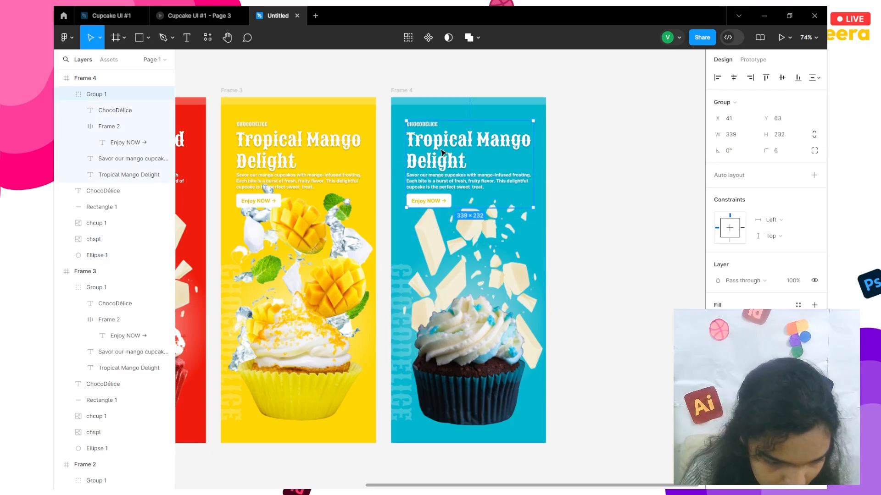
pyautogui.click(443, 153)
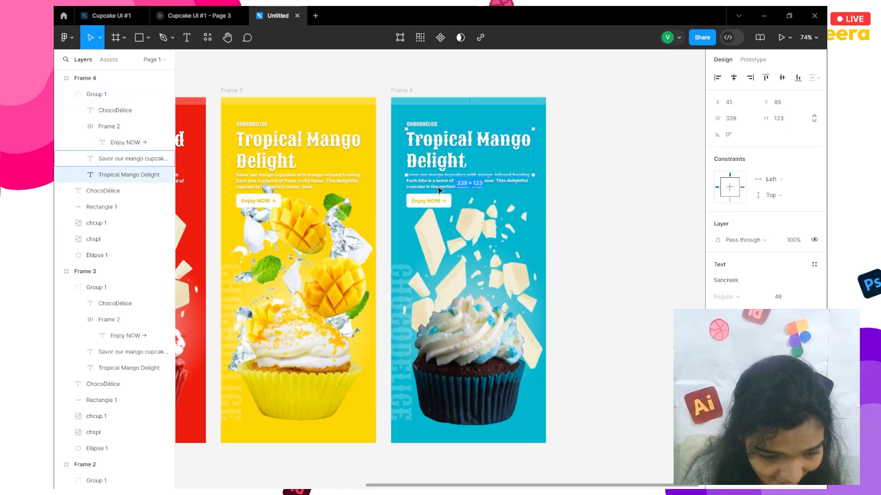
pyautogui.click(431, 197)
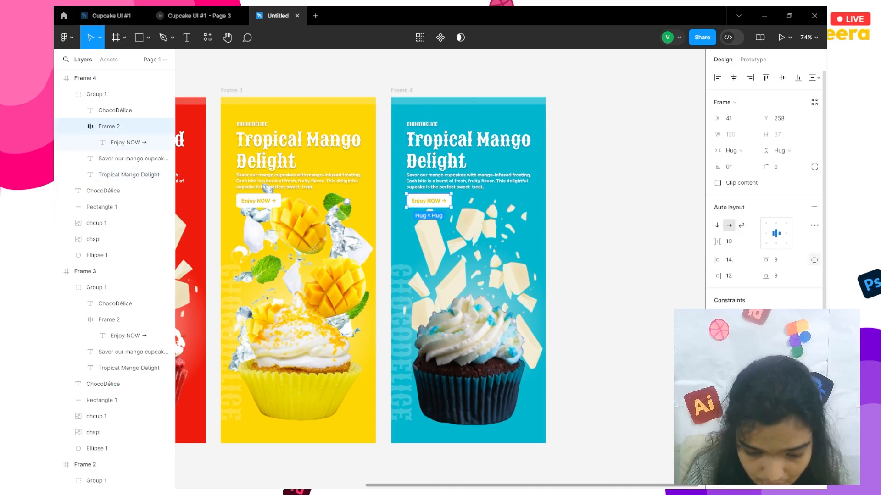
pyautogui.doubleClick(422, 202)
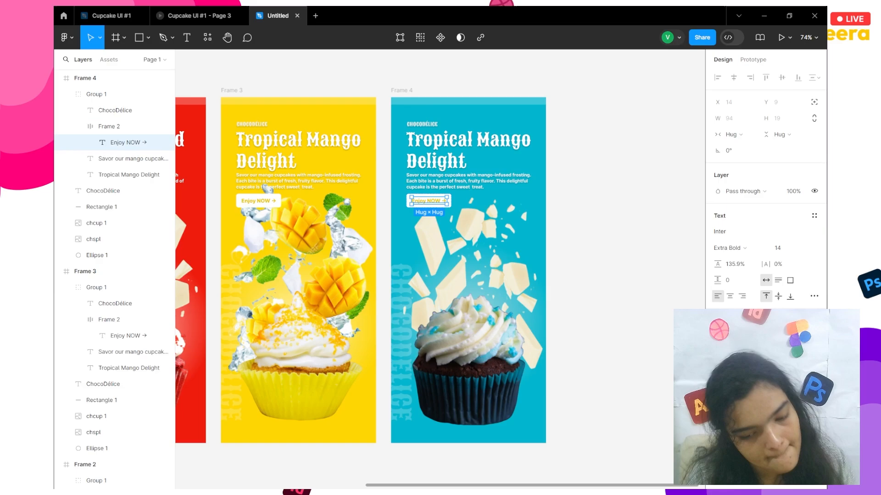
pyautogui.click(718, 337)
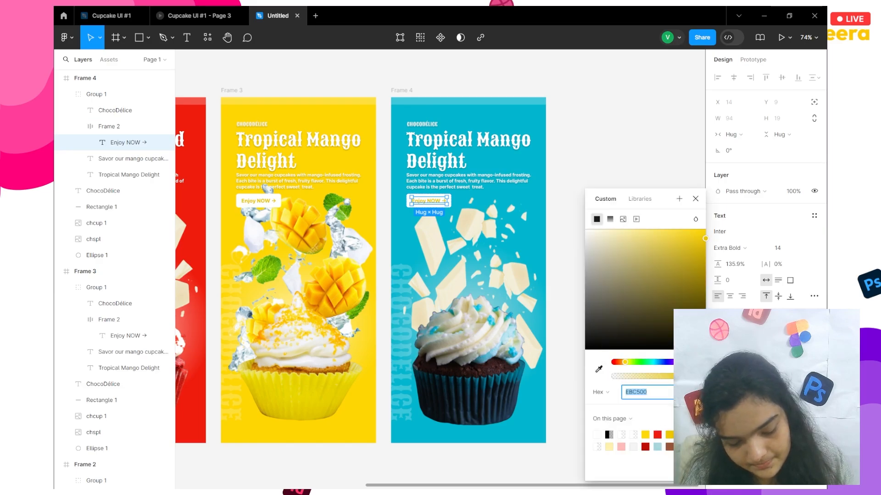
pyautogui.write('02B6CE')
pyautogui.press('Return')
pyautogui.moveTo(702, 272)
pyautogui.mouseDown()
pyautogui.moveTo(705, 282)
pyautogui.moveTo(706, 273)
pyautogui.mouseUp()
pyautogui.click(549, 136)
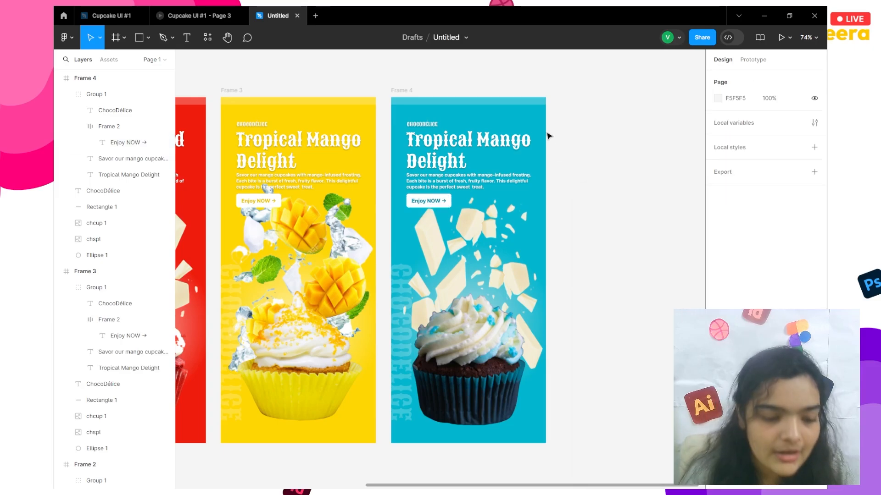
# Step: Switch to Notepad and copy the "Blue Raspberry Bliss" title together with its description line
pyautogui.press('super+Tab')
pyautogui.click(444, 92)
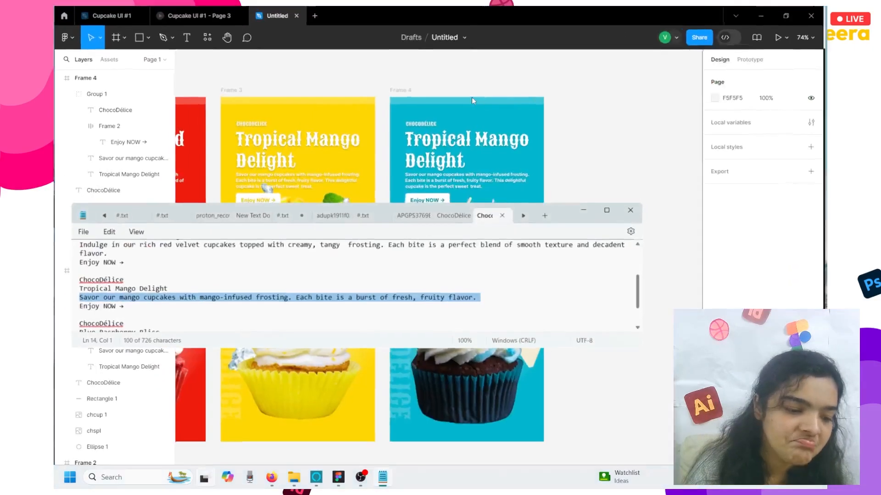
pyautogui.scroll(-1, 316, 255)
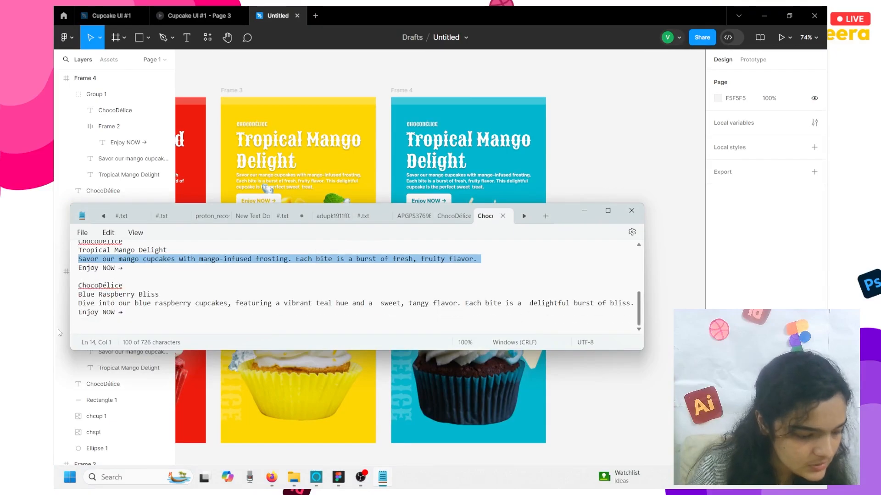
pyautogui.tripleClick(110, 298)
pyautogui.moveTo(110, 301); pyautogui.dragTo(201, 305)
pyautogui.hotkey('ctrl', 'c')
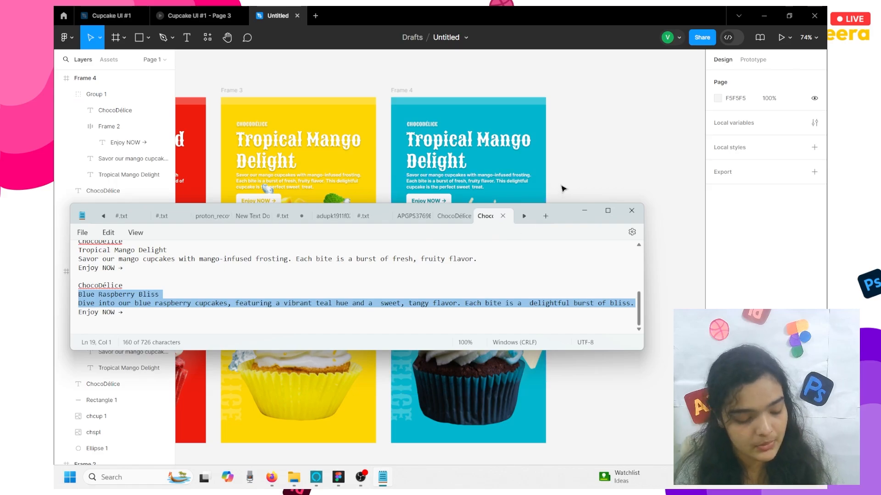
# Step: Paste the copied Blue Raspberry text onto the canvas and move it clear of Frame 4 to X 1810, Y 101
pyautogui.click(577, 178)
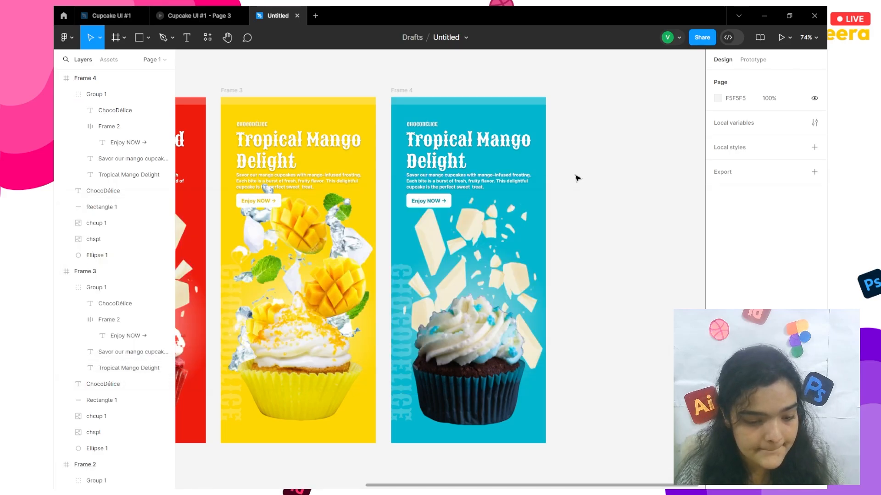
pyautogui.hotkey('ctrl', 'v')
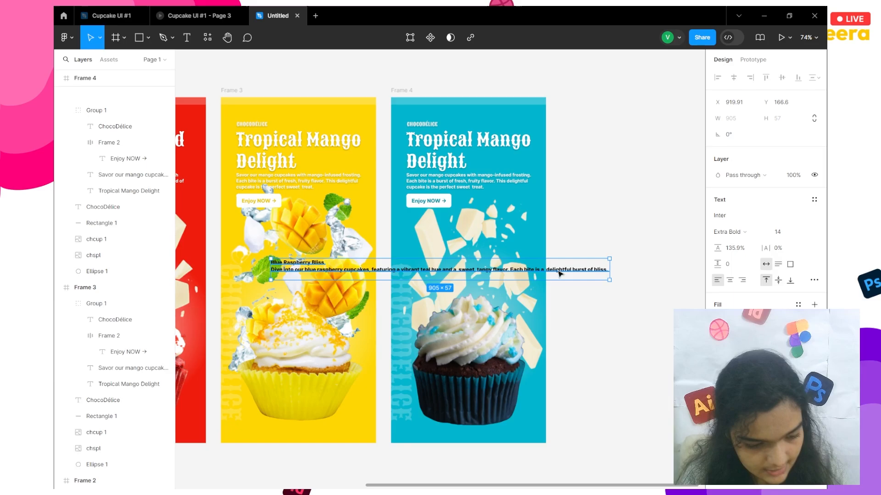
pyautogui.moveTo(299, 272); pyautogui.dragTo(628, 245)
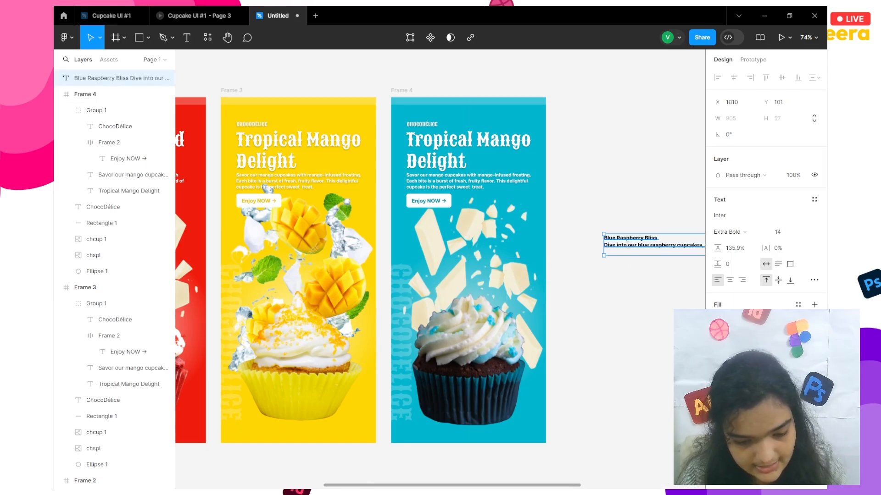
# Step: Cut the "Blue Raspberry Bliss" title line out of the pasted text, leaving the description line
pyautogui.doubleClick(627, 244)
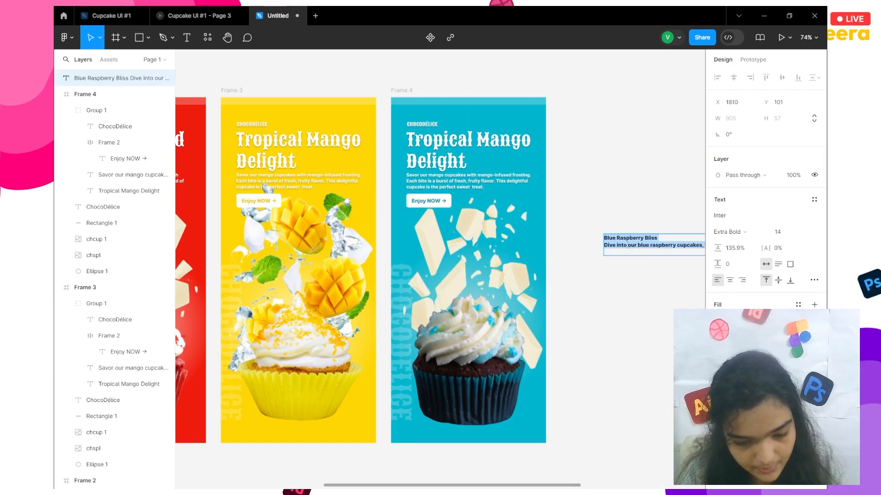
pyautogui.doubleClick(629, 238)
pyautogui.doubleClick(629, 238)
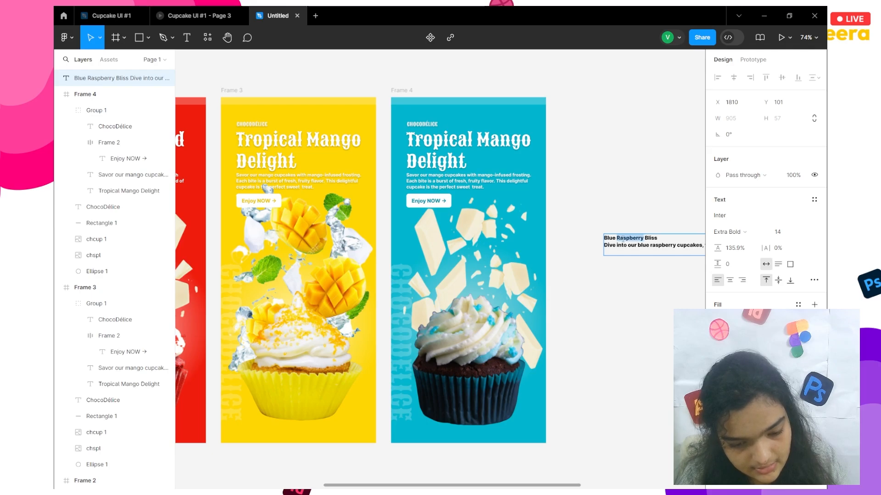
pyautogui.tripleClick(630, 238)
pyautogui.hotkey('ctrl', 'c')
pyautogui.press('BackSpace')
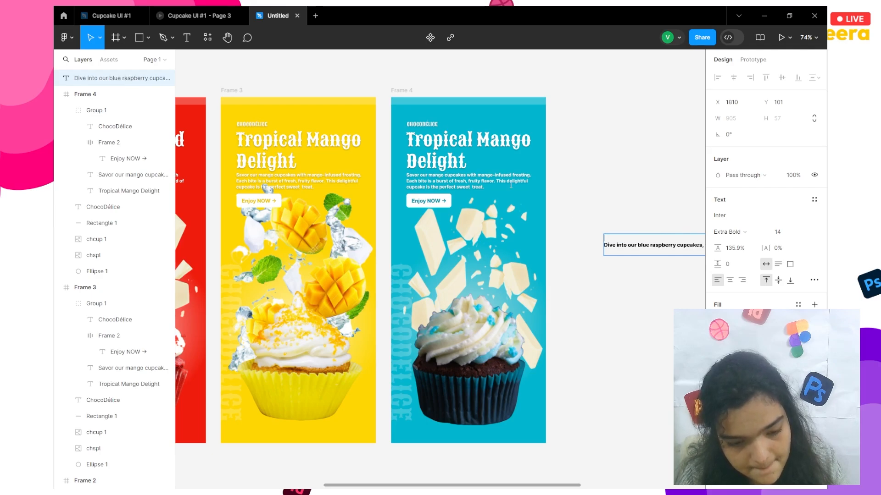
# Step: Try to replace Frame 4's "Tropical Mango Delight" title by pasting the cut title with its source formatting, and undo it
pyautogui.click(475, 146)
pyautogui.hotkey('ctrl', 'v')
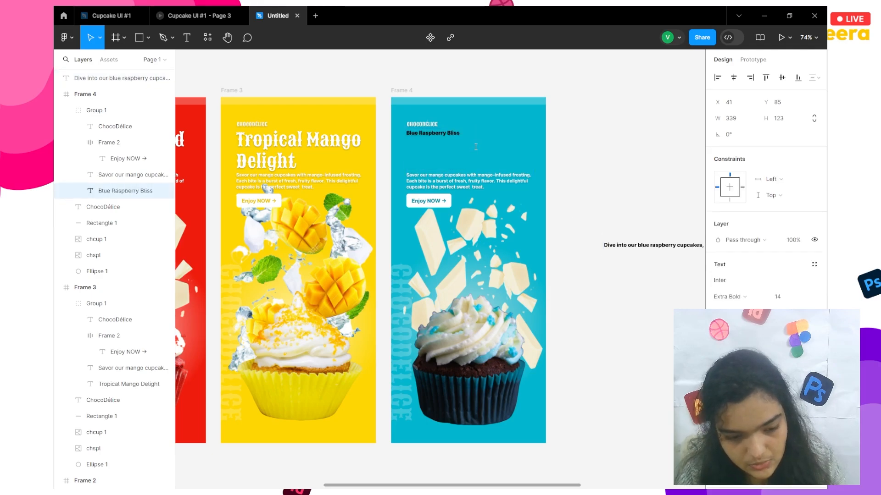
pyautogui.hotkey('ctrl', 'z')
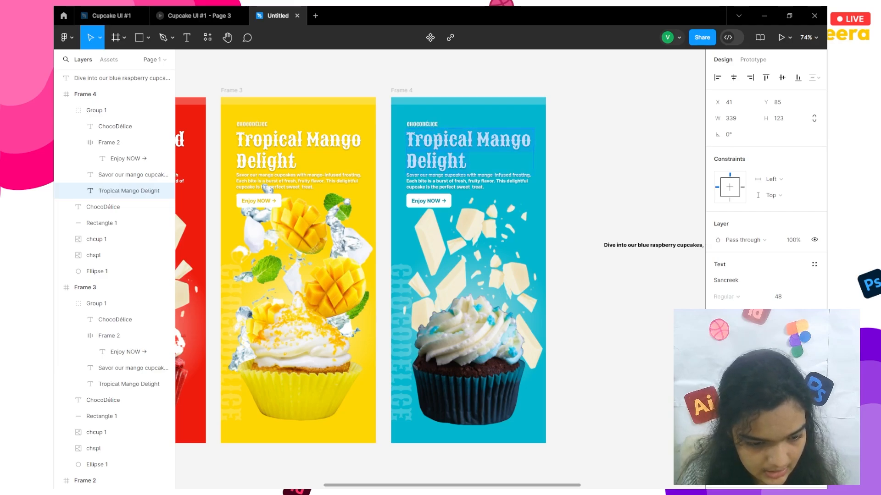
pyautogui.rightClick(438, 138)
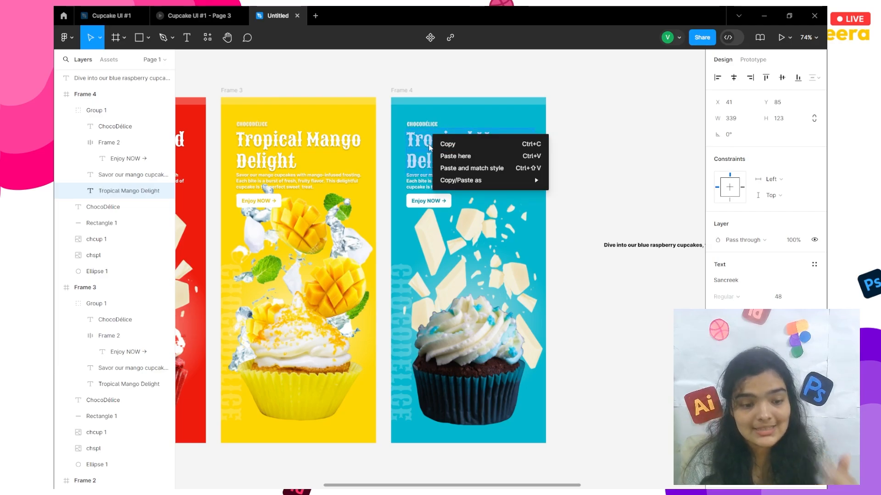
pyautogui.click(429, 144)
pyautogui.hotkey('ctrl', 'v')
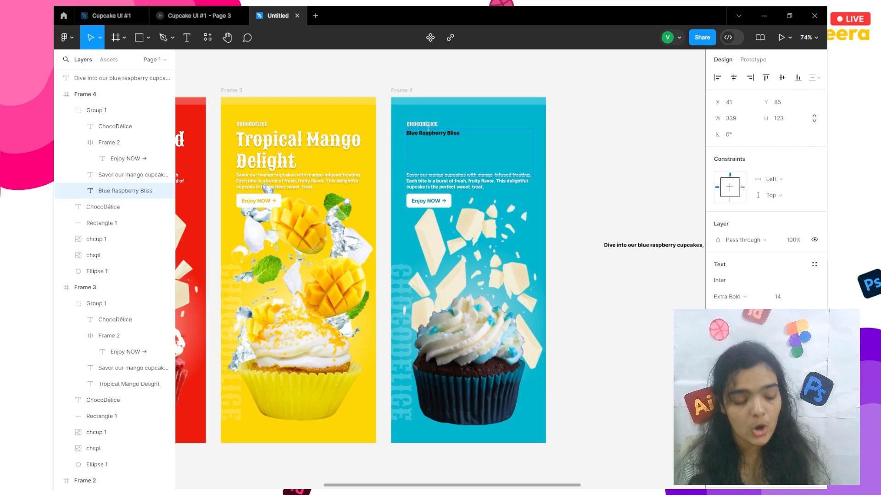
pyautogui.hotkey('ctrl', 'z')
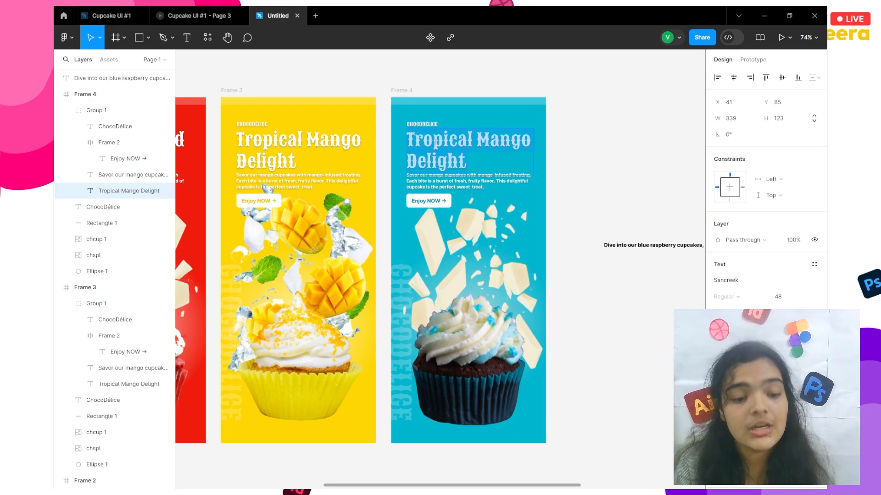
# Step: Replace Frame 4's title with the cut "Blue Raspberry Bliss" text, matching the title's existing style
pyautogui.rightClick(435, 144)
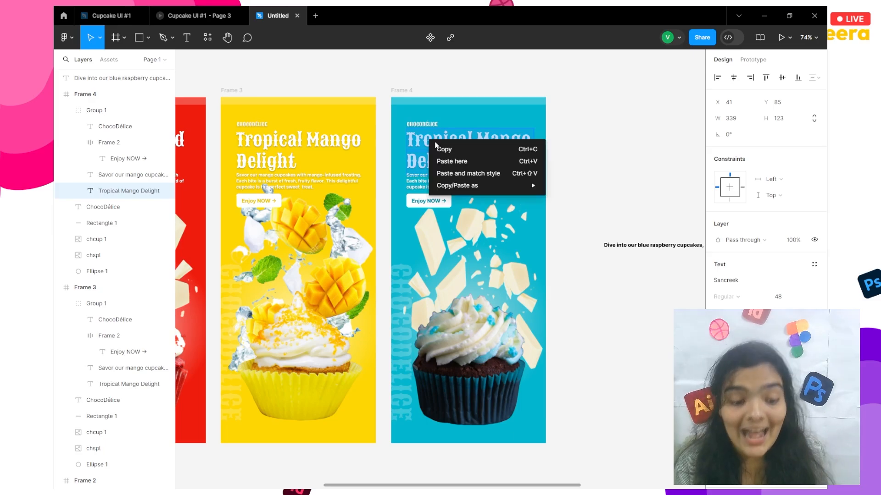
pyautogui.click(465, 173)
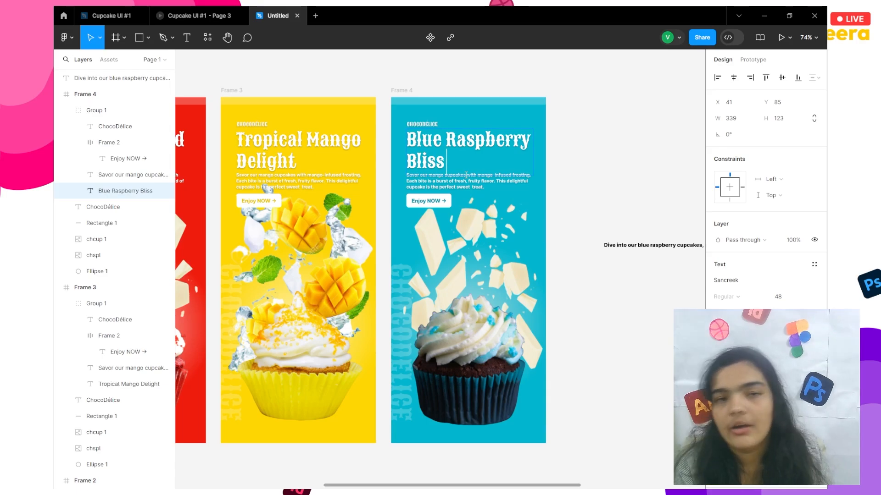
# Step: Cut the entire remaining description out of the loose text beside Frame 4
pyautogui.click(615, 246)
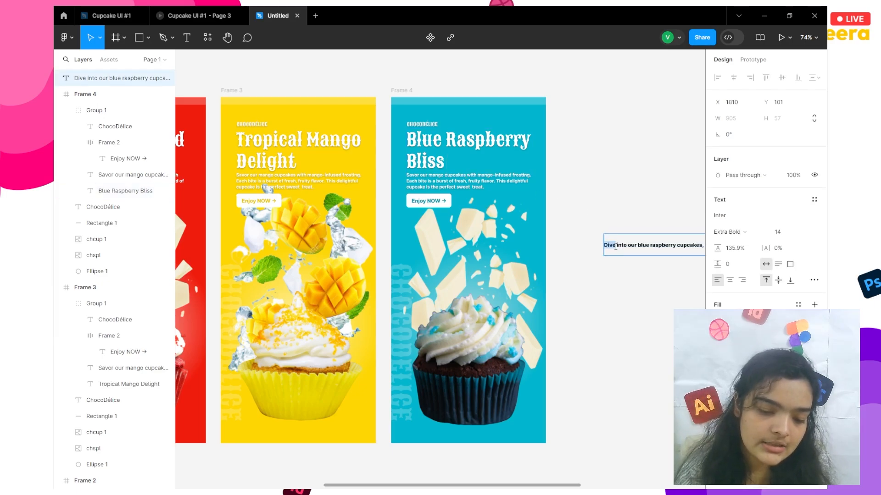
pyautogui.hotkey('ctrl', 'a')
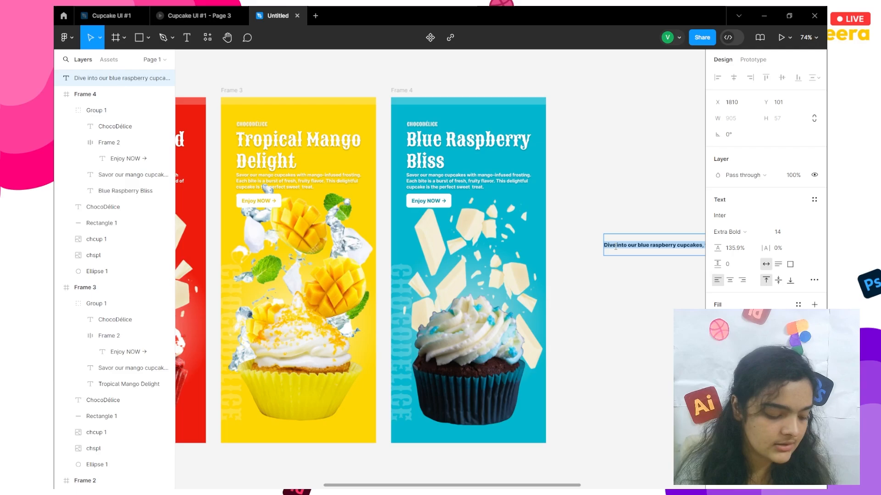
pyautogui.press('BackSpace')
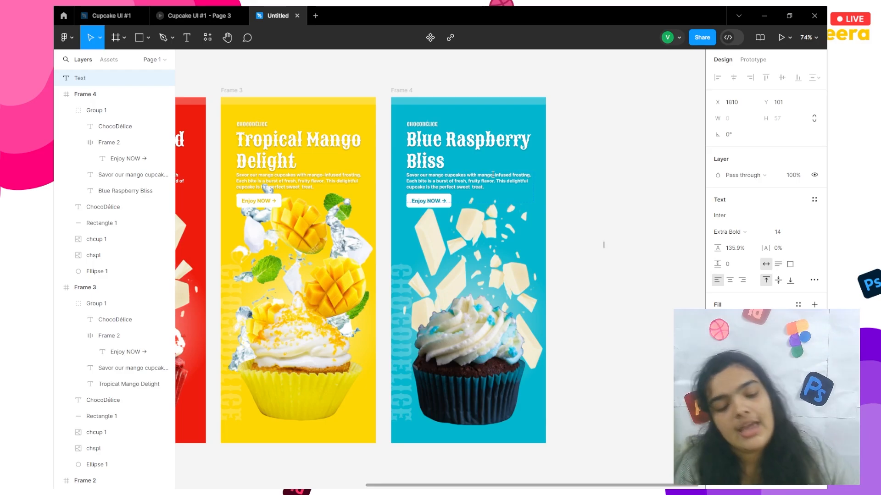
# Step: Replace Frame 4's mango description with the cut "Dive into our blue raspberry cupcakes" text, matching the paragraph's existing style
pyautogui.click(447, 175)
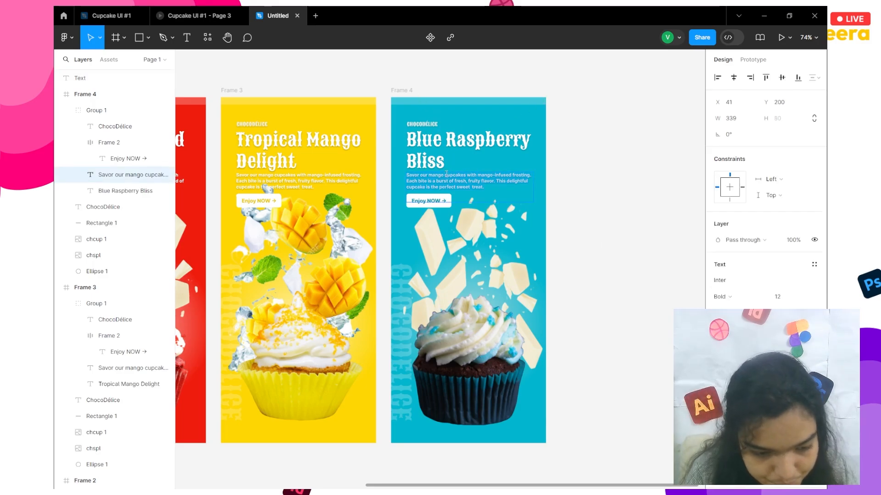
pyautogui.hotkey('ctrl', 'v')
pyautogui.hotkey('ctrl', 'z')
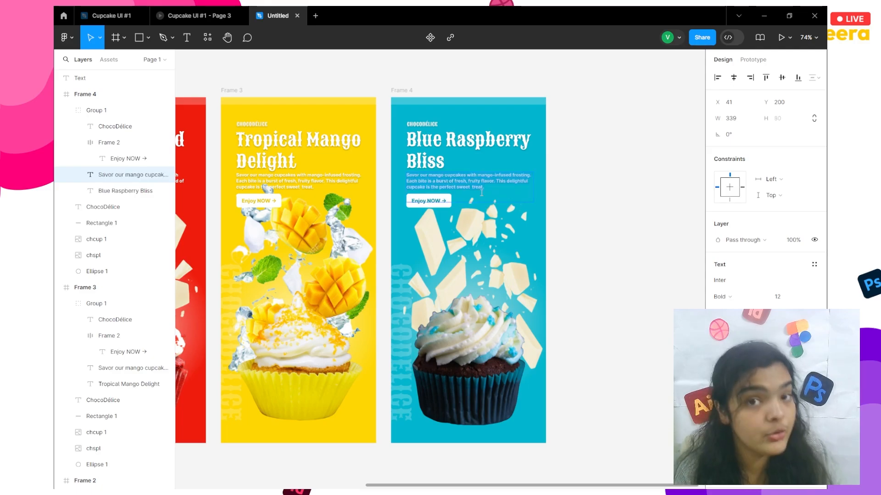
pyautogui.rightClick(481, 193)
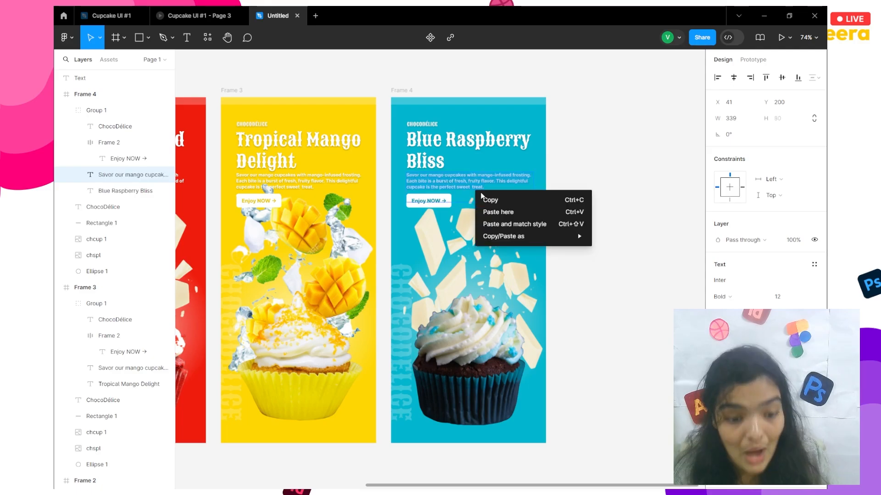
pyautogui.click(508, 223)
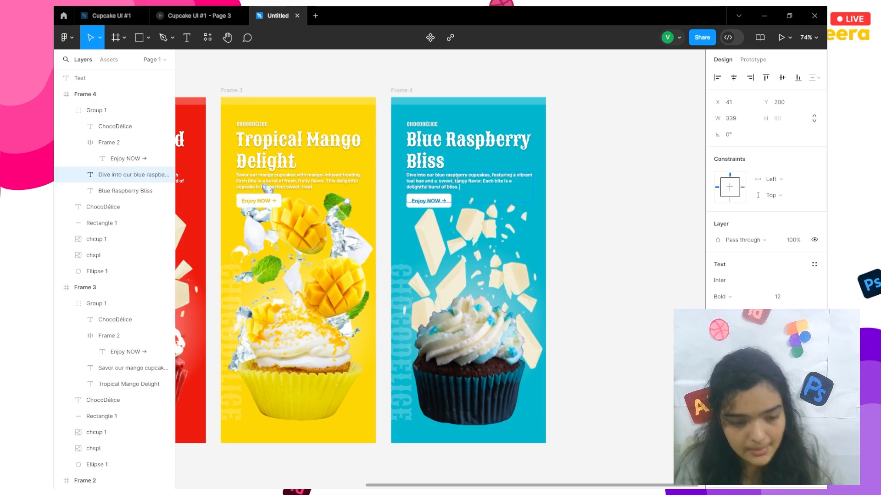
pyautogui.press('Escape')
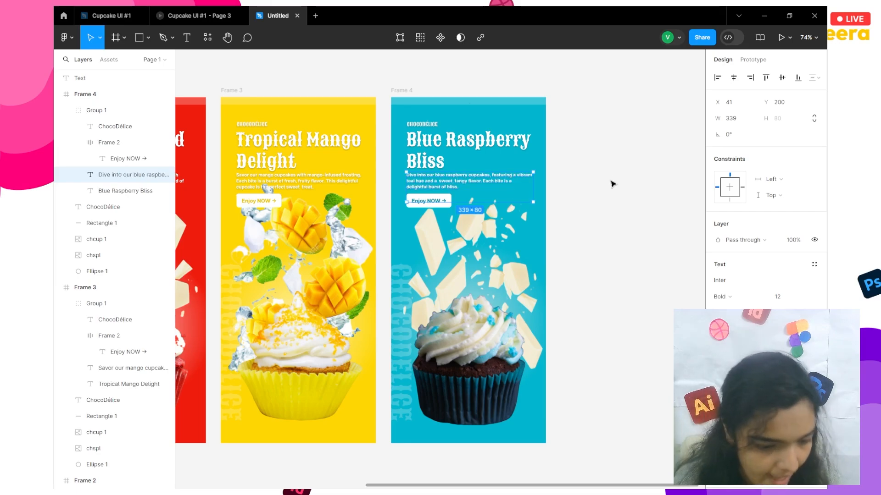
pyautogui.click(571, 237)
# Step: Select the chspl splash images in Frames 2, 3 and 4 and duplicate each at the front of its own frame
pyautogui.hscroll(-10, 571, 237)
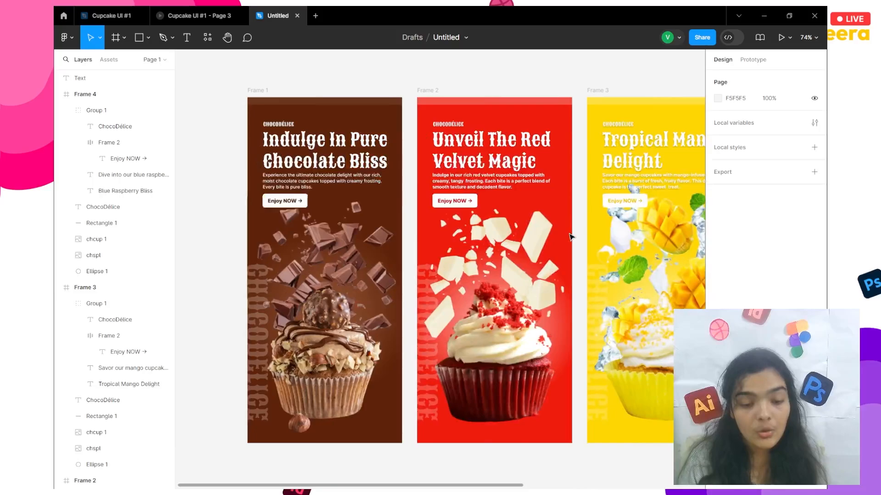
pyautogui.hscroll(-2, 569, 234)
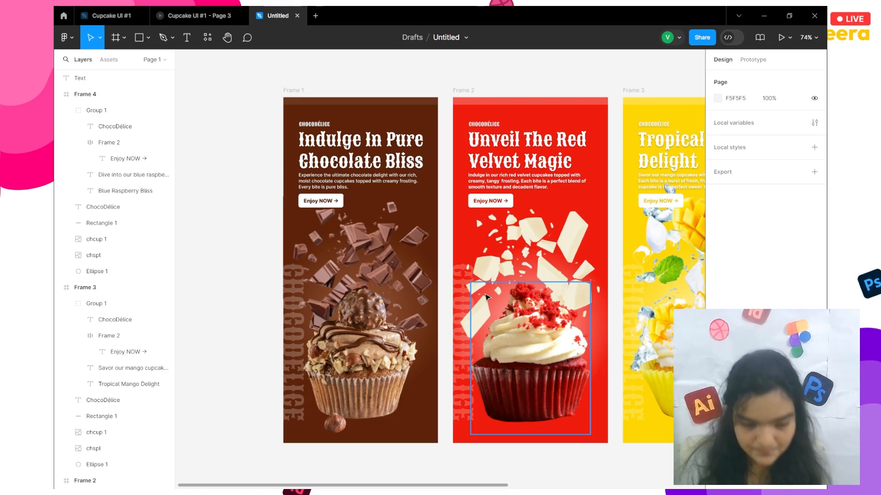
pyautogui.click(532, 255)
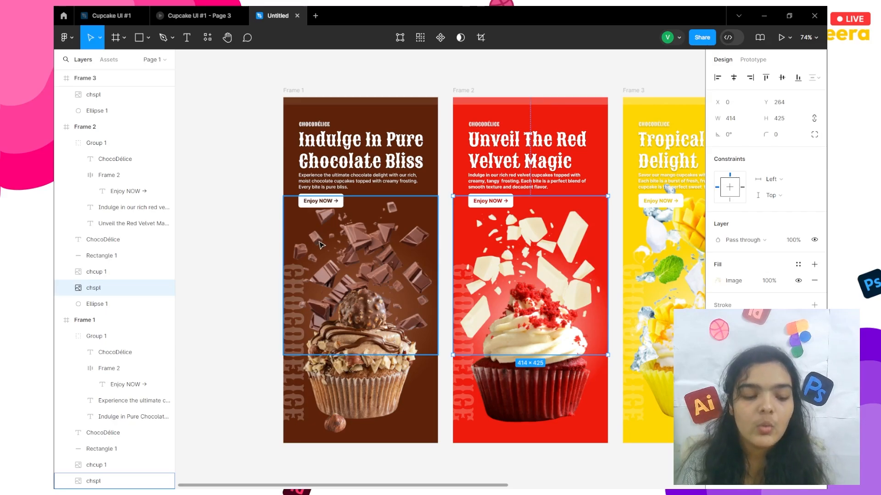
pyautogui.hscroll(3, 692, 193)
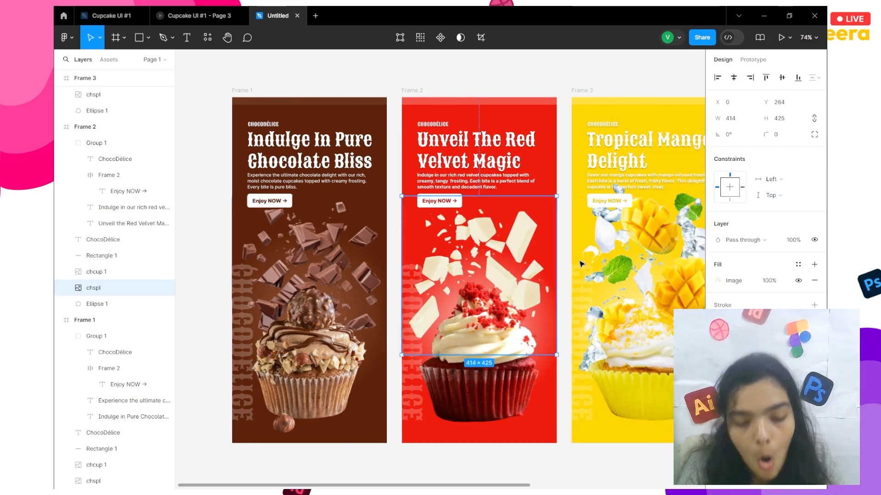
pyautogui.keyDown('shift'); pyautogui.click(693, 193); pyautogui.keyUp('shift')
pyautogui.hscroll(6, 689, 206)
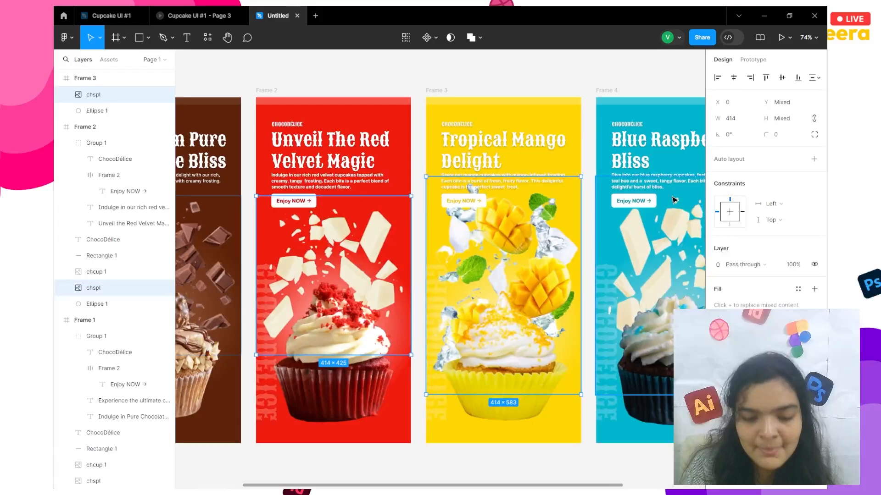
pyautogui.keyDown('shift'); pyautogui.click(684, 221); pyautogui.keyUp('shift')
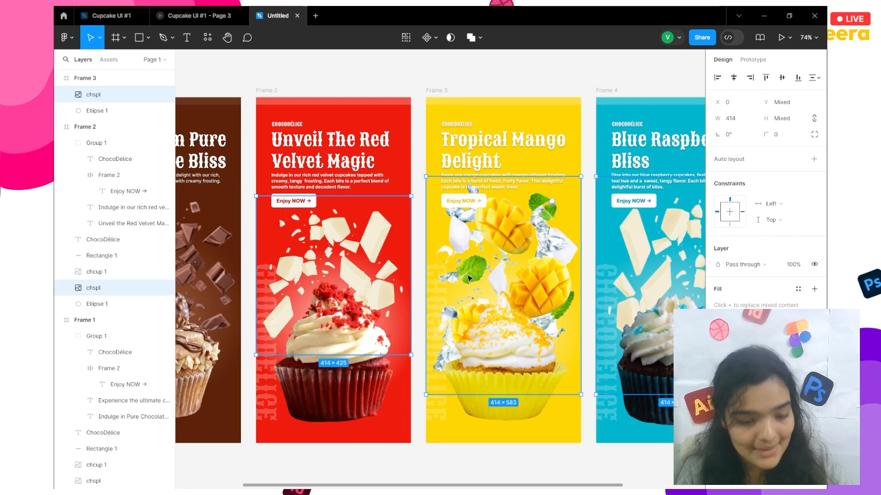
pyautogui.press(']')
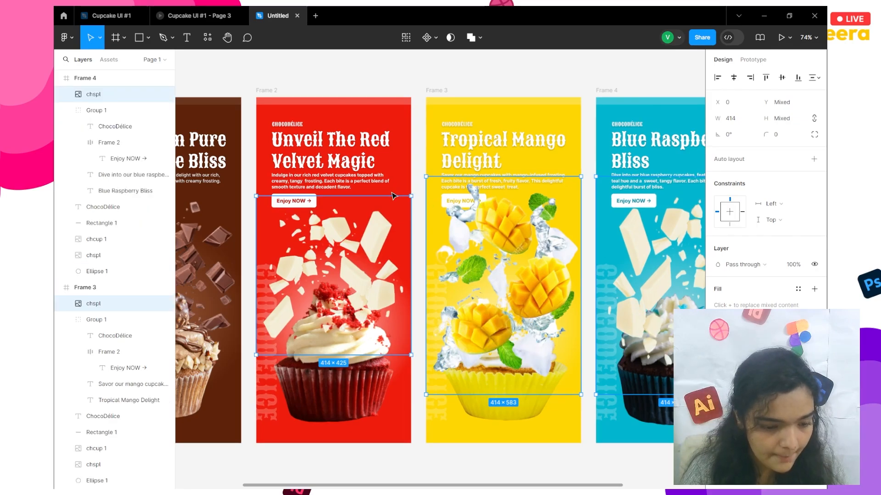
# Step: Shrink the three duplicated splash images to a width of 122 and move them together out of their frames toward Frame 1
pyautogui.moveTo(392, 196); pyautogui.dragTo(399, 317)
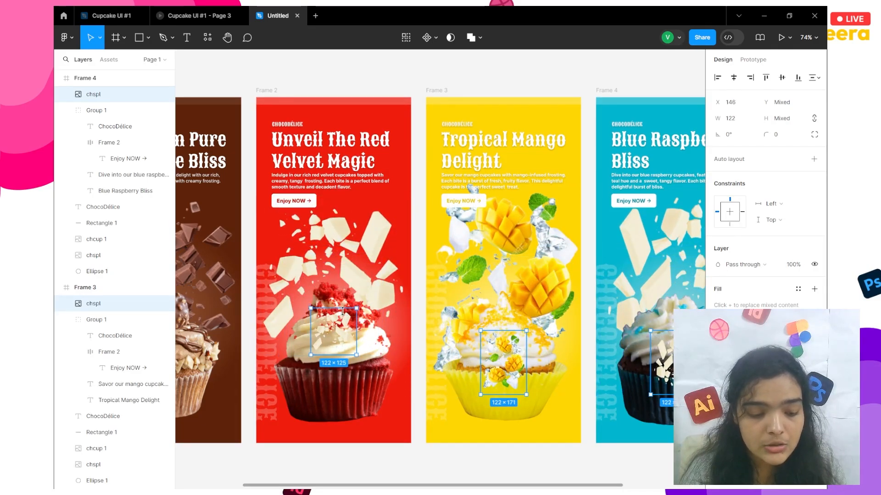
pyautogui.moveTo(330, 323); pyautogui.dragTo(329, 239)
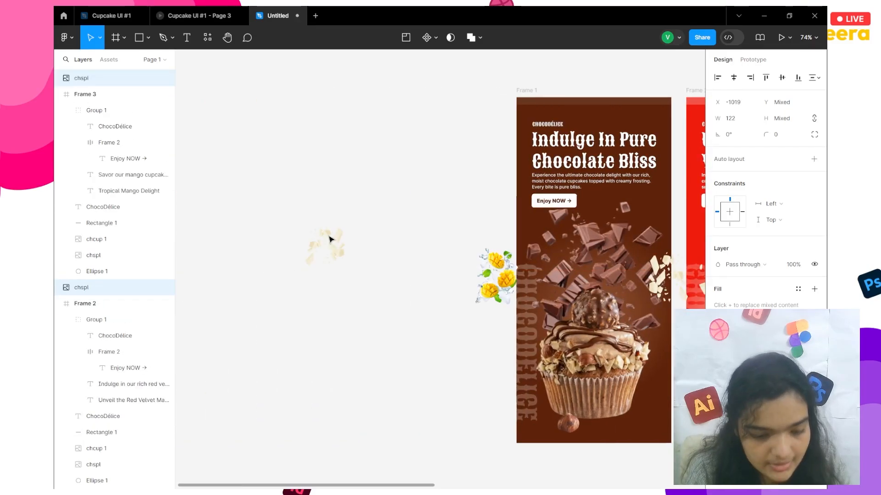
pyautogui.hscroll(-2, 393, 279)
pyautogui.hscroll(3, 395, 280)
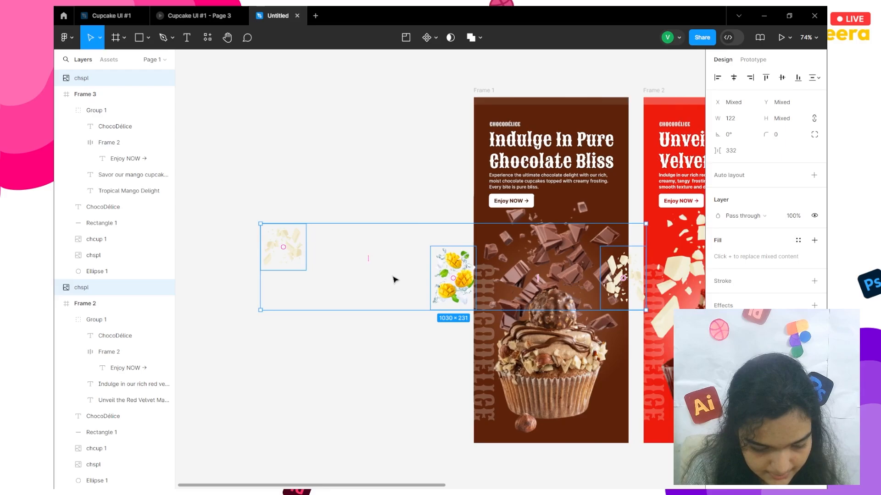
pyautogui.hscroll(2, 393, 279)
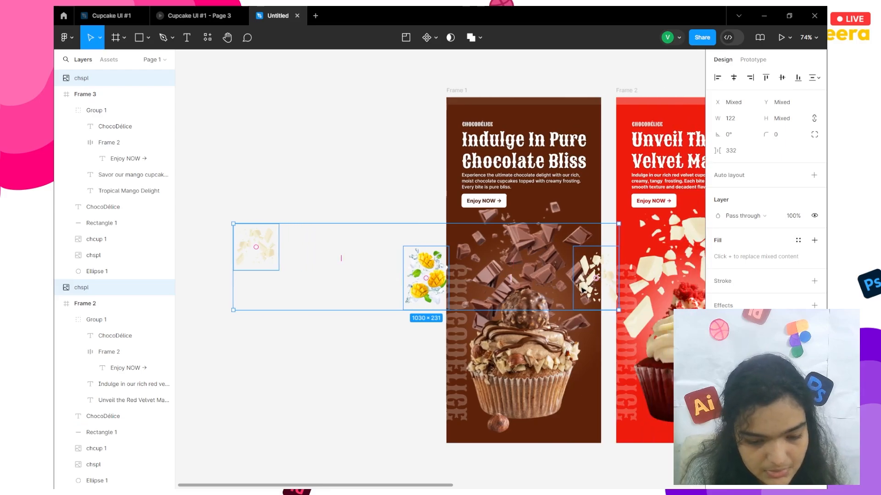
# Step: Stack the three small splash images on top of one another over Frame 1's cupcake, with the Frame 2 copy at X 146, Y 572
pyautogui.click(592, 277)
pyautogui.moveTo(592, 282); pyautogui.dragTo(523, 335)
pyautogui.click(425, 263)
pyautogui.moveTo(425, 263); pyautogui.dragTo(523, 319)
pyautogui.click(246, 262)
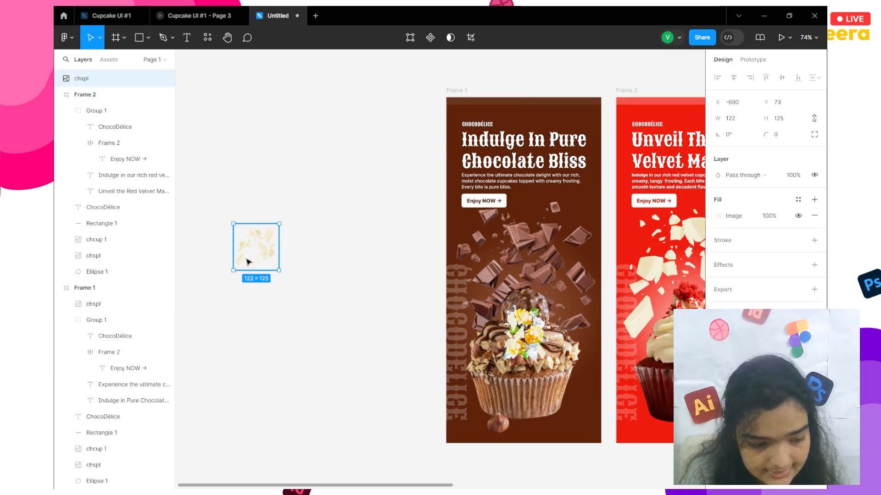
pyautogui.moveTo(246, 262); pyautogui.dragTo(514, 346)
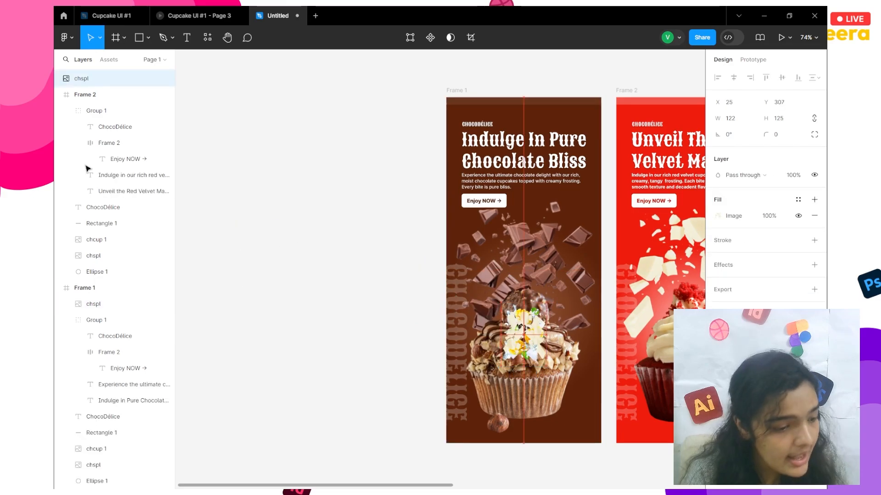
pyautogui.scroll(-2, 124, 296)
pyautogui.scroll(-1, 124, 299)
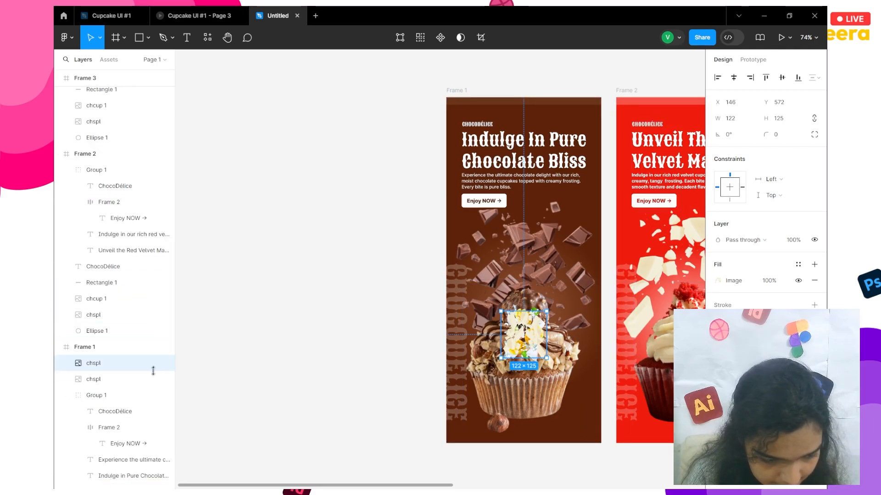
# Step: Hide the front small splash image in Frame 1 and toggle the visibility of the one beneath it
pyautogui.click(165, 363)
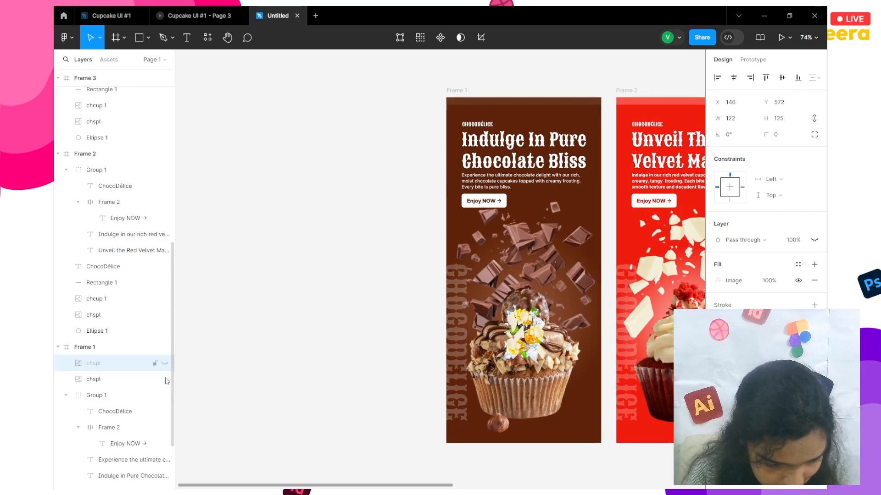
pyautogui.click(166, 380)
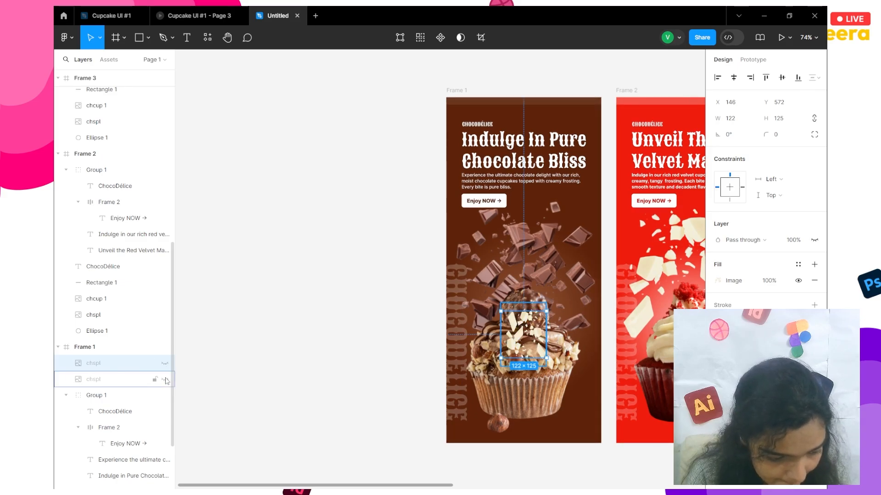
pyautogui.click(165, 379)
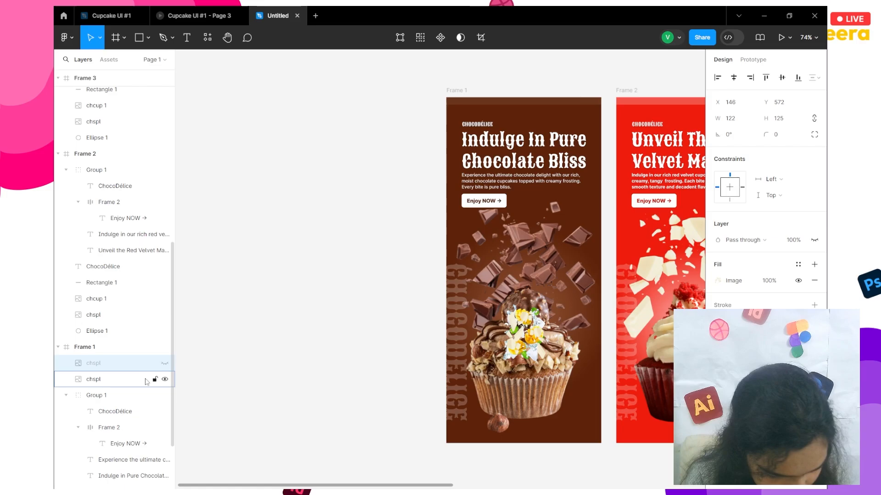
pyautogui.scroll(-1, 142, 394)
pyautogui.scroll(-3, 137, 399)
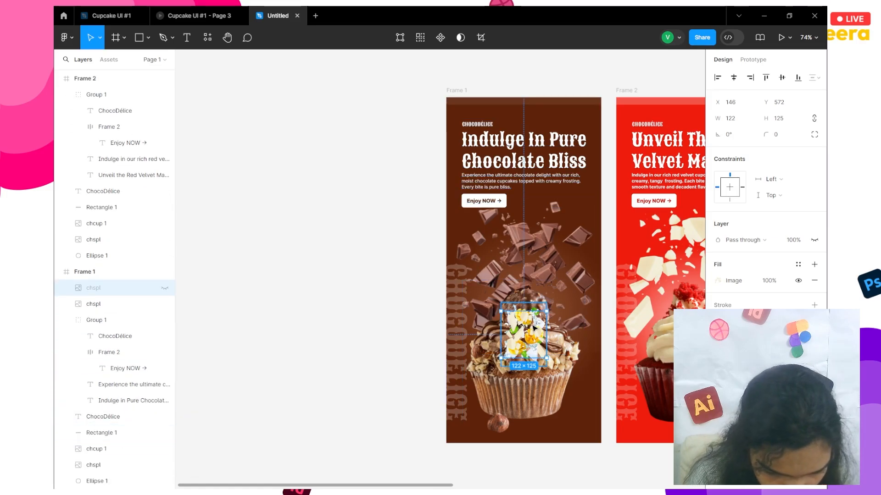
# Step: Move a white chocolate splash copy and the mango splash copy out of Frame 1 onto the empty canvas beside it
pyautogui.moveTo(523, 330); pyautogui.dragTo(326, 333)
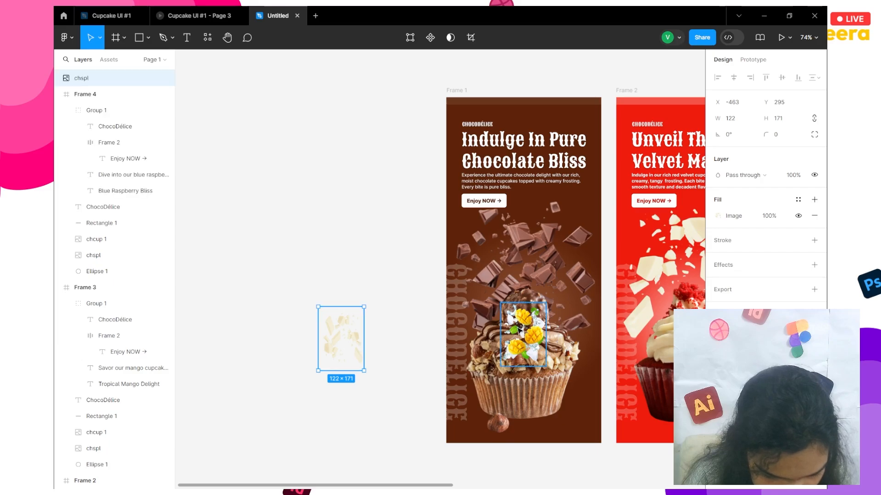
pyautogui.rightClick(510, 334)
pyautogui.click(533, 400)
pyautogui.click(370, 335)
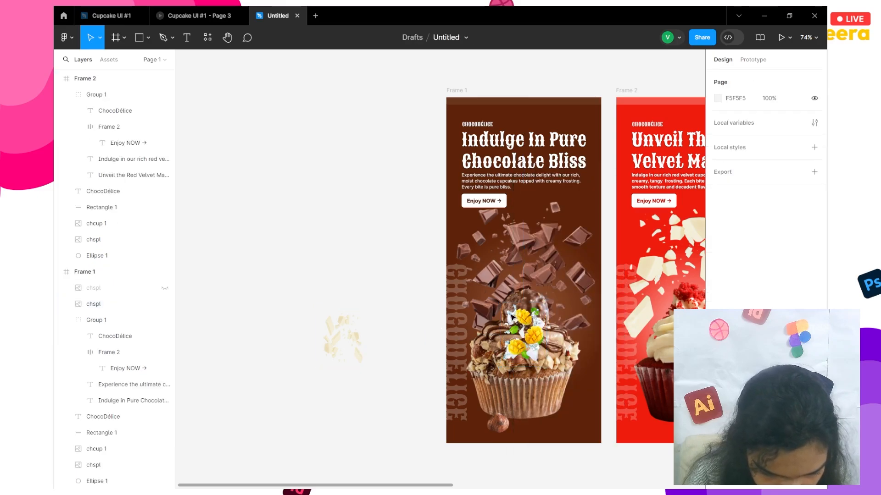
pyautogui.click(515, 316)
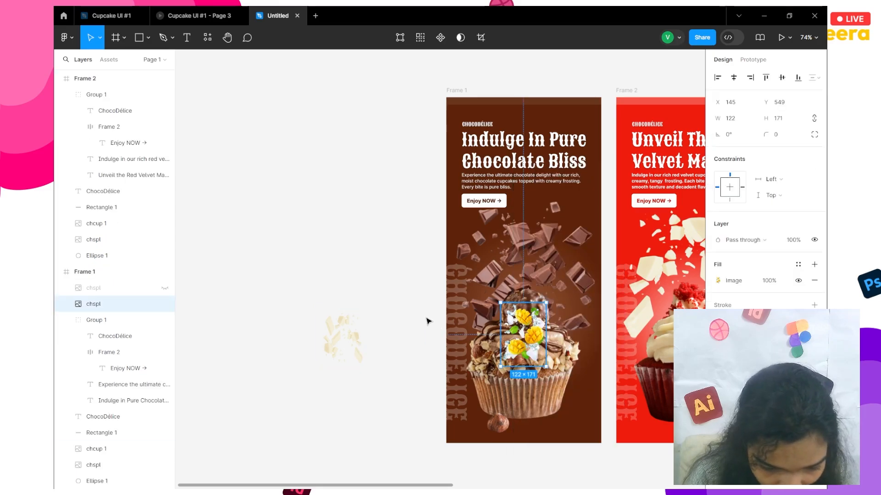
pyautogui.hotkey('ctrl', 'x')
pyautogui.hotkey('ctrl', 'v')
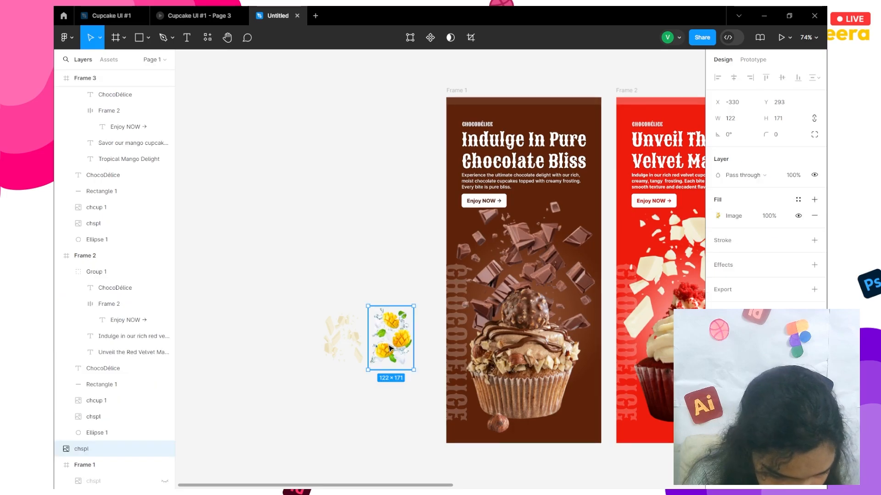
# Step: Inspect the loose mango splash image and shift the white chocolate and mango copies so they partly overlap
pyautogui.doubleClick(389, 349)
pyautogui.scroll(5, 389, 348)
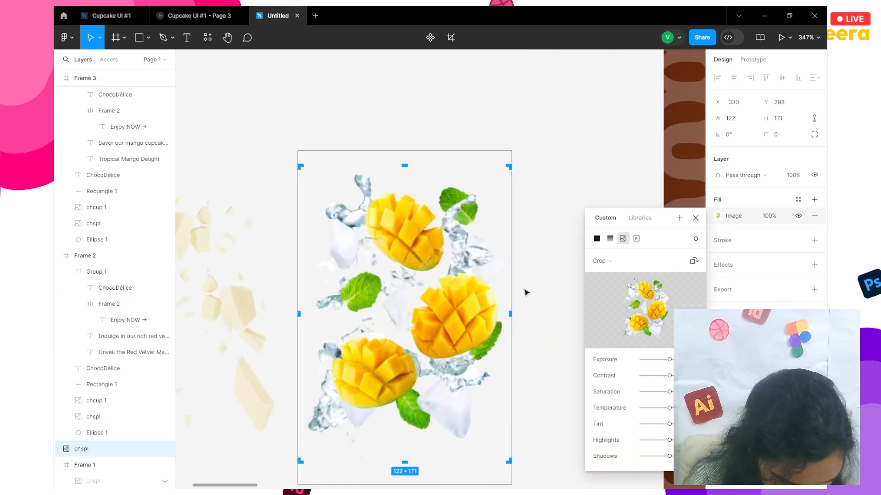
pyautogui.click(526, 292)
pyautogui.scroll(-4, 526, 292)
pyautogui.click(376, 295)
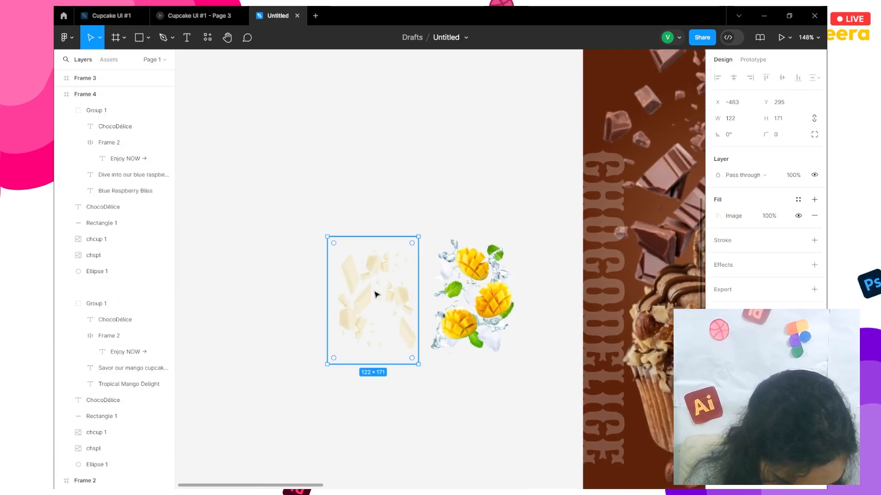
pyautogui.rightClick(351, 322)
pyautogui.rightClick(304, 413)
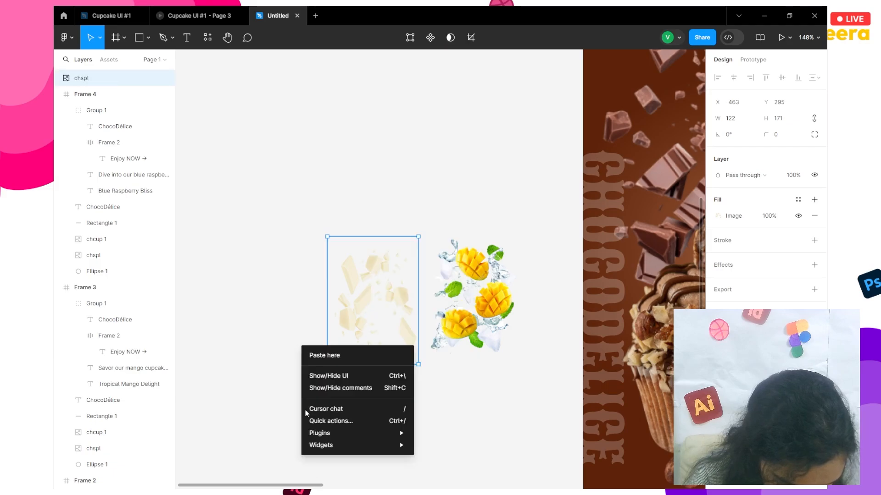
pyautogui.click(370, 308)
pyautogui.moveTo(414, 326); pyautogui.dragTo(459, 302)
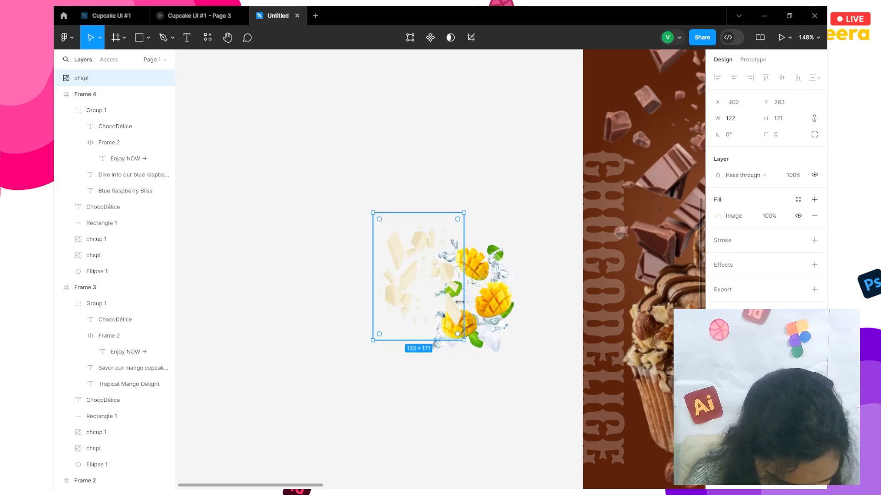
pyautogui.click(474, 356)
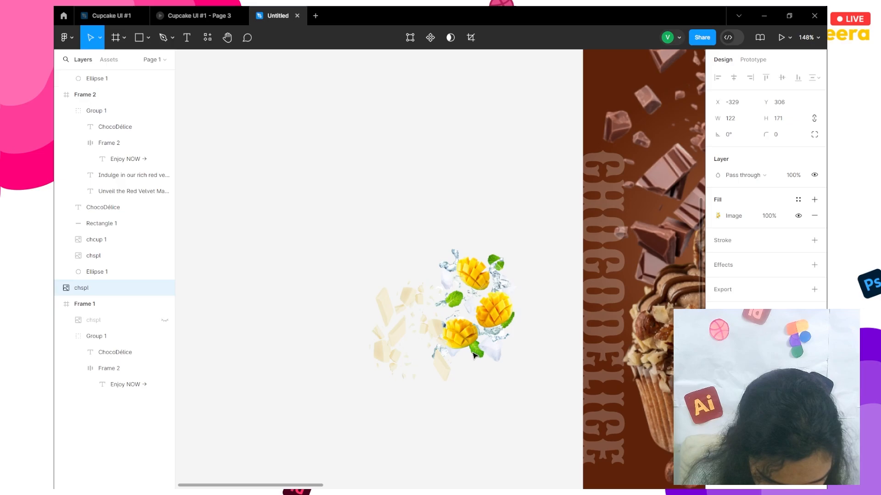
pyautogui.scroll(-5, 473, 355)
pyautogui.scroll(-5, 335, 282)
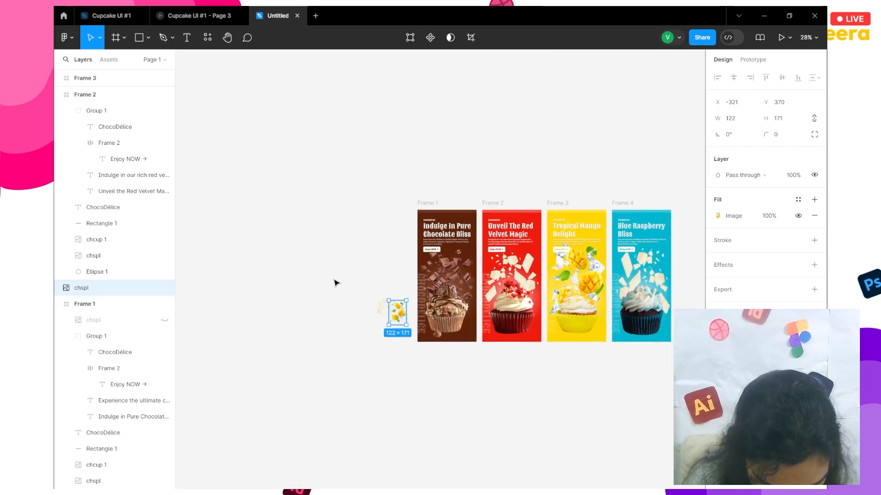
# Step: Undo the recent moves, hiding and stacking of the small splash images, back to the copies lying loose beside Frame 1
pyautogui.hotkey('ctrl', 'z')
pyautogui.hotkey('ctrl', 'z')
pyautogui.hotkey('ctrl', 'z')
pyautogui.hotkey('ctrl', 'z')
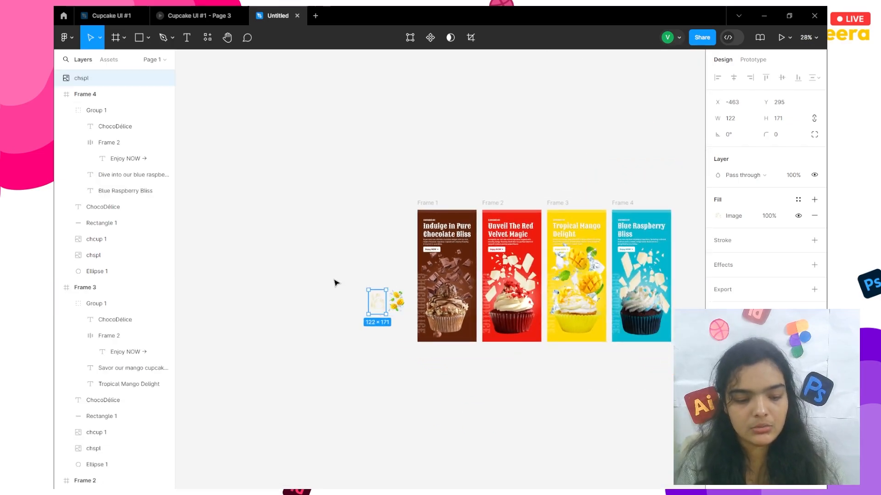
pyautogui.hotkey('ctrl', 'z')
pyautogui.hotkey('ctrl', 'z')
pyautogui.hotkey('ctrl', 'z')
pyautogui.hotkey('ctrl', 'z')
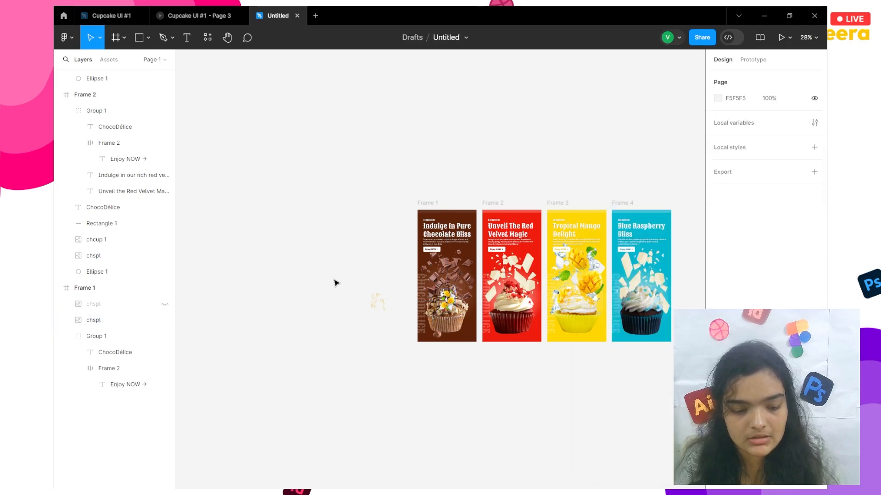
pyautogui.hotkey('ctrl', 'z')
pyautogui.hotkey('ctrl', 'z')
pyautogui.hotkey('ctrl', 'z')
pyautogui.hotkey('ctrl', 'z')
pyautogui.hotkey('ctrl', 'z')
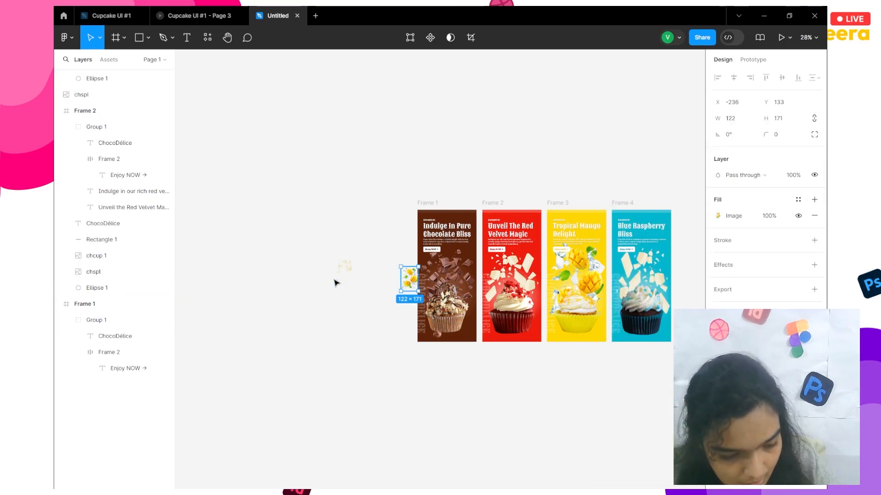
# Step: Group the three small splash copies and align them on their horizontal centers
pyautogui.click(344, 266)
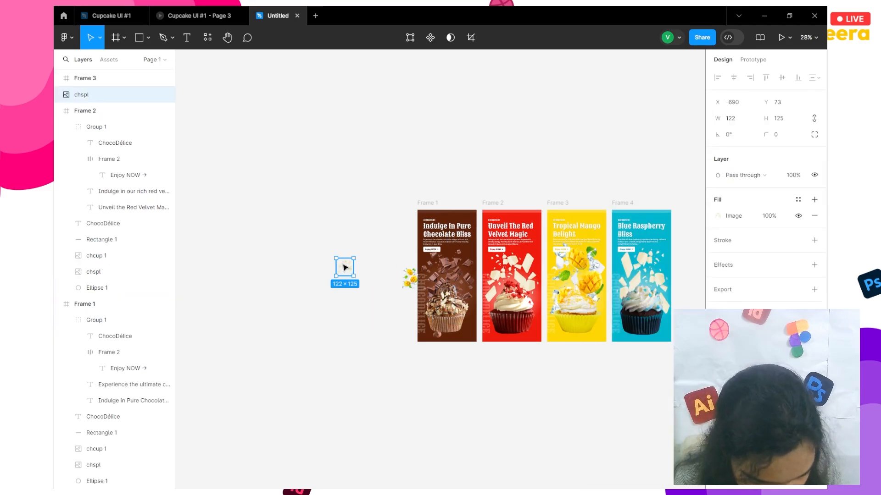
pyautogui.hotkey('ctrl', 'z')
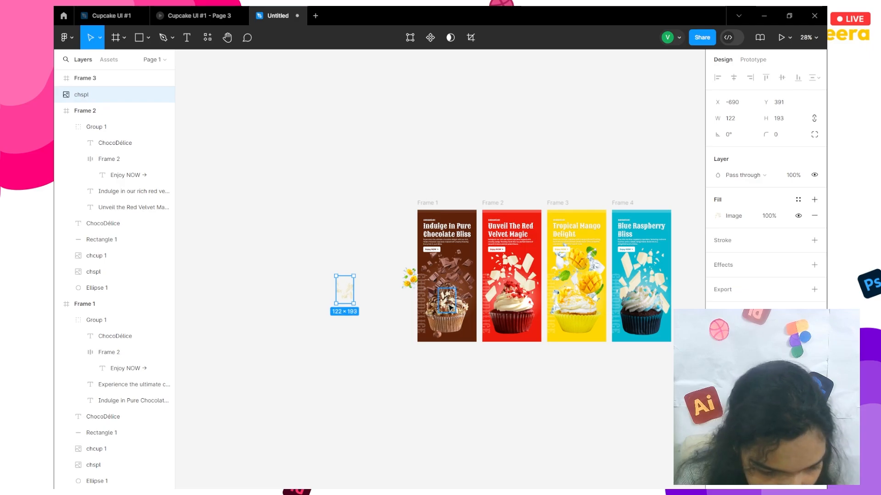
pyautogui.hotkey('ctrl', 'z')
pyautogui.hotkey('ctrl', 'z')
pyautogui.hotkey('ctrl', 'z')
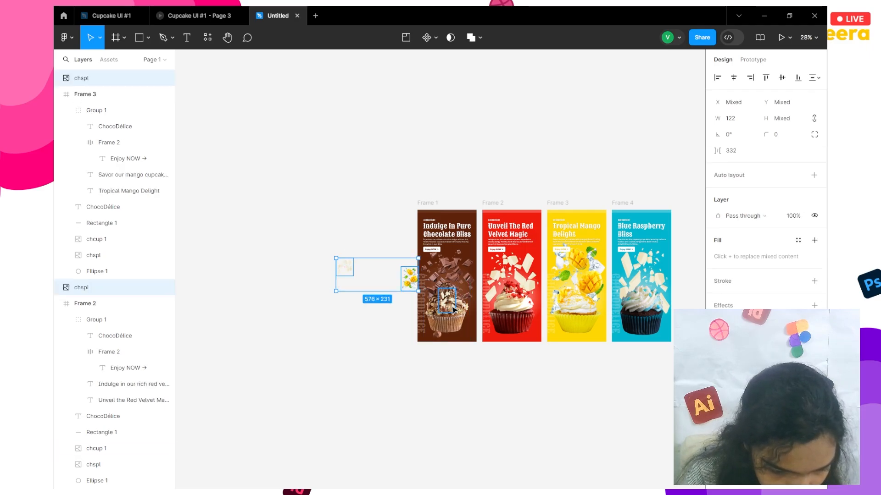
pyautogui.hotkey('ctrl', 'z')
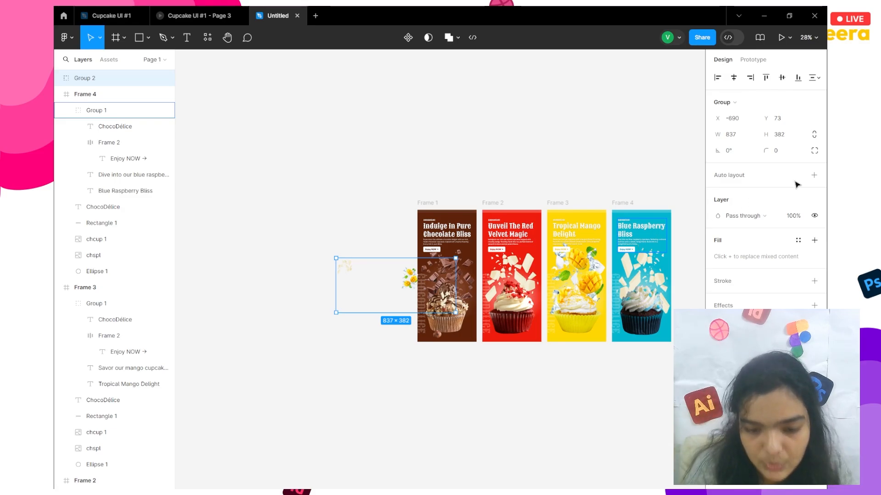
pyautogui.click(734, 78)
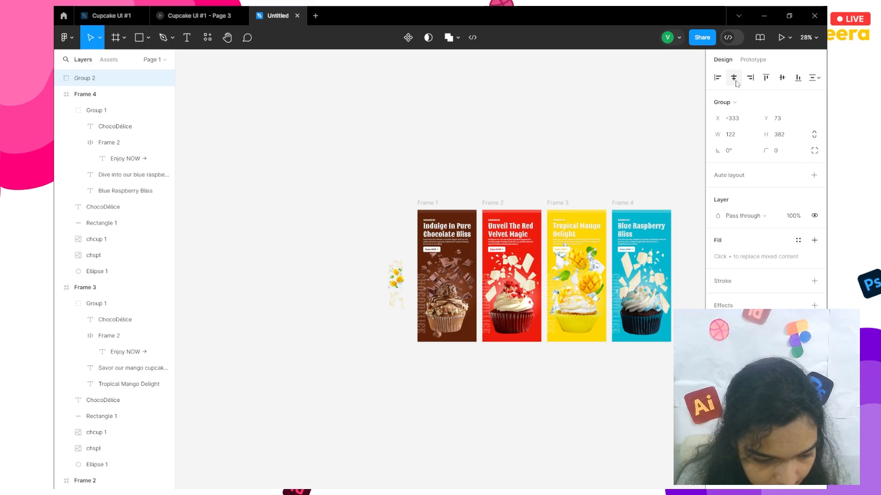
pyautogui.click(747, 102)
pyautogui.press('Escape')
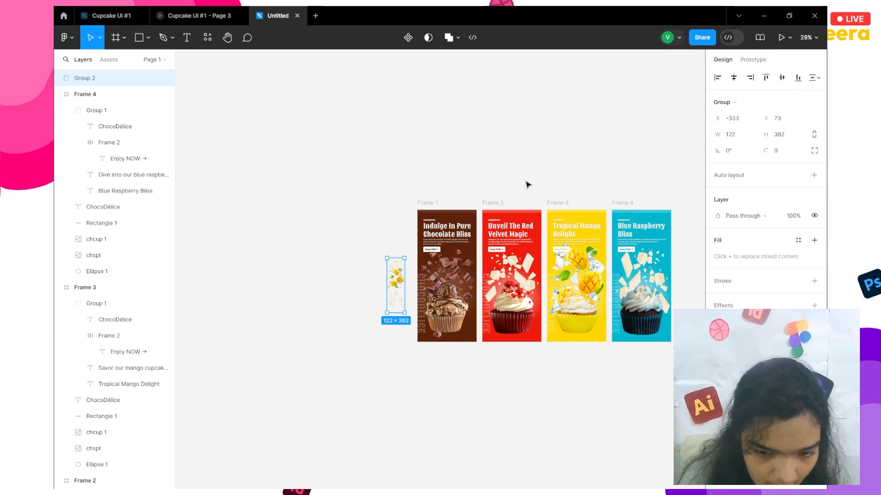
# Step: Align the three splash images inside Group 2 on their vertical centers so they overlap completely
pyautogui.scroll(5, 385, 302)
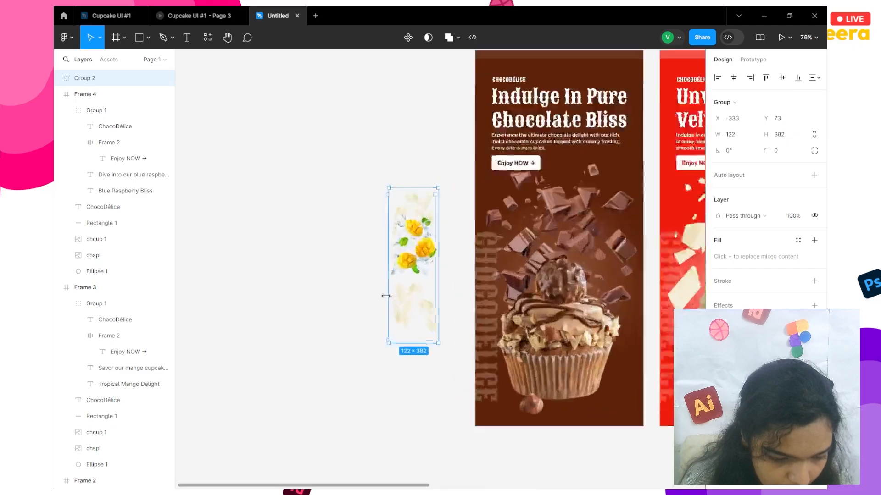
pyautogui.scroll(6, 385, 298)
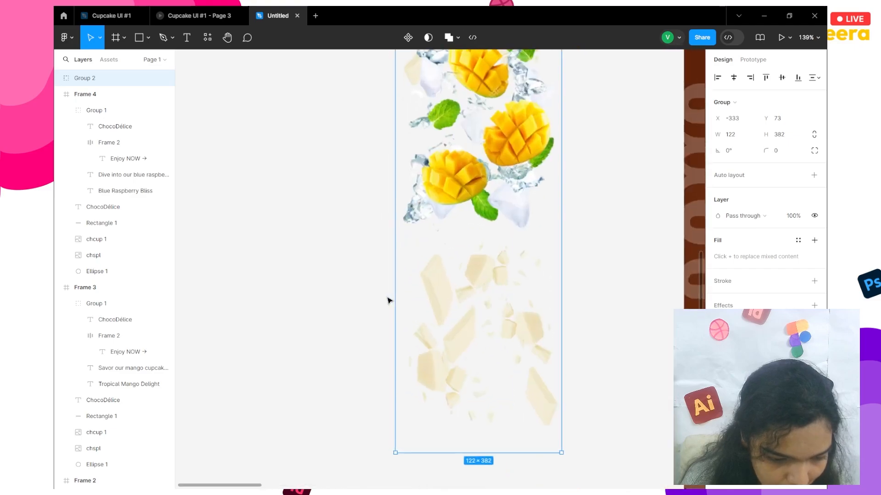
pyautogui.doubleClick(455, 293)
pyautogui.rightClick(456, 293)
pyautogui.press('Escape')
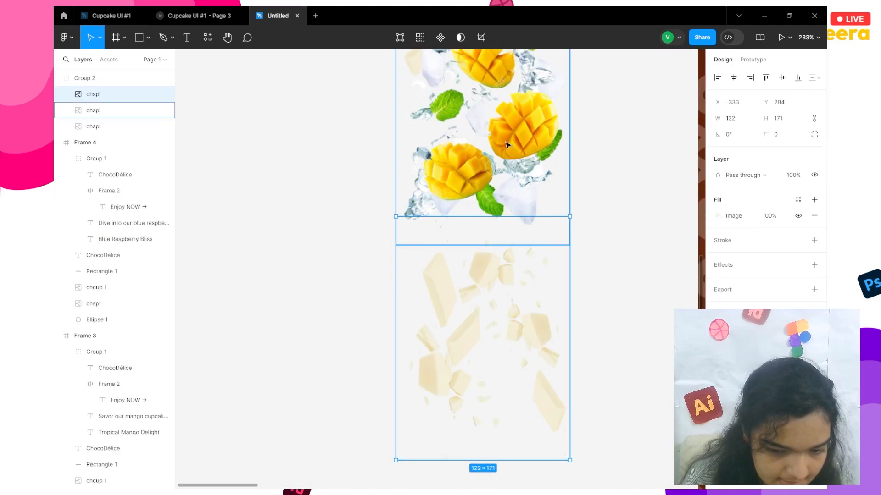
pyautogui.click(602, 169)
pyautogui.click(551, 175)
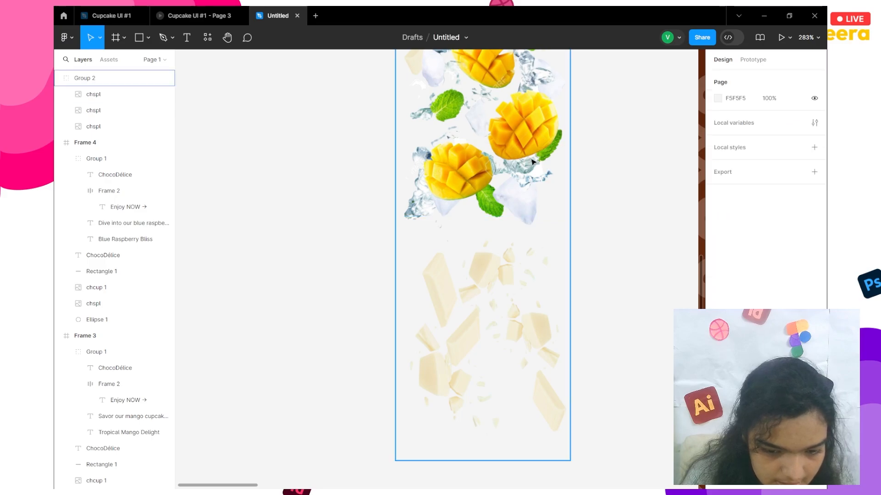
pyautogui.click(784, 81)
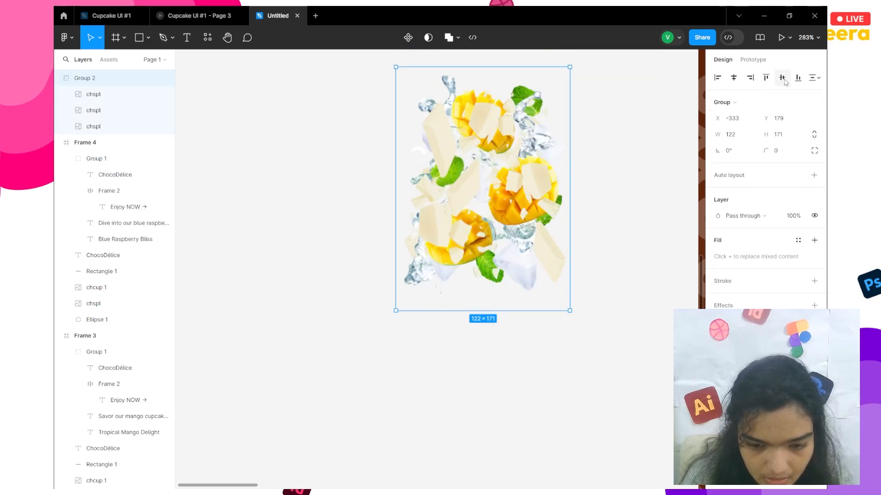
# Step: Move the stacked splash group into Frame 1 over the cupcake at X 146, Y 600
pyautogui.scroll(-5, 665, 150)
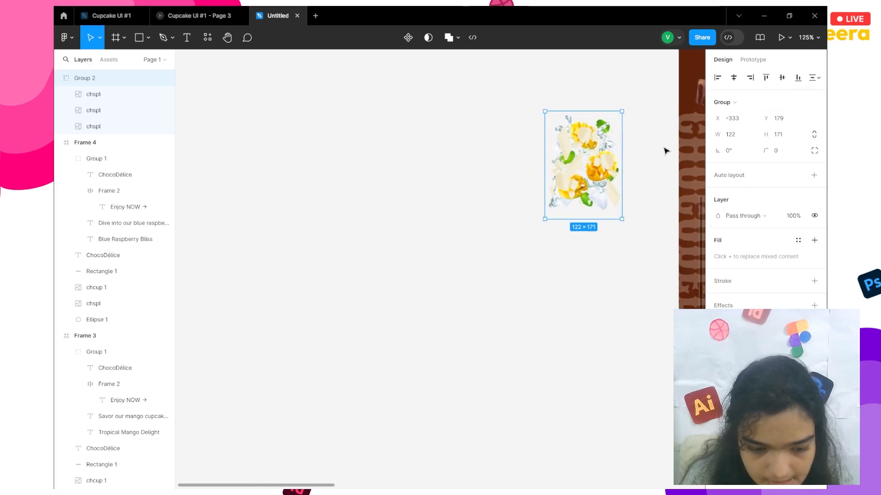
pyautogui.hscroll(10, 665, 150)
pyautogui.moveTo(250, 152); pyautogui.dragTo(258, 154)
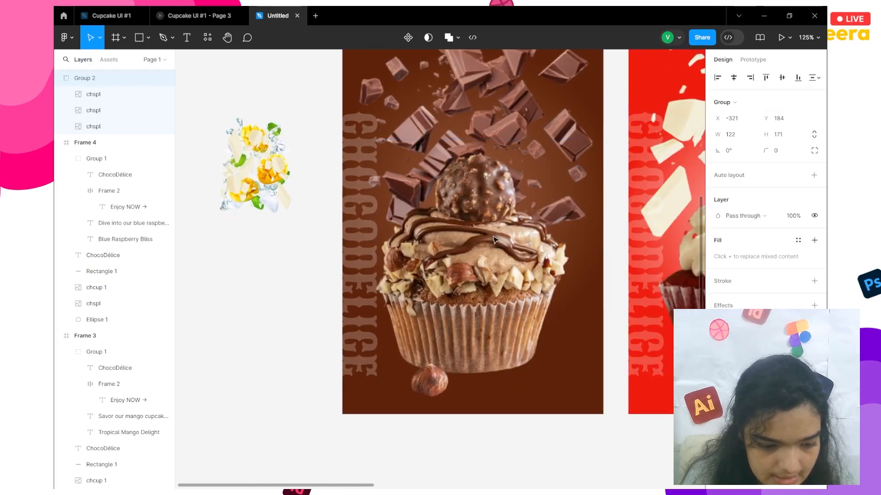
pyautogui.moveTo(494, 240); pyautogui.dragTo(464, 246)
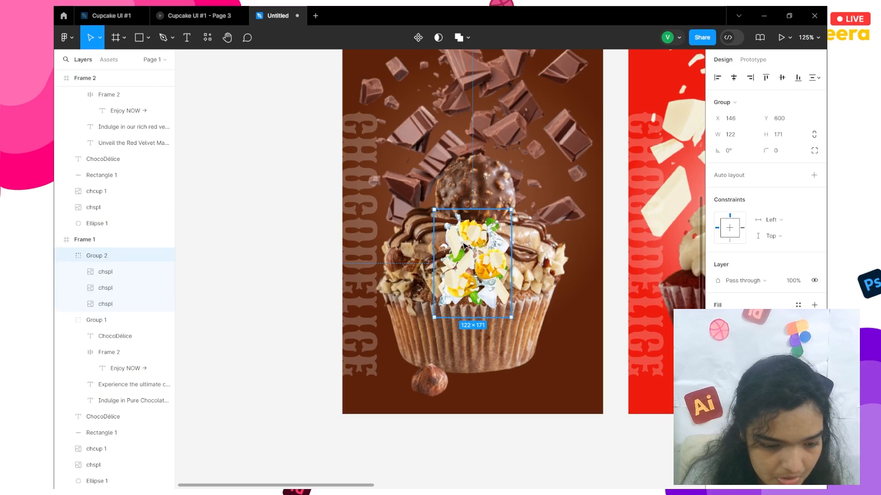
# Step: Rename the splash group in Frame 1 as splashGroup and collapse its layers
pyautogui.doubleClick(102, 260)
pyautogui.write('s')
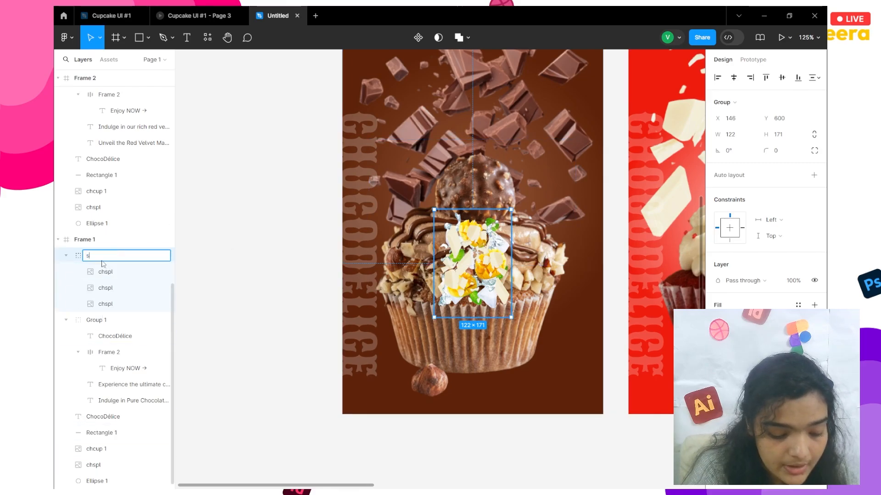
pyautogui.write('plah')
pyautogui.press('BackSpace')
pyautogui.press('BackSpace')
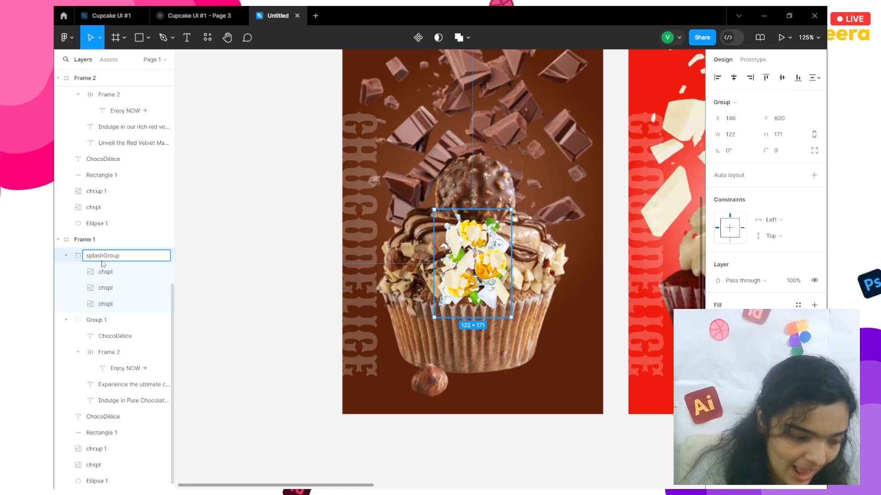
pyautogui.write('ashGroup')
pyautogui.click(250, 263)
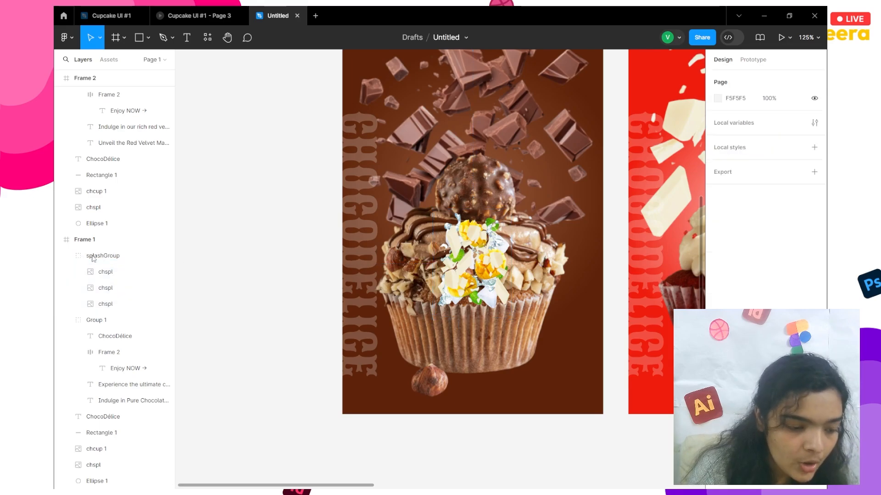
pyautogui.click(92, 259)
pyautogui.click(66, 255)
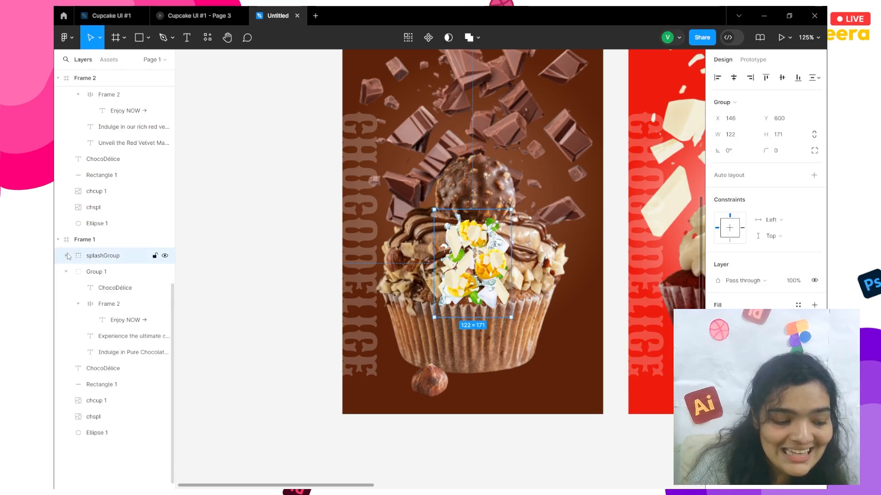
# Step: Move splashGroup beneath the cupcake layer in Frame 1 and add the frame's large chspl image to the top of the group
pyautogui.moveTo(109, 258); pyautogui.dragTo(117, 411)
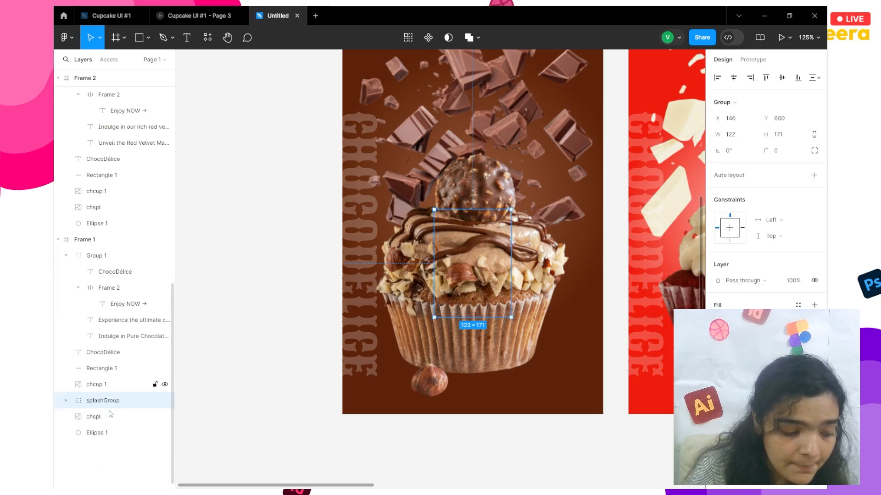
pyautogui.click(94, 416)
pyautogui.click(64, 401)
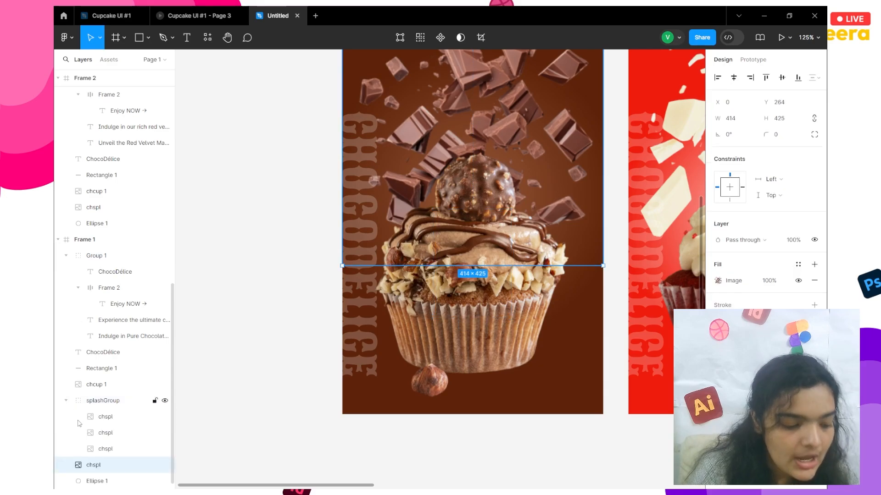
pyautogui.moveTo(84, 468); pyautogui.dragTo(107, 418)
# Step: Rename the three small splash images in Frame 1's splashGroup as blspl, mnspl and rdspl
pyautogui.click(110, 431)
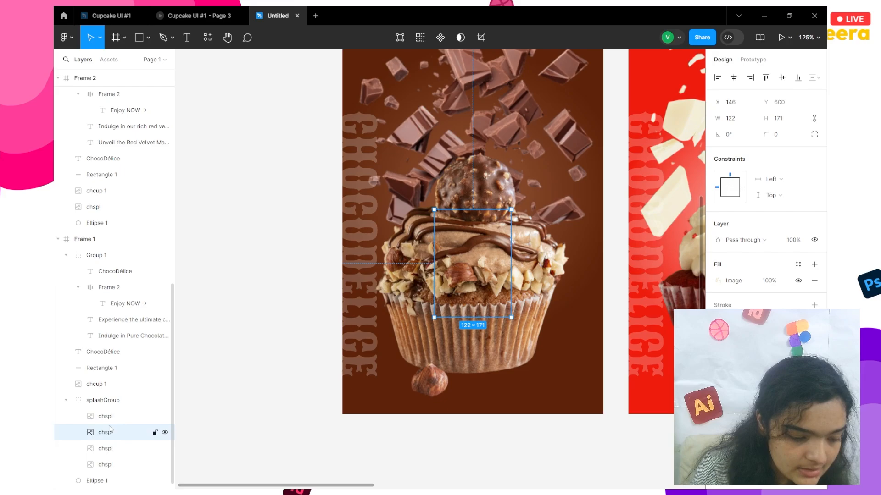
pyautogui.doubleClick(113, 434)
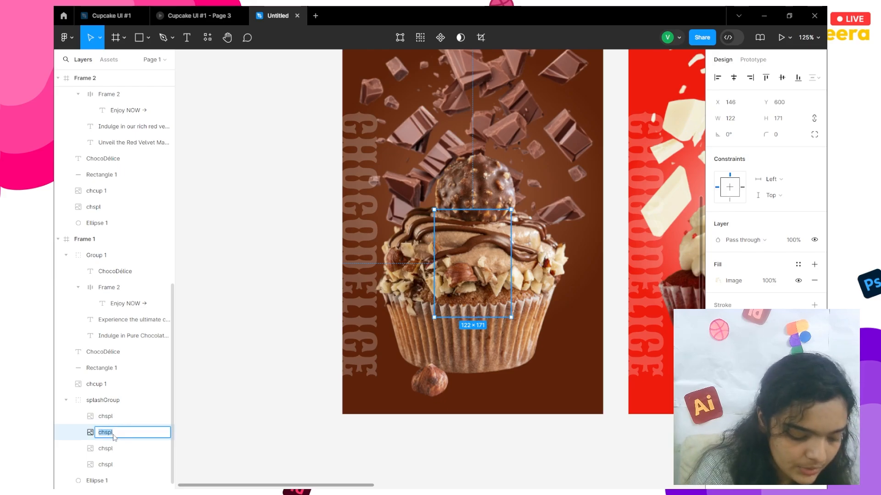
pyautogui.write('bls')
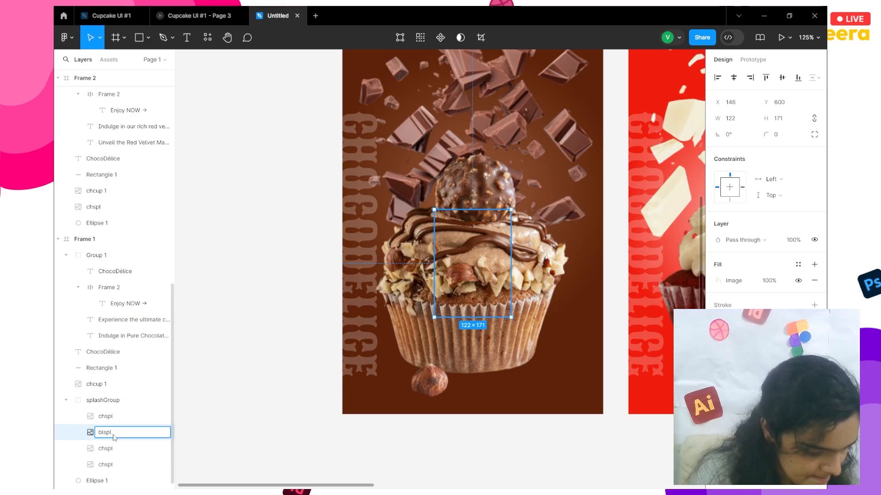
pyautogui.doubleClick(106, 449)
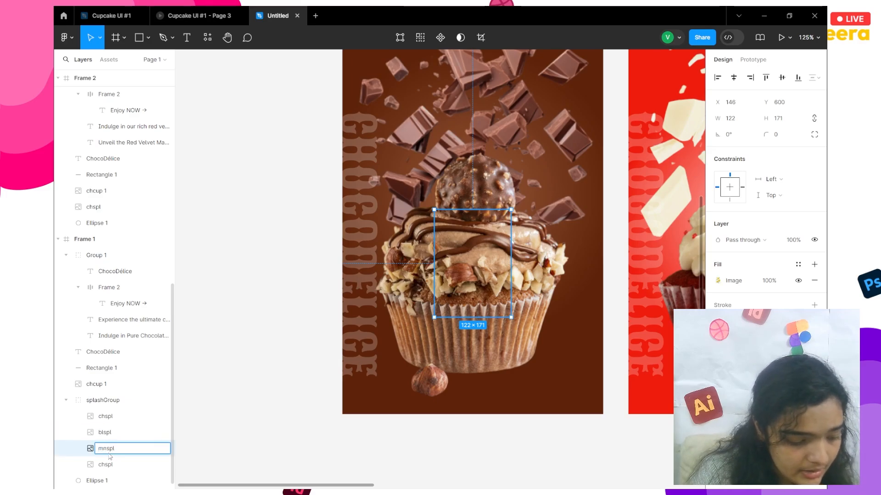
pyautogui.write('mnspl')
pyautogui.doubleClick(112, 464)
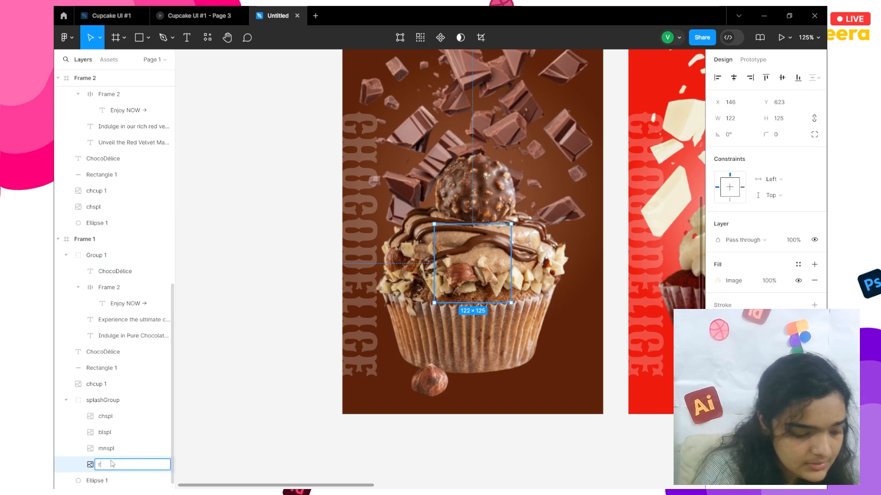
pyautogui.write('rc')
pyautogui.press('BackSpace')
pyautogui.write('dspl')
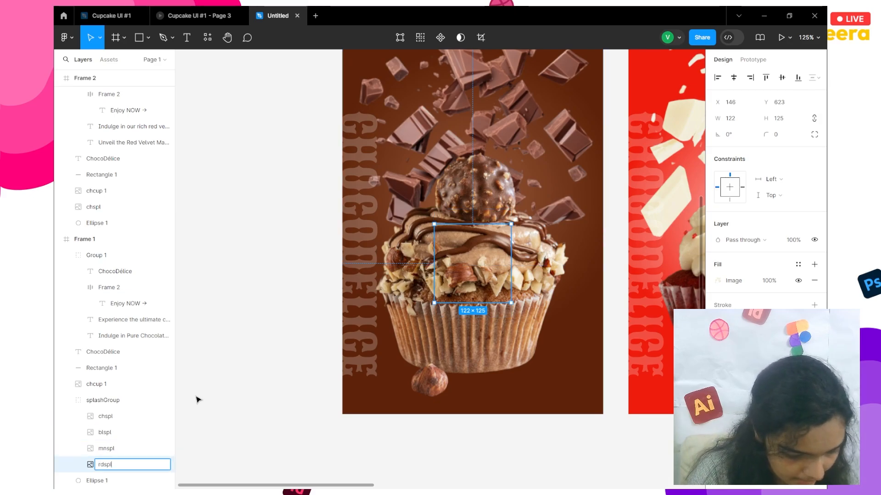
pyautogui.click(339, 361)
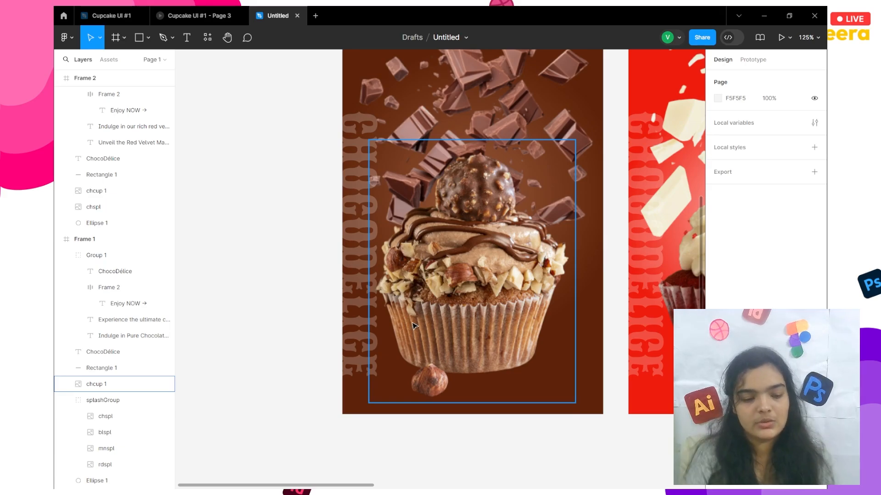
# Step: Copy Frame 1's splashGroup and paste it into Frame 2
pyautogui.click(138, 402)
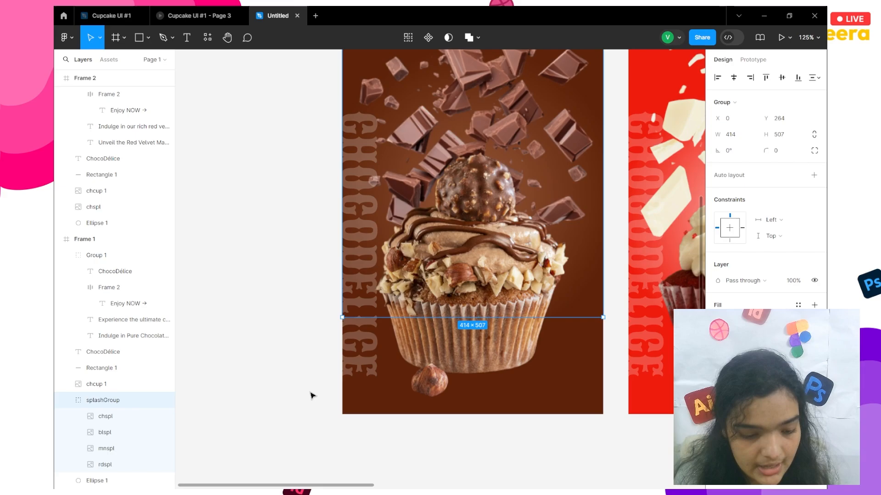
pyautogui.scroll(-5, 311, 393)
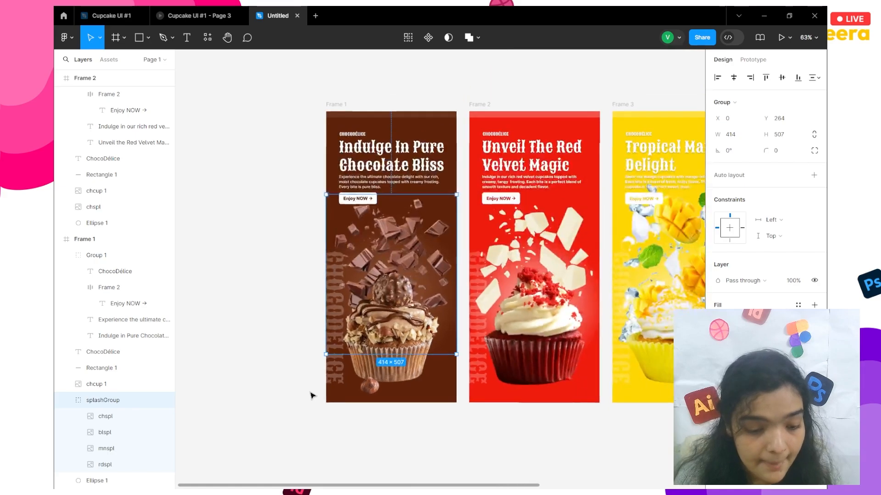
pyautogui.click(477, 100)
pyautogui.click(478, 108)
pyautogui.hscroll(2, 477, 108)
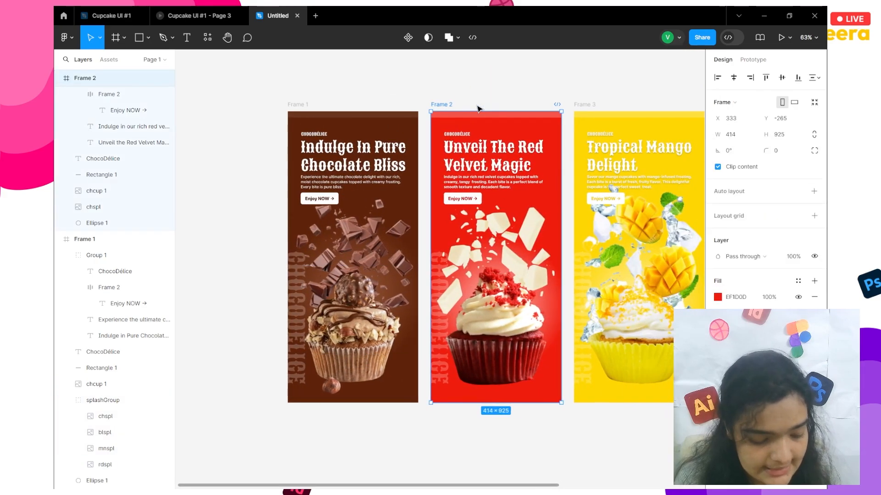
pyautogui.hotkey('ctrl', 'v')
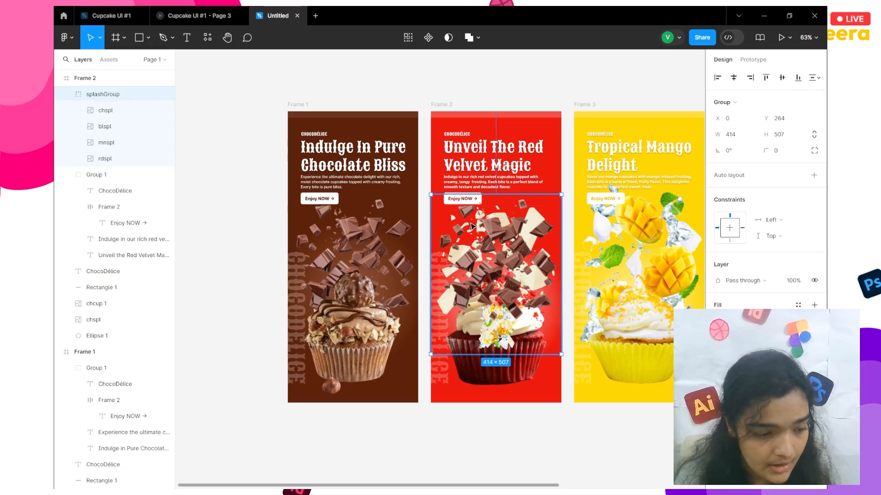
# Step: Shrink the chocolate splash chspl in Frame 2's splashGroup to about 126 × 130 and place it over the small splashes at X 144, Y 600
pyautogui.doubleClick(486, 233)
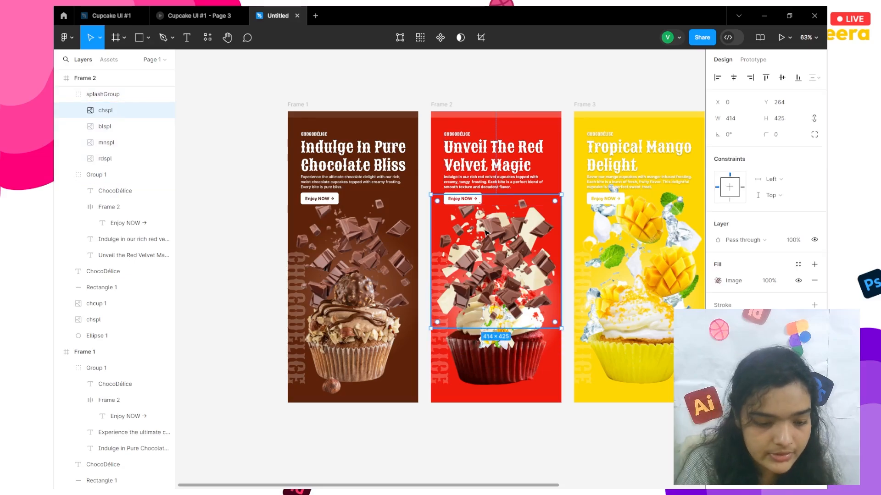
pyautogui.press('Delete')
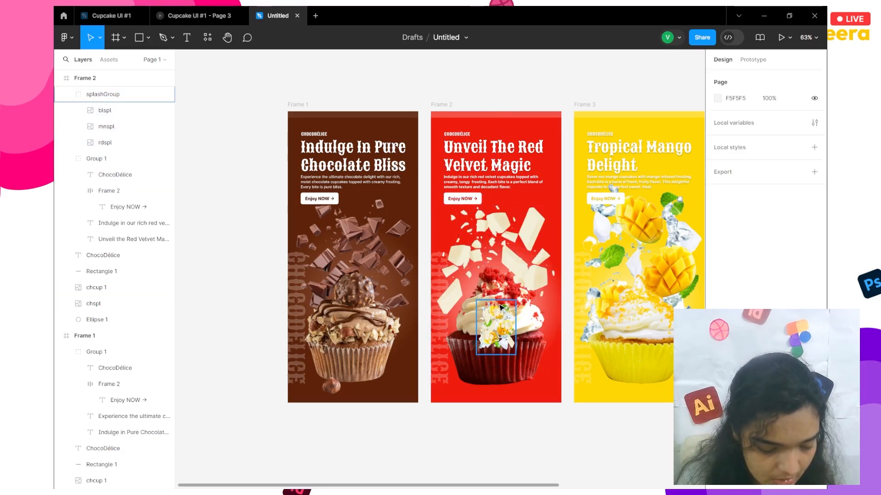
pyautogui.hotkey('ctrl', 'z')
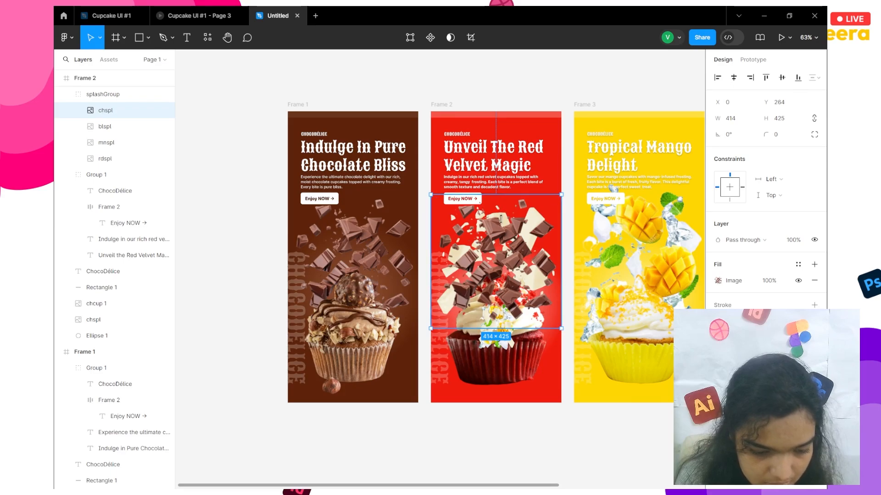
pyautogui.moveTo(501, 219); pyautogui.dragTo(506, 300)
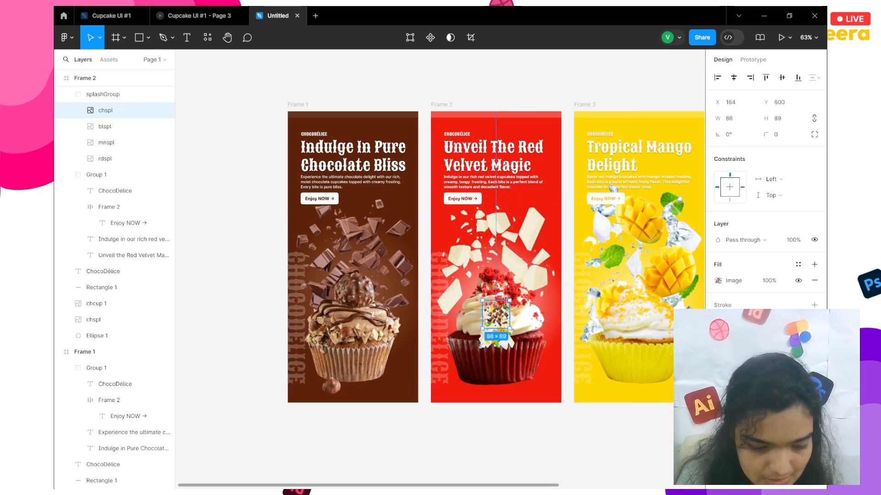
pyautogui.moveTo(487, 351); pyautogui.dragTo(496, 367)
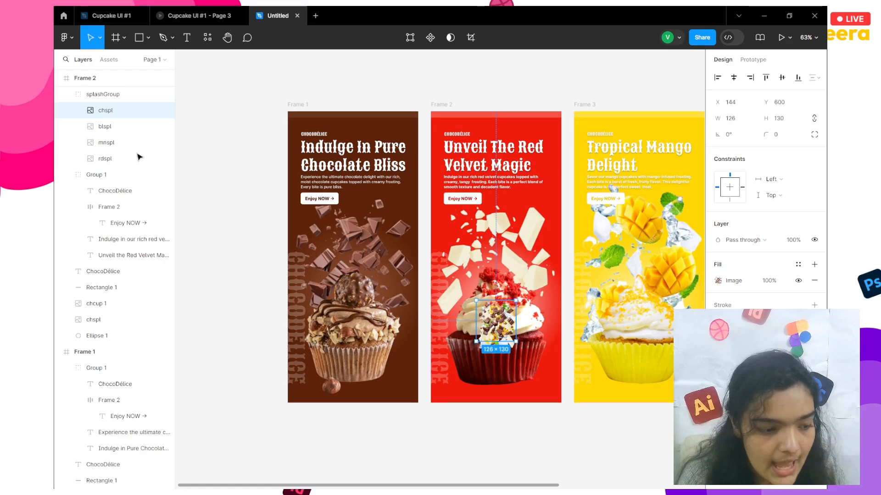
# Step: Rename Frame 2's large white-chocolate splash layer as rdspl
pyautogui.click(105, 159)
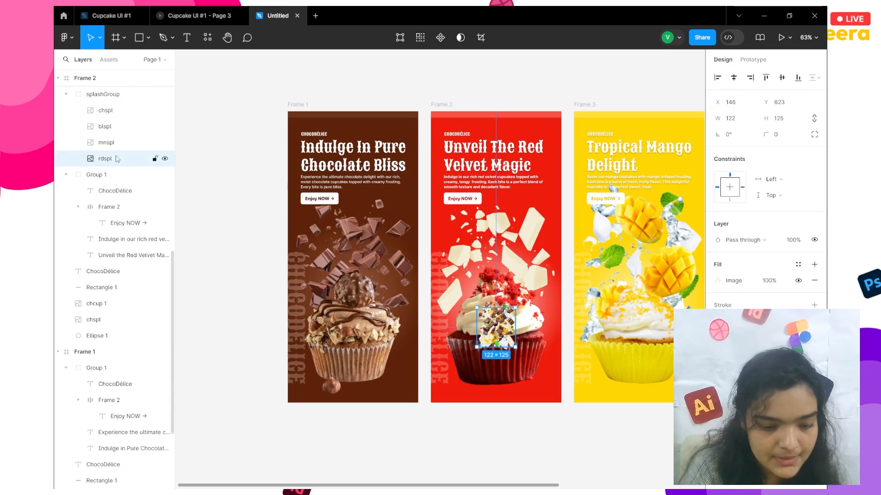
pyautogui.click(486, 253)
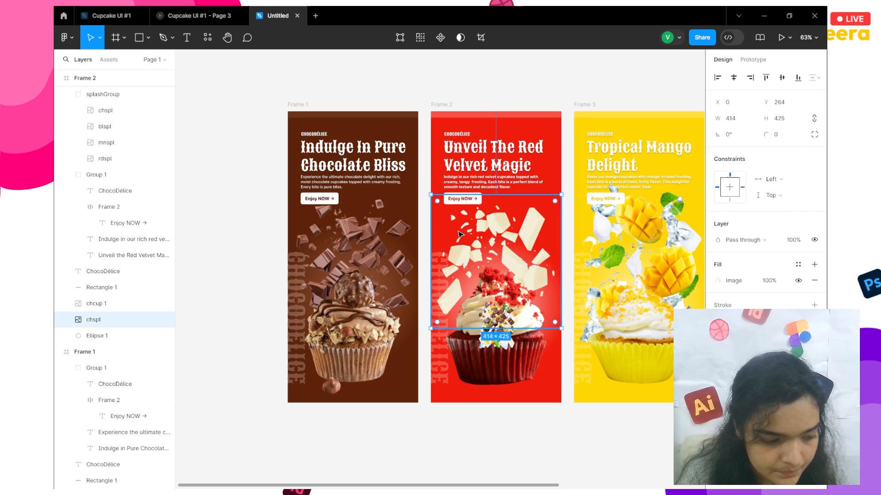
pyautogui.doubleClick(93, 320)
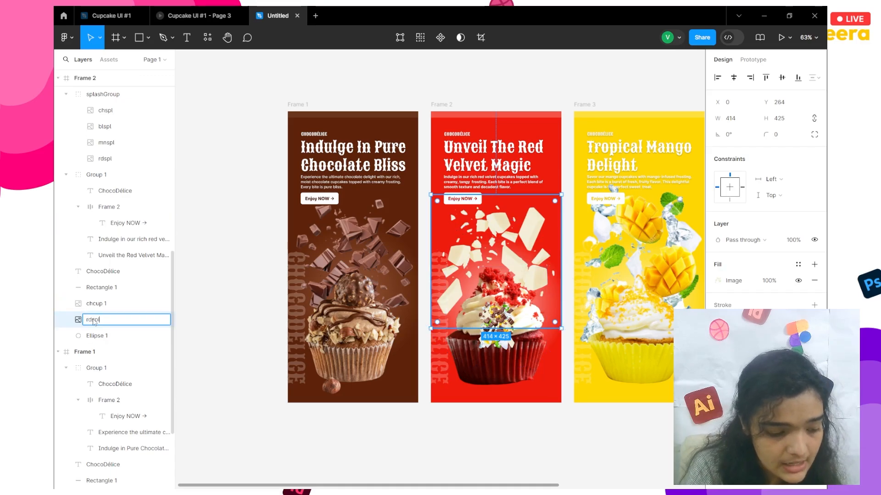
pyautogui.write('rdspl')
pyautogui.press('Return')
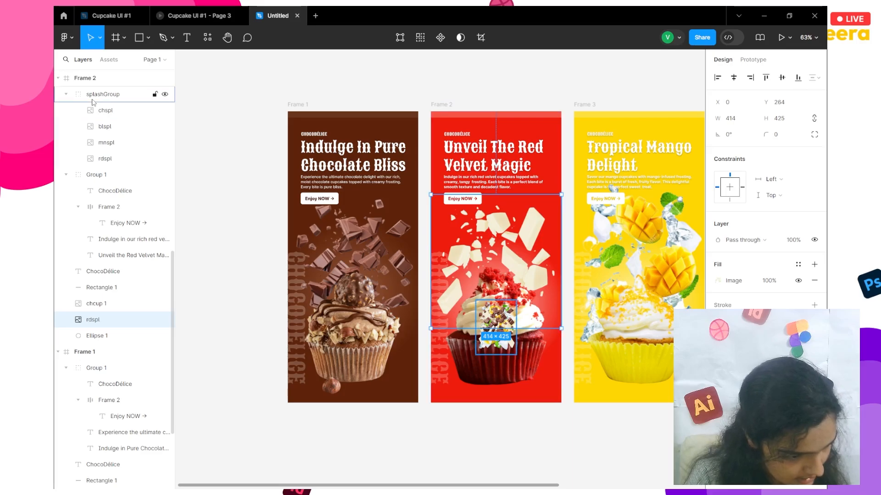
# Step: Move Frame 2's splashGroup beneath the cupcake, put the large rdspl image inside it and delete the small rdspl copy
pyautogui.moveTo(92, 102); pyautogui.dragTo(120, 301)
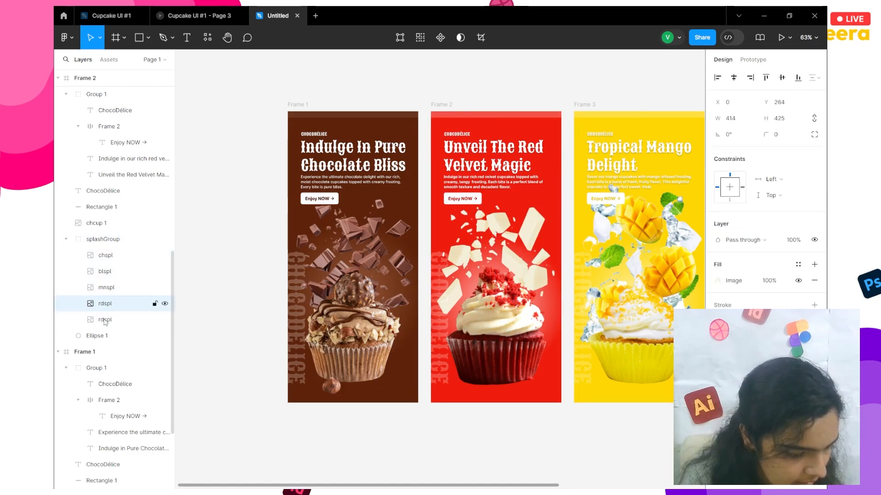
pyautogui.click(105, 320)
pyautogui.press('Delete')
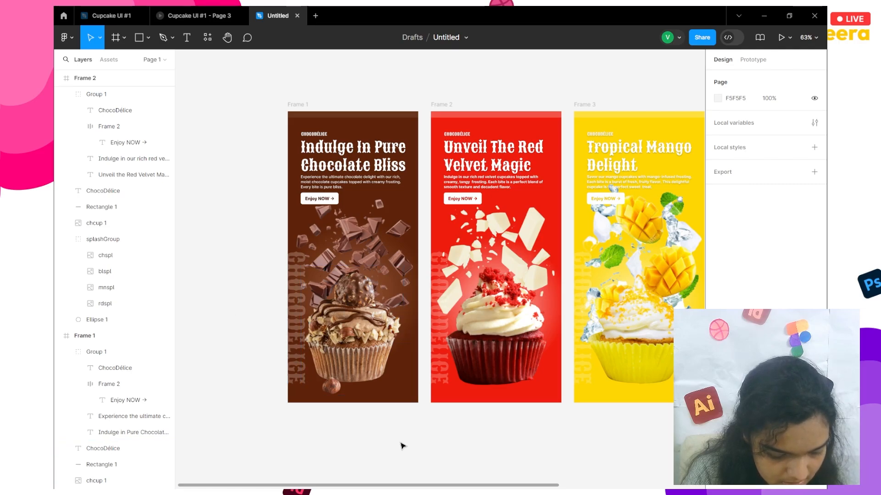
pyautogui.scroll(-5, 402, 446)
pyautogui.hotkey('ctrl', 'v')
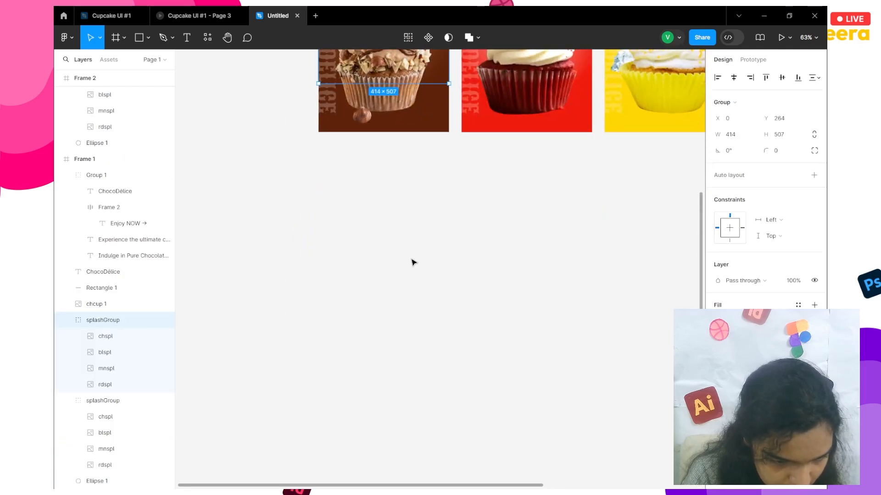
pyautogui.scroll(2, 383, 236)
pyautogui.moveTo(363, 112); pyautogui.dragTo(373, 376)
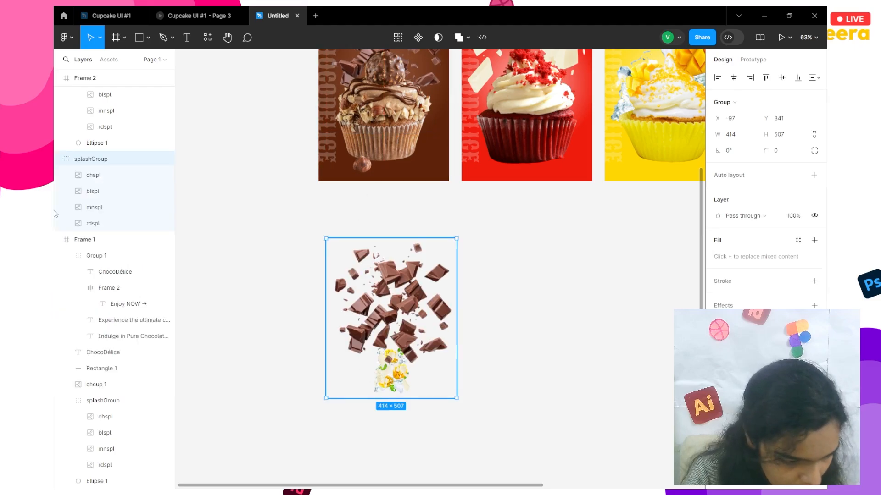
pyautogui.click(98, 207)
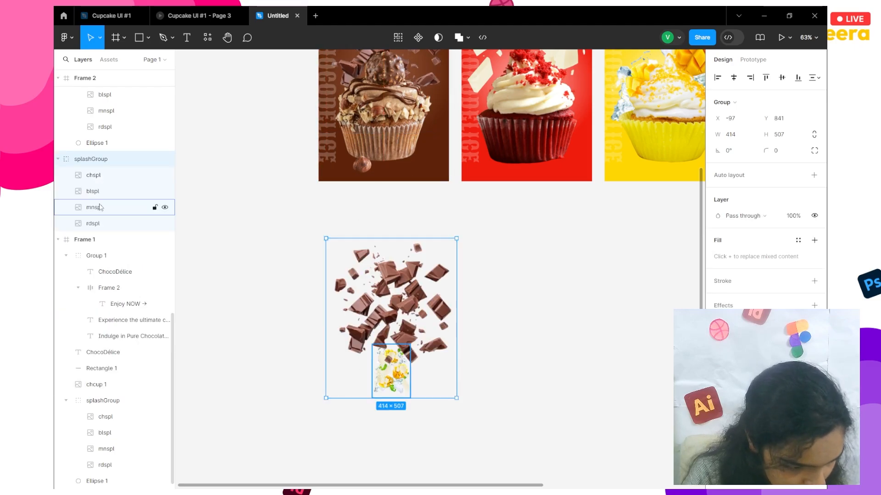
pyautogui.click(166, 208)
pyautogui.click(166, 209)
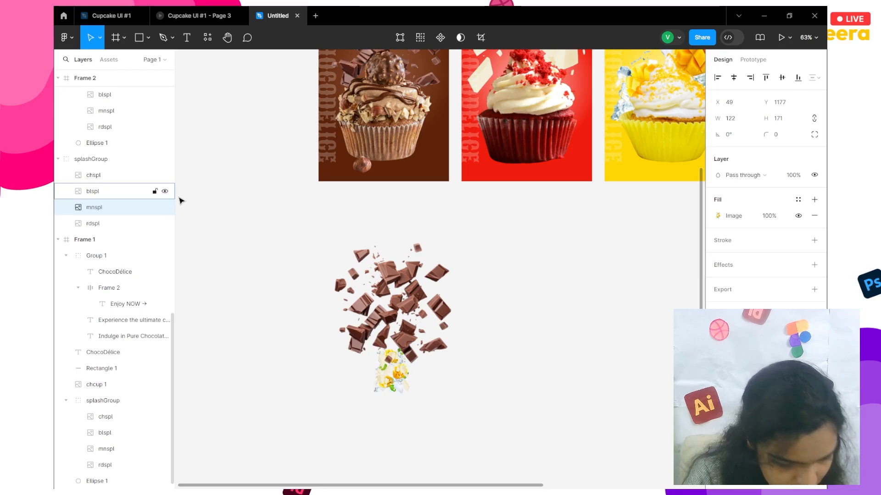
pyautogui.click(105, 195)
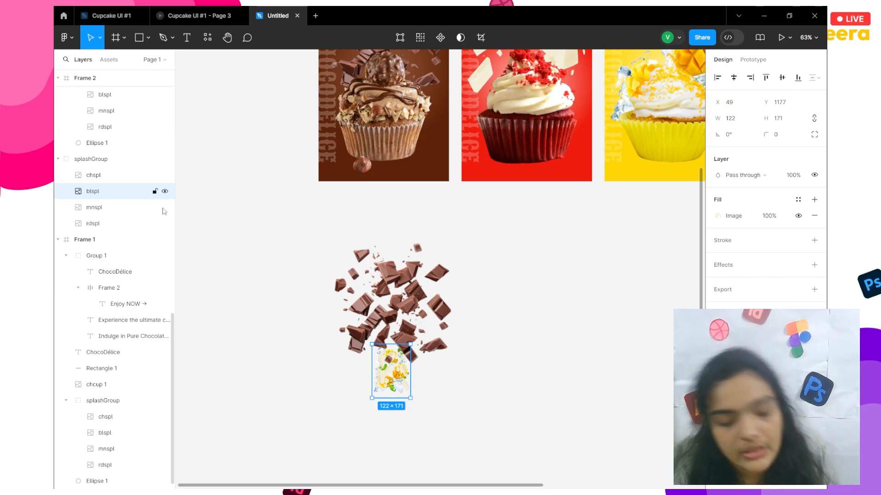
pyautogui.click(492, 383)
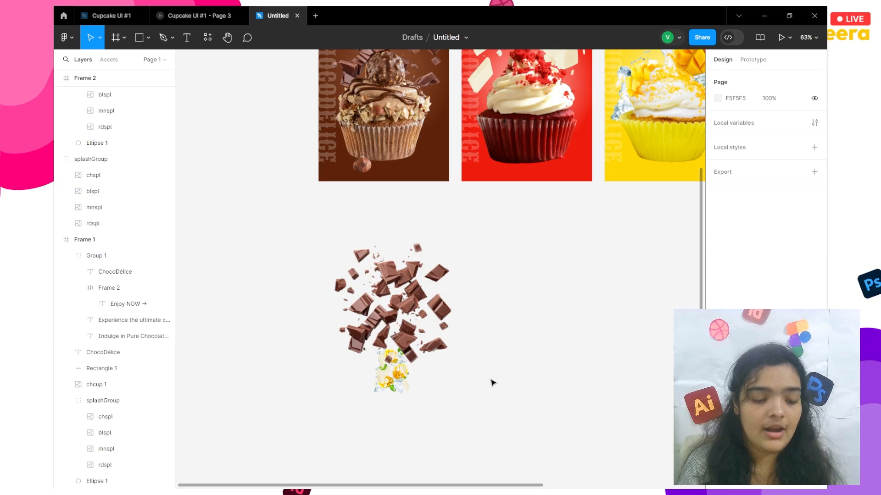
pyautogui.moveTo(377, 334); pyautogui.dragTo(508, 384)
pyautogui.press('Delete')
# Step: Paste the copied splashGroup into Frame 3 and into Frame 4, each at X 0, Y 264
pyautogui.hscroll(5, 508, 383)
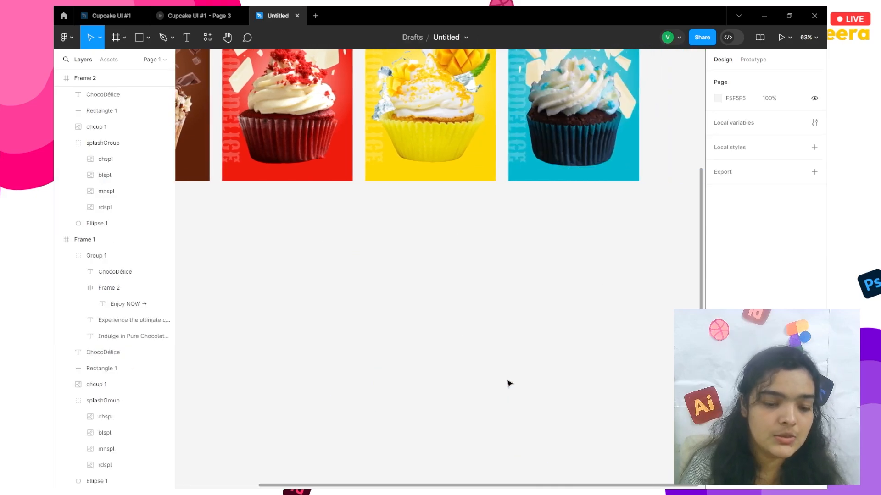
pyautogui.scroll(3, 508, 383)
pyautogui.scroll(2, 413, 138)
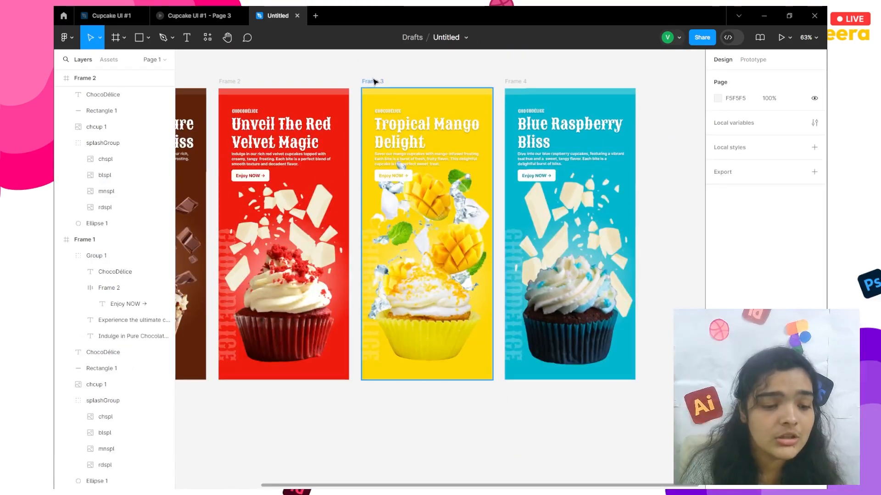
pyautogui.click(373, 82)
pyautogui.hotkey('ctrl', 'v')
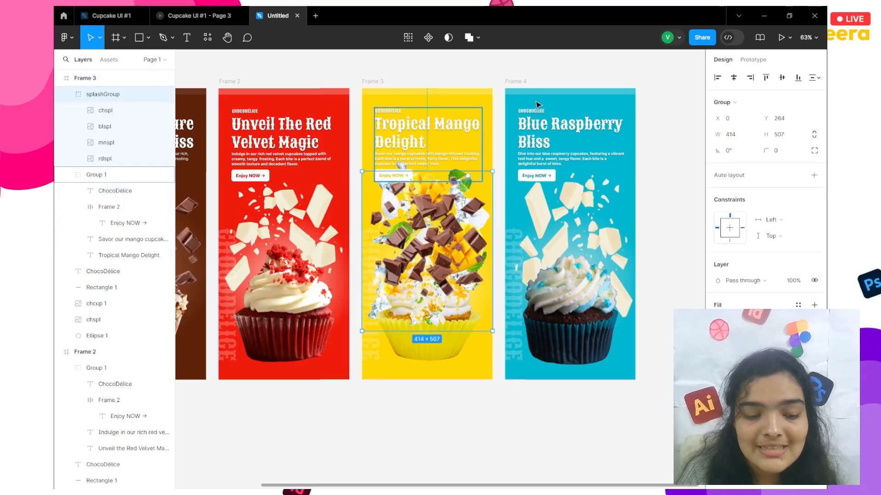
pyautogui.click(525, 82)
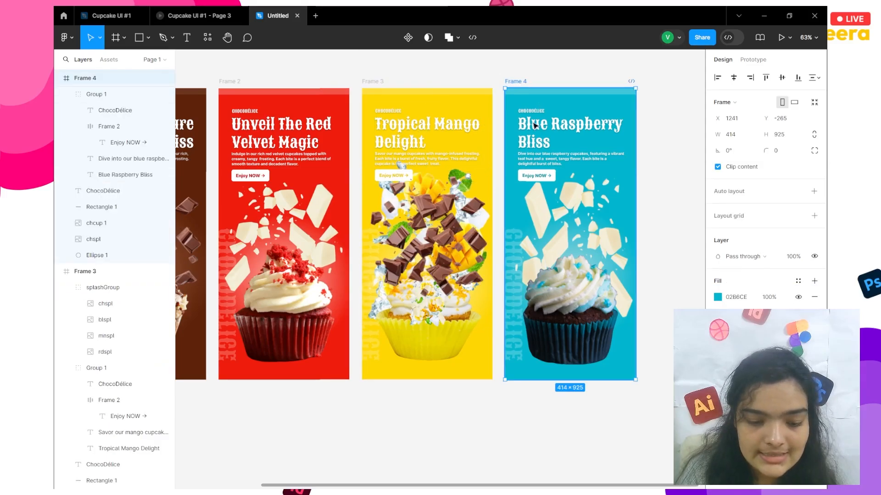
pyautogui.hotkey('ctrl', 'v')
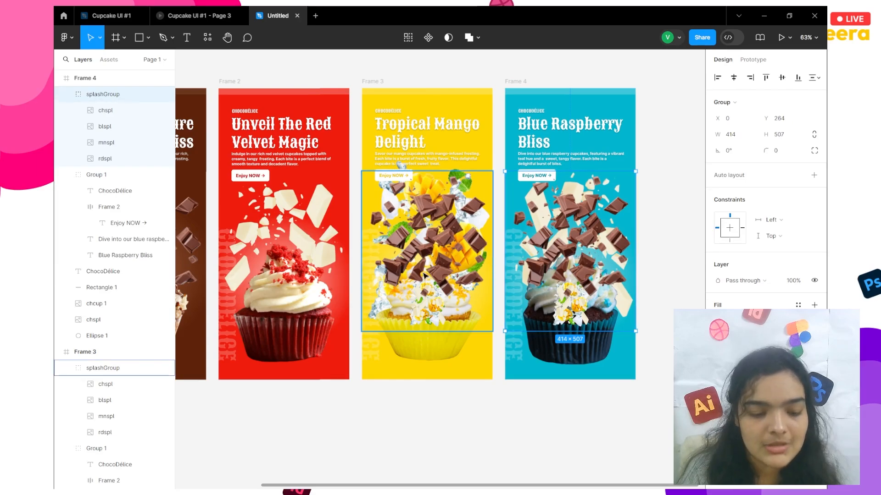
# Step: Move Frame 4's splashGroup beneath its cupcake image, directly above the large chspl layer
pyautogui.click(424, 275)
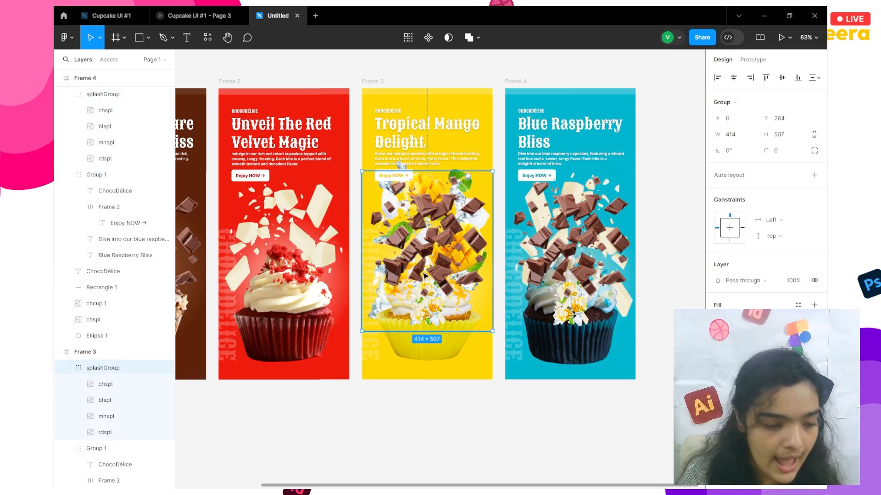
pyautogui.click(132, 97)
pyautogui.moveTo(132, 100); pyautogui.dragTo(113, 312)
# Step: Rename Frame 4's large white-chocolate splash layer as blspl
pyautogui.click(108, 320)
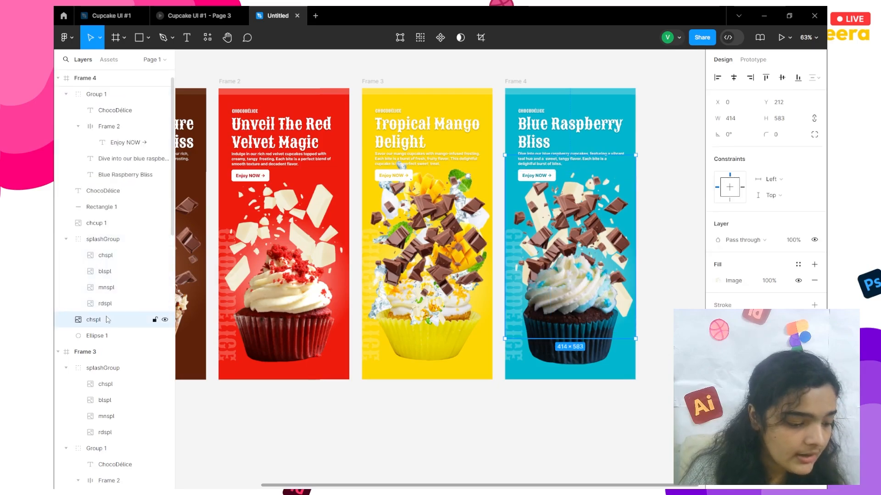
pyautogui.doubleClick(108, 320)
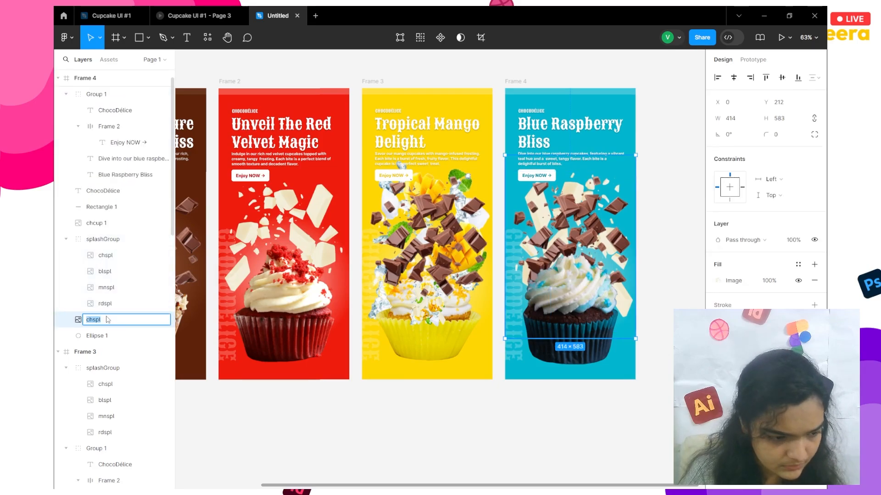
pyautogui.write('blspl')
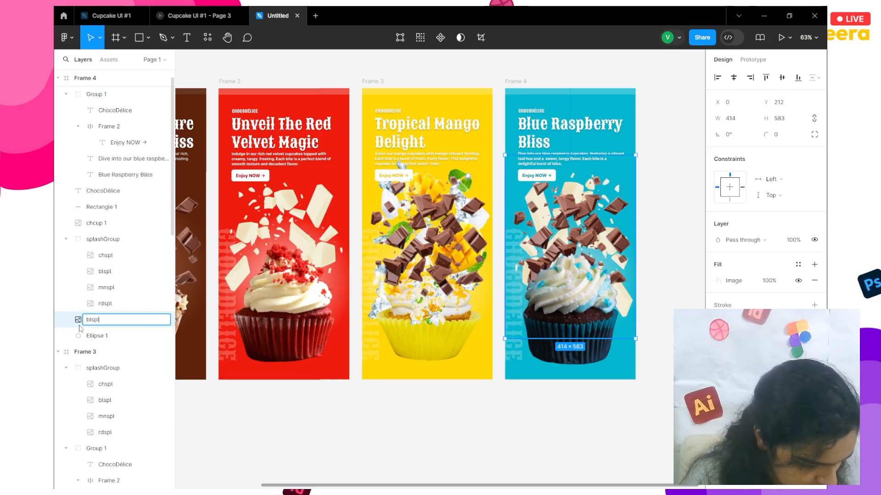
pyautogui.press('Return')
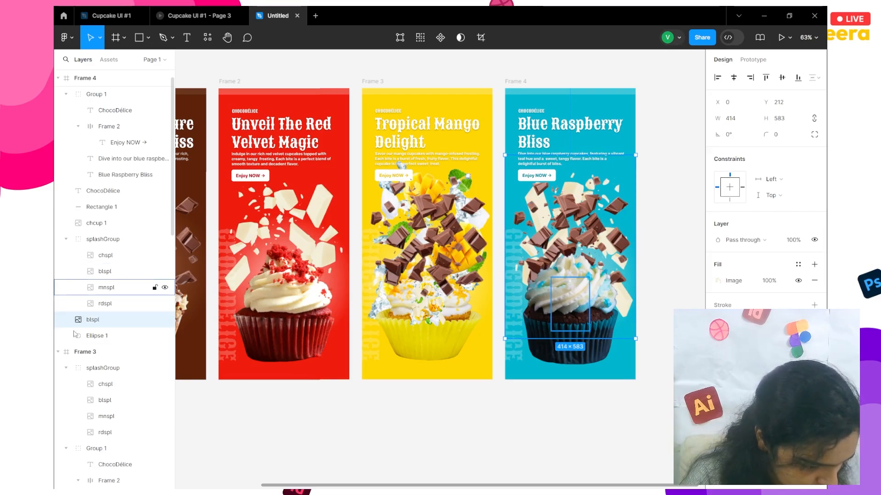
# Step: Put the large blspl image inside Frame 4's splashGroup and delete the small blspl copy
pyautogui.moveTo(90, 321); pyautogui.dragTo(115, 274)
pyautogui.click(115, 275)
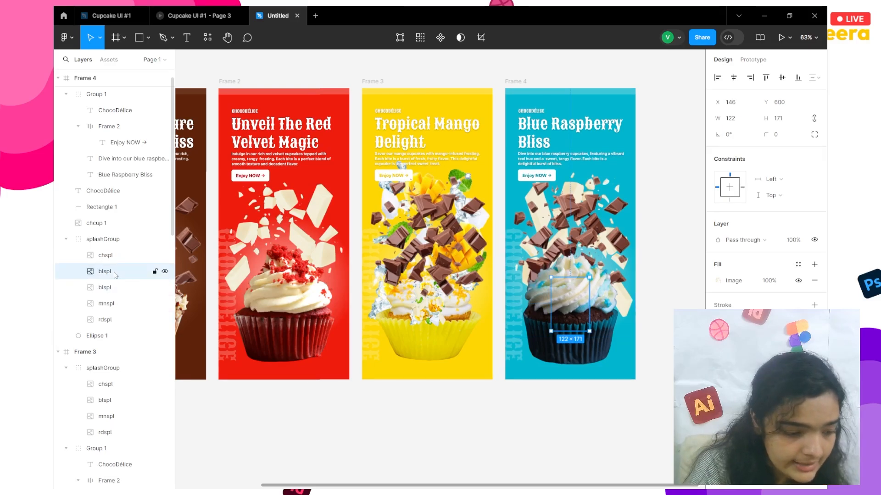
pyautogui.press('Delete')
# Step: Shrink the chocolate splash chspl in Frame 4's splashGroup to about 64 × 66 behind the cupcake, at X 175, Y 623
pyautogui.click(127, 256)
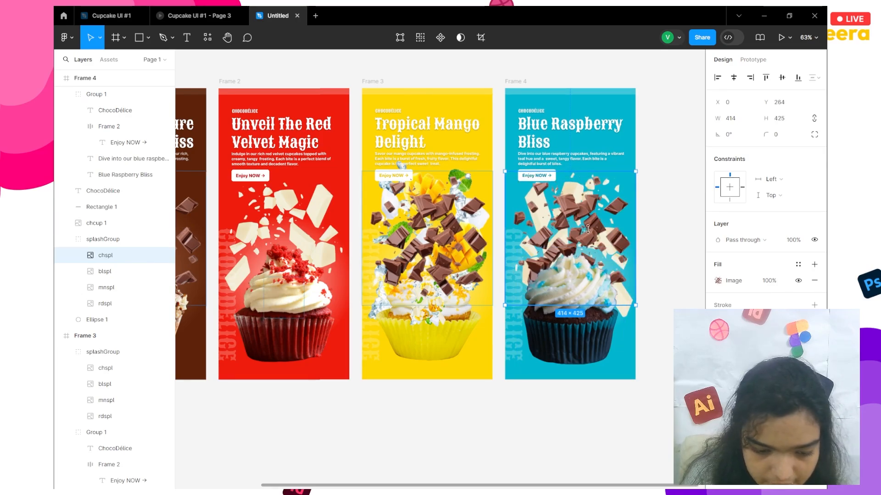
pyautogui.moveTo(588, 229); pyautogui.dragTo(584, 284)
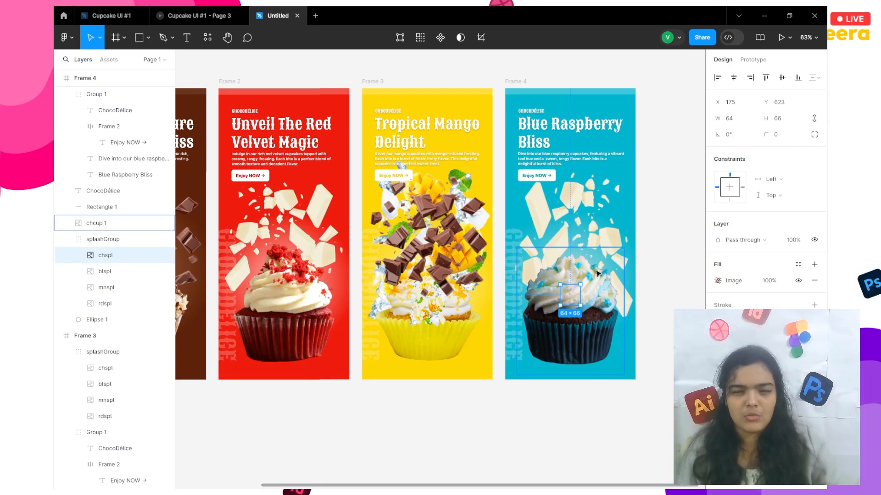
# Step: Move Frame 3's splashGroup beneath its cupcake image, directly above the large chspl layer
pyautogui.click(94, 352)
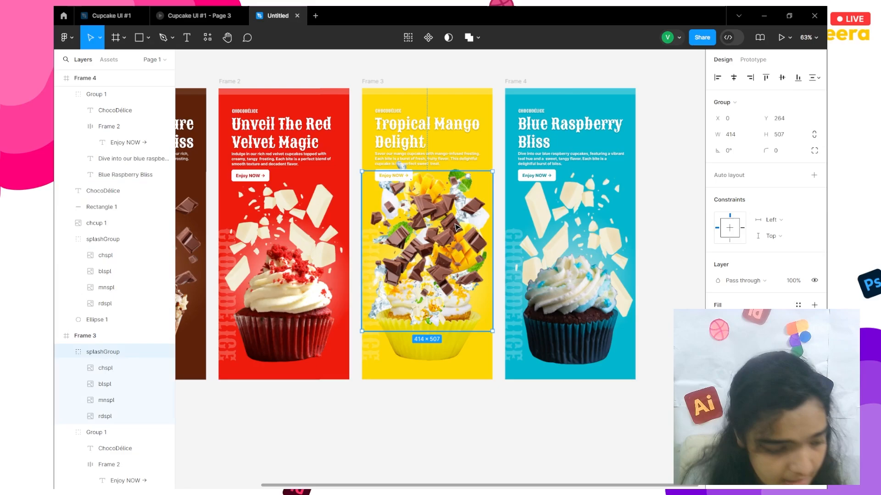
pyautogui.scroll(-1, 86, 356)
pyautogui.scroll(-5, 86, 349)
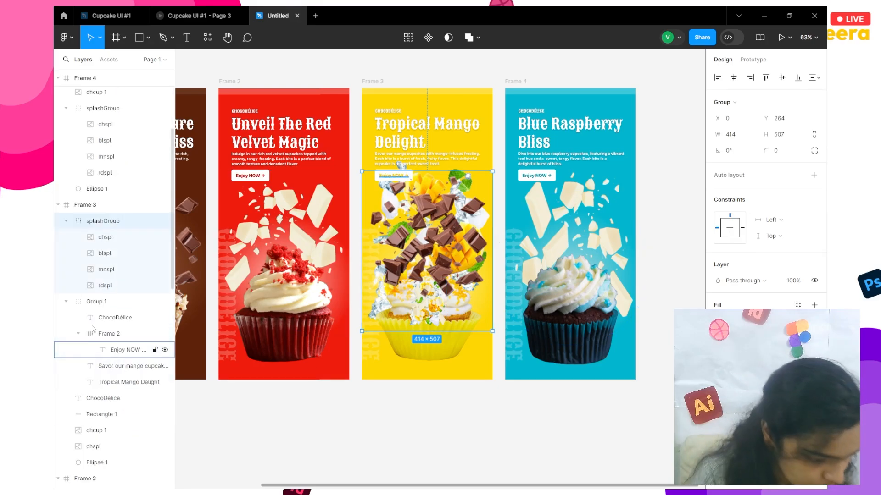
pyautogui.click(66, 221)
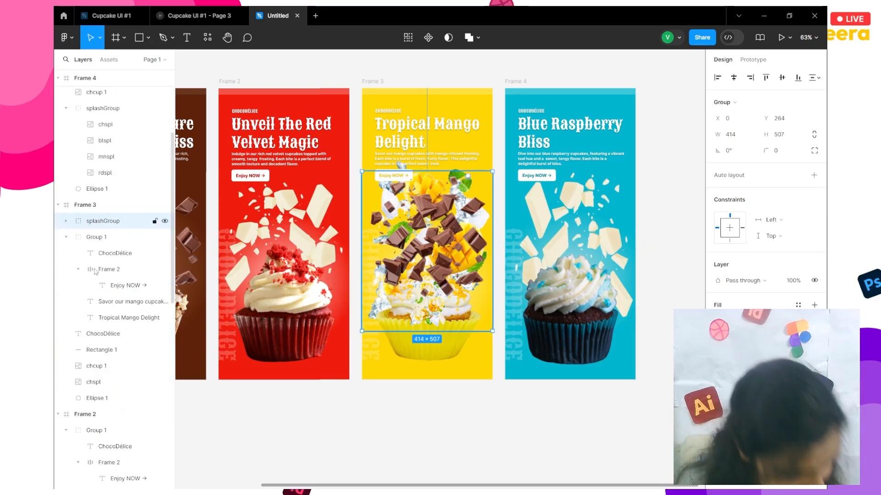
pyautogui.moveTo(101, 221); pyautogui.dragTo(66, 374)
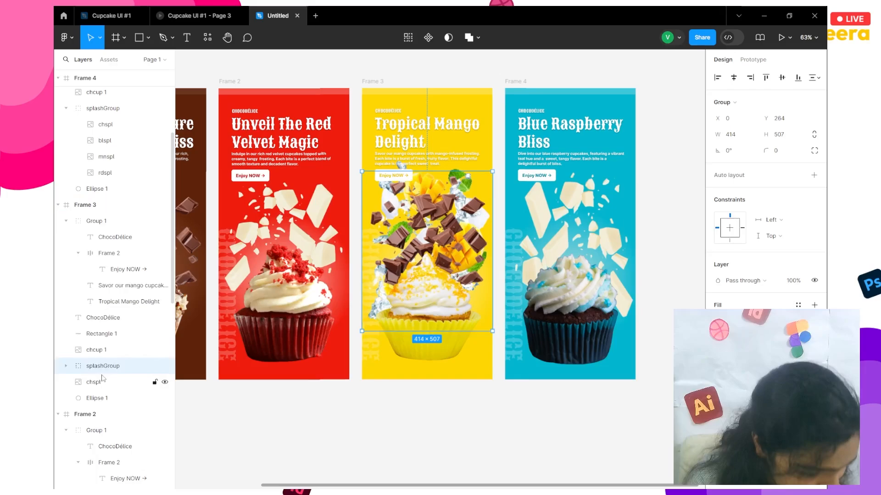
# Step: Put Frame 3's large mango splash chspl inside its splashGroup and rename it as mnspl
pyautogui.click(66, 366)
pyautogui.scroll(-2, 87, 360)
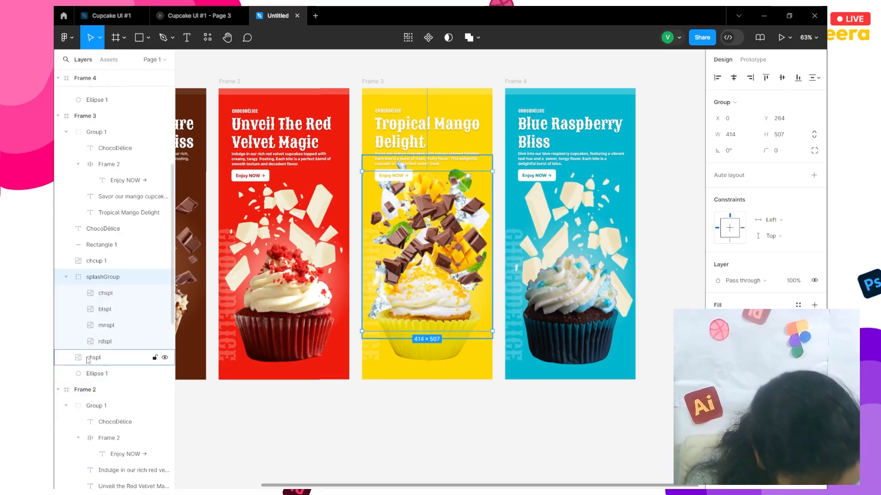
pyautogui.moveTo(89, 361); pyautogui.dragTo(123, 308)
pyautogui.doubleClick(117, 313)
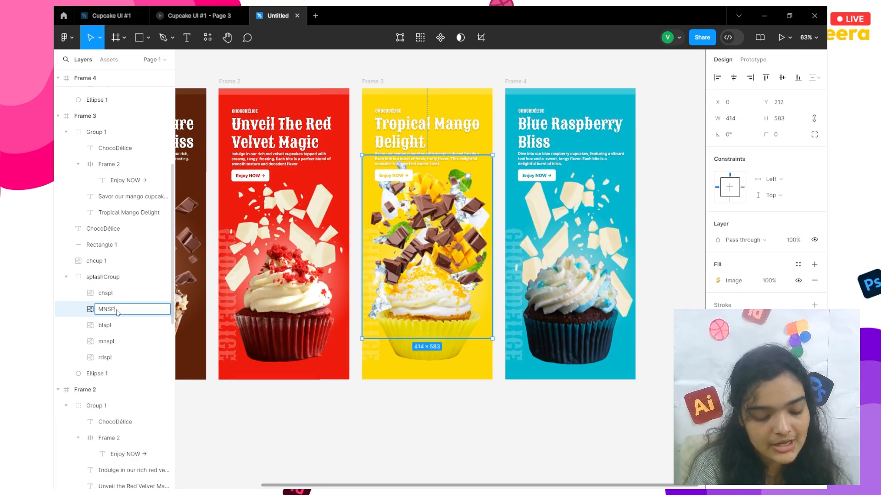
pyautogui.write('MNS')
pyautogui.press('BackSpace')
pyautogui.press('BackSpace')
pyautogui.press('BackSpace')
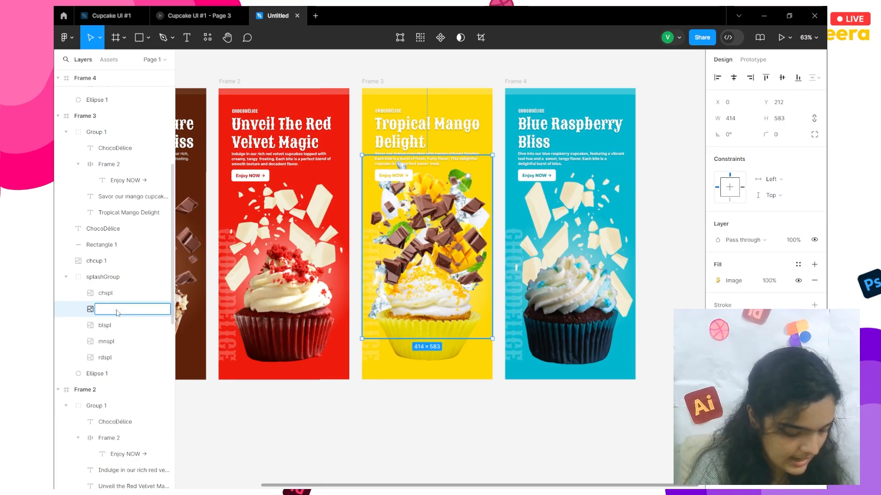
pyautogui.write('mn')
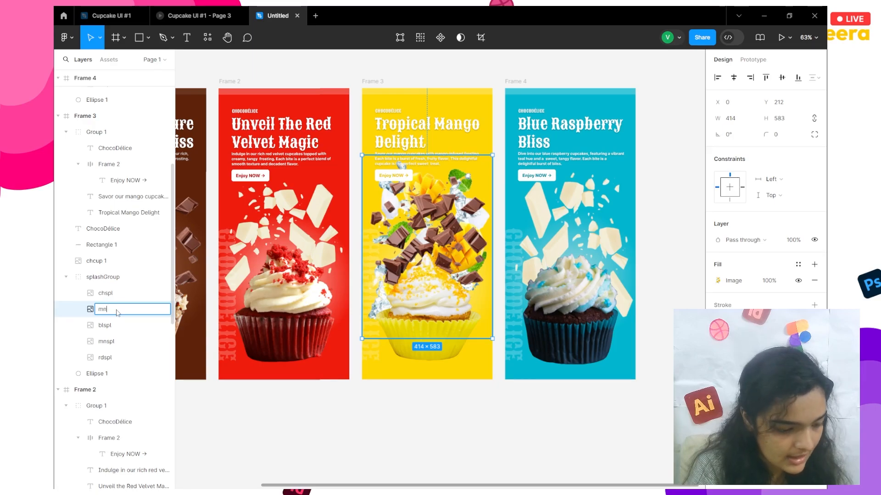
pyautogui.write('spl')
pyautogui.press('Return')
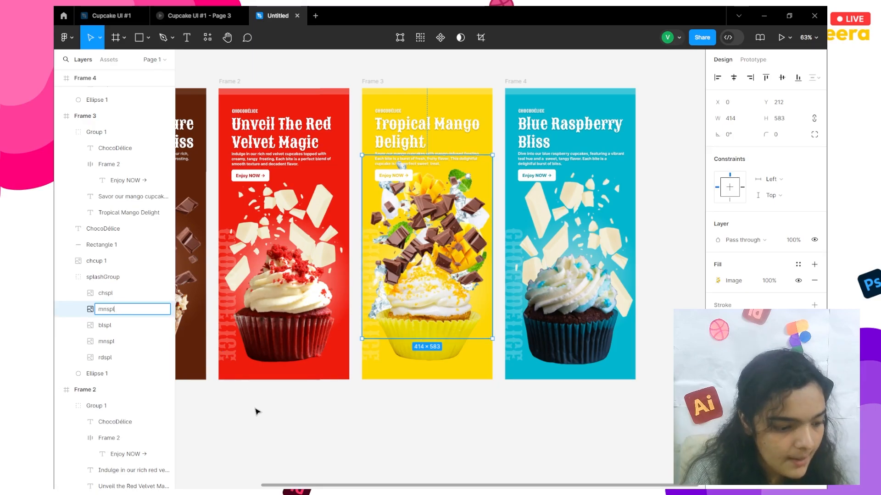
pyautogui.press('Escape')
# Step: Delete the small mnspl copy from Frame 3's splashGroup
pyautogui.click(93, 342)
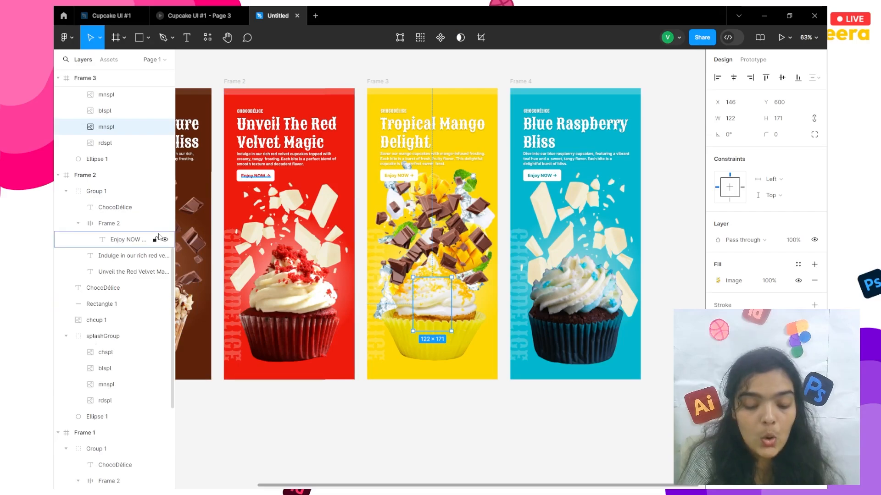
pyautogui.press('Delete')
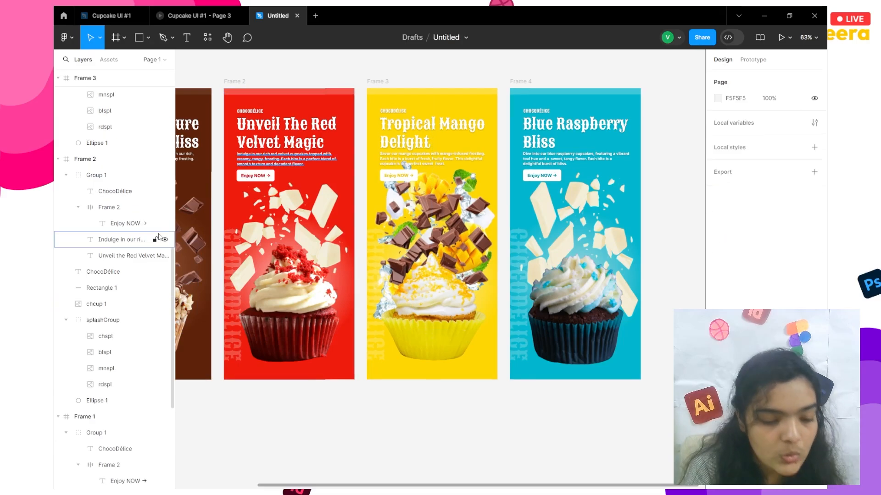
# Step: Shrink the chocolate splash chspl in Frame 3's splashGroup to about 106 × 109 behind the cupcake, at X 154, Y 580
pyautogui.click(456, 209)
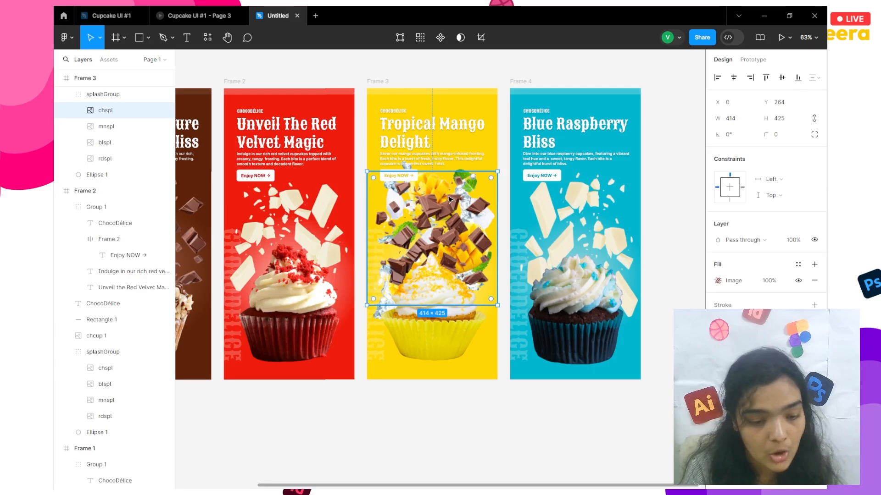
pyautogui.moveTo(433, 172); pyautogui.dragTo(433, 286)
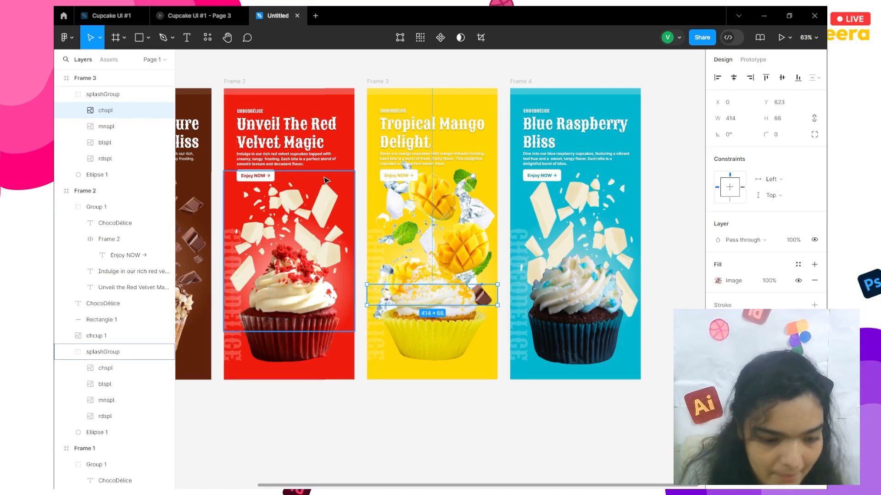
pyautogui.hscroll(-2, 537, 220)
pyautogui.hotkey('ctrl', 'z')
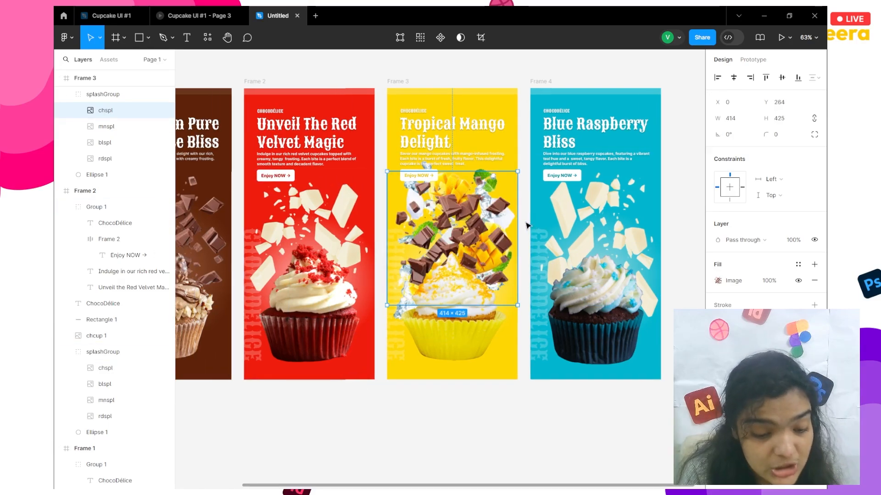
pyautogui.hotkey('ctrl', 'z')
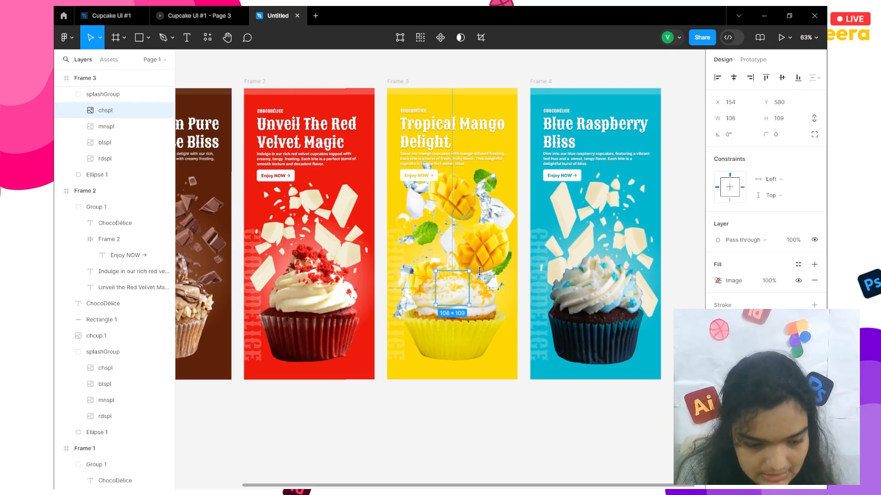
pyautogui.click(443, 432)
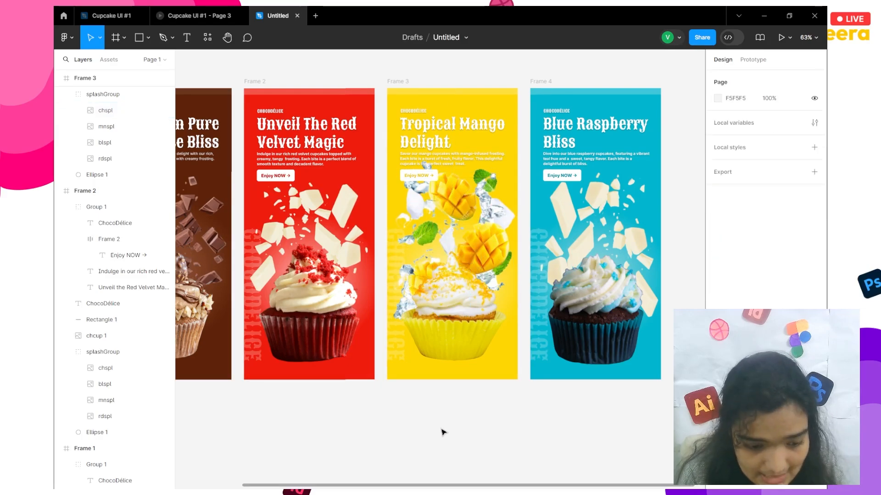
# Step: Add an on-click prototype interaction to Frame 1 that navigates to Frame 2
pyautogui.hscroll(-3, 444, 433)
pyautogui.scroll(-3, 443, 432)
pyautogui.hscroll(-1, 444, 433)
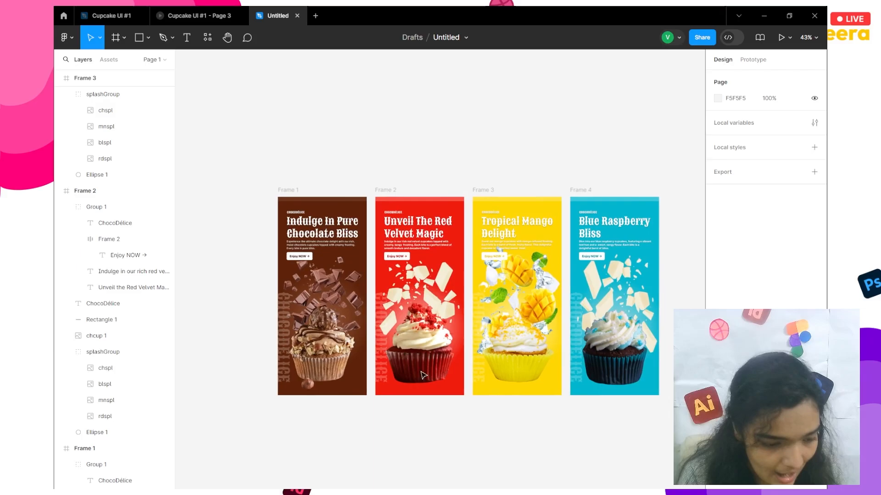
pyautogui.click(292, 192)
pyautogui.click(293, 193)
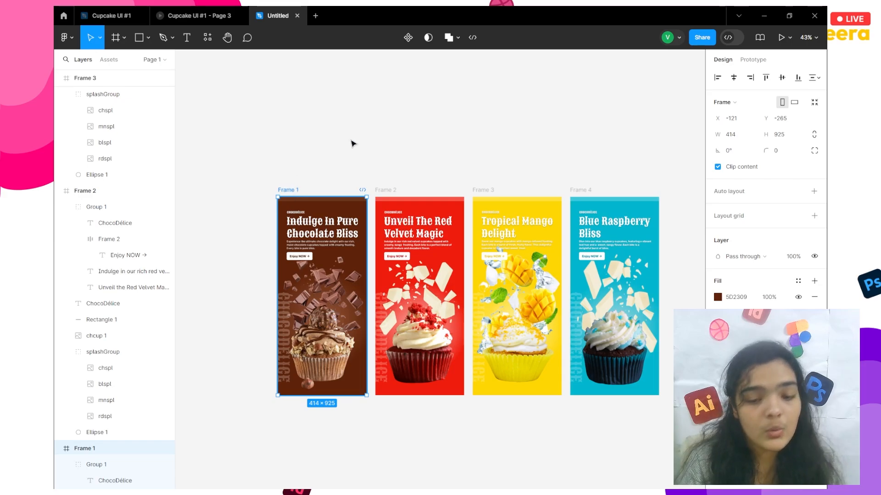
pyautogui.click(753, 60)
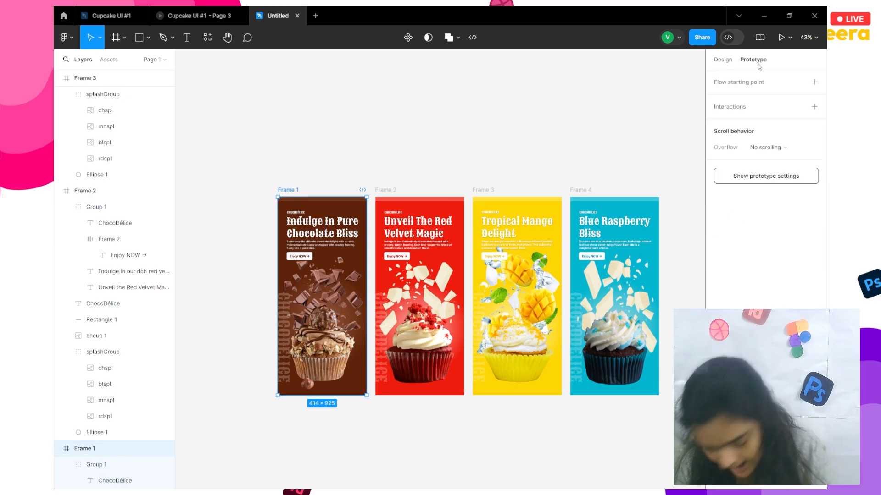
pyautogui.click(814, 106)
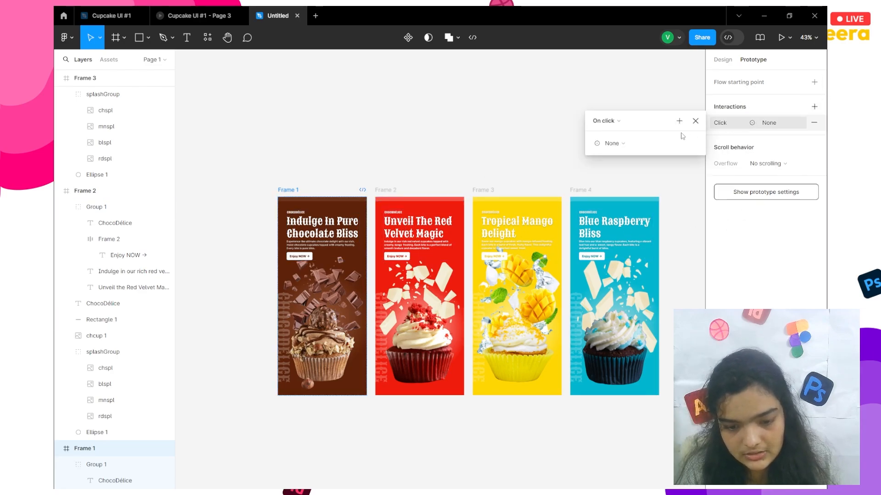
pyautogui.click(612, 143)
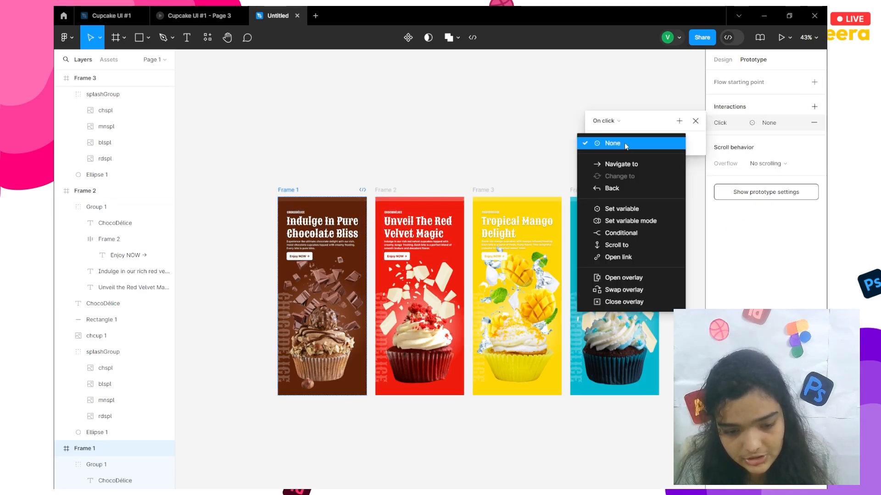
pyautogui.click(622, 164)
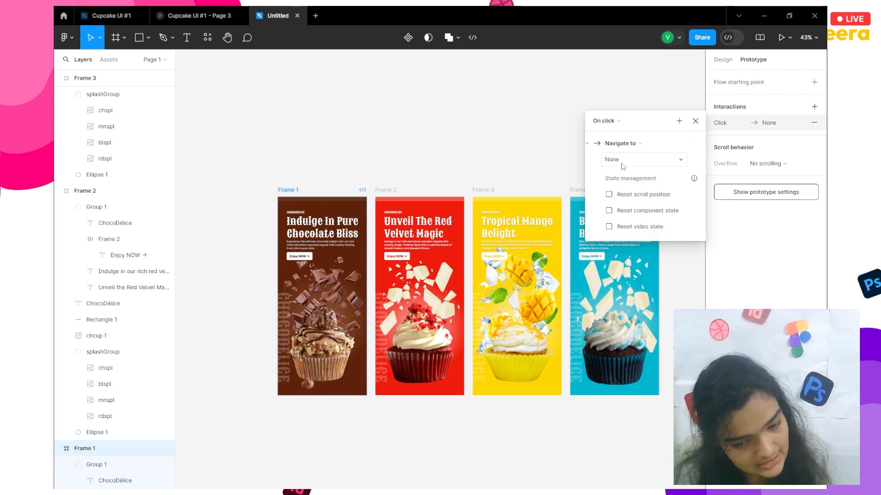
pyautogui.click(623, 166)
pyautogui.click(623, 163)
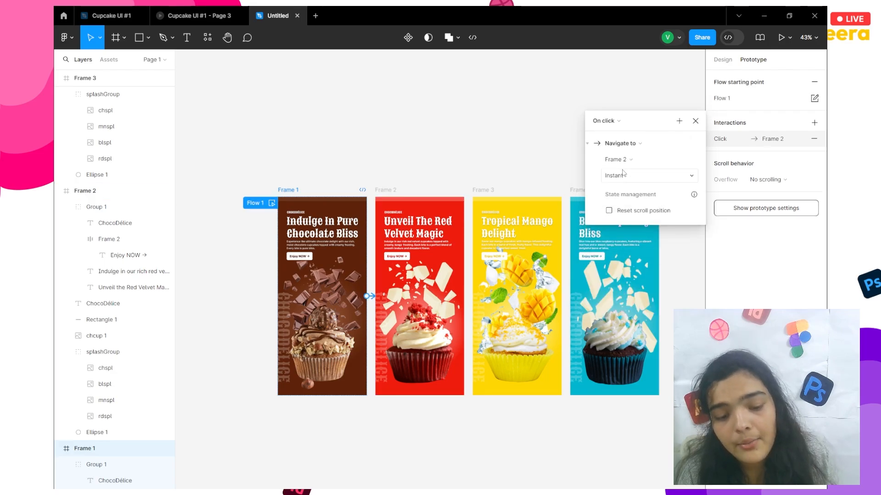
# Step: Set the transition from Frame 1 to Frame 2 to Smart animate with the Quick curve
pyautogui.click(622, 174)
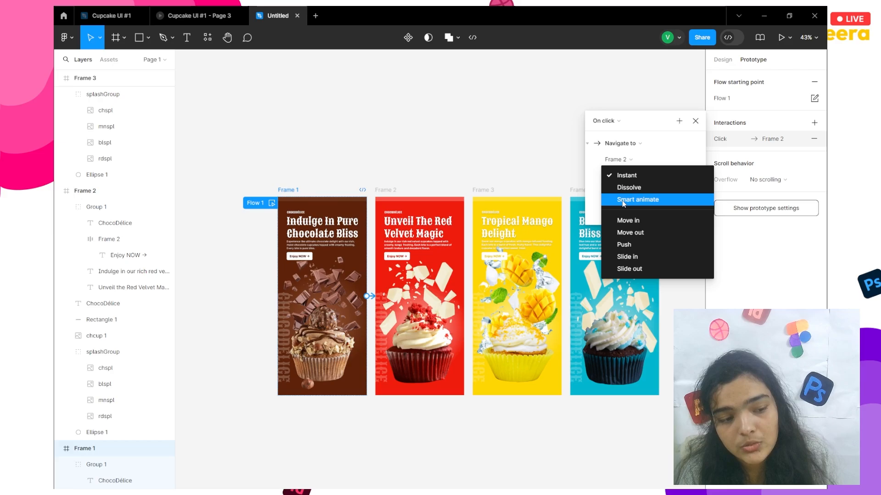
pyautogui.click(622, 201)
pyautogui.click(626, 192)
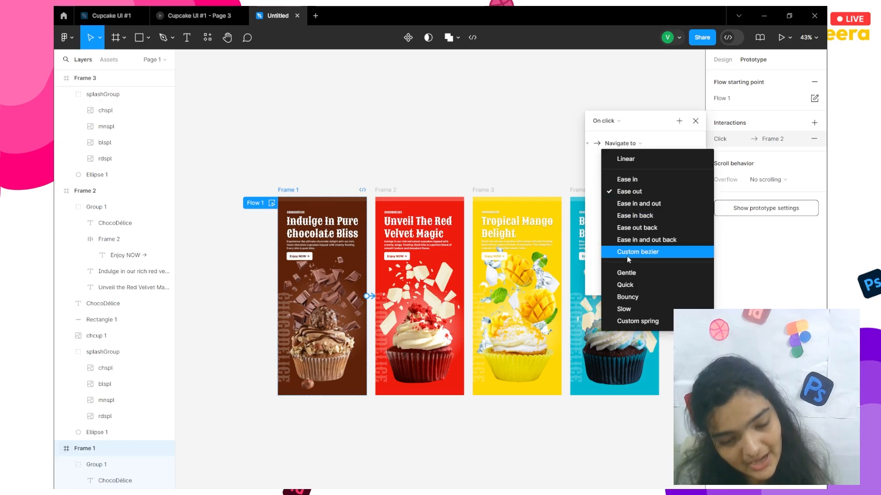
pyautogui.click(634, 287)
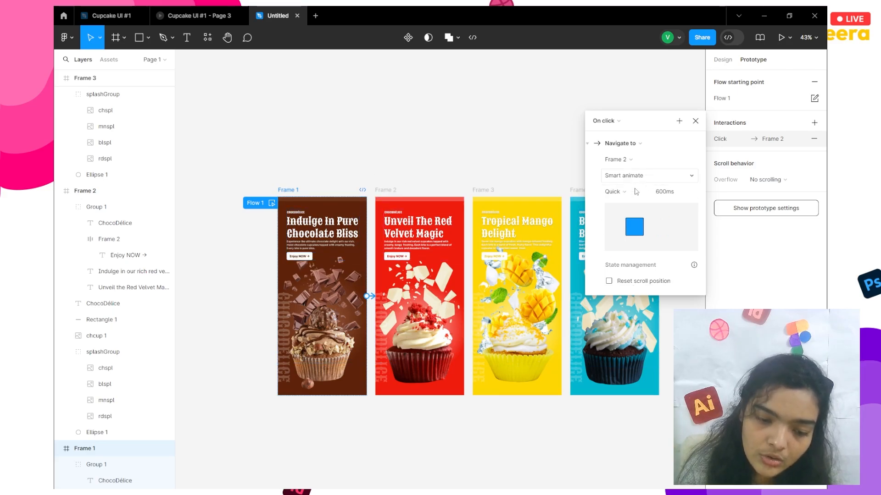
# Step: Add on-click Smart animate interactions that navigate from Frame 2 to Frame 3 and from Frame 3 to Frame 4
pyautogui.click(392, 190)
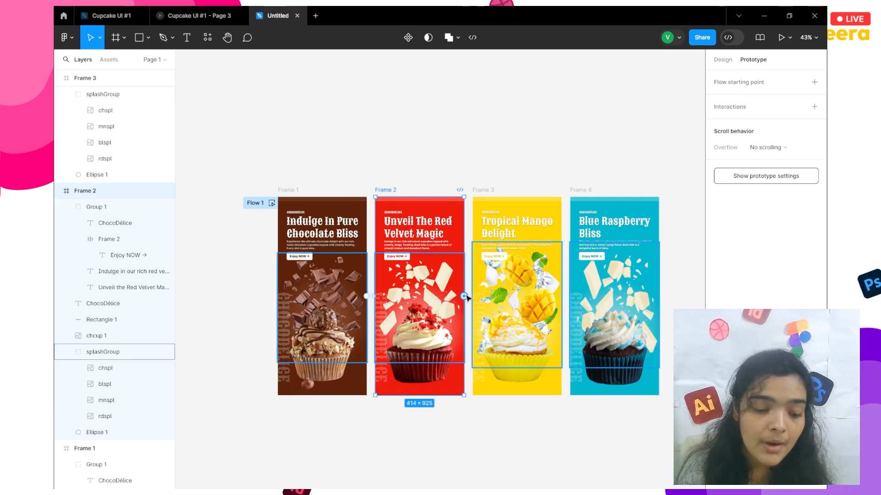
pyautogui.moveTo(465, 296); pyautogui.dragTo(497, 297)
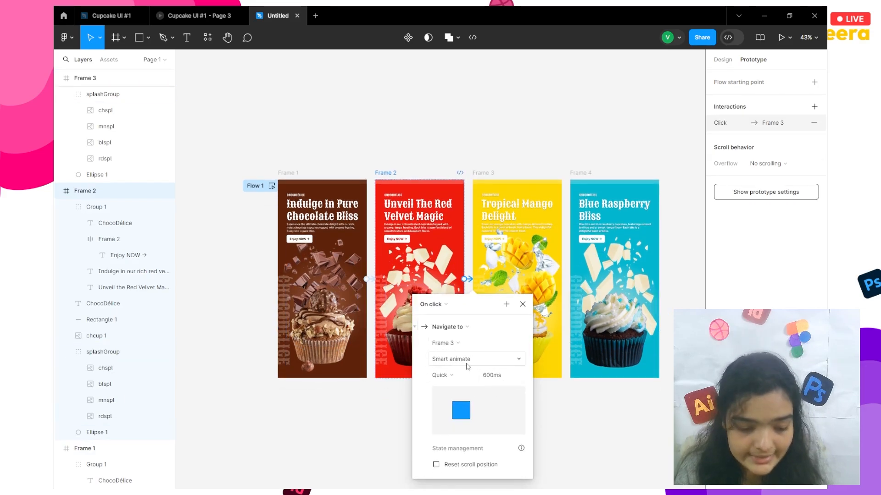
pyautogui.click(483, 174)
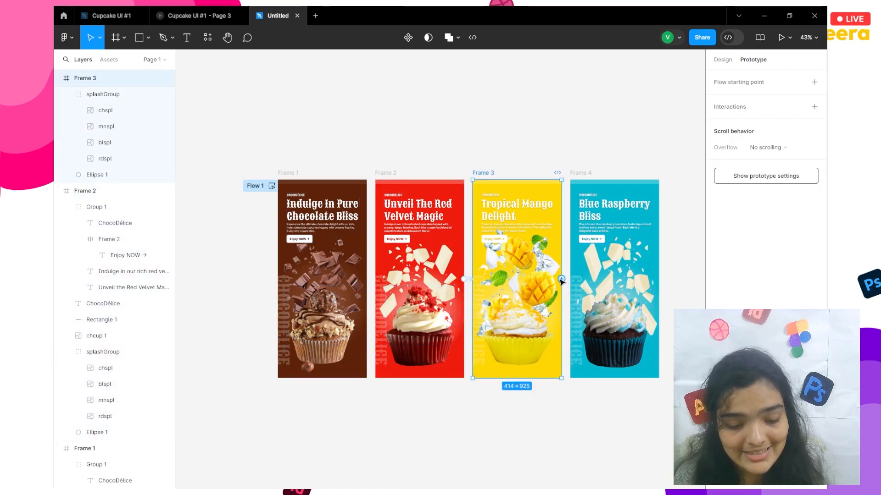
pyautogui.moveTo(562, 279); pyautogui.dragTo(605, 275)
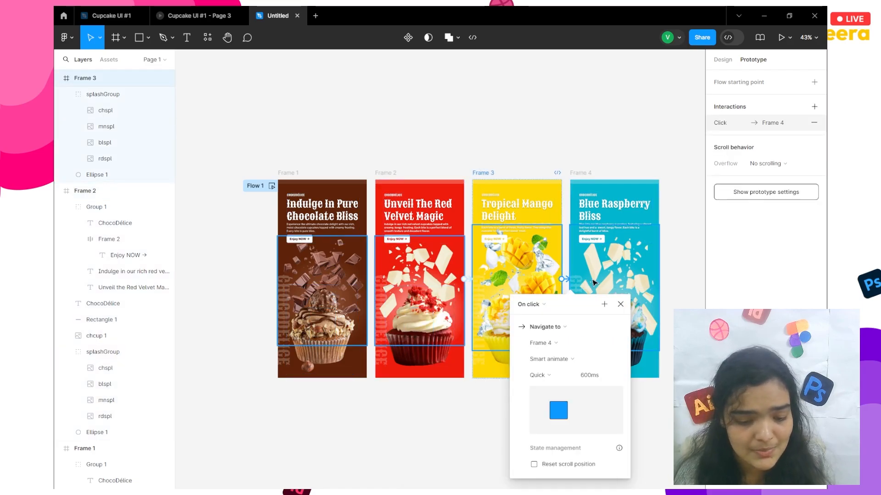
# Step: Close the prototype loop with an on-click Smart animate interaction from Frame 4 back to Frame 1
pyautogui.click(582, 172)
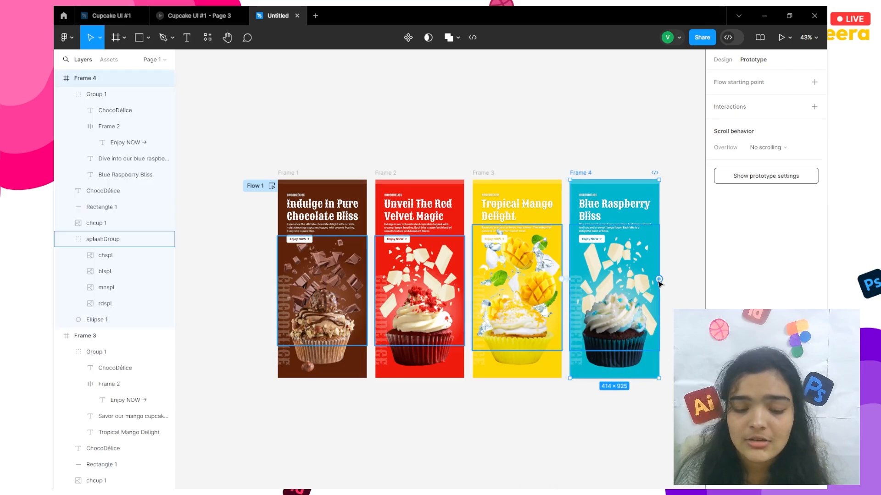
pyautogui.moveTo(659, 280); pyautogui.dragTo(350, 279)
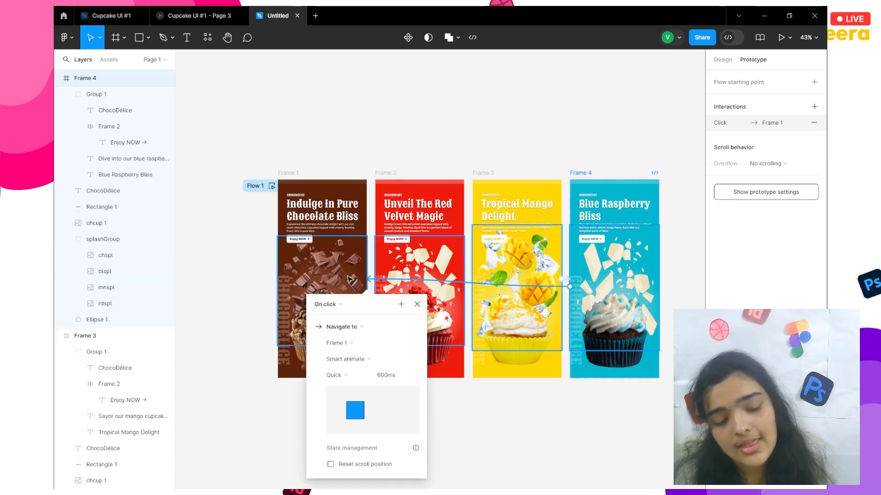
pyautogui.click(358, 81)
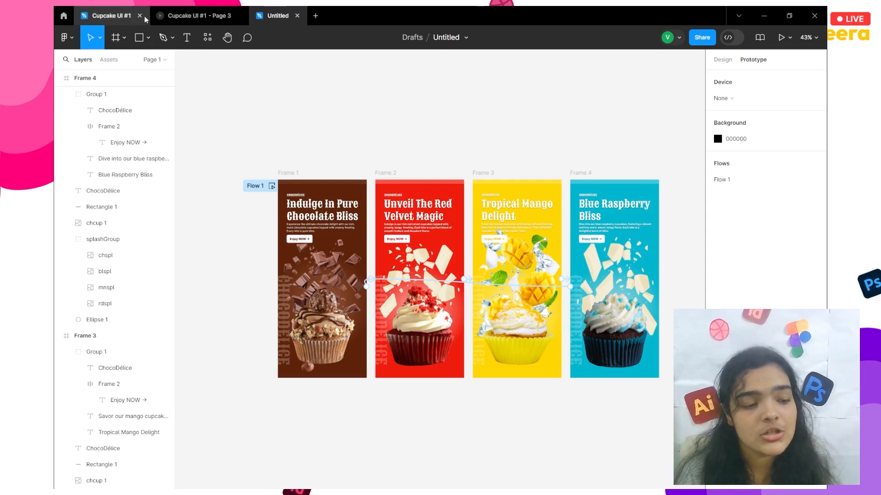
# Step: Close the two Cupcake UI #1 files and start presenting the Untitled prototype
pyautogui.click(140, 16)
pyautogui.click(164, 16)
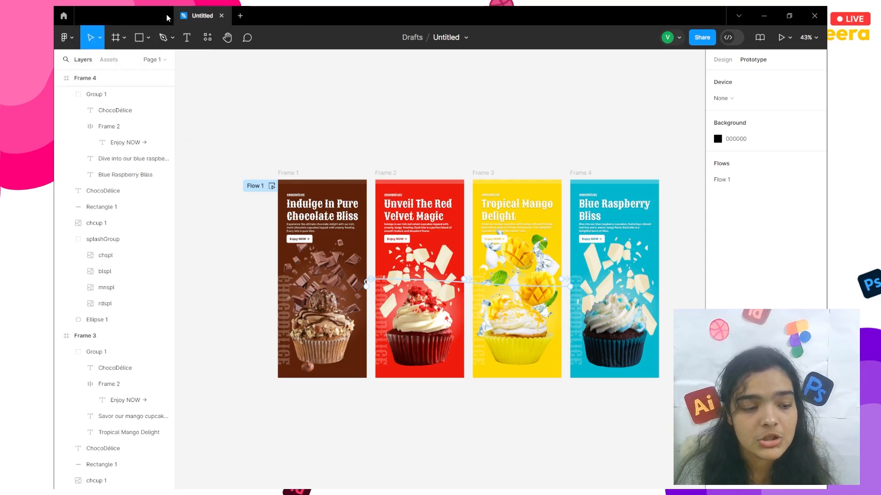
pyautogui.click(773, 42)
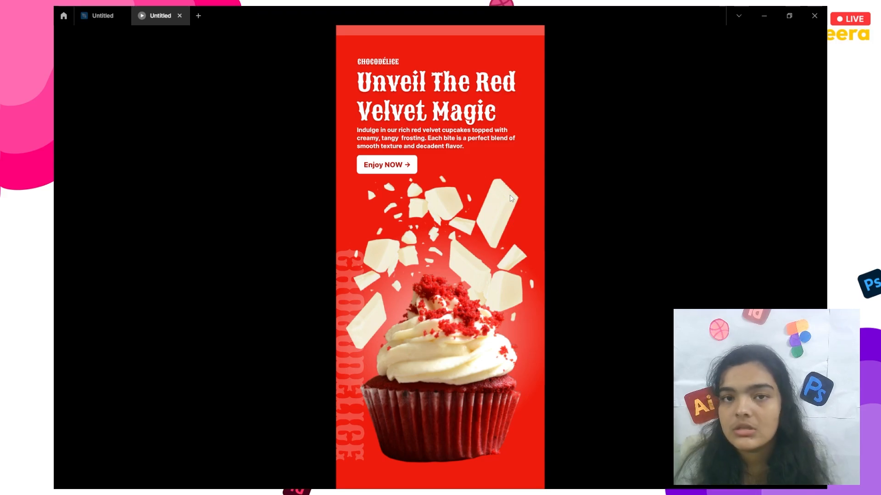
# Step: Play through the four cupcake screens in the presentation to check the Smart animate transitions
pyautogui.click(489, 255)
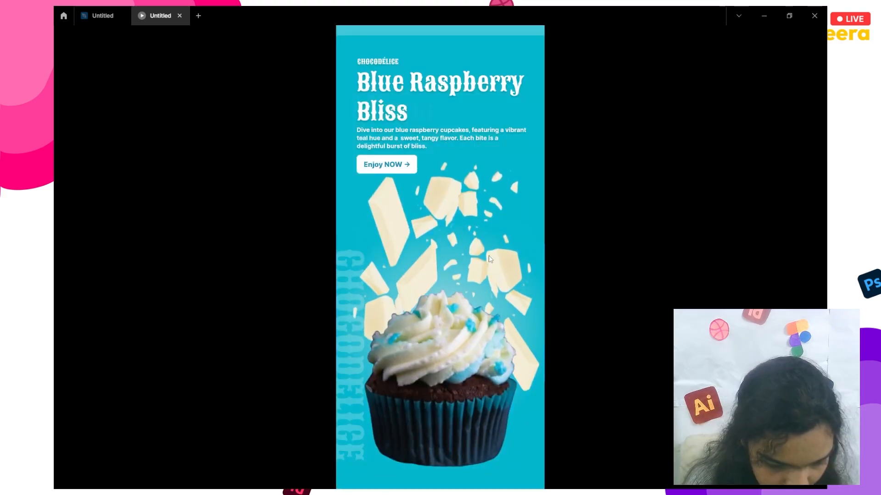
pyautogui.click(488, 255)
pyautogui.click(489, 255)
pyautogui.click(488, 255)
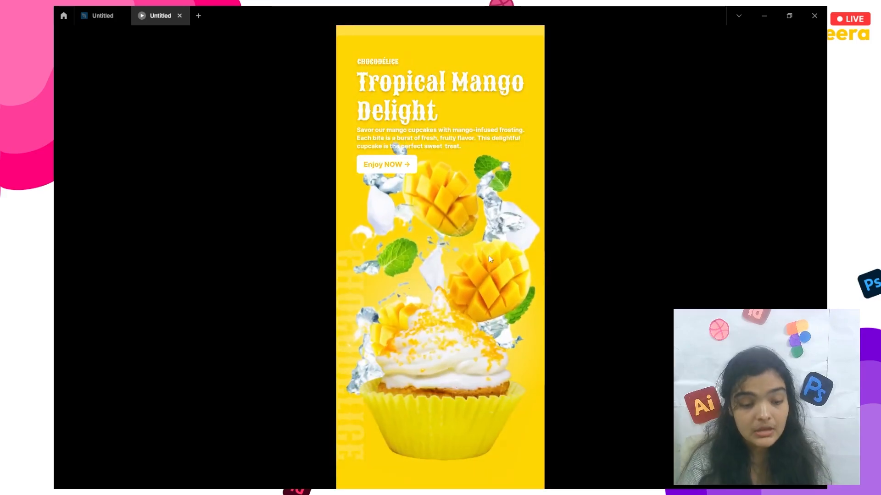
pyautogui.click(488, 256)
pyautogui.click(489, 255)
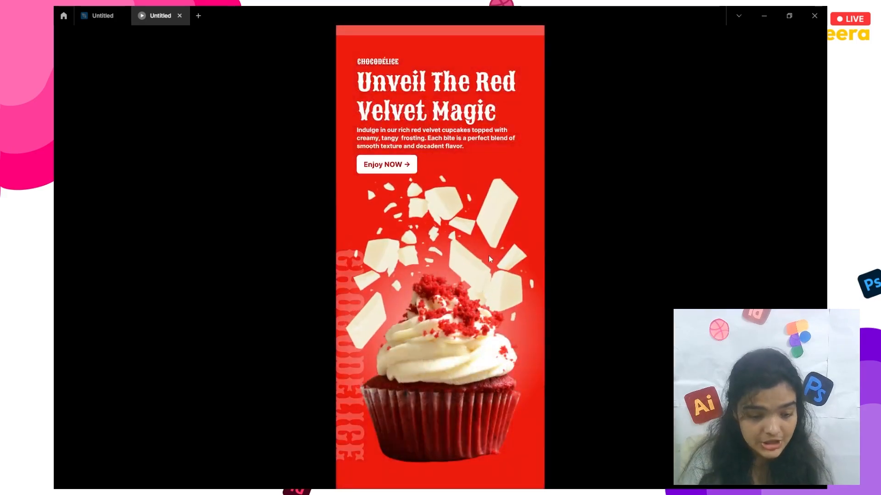
pyautogui.click(489, 255)
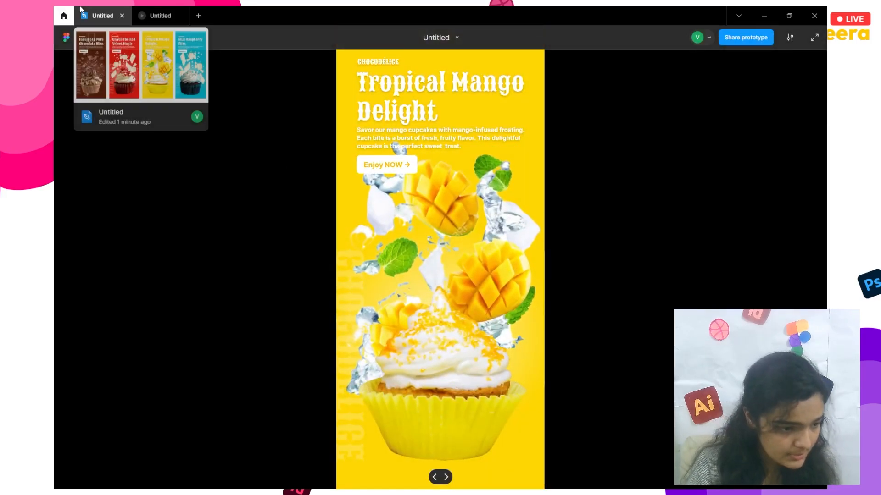
# Step: Return to the design file and examine Frame 2's cupcake image and the splashGroup layer order in Frames 1 and 2
pyautogui.click(102, 15)
pyautogui.click(419, 327)
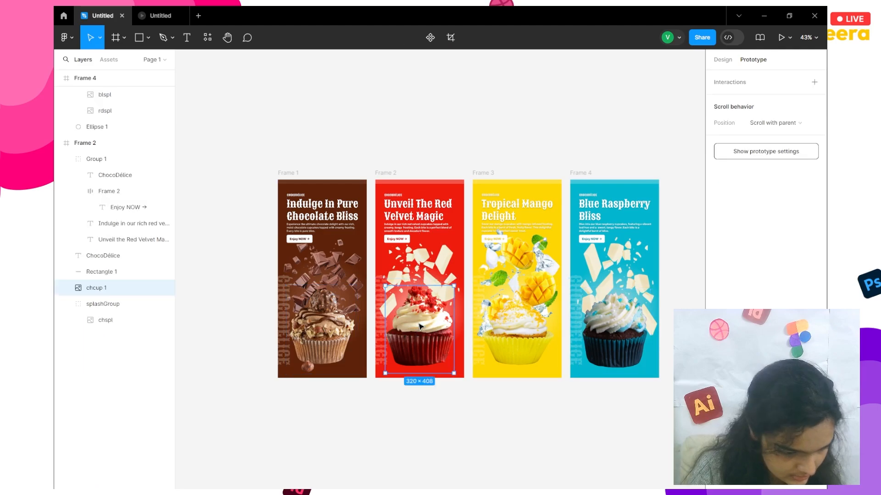
pyautogui.scroll(-4, 115, 248)
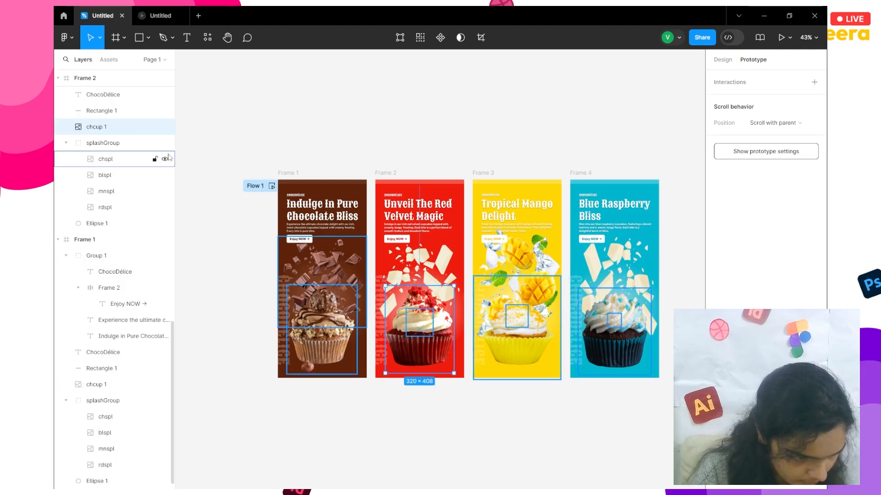
# Step: Go back to the running prototype and cycle through the cupcake screens again to review the looped transitions
pyautogui.click(151, 11)
pyautogui.click(403, 138)
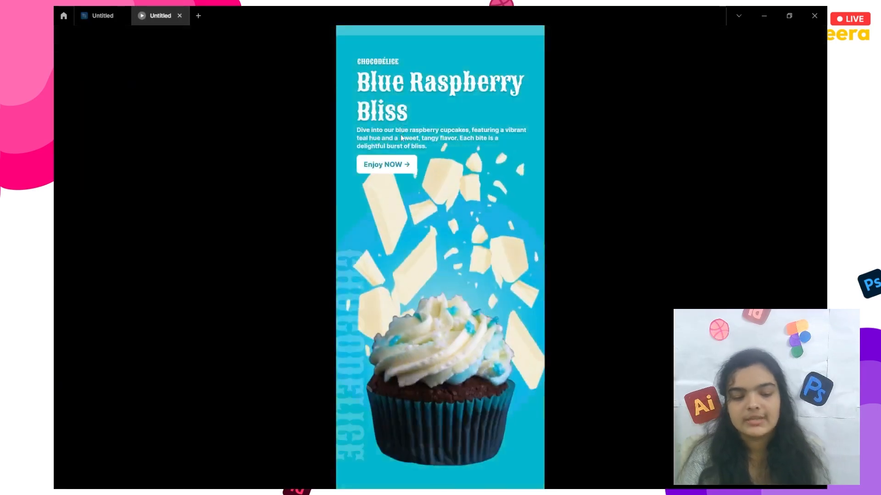
pyautogui.click(402, 137)
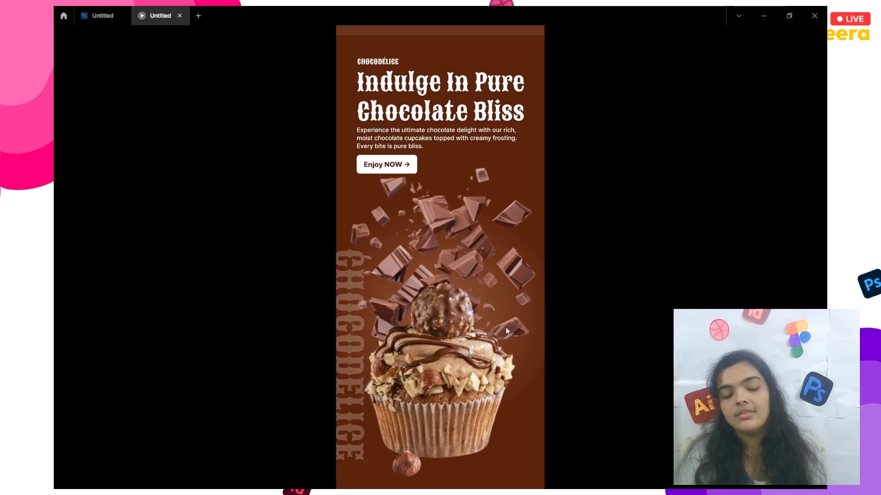
pyautogui.click(517, 412)
pyautogui.click(516, 412)
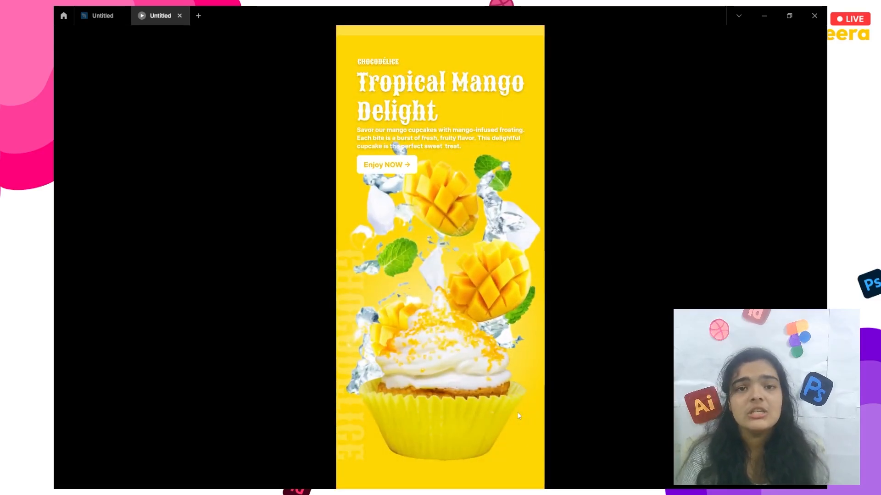